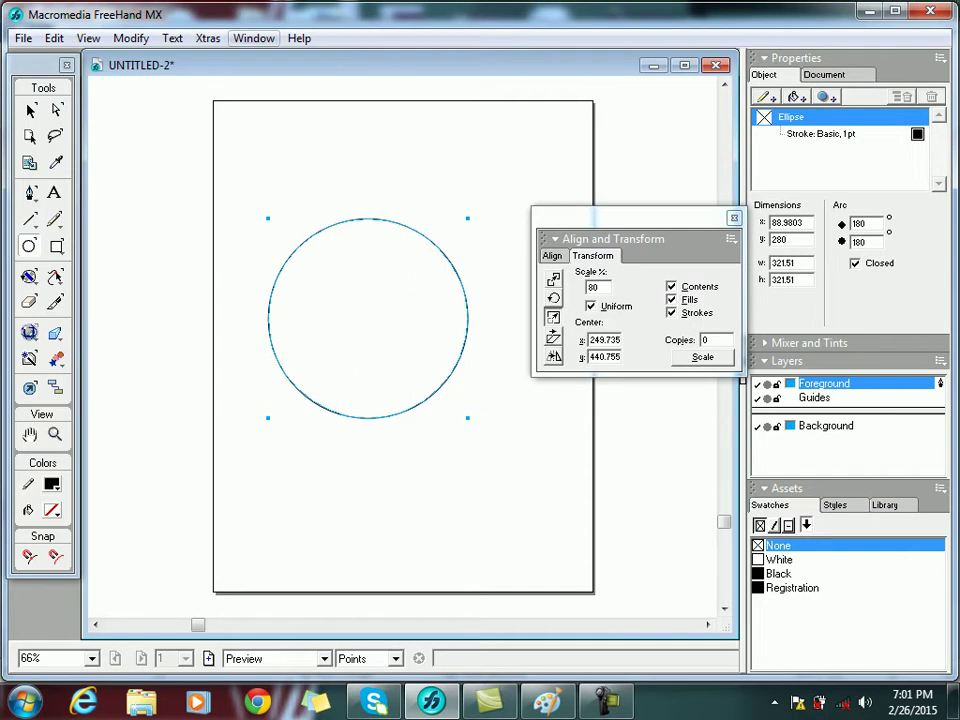
- Fill the selected circle with red (FF0000) and close the Align and Transform panel
left_click(254, 38)
key("Escape")
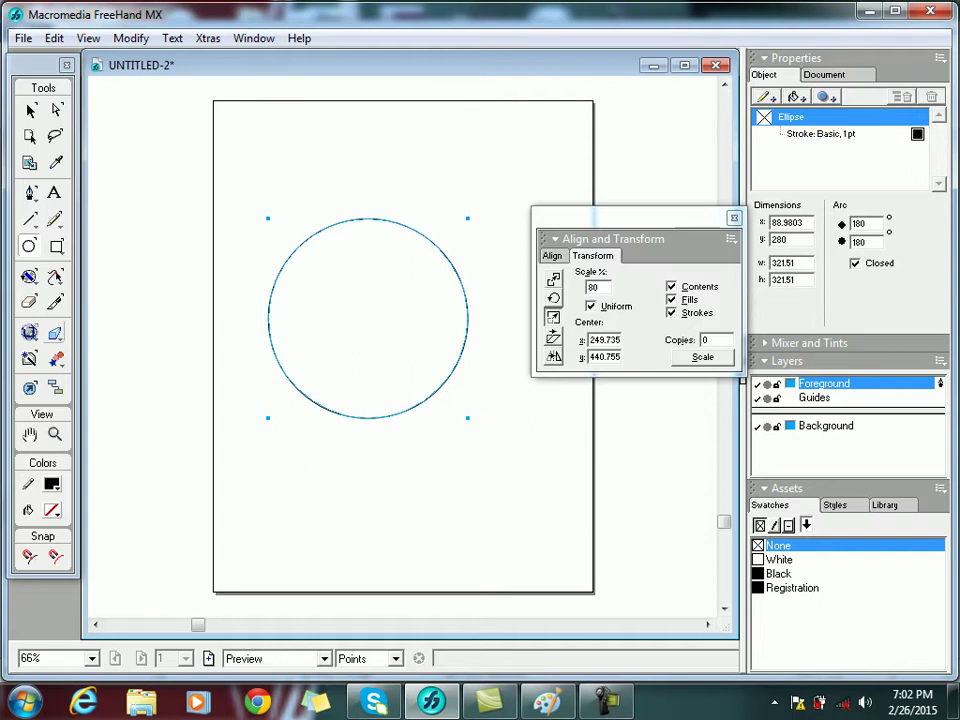
left_click(52, 510)
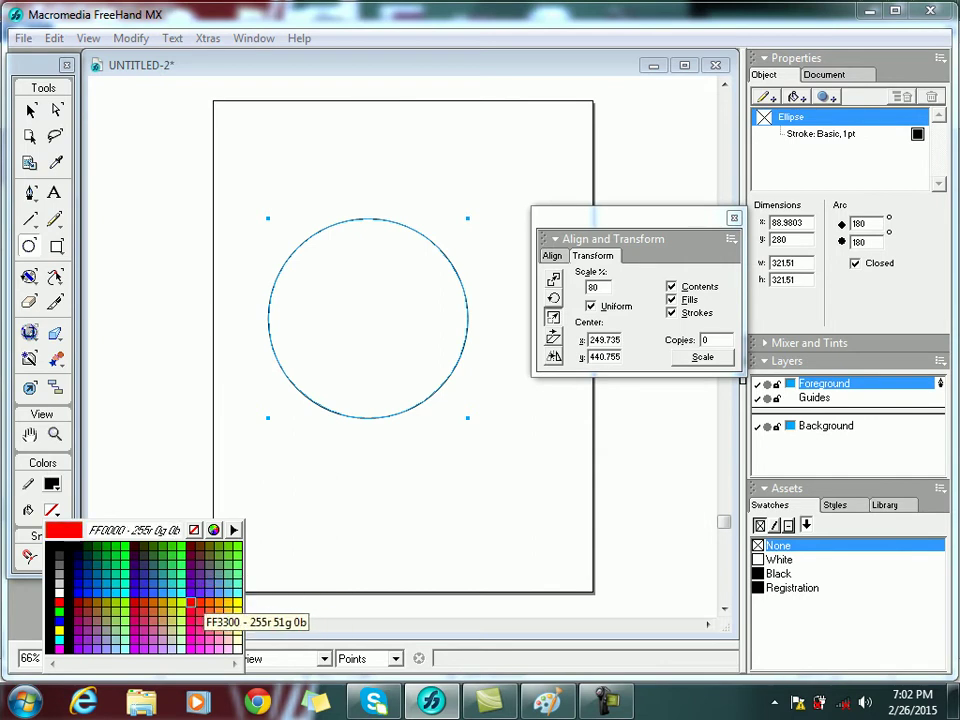
left_click(192, 603)
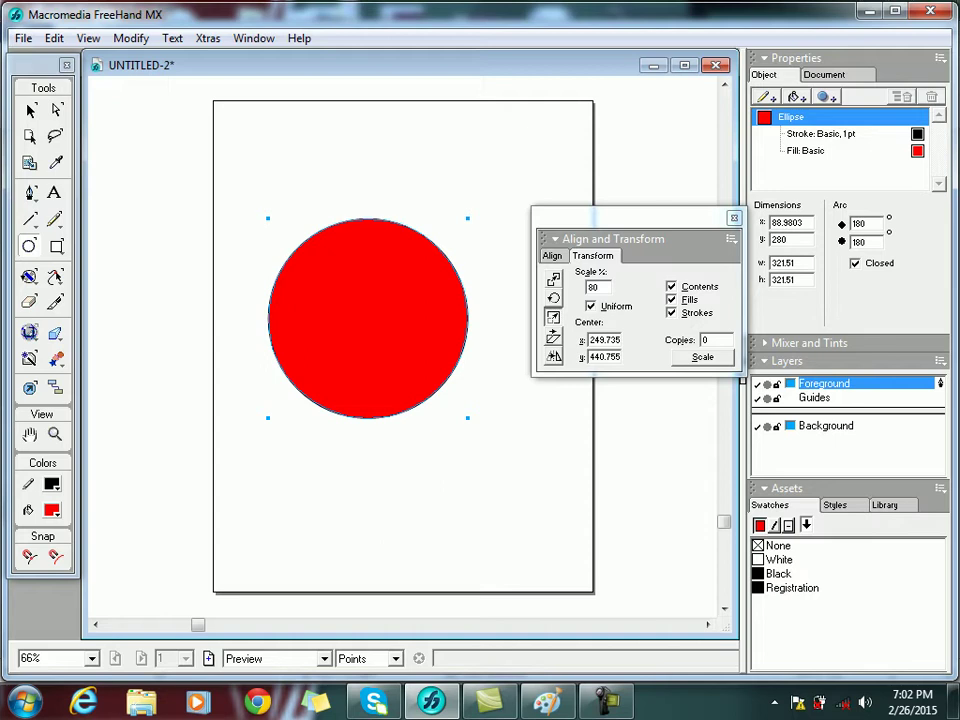
left_click(734, 218)
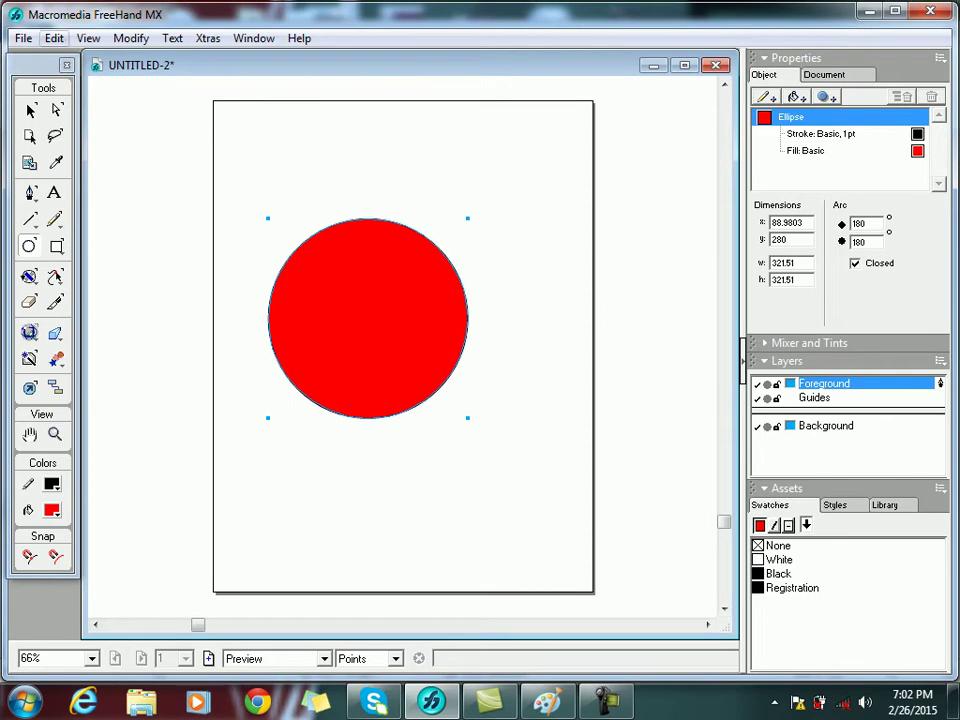
- Create one uniform copy of the red circle scaled to 80% with the Scale tool, and fill the copy with white
left_click(29, 277)
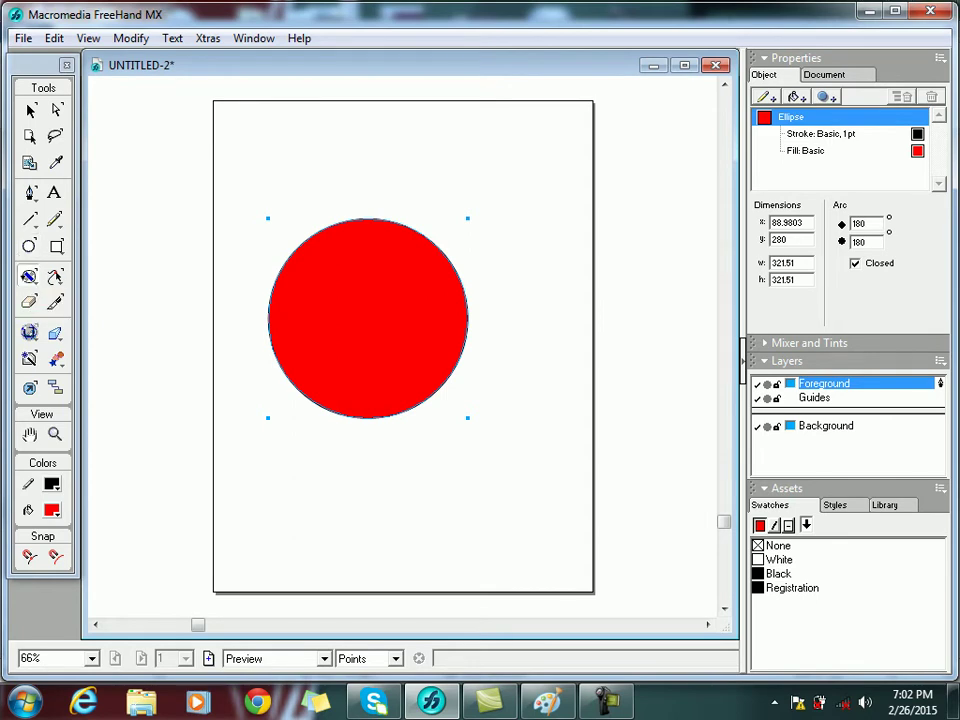
left_click(33, 280)
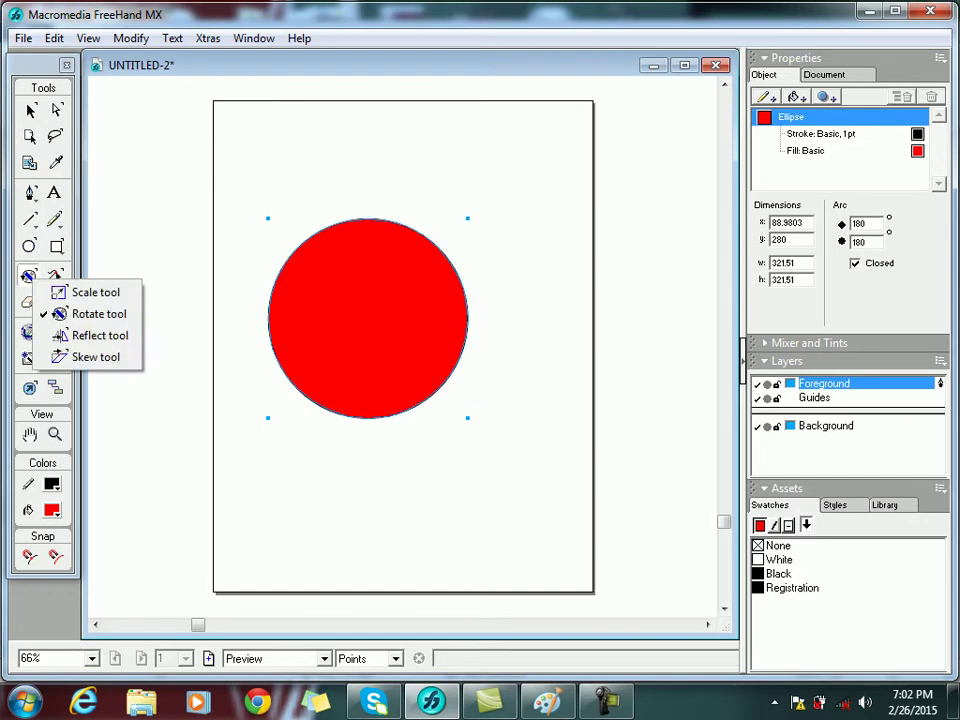
left_click(95, 292)
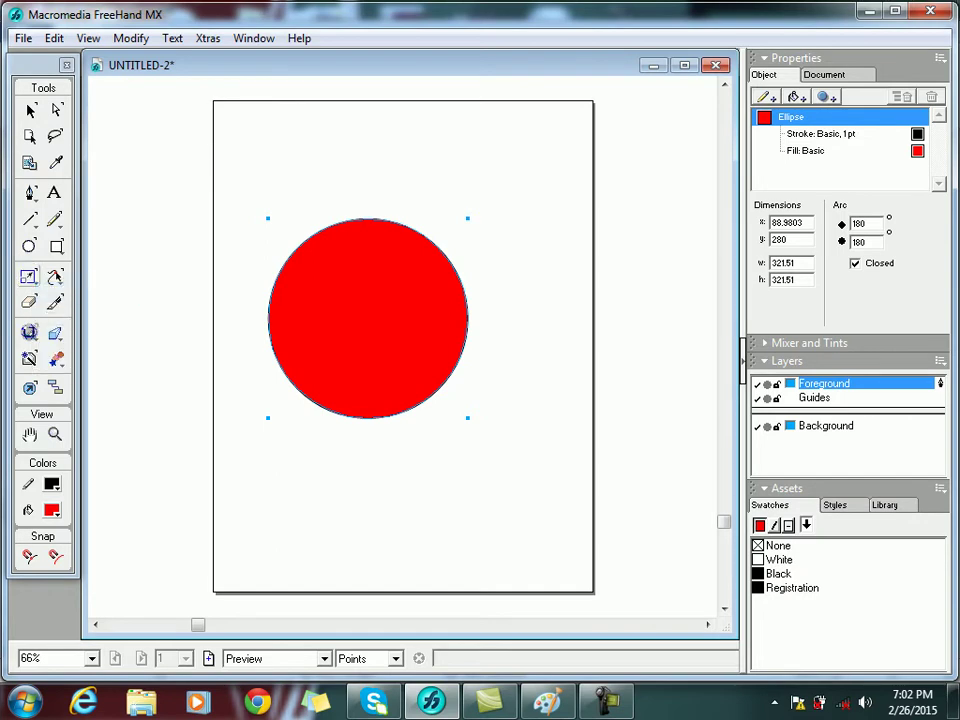
double_click(29, 277)
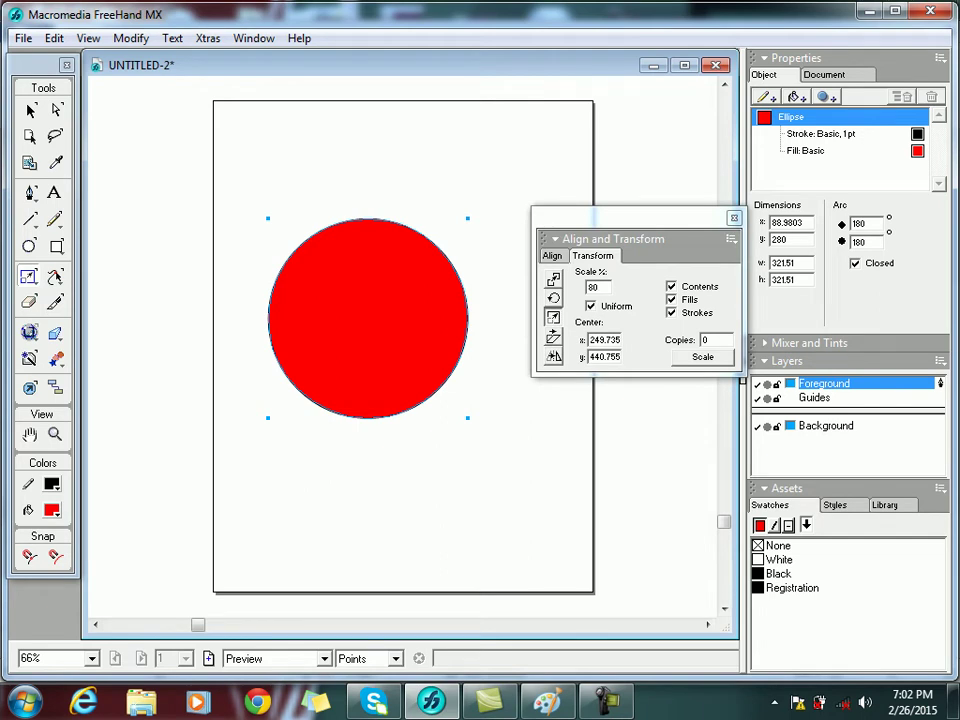
double_click(594, 287)
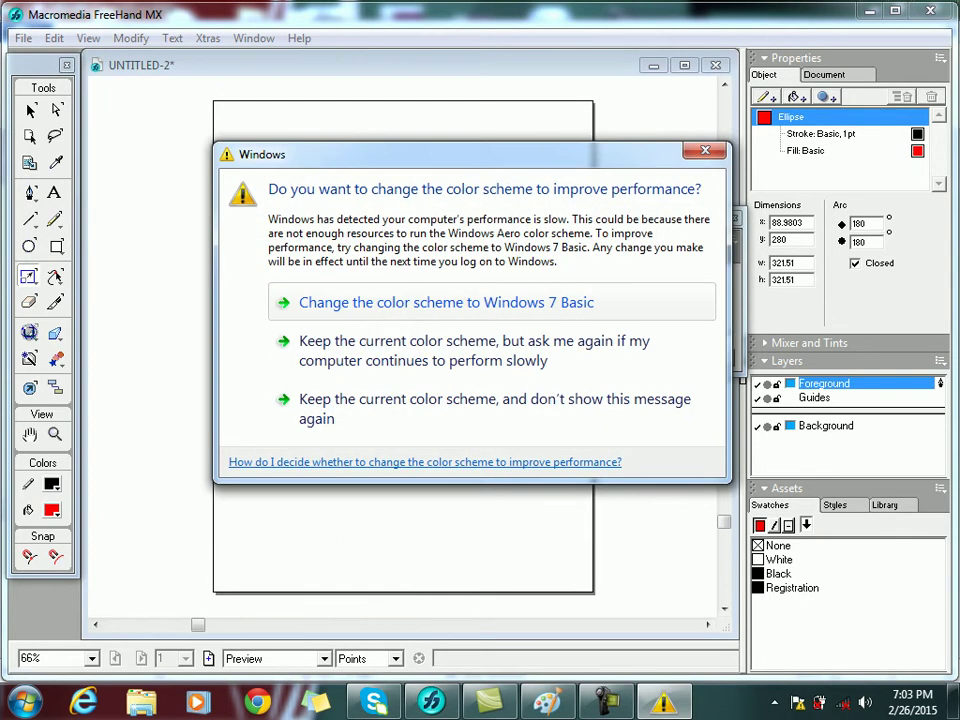
key("Escape")
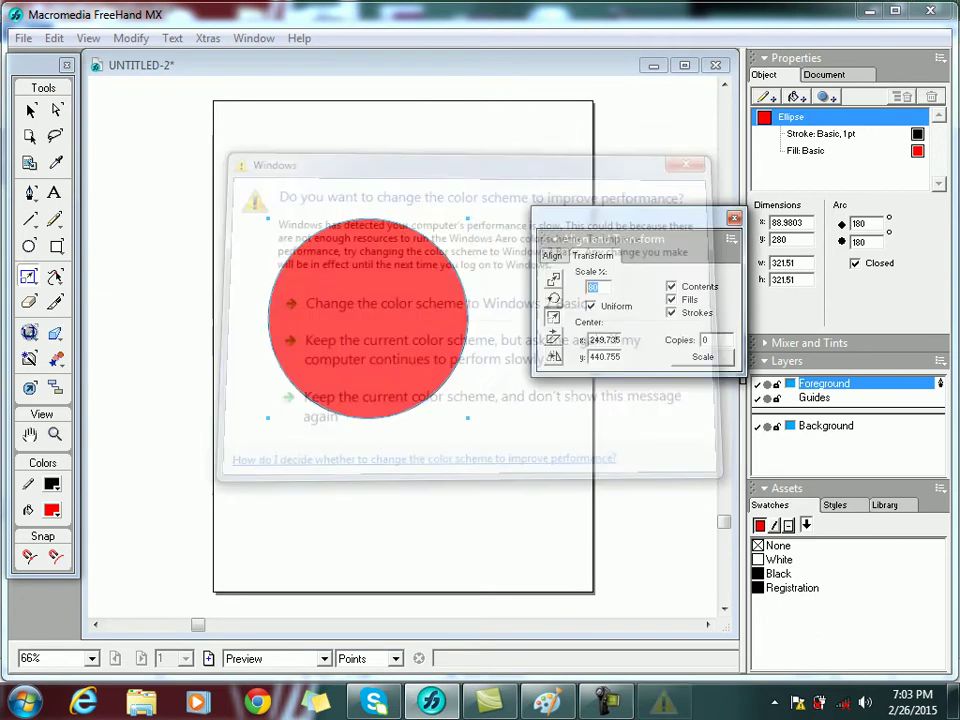
left_click(589, 287)
double_click(707, 340)
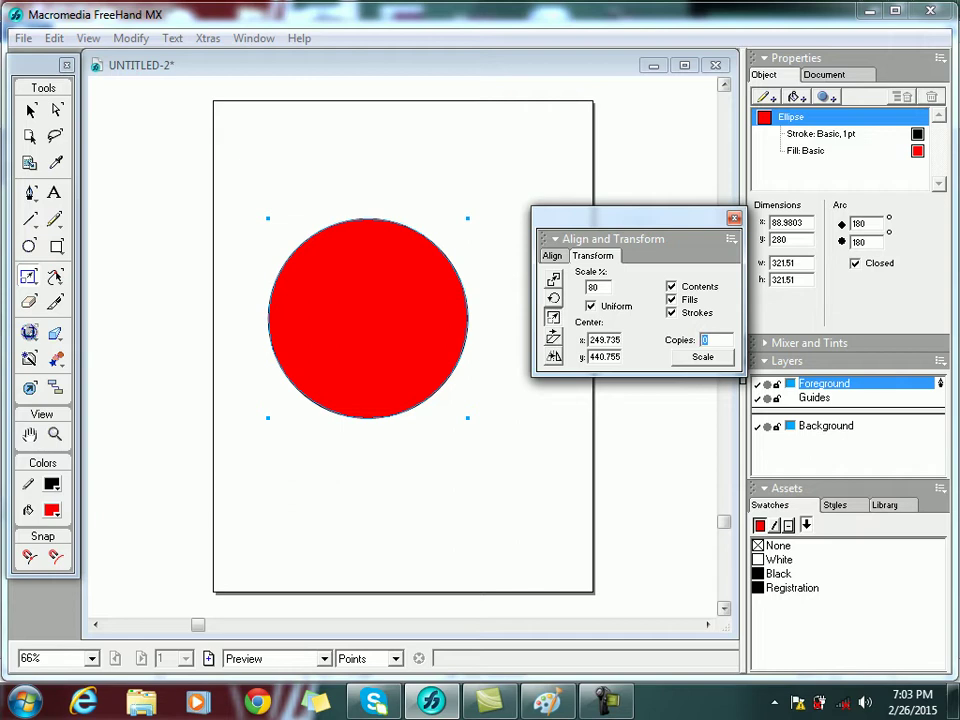
type("1")
key("Return")
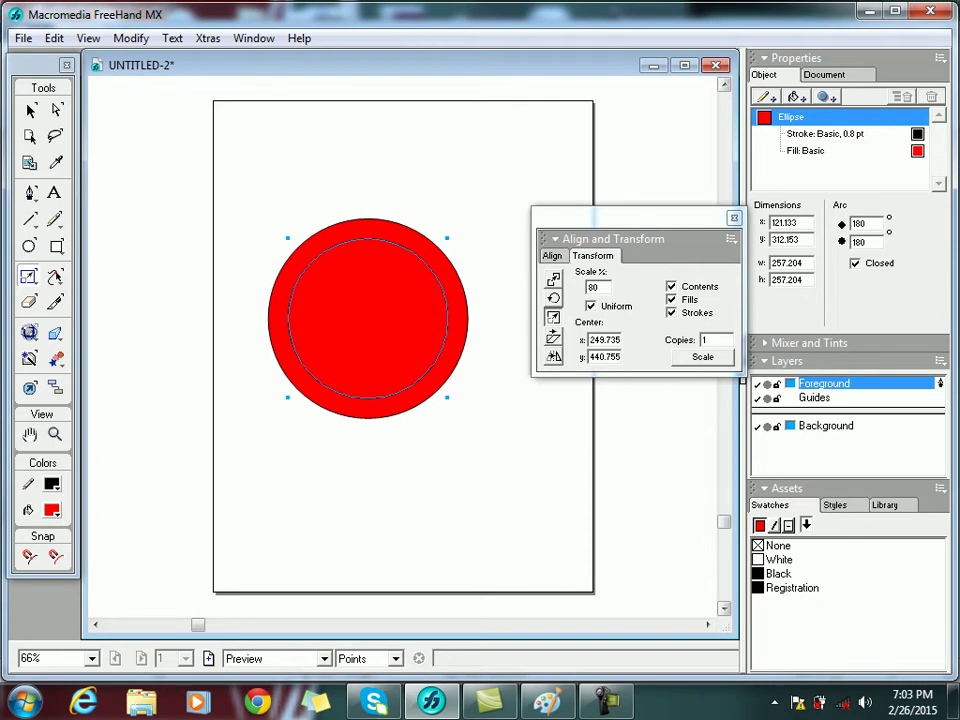
left_click(52, 510)
left_click(59, 594)
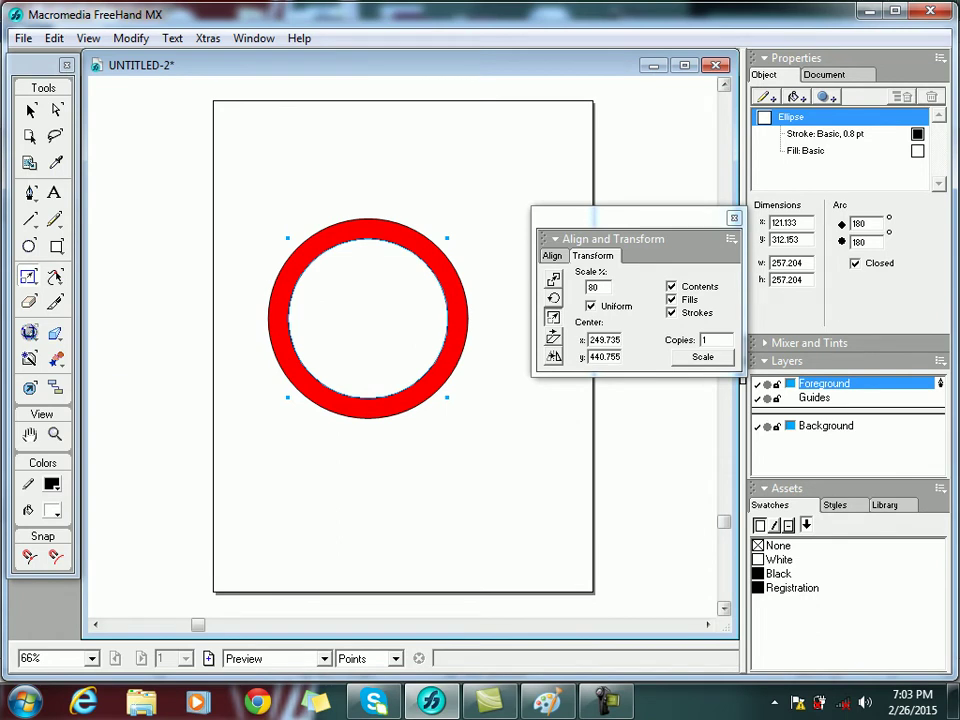
- Apply a Bend effect to both circles, trying a size of -100 before raising the size to the slider's maximum
left_click(30, 110)
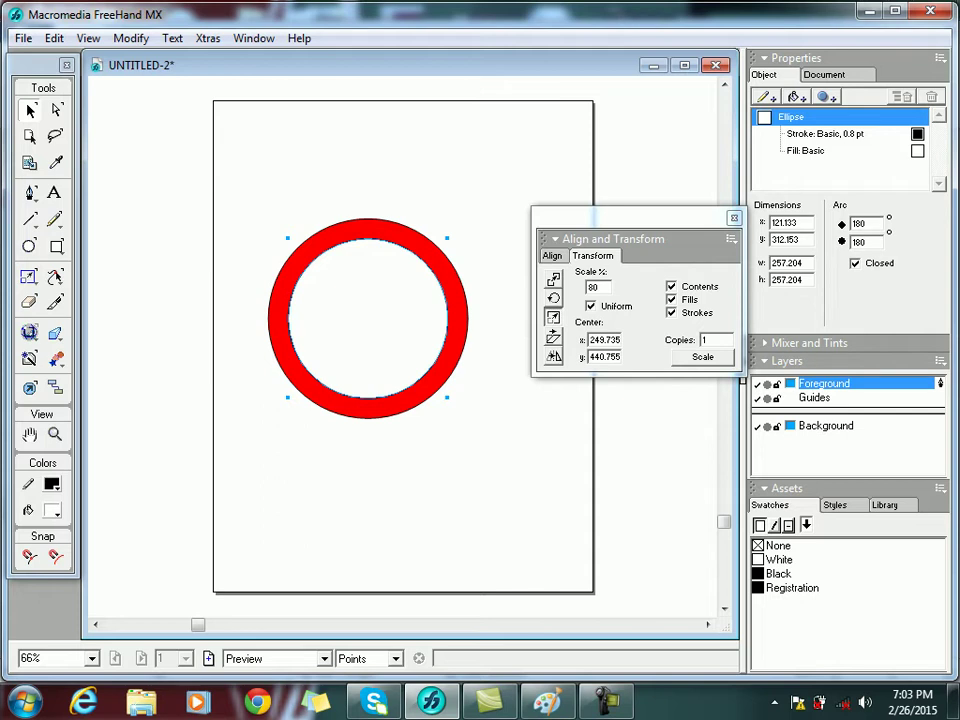
mouse_move(236, 169)
left_mouse_down()
mouse_move(478, 440)
mouse_move(509, 460)
left_mouse_up()
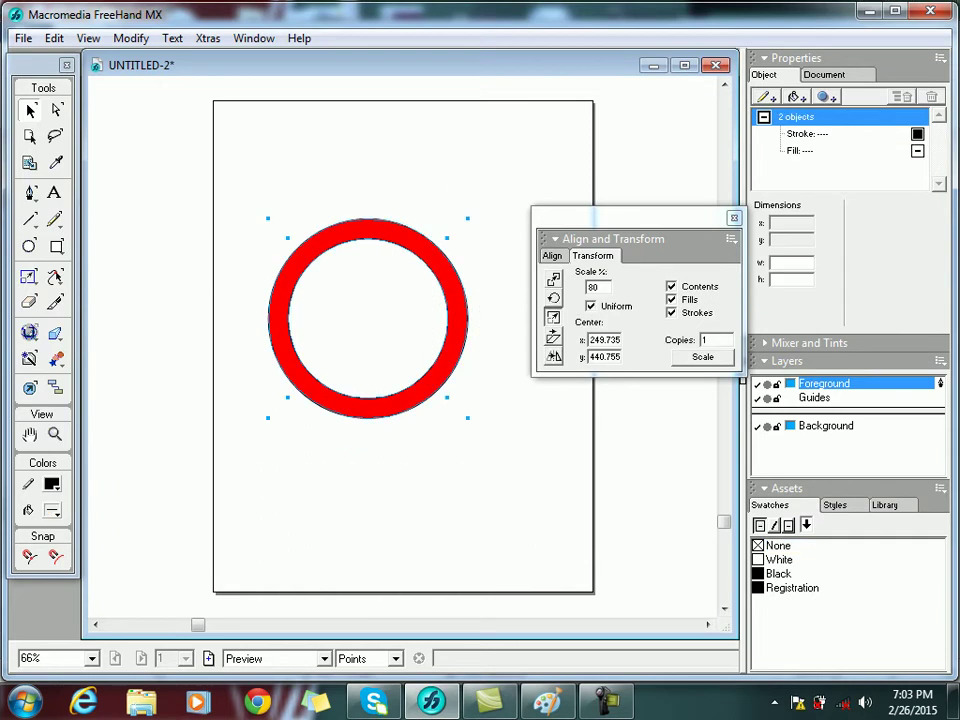
left_click(826, 96)
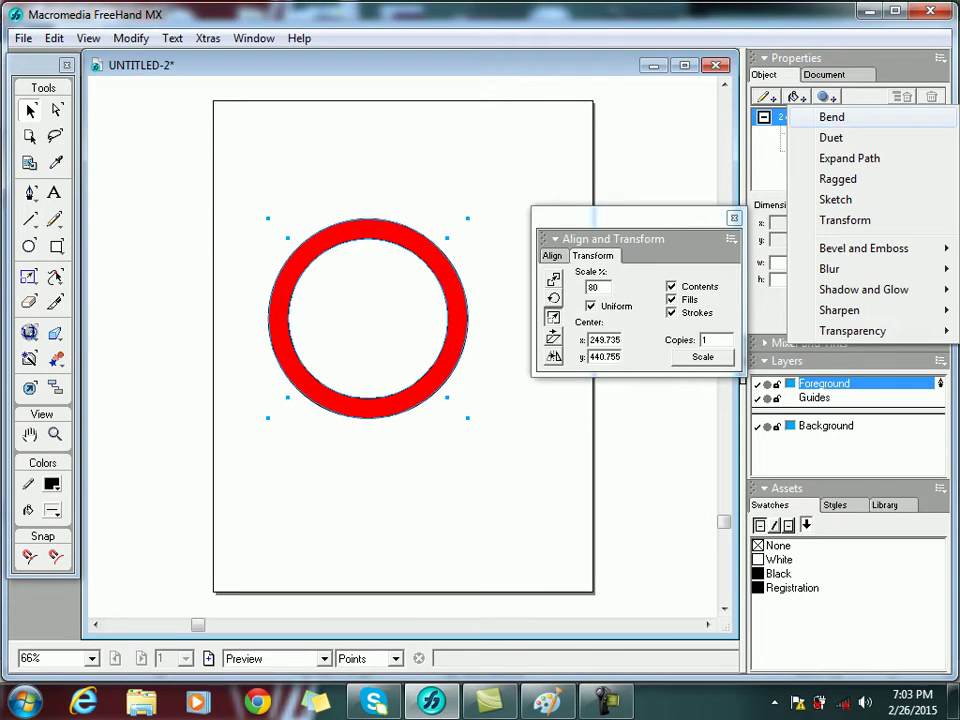
left_click(831, 117)
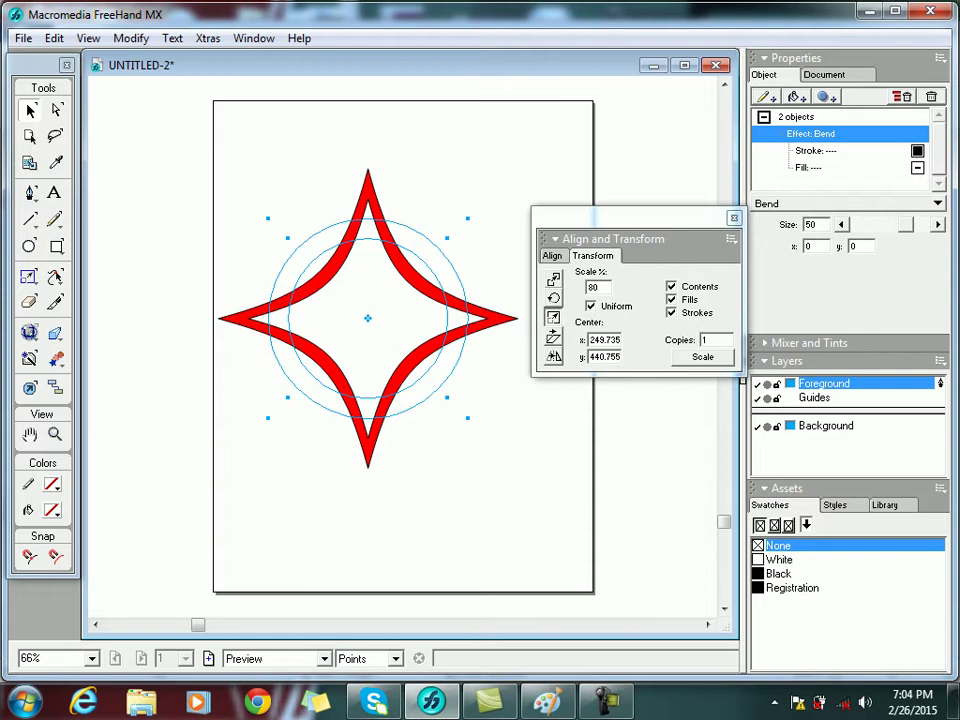
type("-100")
key("Return")
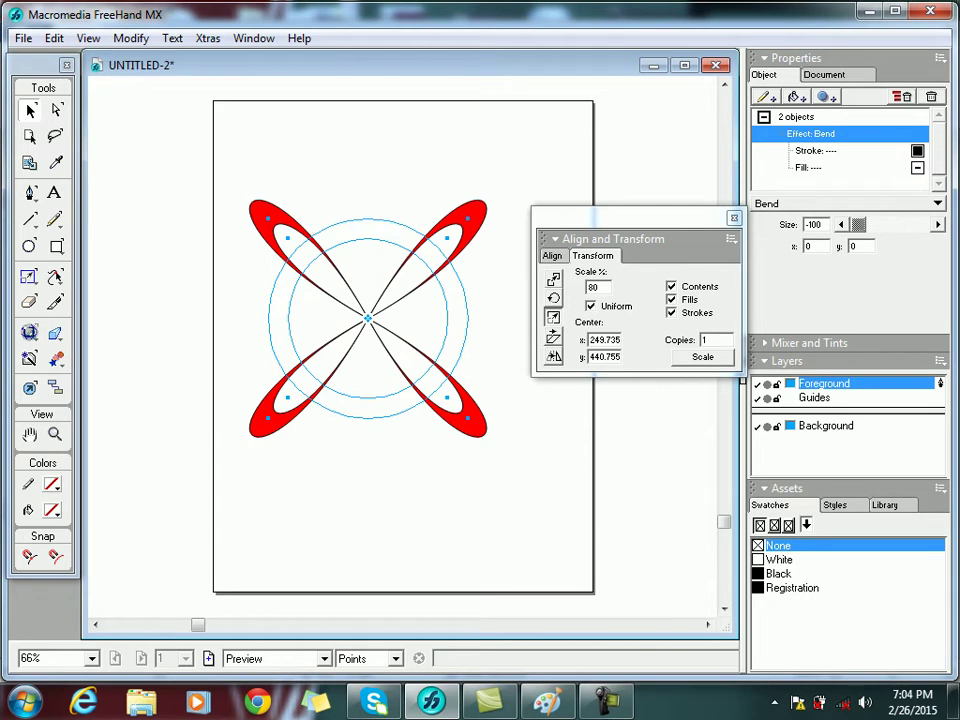
left_click_drag(858, 225, 925, 224)
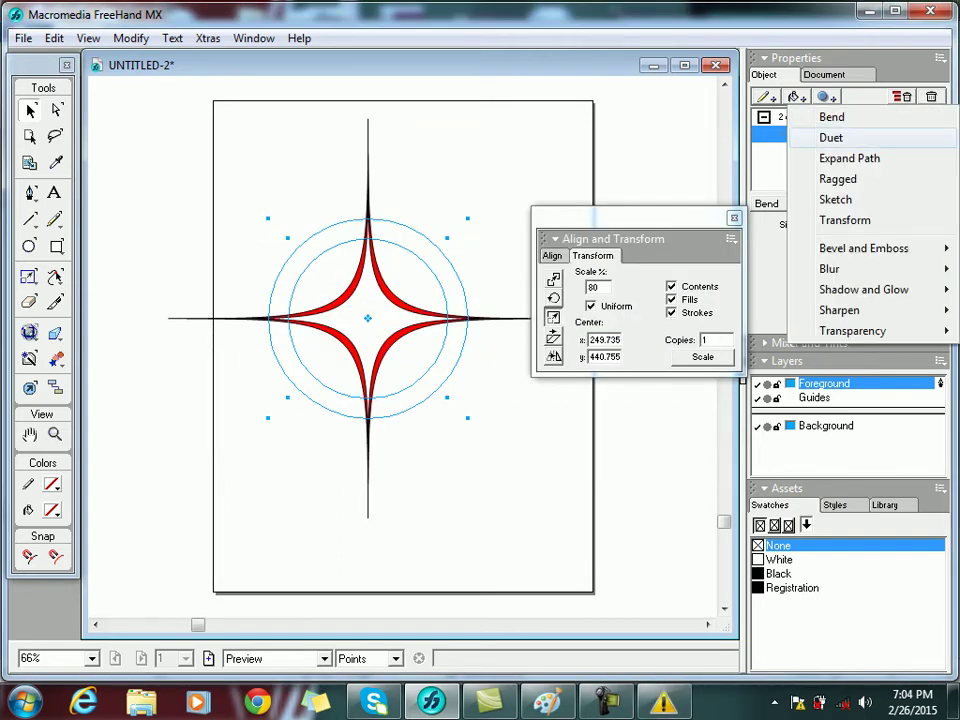
- Add a Duet effect to the bent circles and try the Rotate style before returning to Reflect
left_click(831, 137)
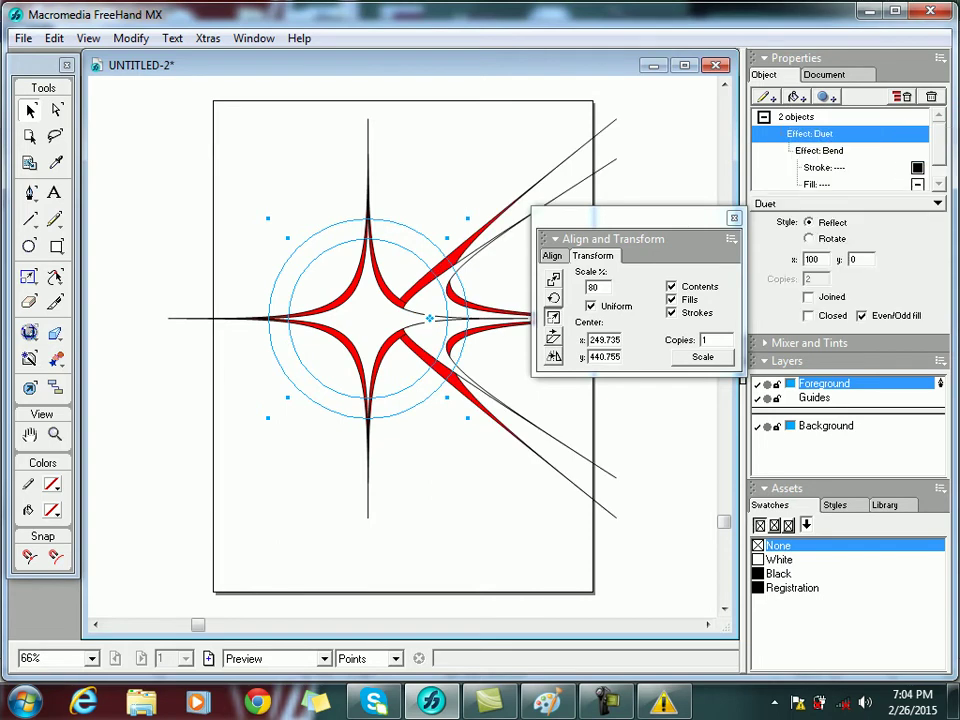
left_click_drag(640, 217, 187, 440)
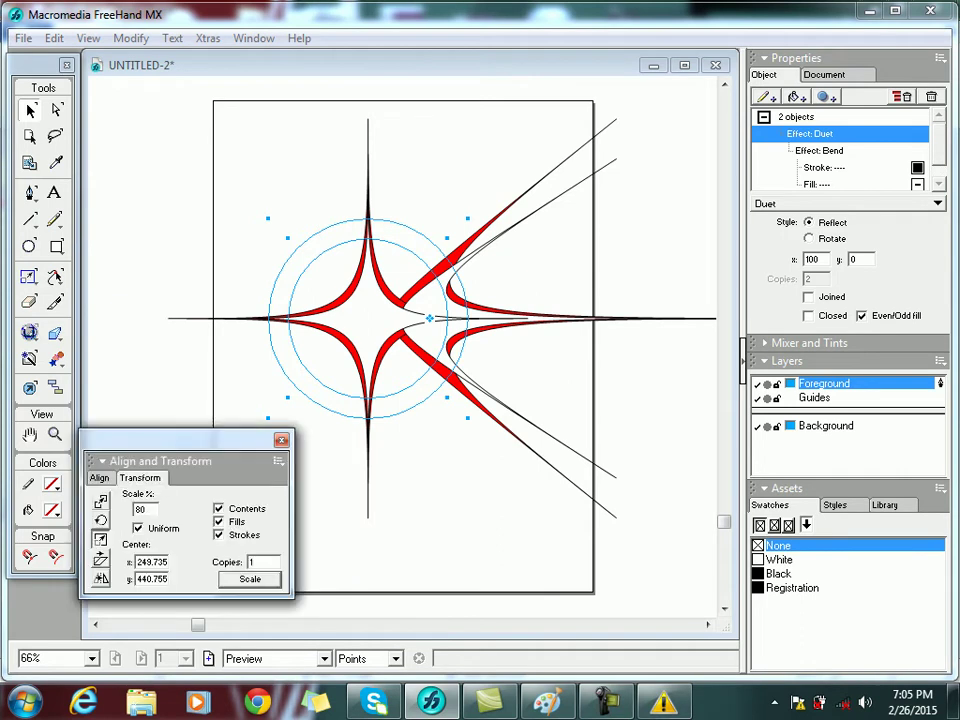
left_click(809, 239)
left_click(809, 223)
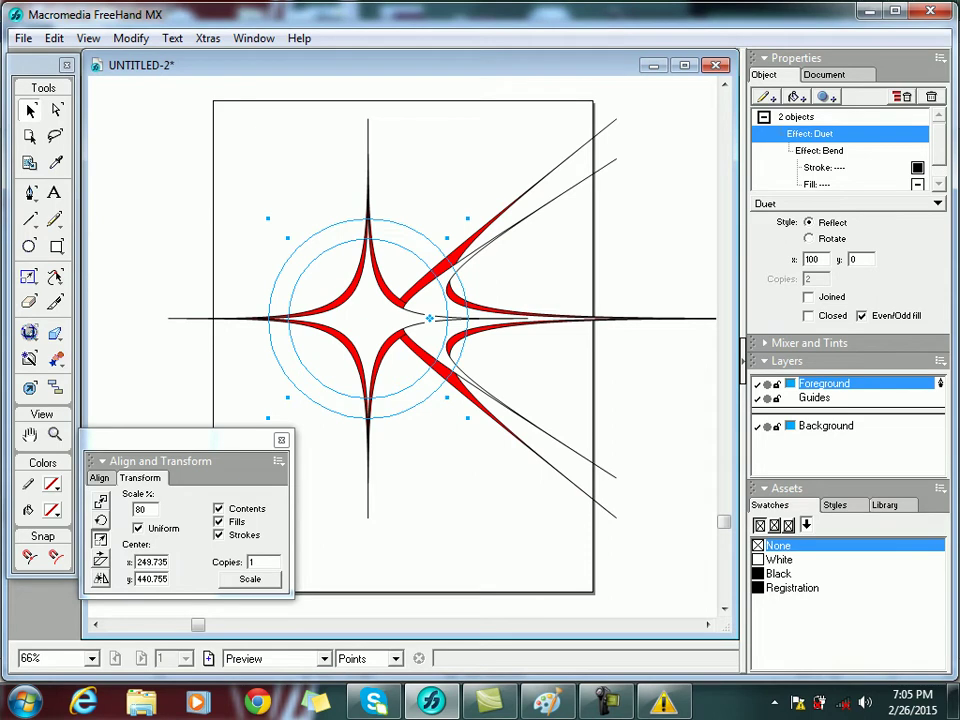
- Try the Duet effect's Joined and Closed options on the artwork and undo the changes
left_click(809, 297)
left_click(809, 297)
left_click(809, 297)
key("ctrl+z")
key("ctrl+y")
key("ctrl+z")
left_click(809, 316)
key("ctrl+z")
- Switch the Duet effect's Joined option on and off again, and clear the selection
left_click(826, 97)
left_click(826, 97)
left_click(826, 97)
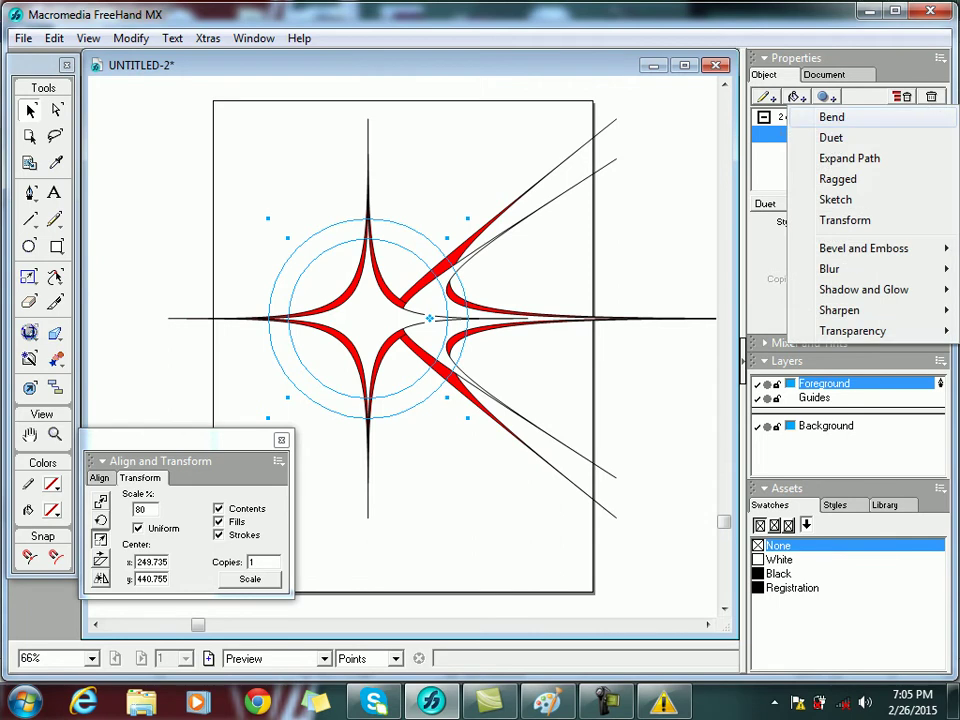
left_click(940, 58)
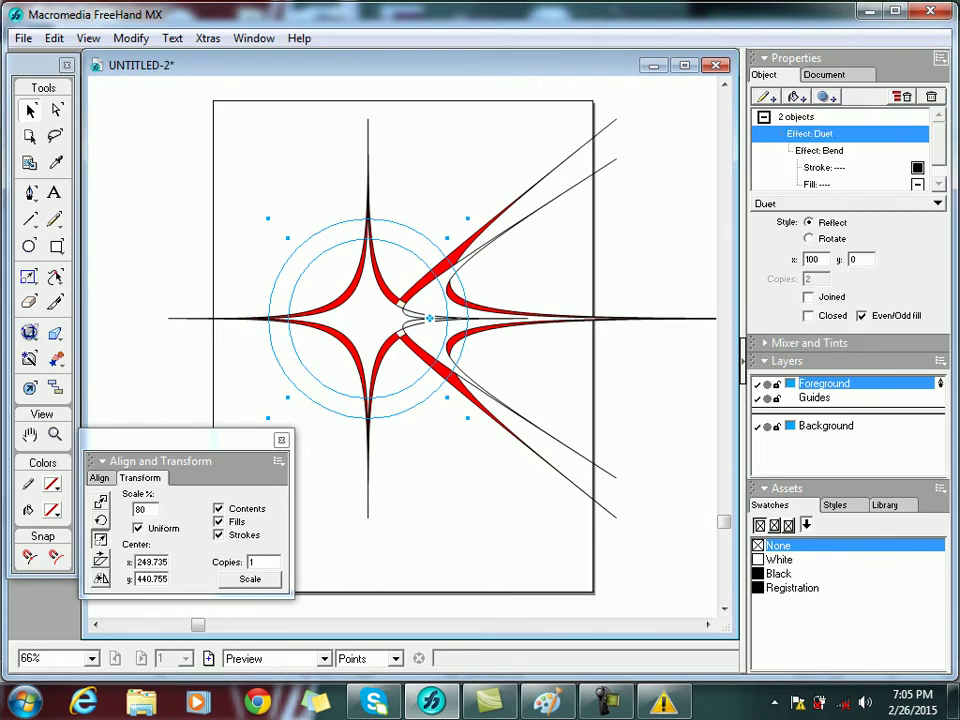
left_click(808, 297)
left_click(808, 297)
key("Tab")
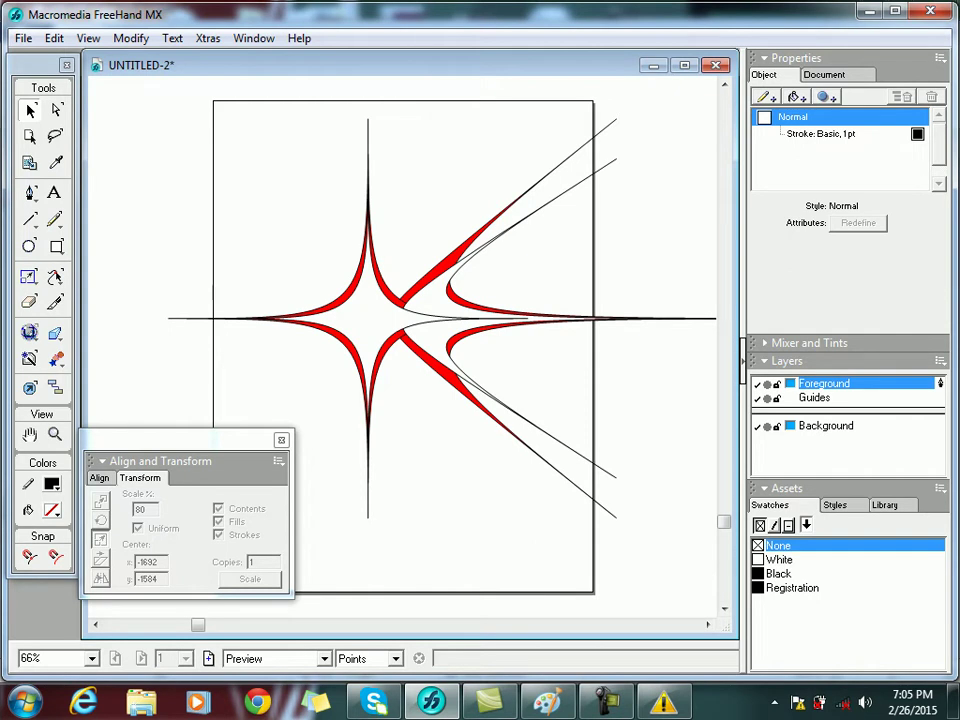
- Maximize the document window and select all the artwork on the page
left_click_drag(330, 65, 517, 214)
double_click(517, 214)
key("ctrl+a")
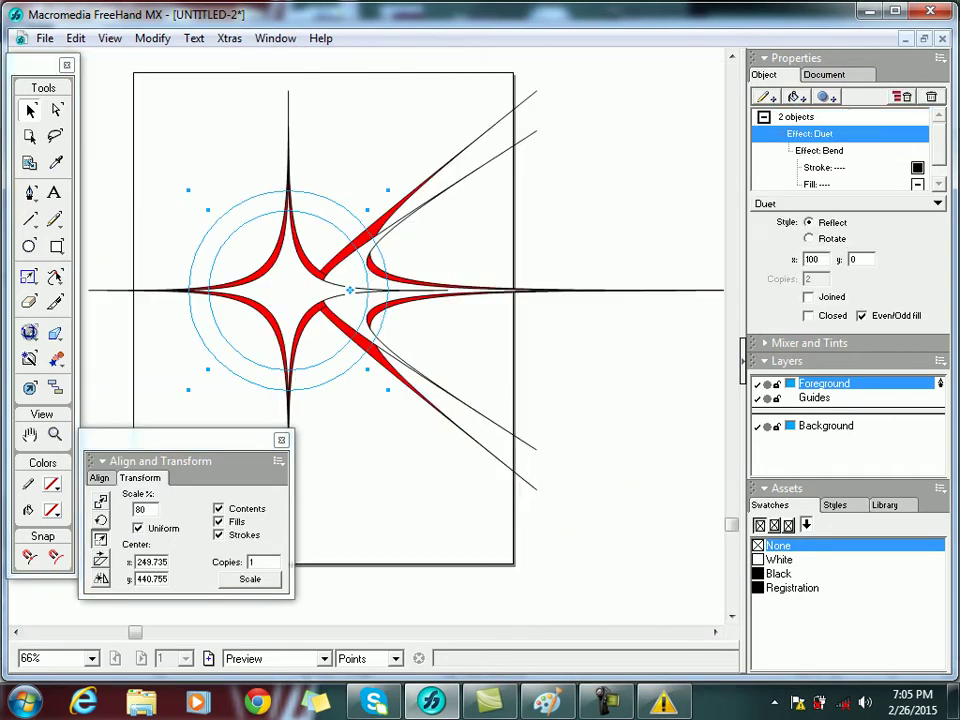
- Try adding an Expand Path effect to the selected artwork and undo it
left_click(826, 96)
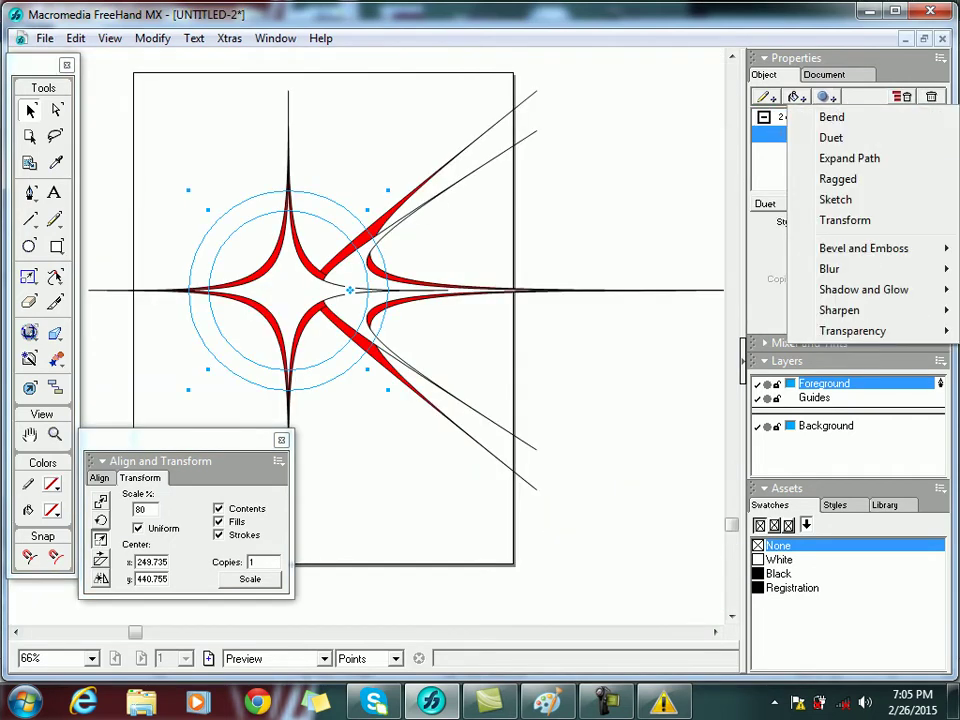
left_click(849, 158)
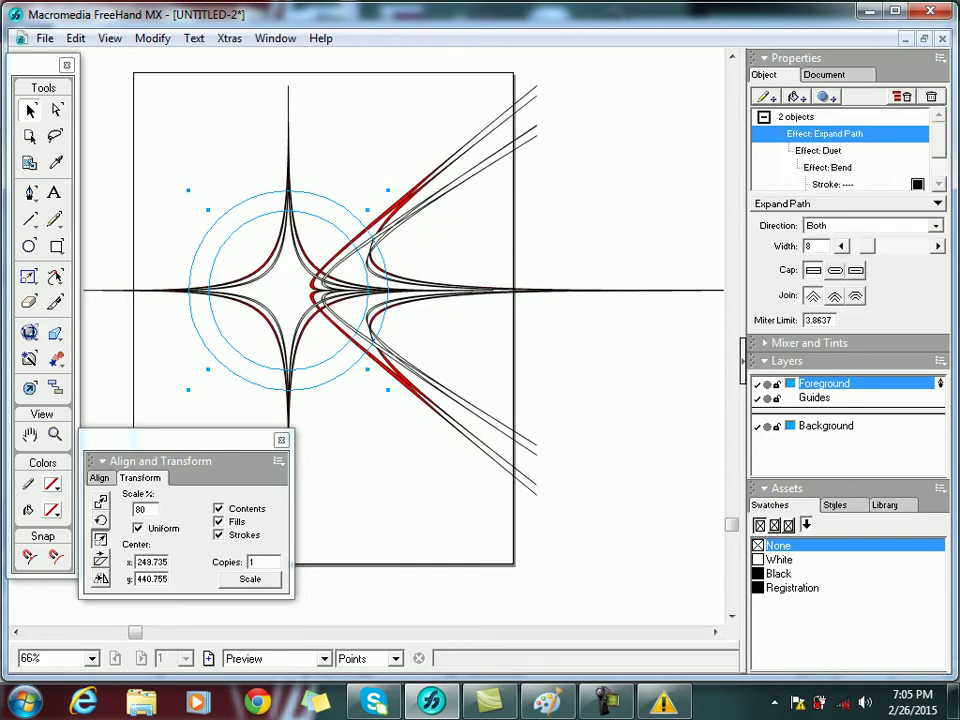
key("ctrl+z")
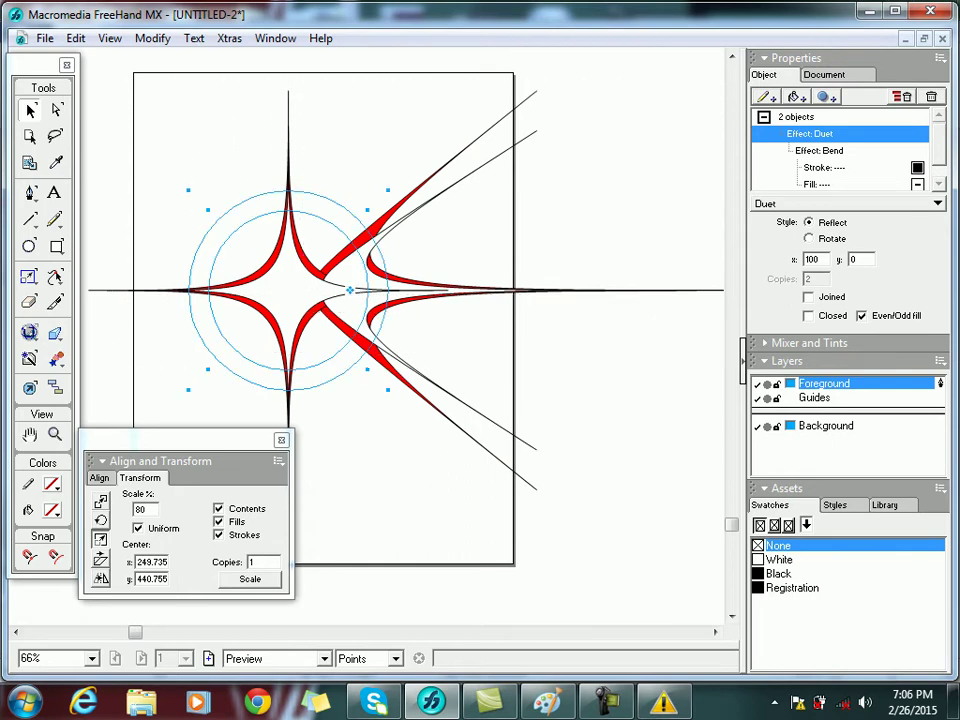
- Delete the bent artwork and draw a new circle about 274 points in diameter in the page's upper half
key("Delete")
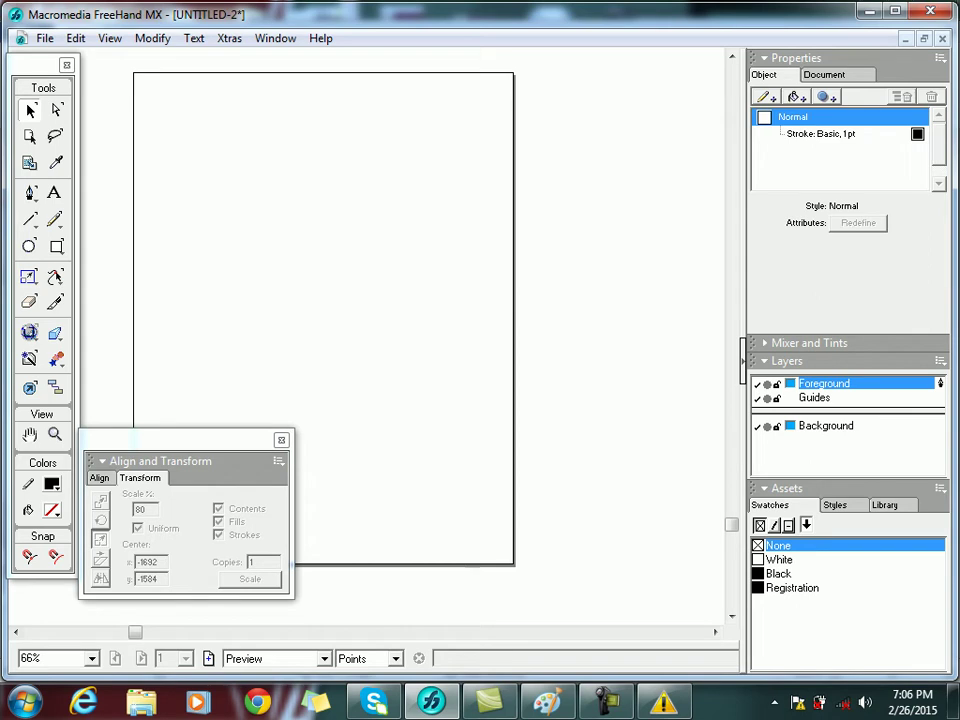
key("e")
left_click_drag(260, 173, 430, 343)
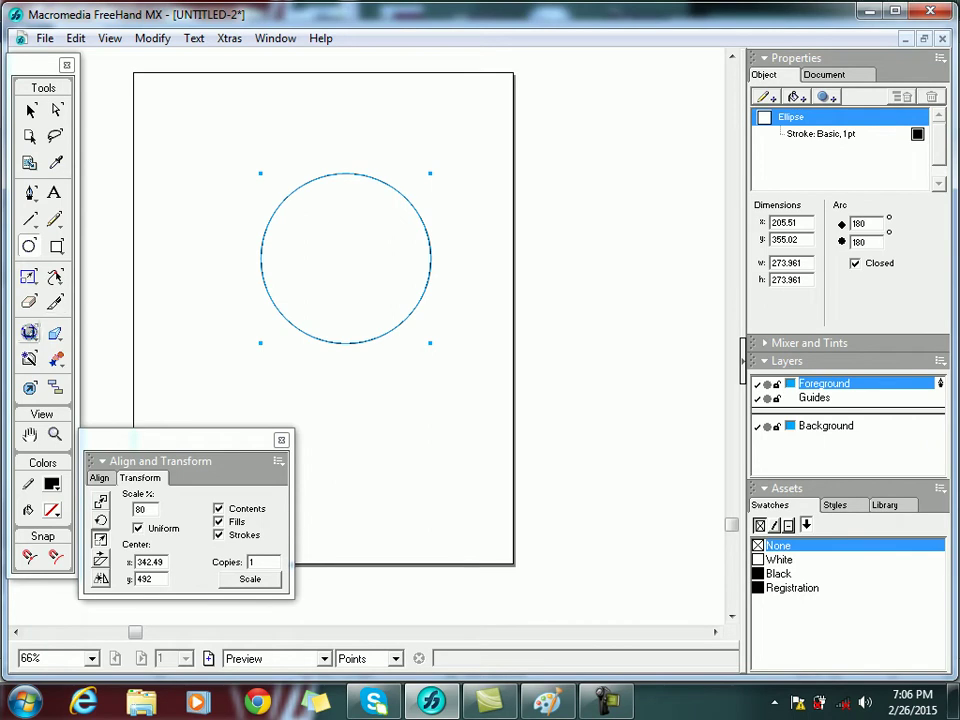
- Fill the new circle with orange and create one uniform copy scaled to 80%
left_click(52, 510)
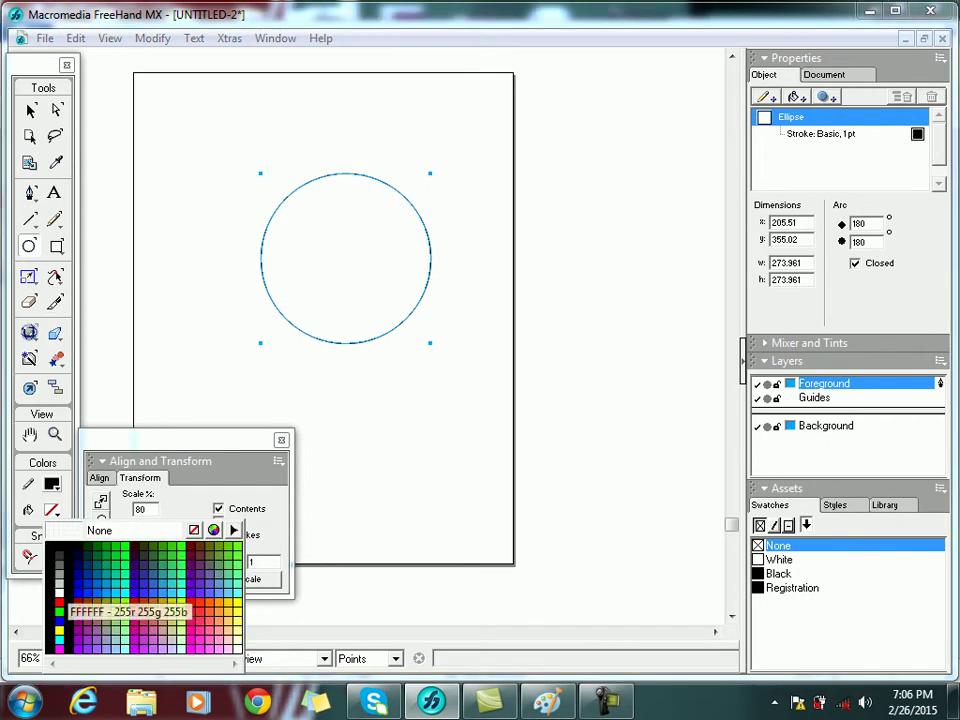
left_click(219, 612)
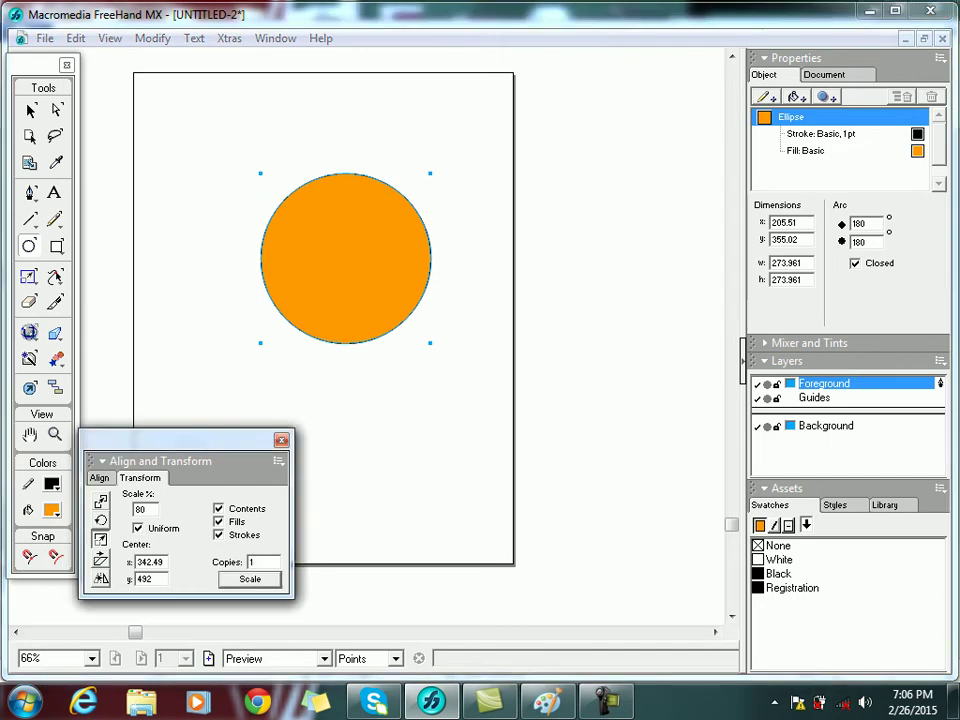
left_click(250, 579)
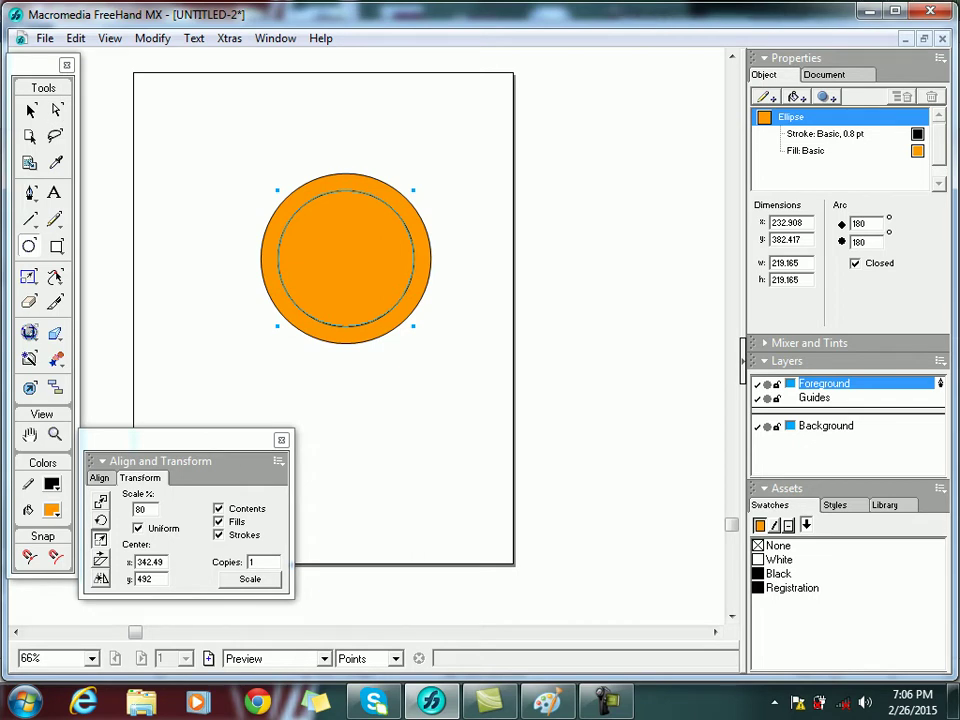
- Fill the inner circle with white and select both circles
left_click(52, 510)
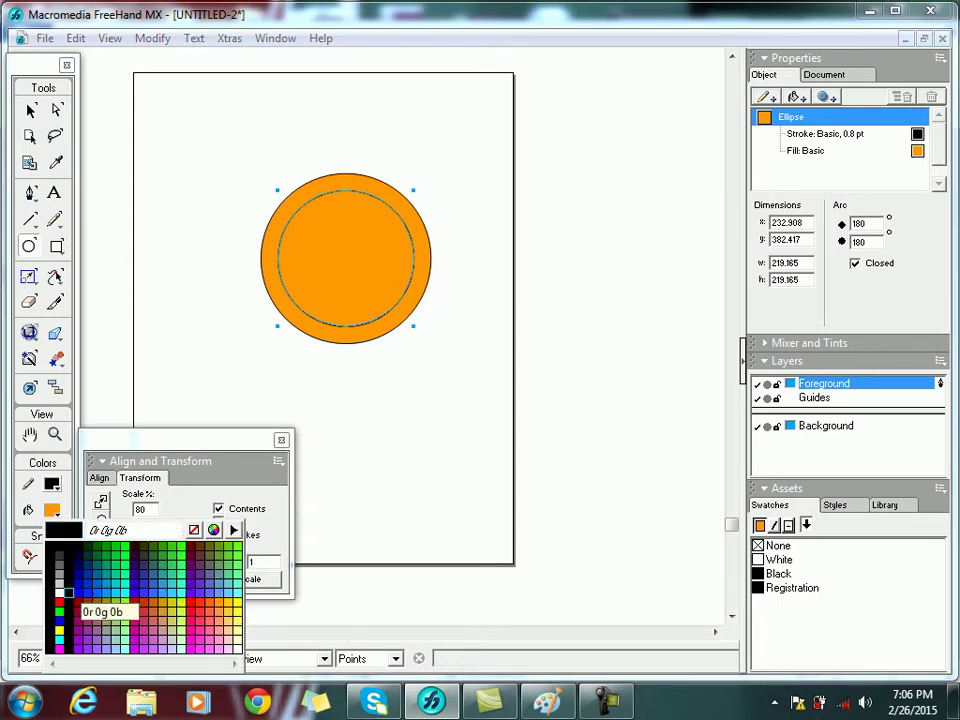
left_click(59, 596)
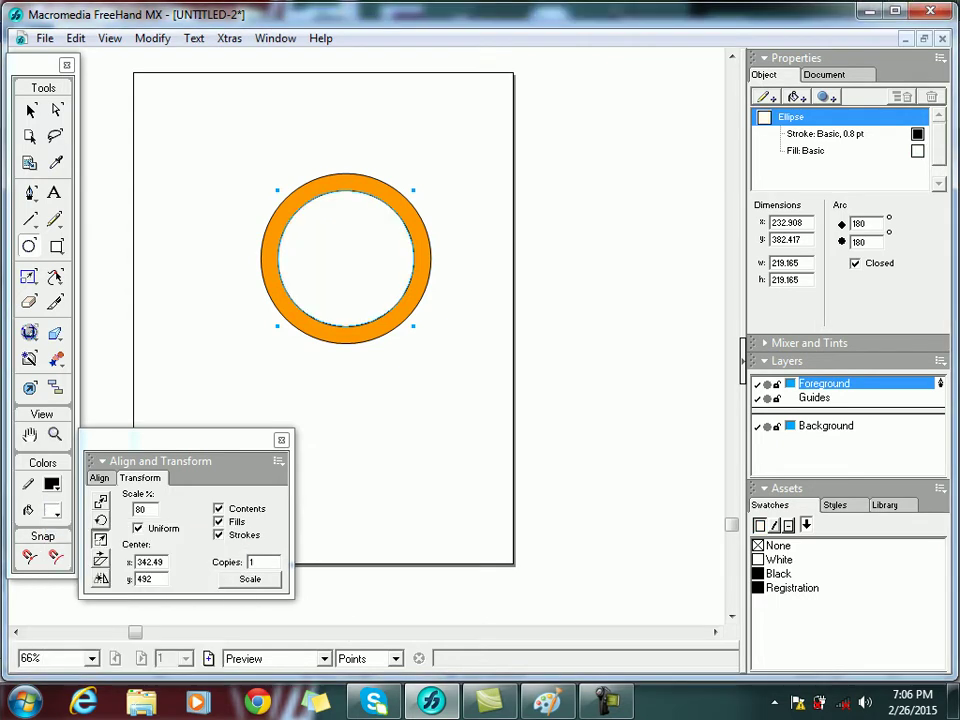
left_click_drag(218, 111, 425, 339)
key("ctrl+z")
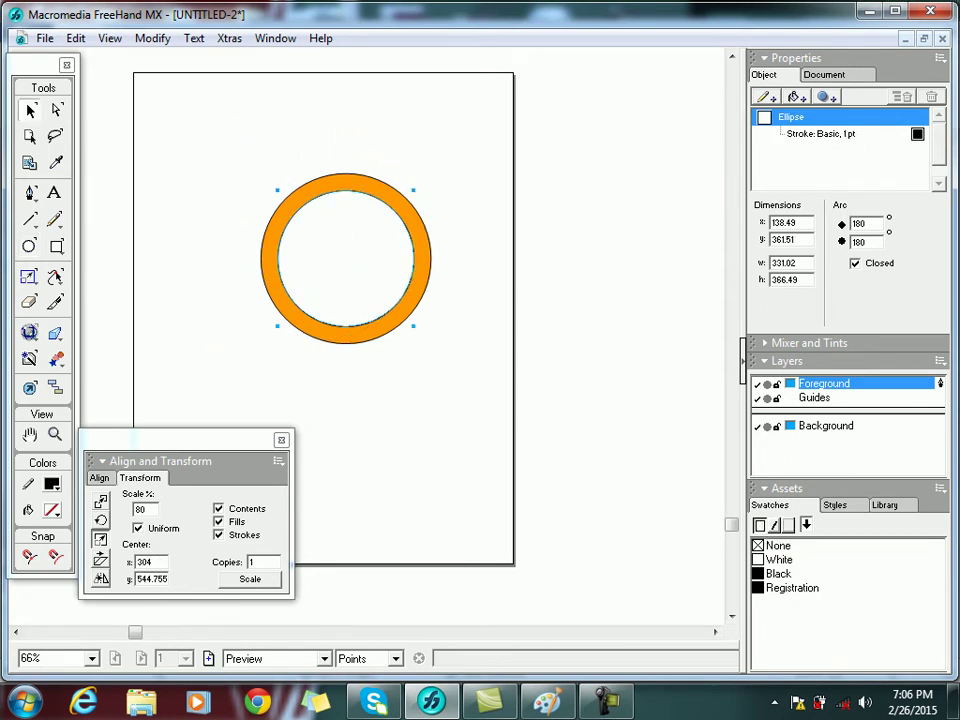
left_click(30, 110)
key("ctrl+a")
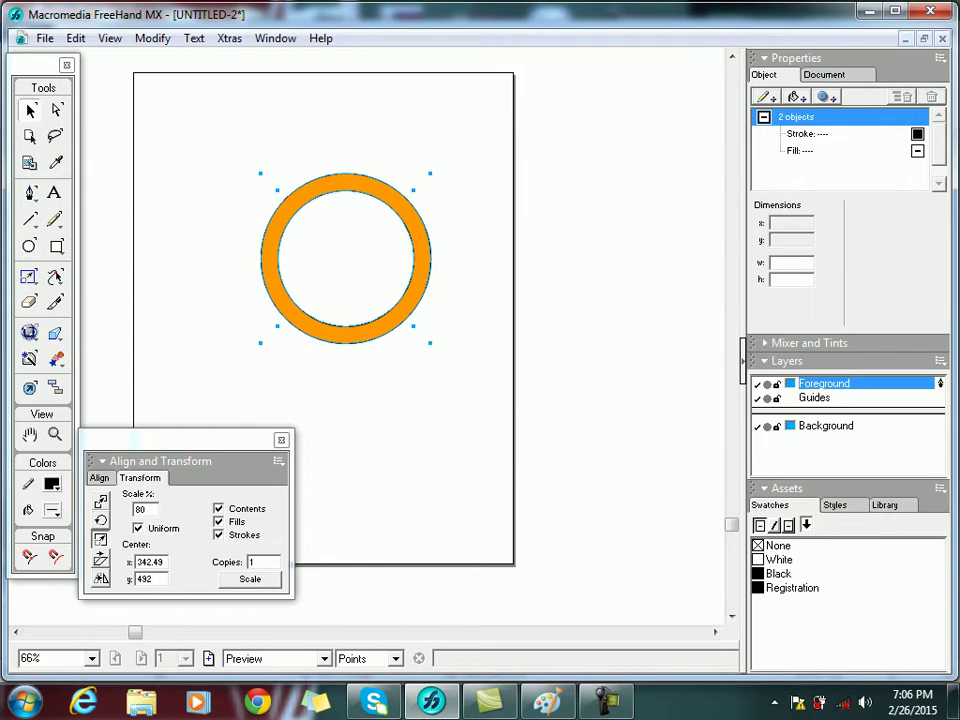
- Try adding an Expand Path effect to the whole circles and to their fills only, undoing each attempt
left_click(826, 96)
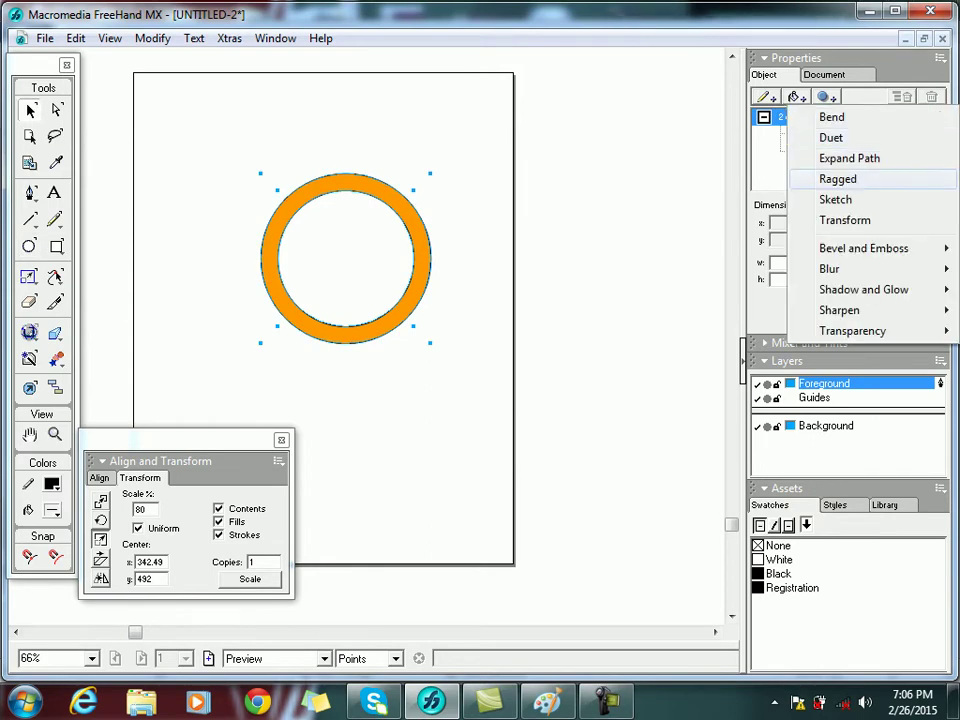
left_click(849, 158)
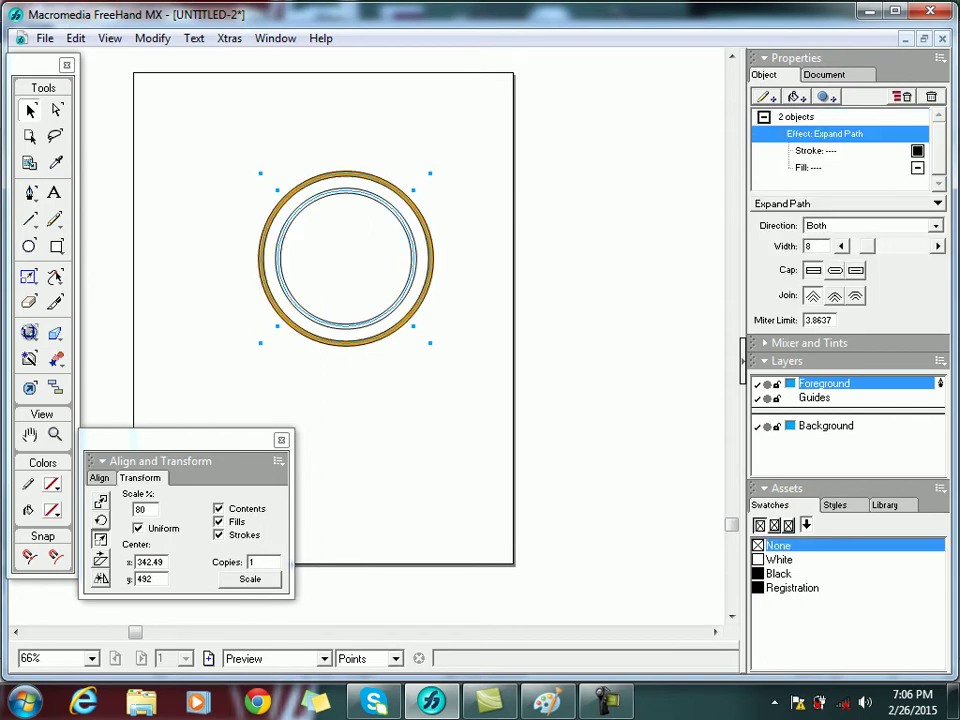
key("ctrl+z")
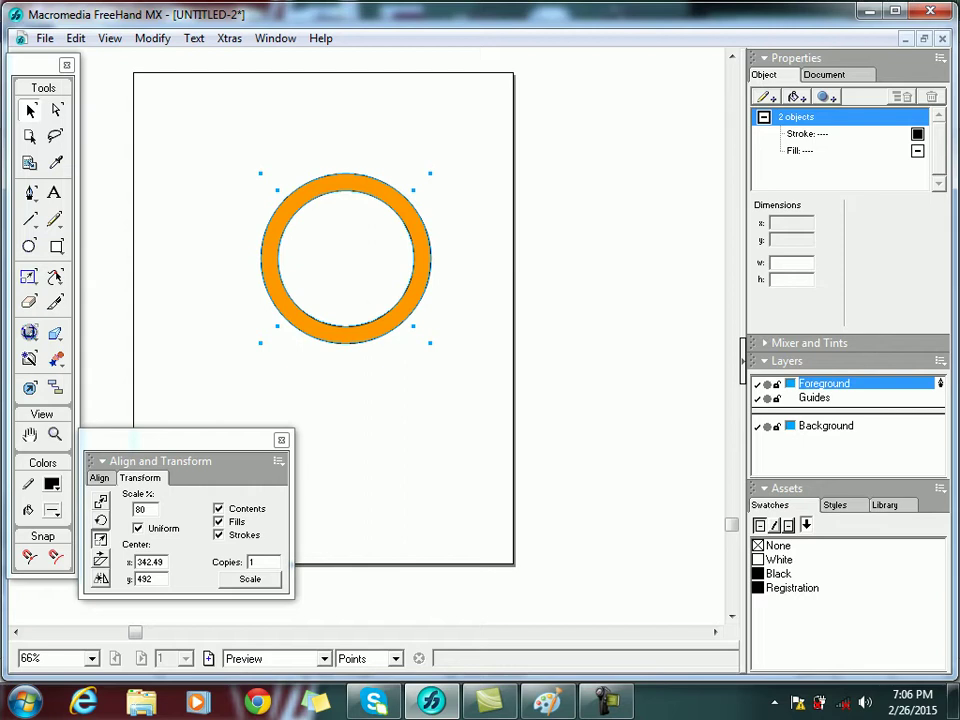
left_click(796, 96)
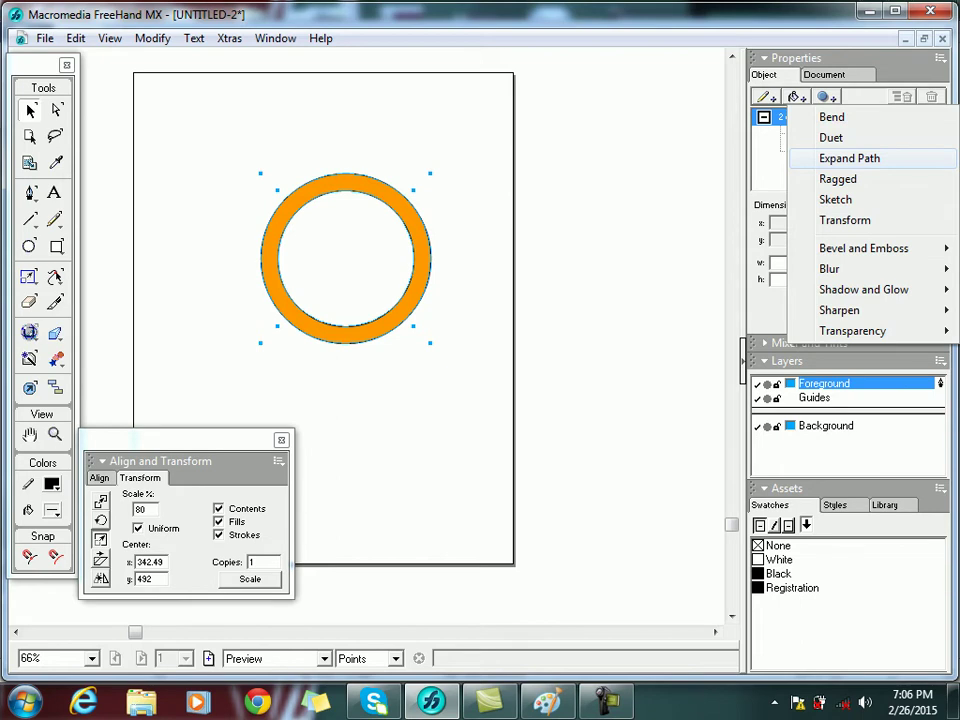
left_click(849, 158)
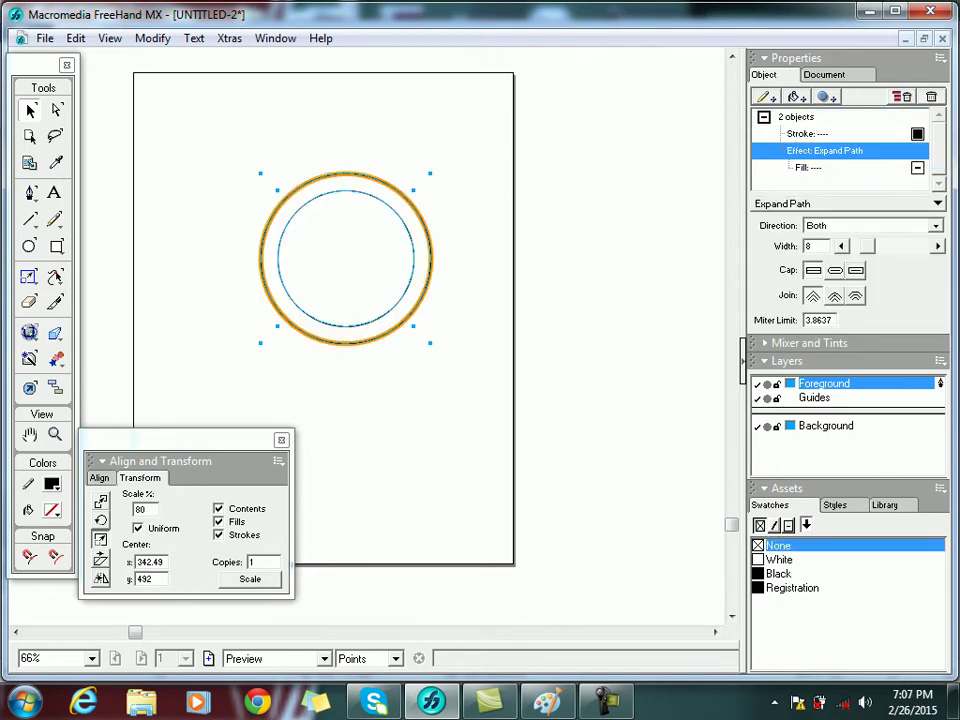
key("Tab")
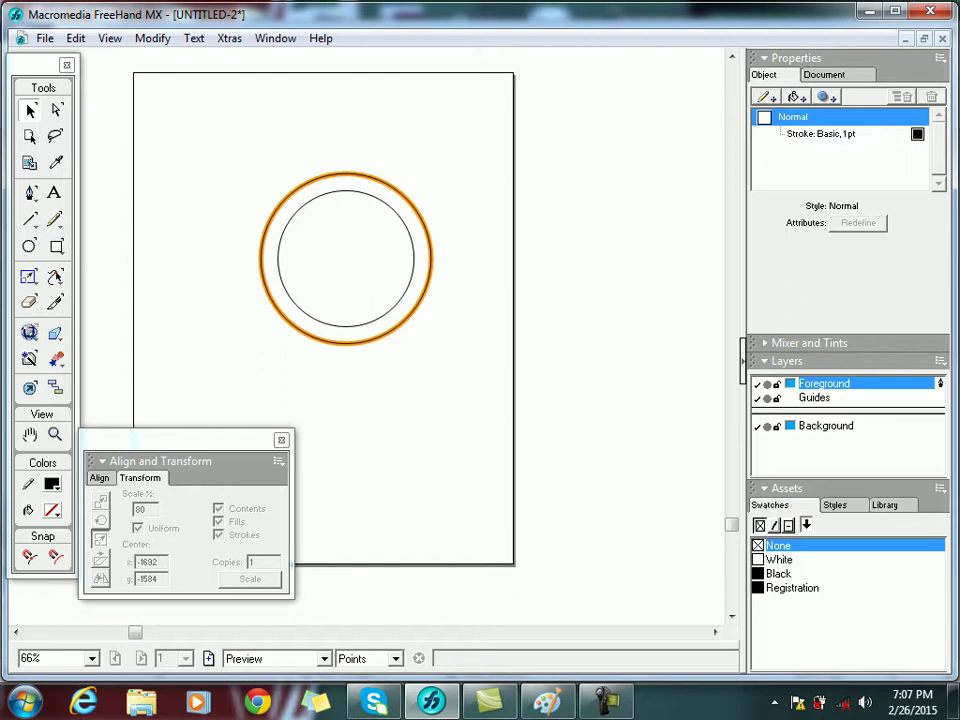
key("ctrl+z")
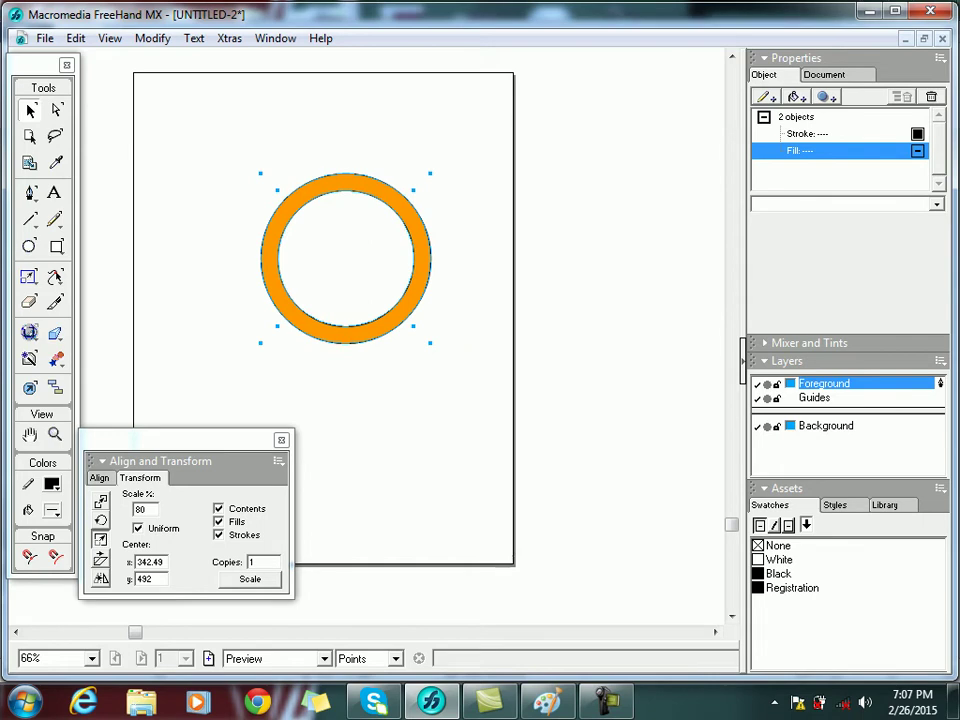
- Add a Ragged effect to the fills of both circles with size 93 and frequency 100, and deselect them
left_click(826, 97)
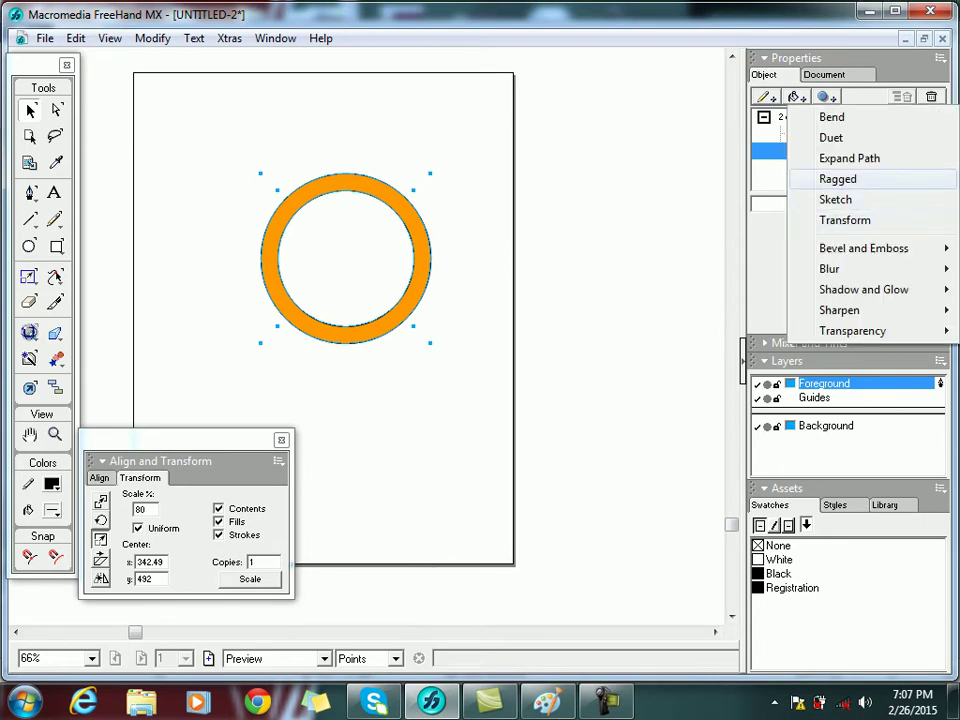
left_click(838, 179)
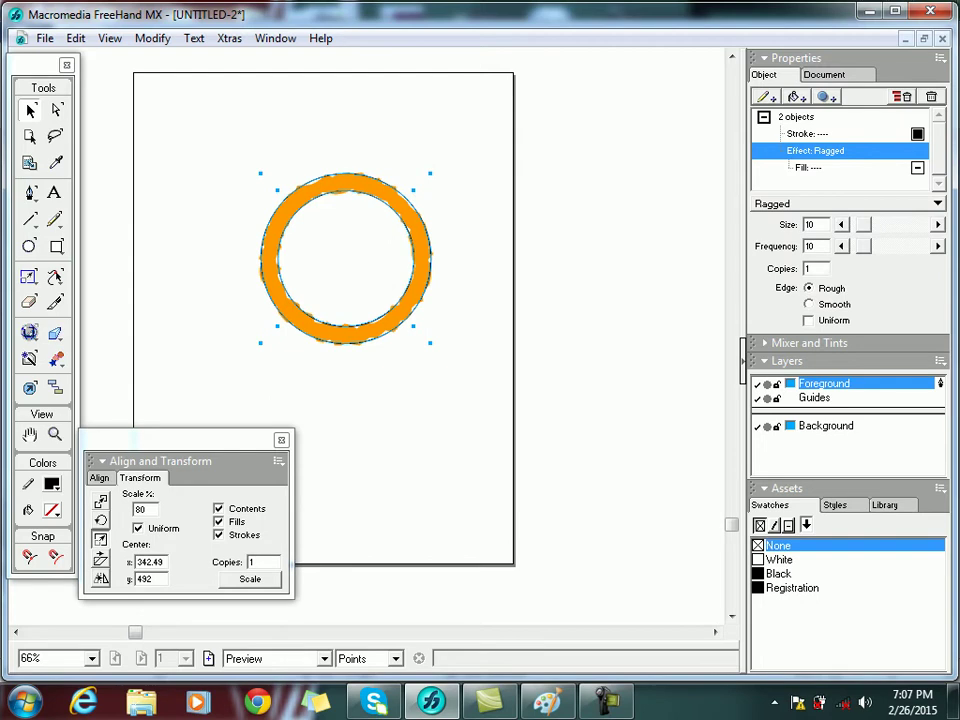
left_click_drag(864, 224, 918, 224)
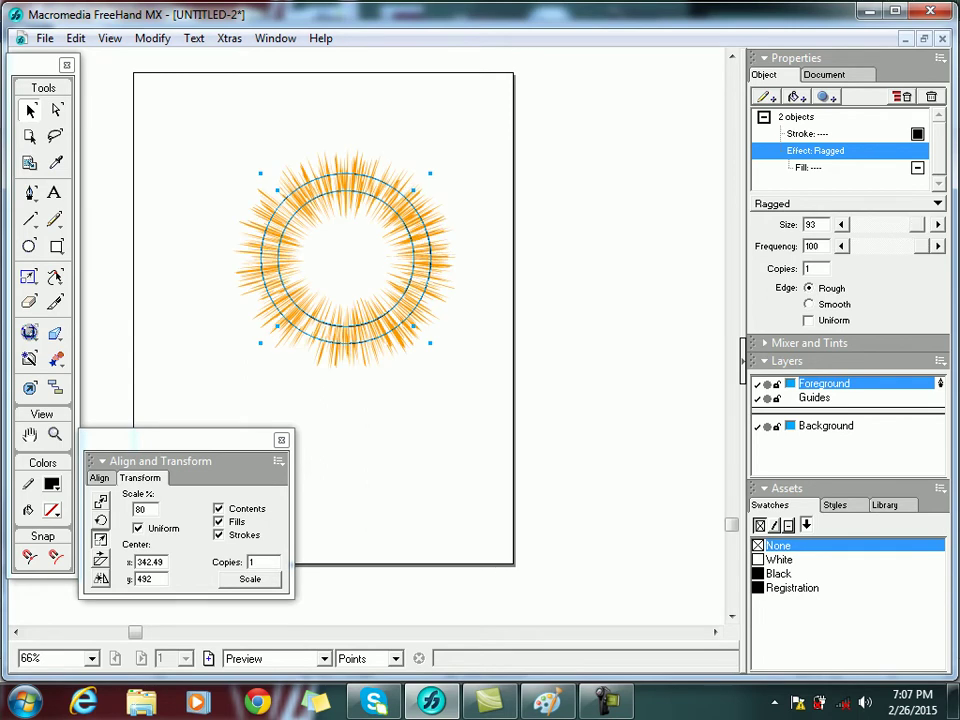
key("Tab")
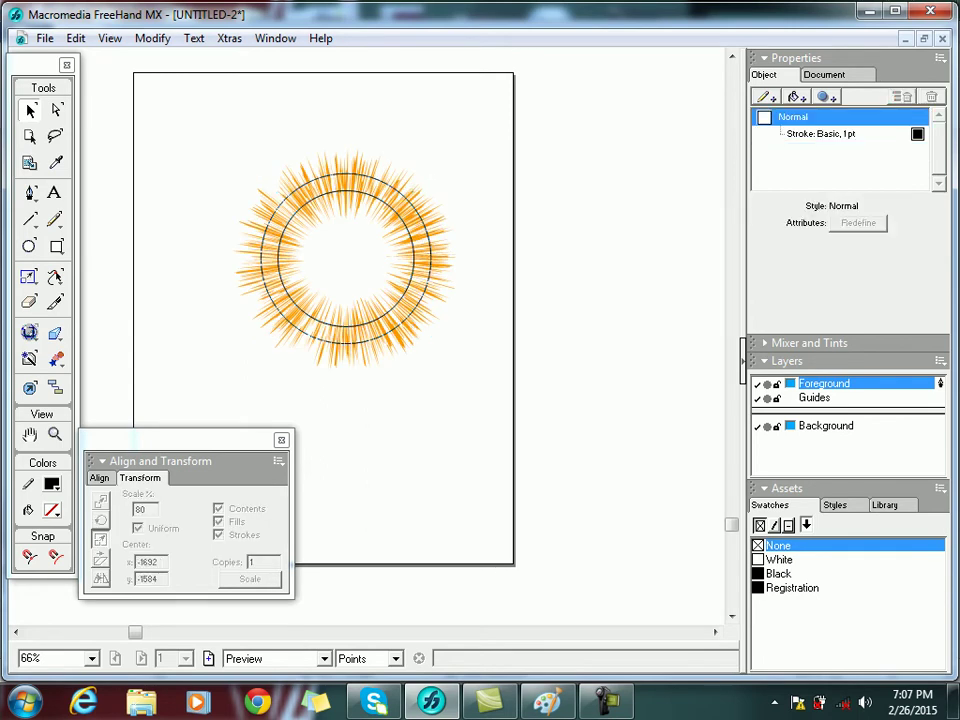
- Remove the black stroke from the inner ragged circle
left_click(412, 272)
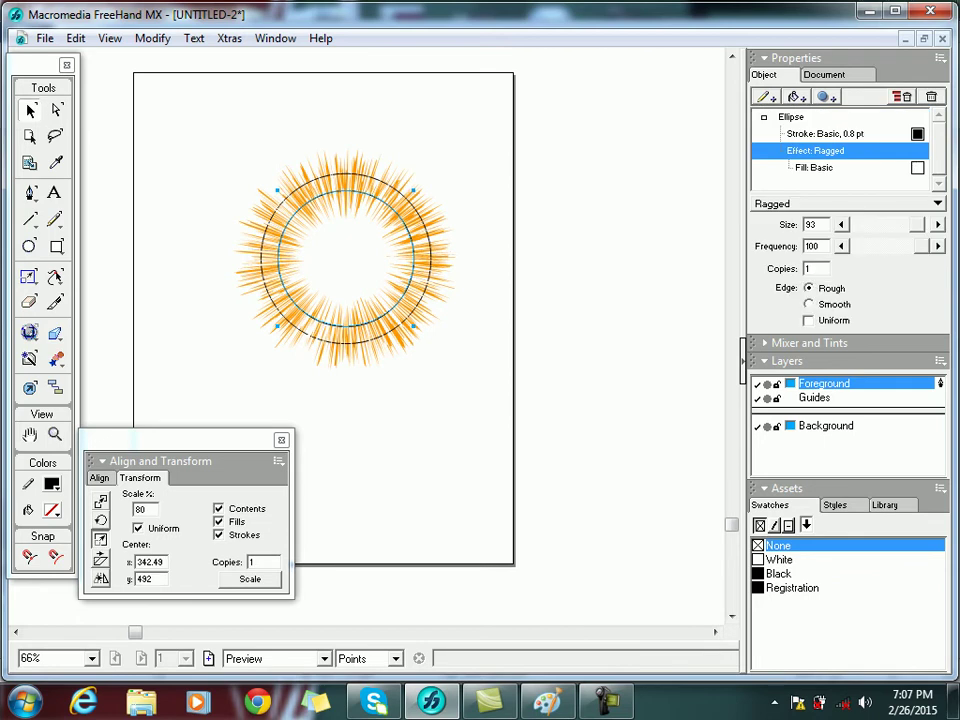
left_click(52, 484)
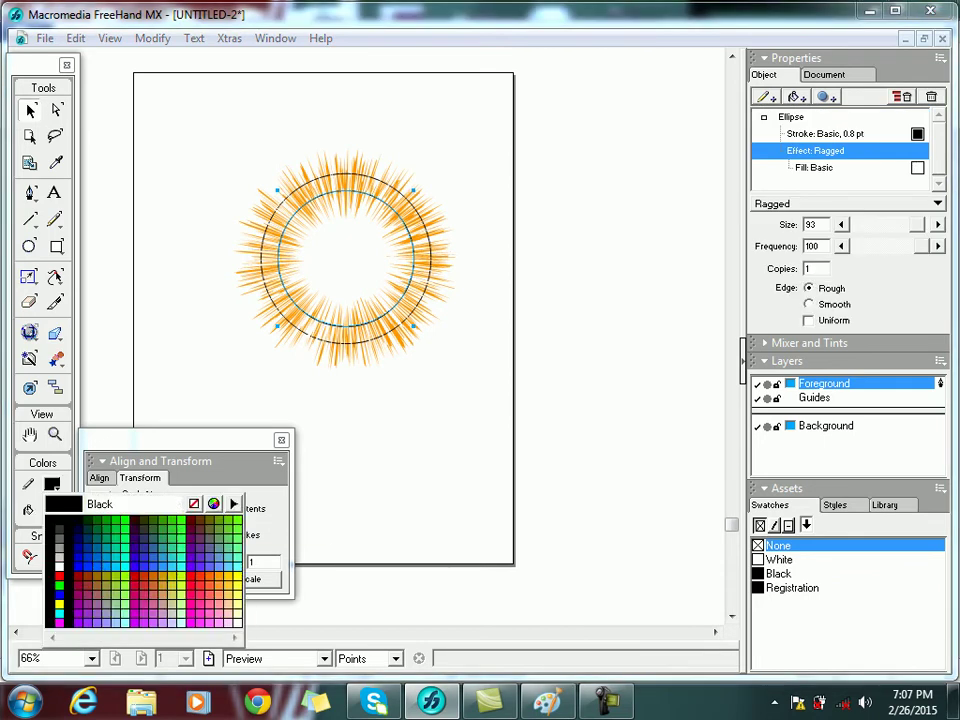
left_click(194, 504)
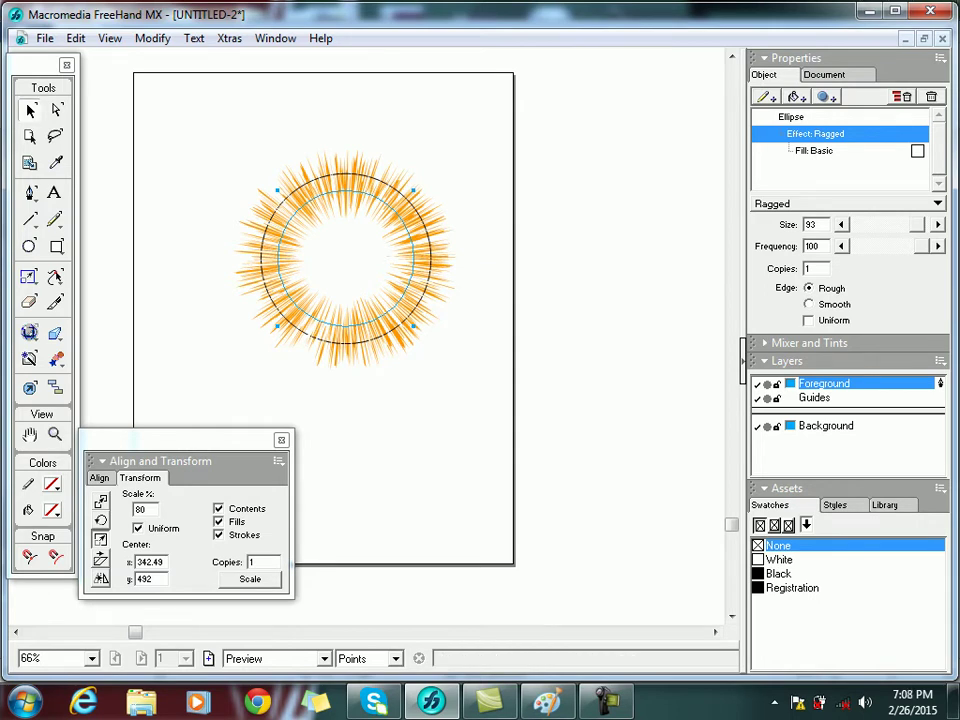
key("Tab")
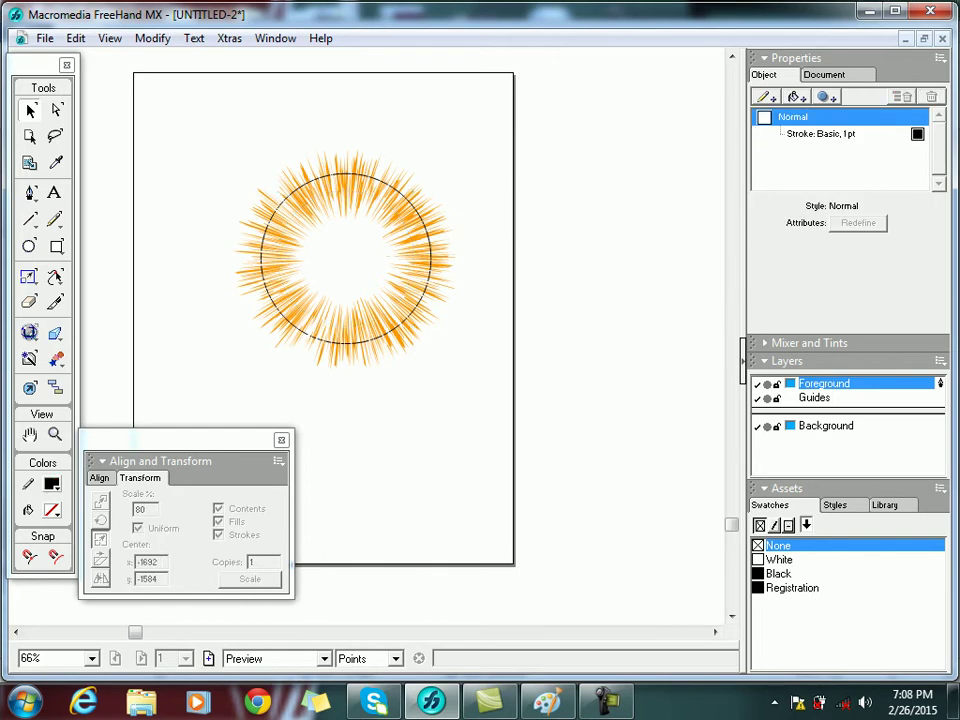
- Nudge the inner circle 1 point to the right and remove the strokes from both circles
left_click(345, 258)
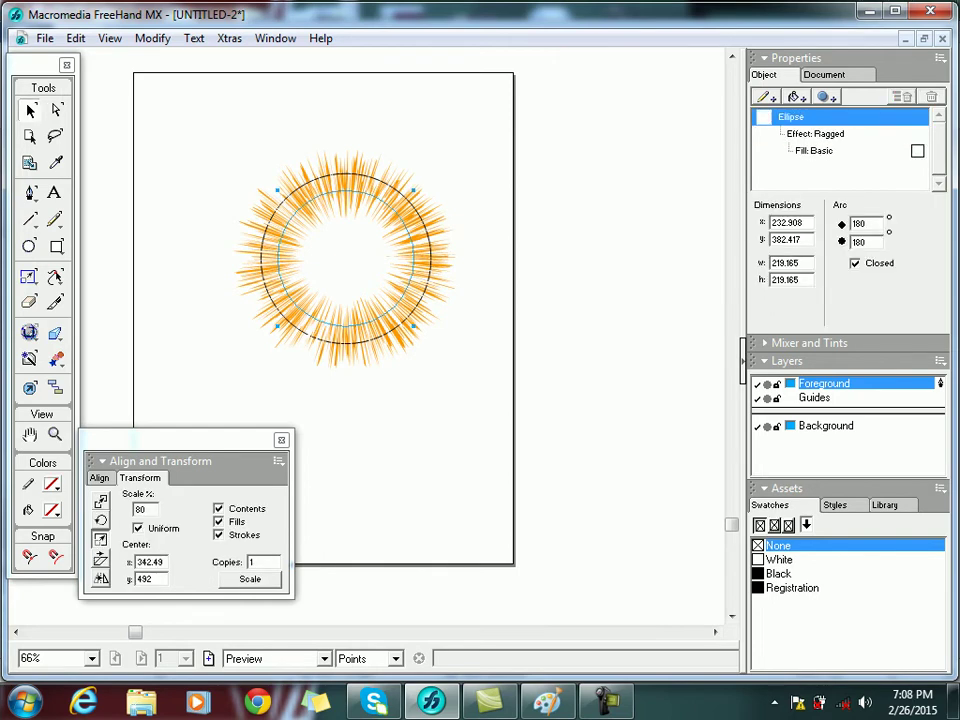
double_click(345, 258)
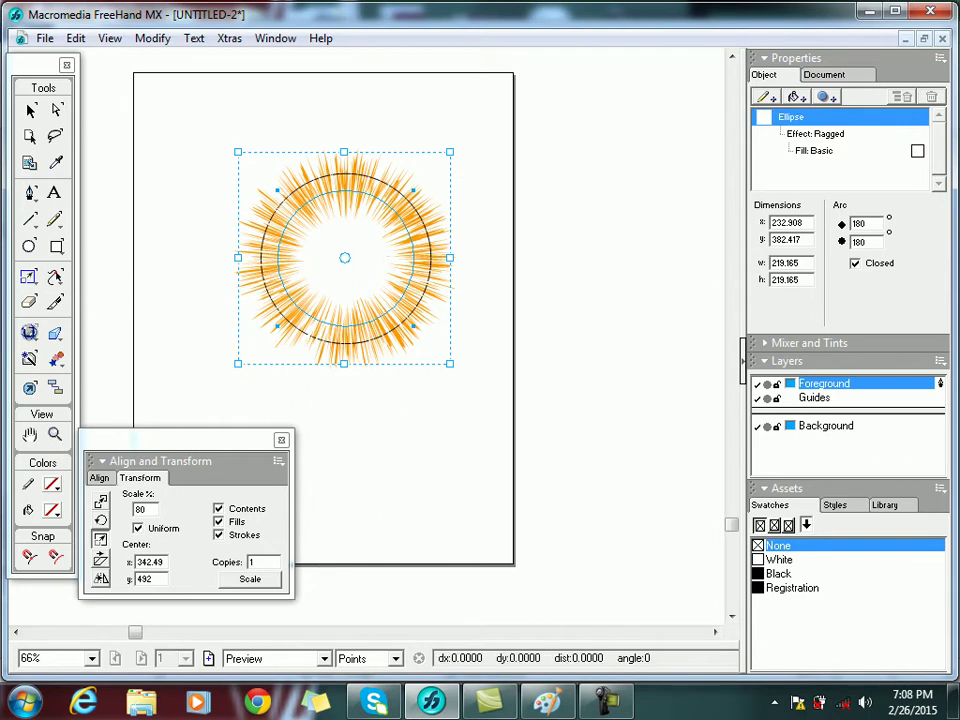
left_click(30, 110)
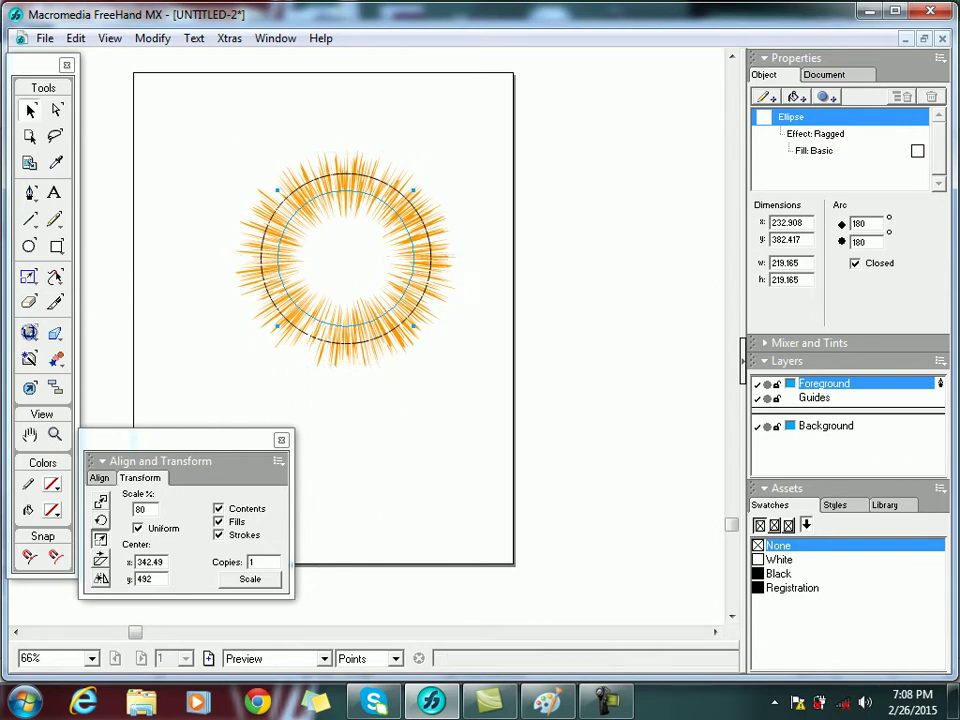
left_click(30, 110)
key("Right")
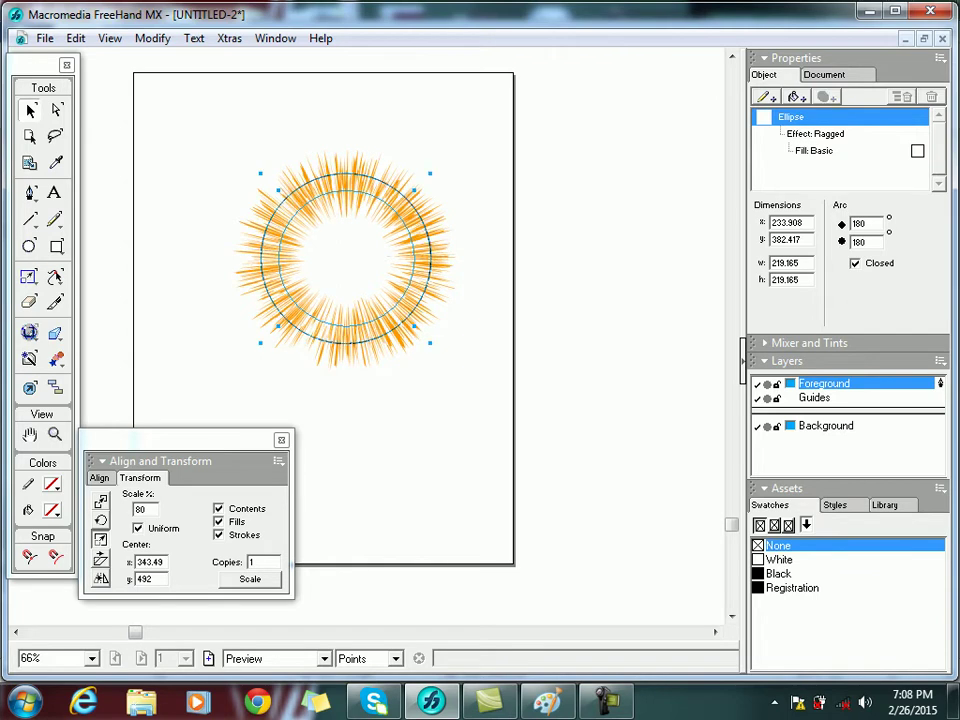
key("ctrl+a")
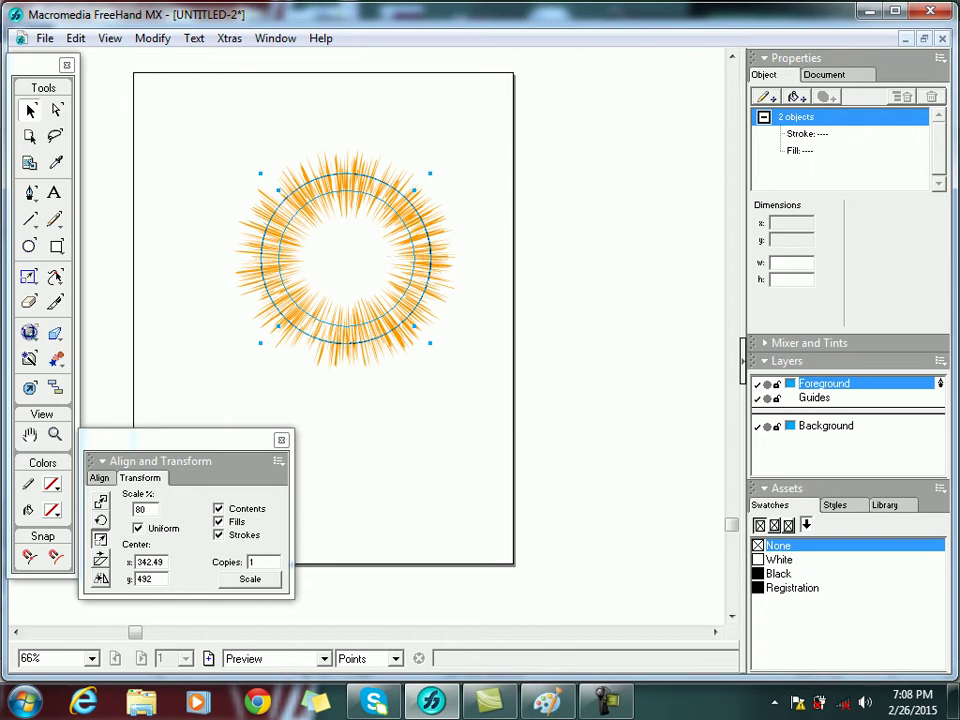
left_click(52, 485)
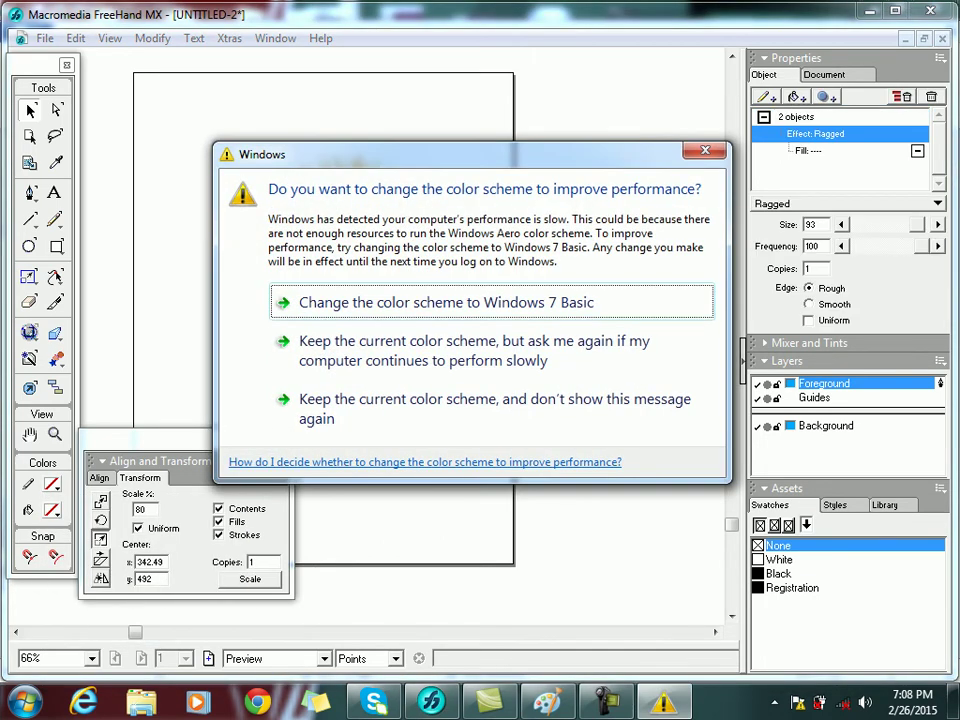
key("Escape")
key("Tab")
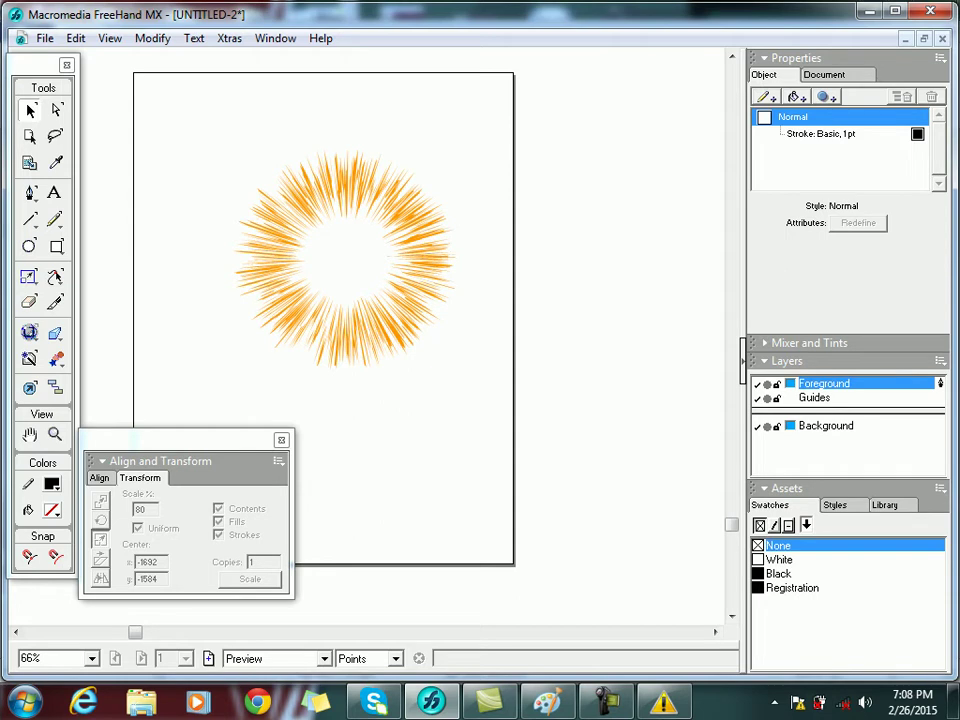
- Restore the circles' black strokes and set their Ragged effect to size 1, frequency 1 and a smooth edge
key("ctrl+a")
left_click(815, 150)
left_click_drag(918, 225, 863, 225)
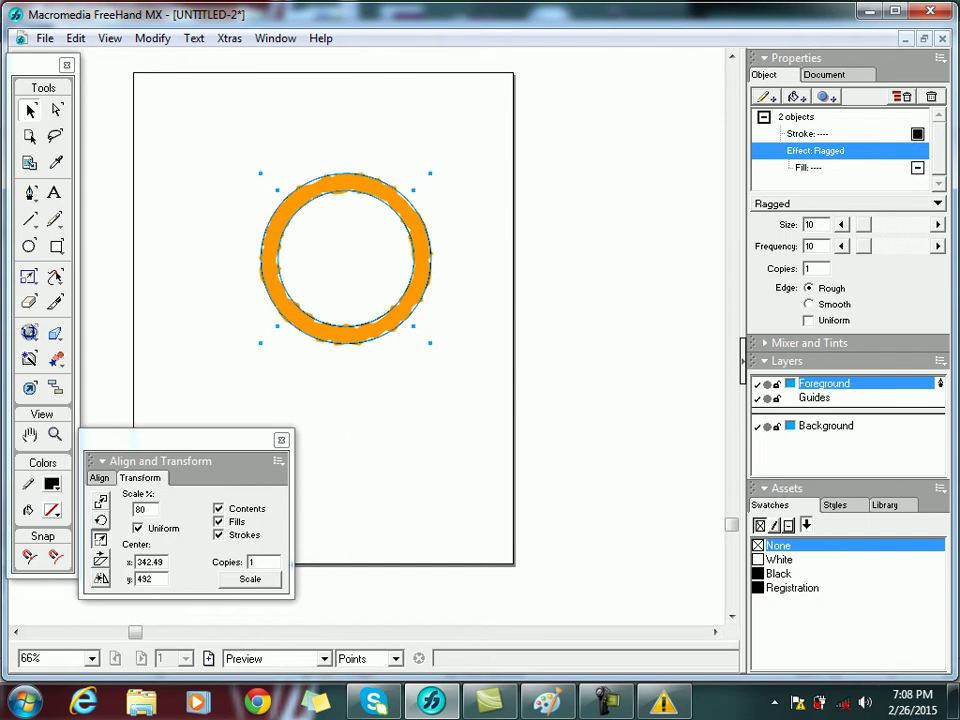
mouse_move(863, 246)
left_mouse_down()
mouse_move(881, 246)
mouse_move(858, 246)
mouse_move(858, 225)
left_mouse_up()
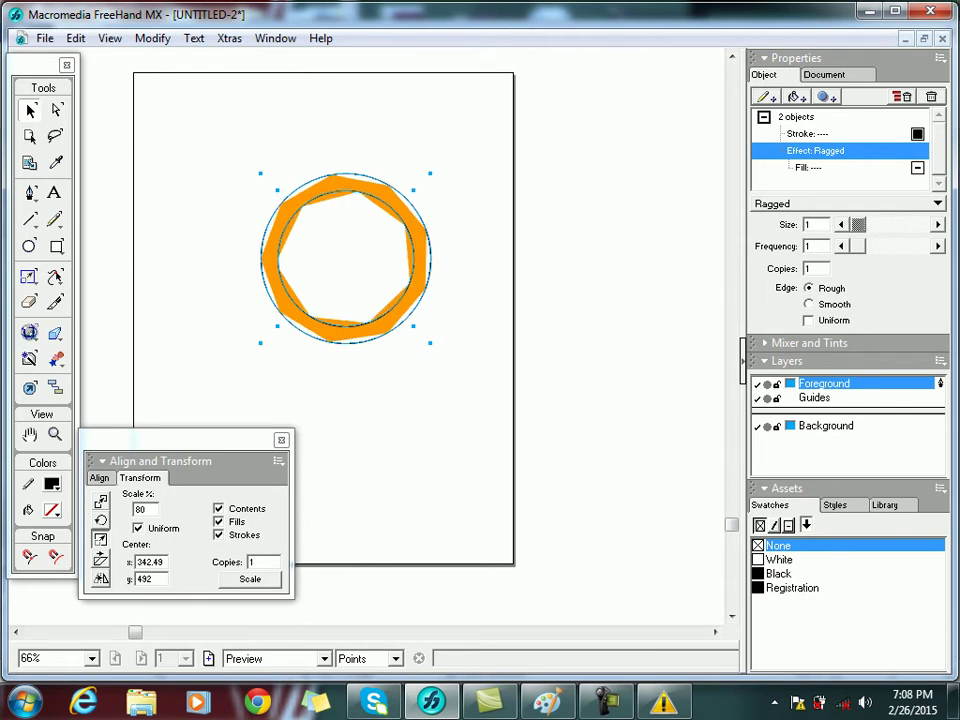
left_click(809, 304)
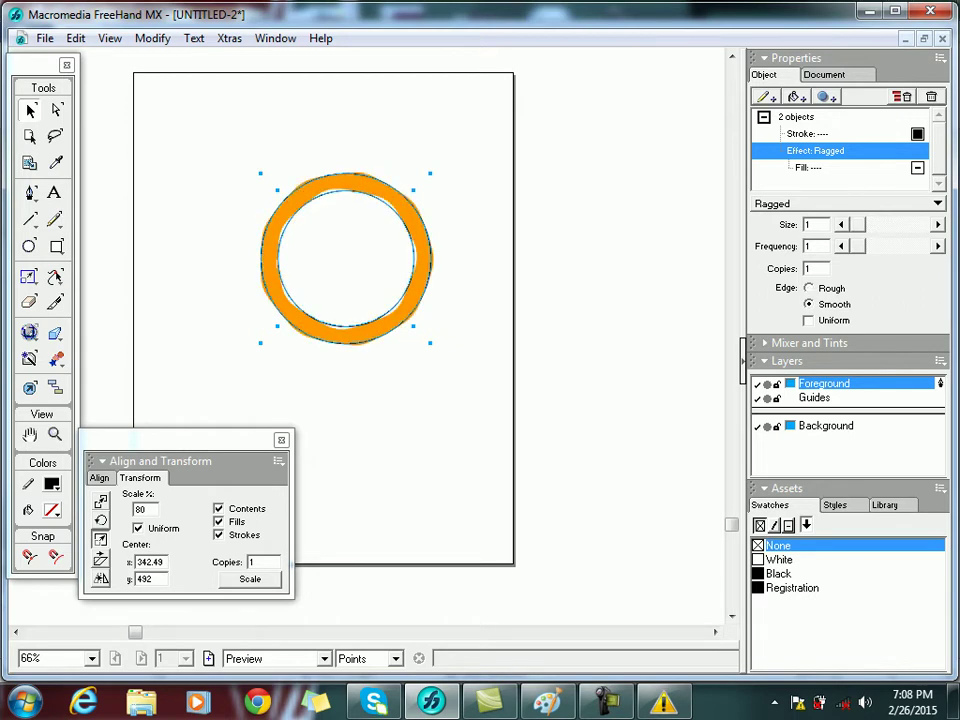
- Add a Sketch effect to both circles with an amount of 16 and 4 copies
left_click(826, 96)
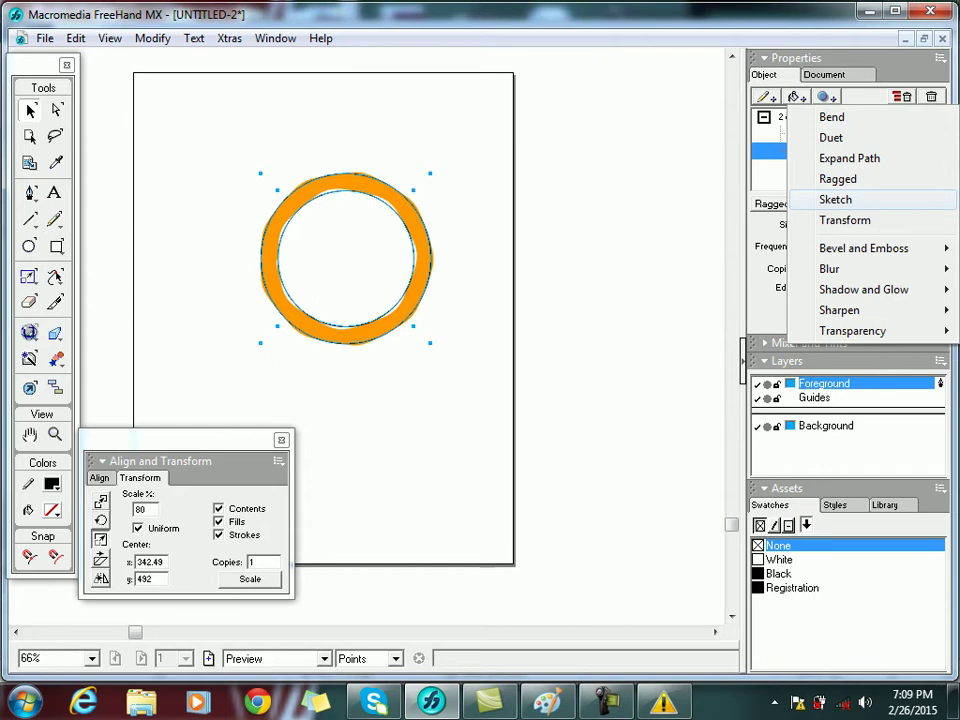
left_click(835, 199)
mouse_move(862, 224)
left_mouse_down()
mouse_move(905, 224)
mouse_move(866, 224)
left_mouse_up()
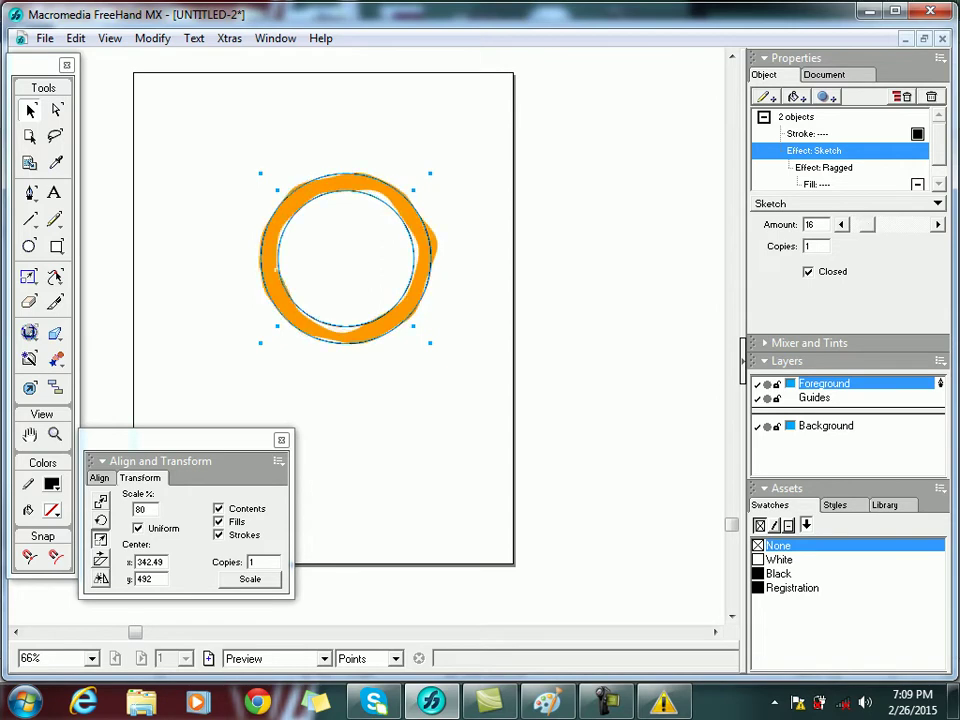
double_click(810, 246)
type("4")
key("Return")
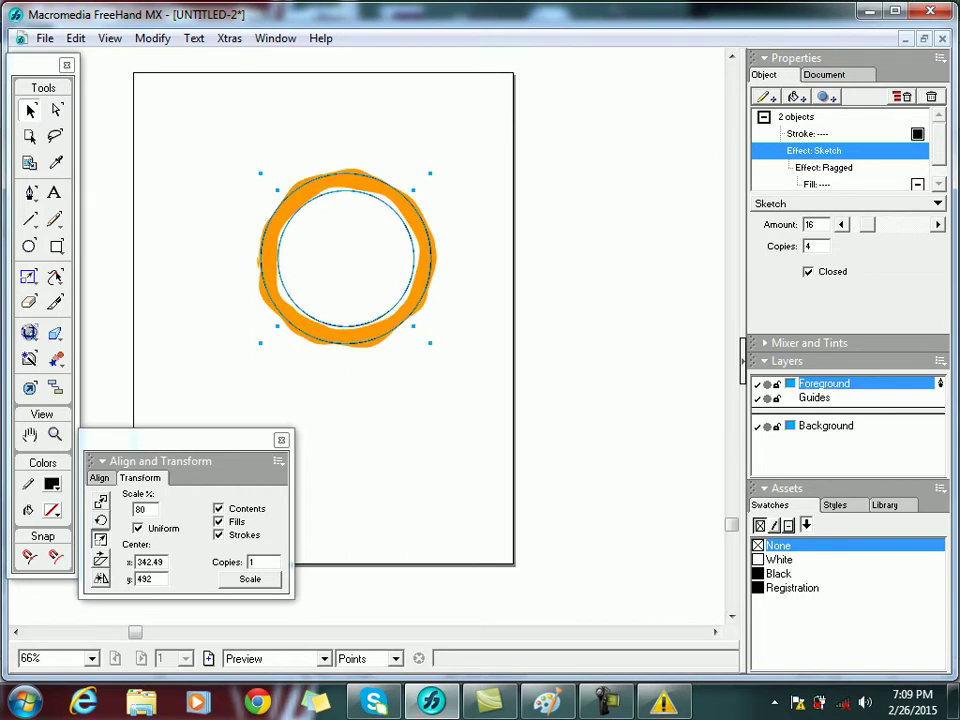
- Undo the Sketch effect's copies and amount changes, returning to 1 copy and an amount of 10
key("ctrl+z")
key("ctrl+z")
key("ctrl+z")
key("ctrl+z")
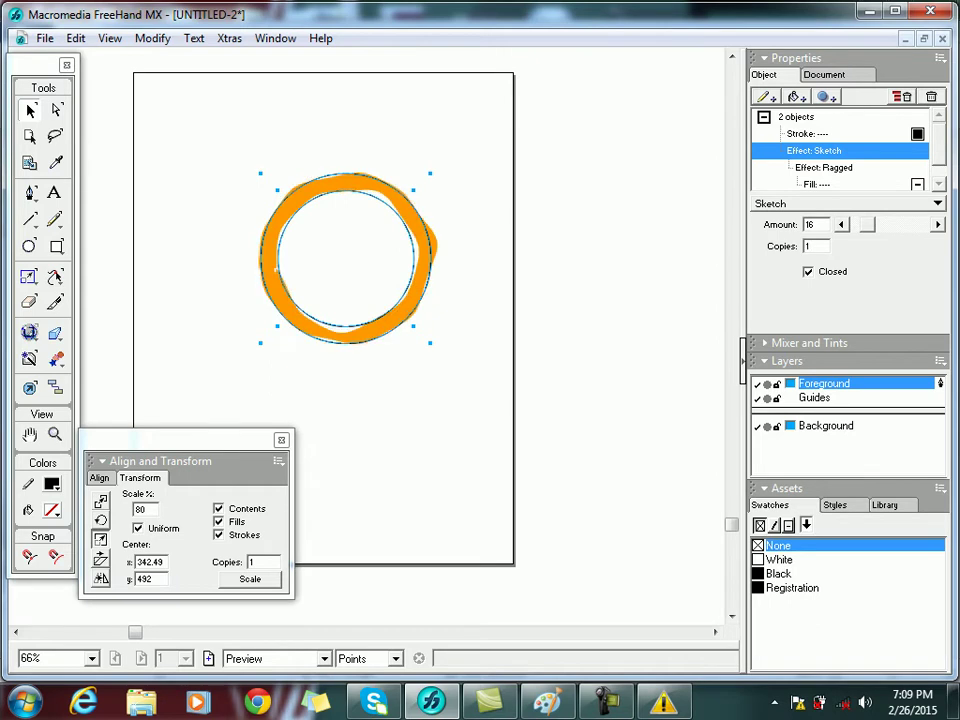
key("ctrl+z")
key("ctrl+z")
key("ctrl+z")
key("ctrl+z")
key("ctrl+z")
key("ctrl+z")
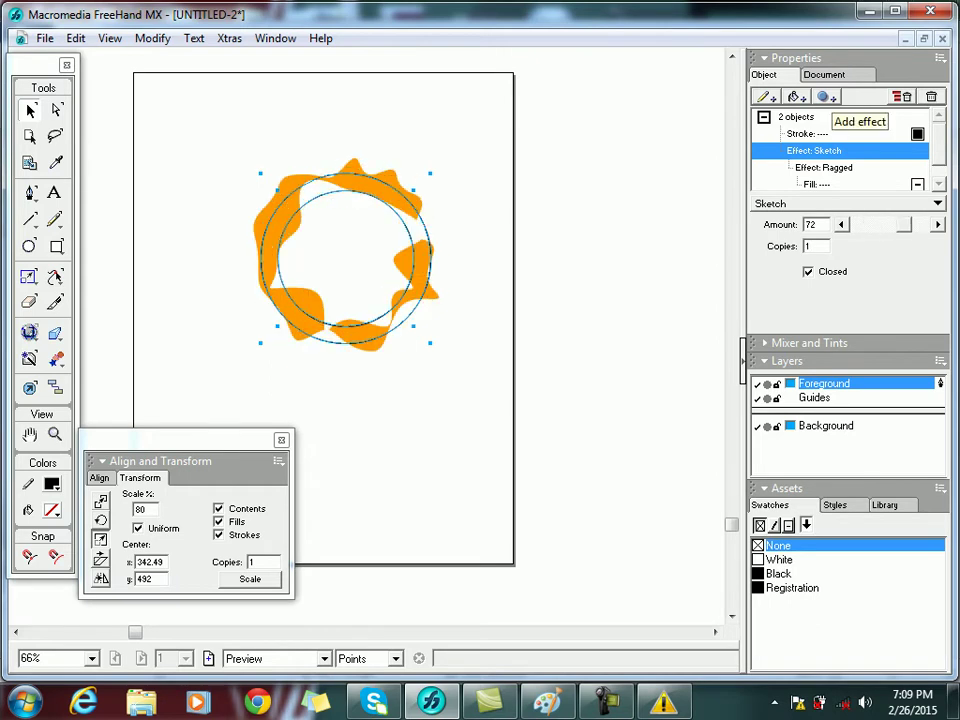
left_click_drag(862, 224, 846, 224)
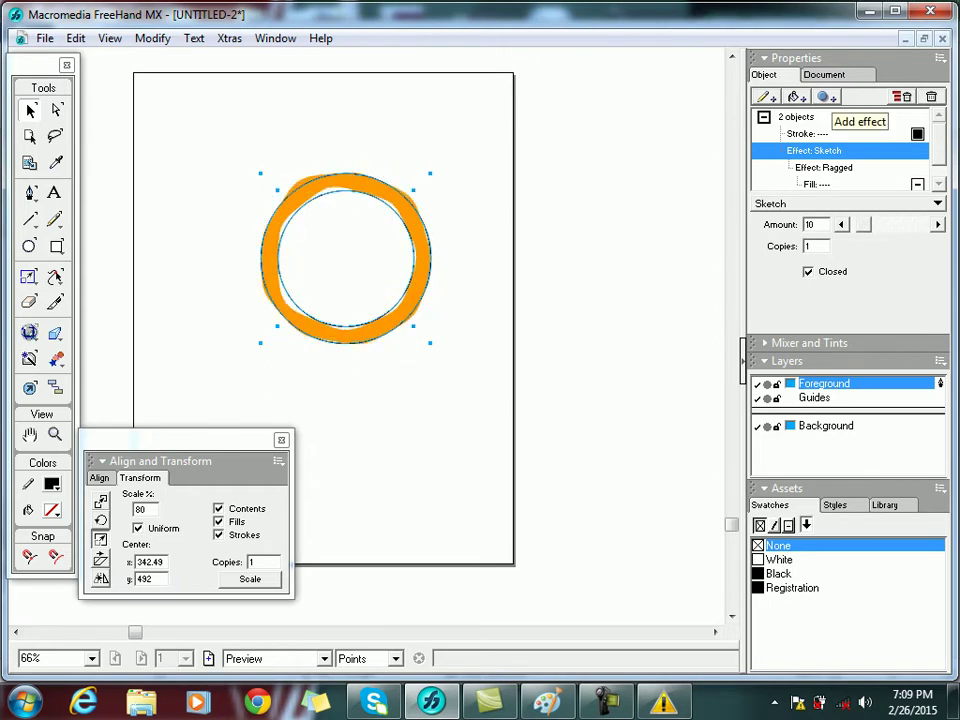
- Add a Transform effect and an Inset Emboss effect to both circles
left_click(826, 97)
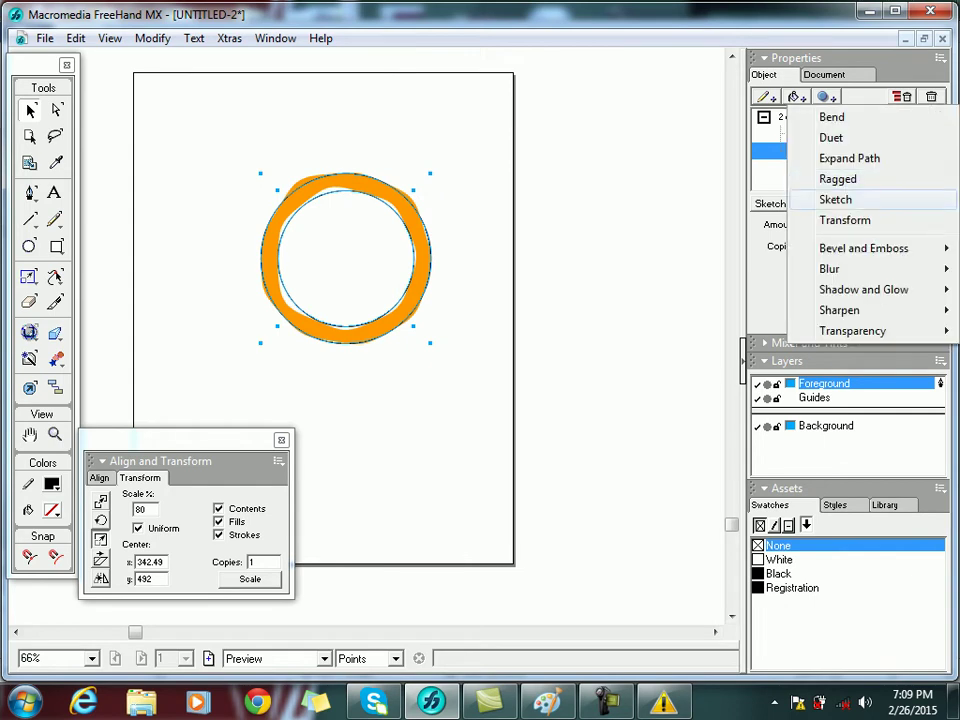
left_click(845, 220)
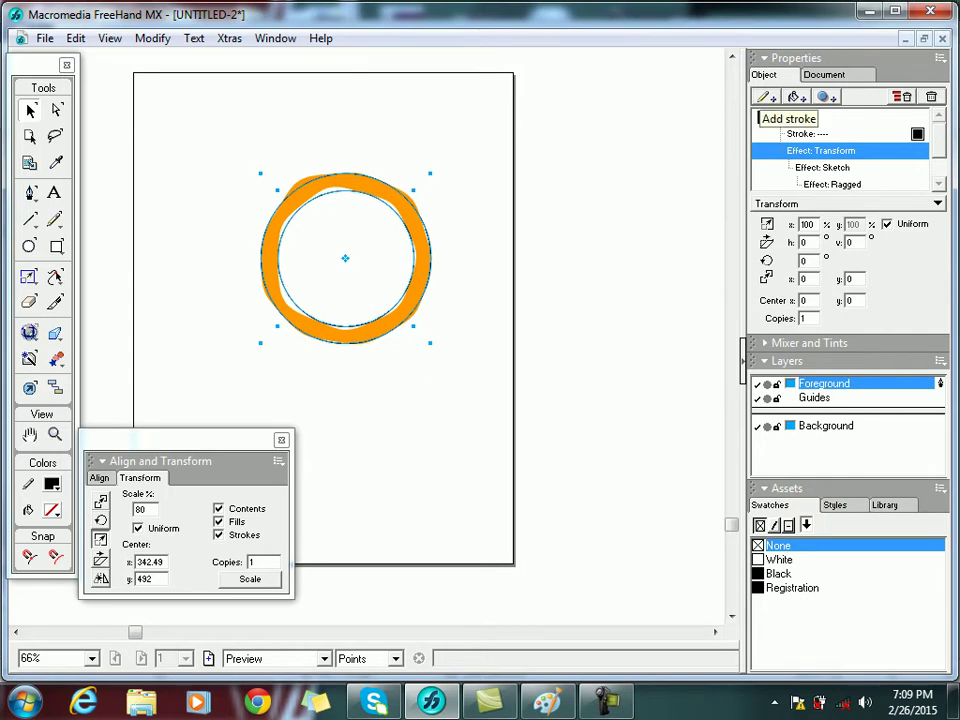
left_click(828, 96)
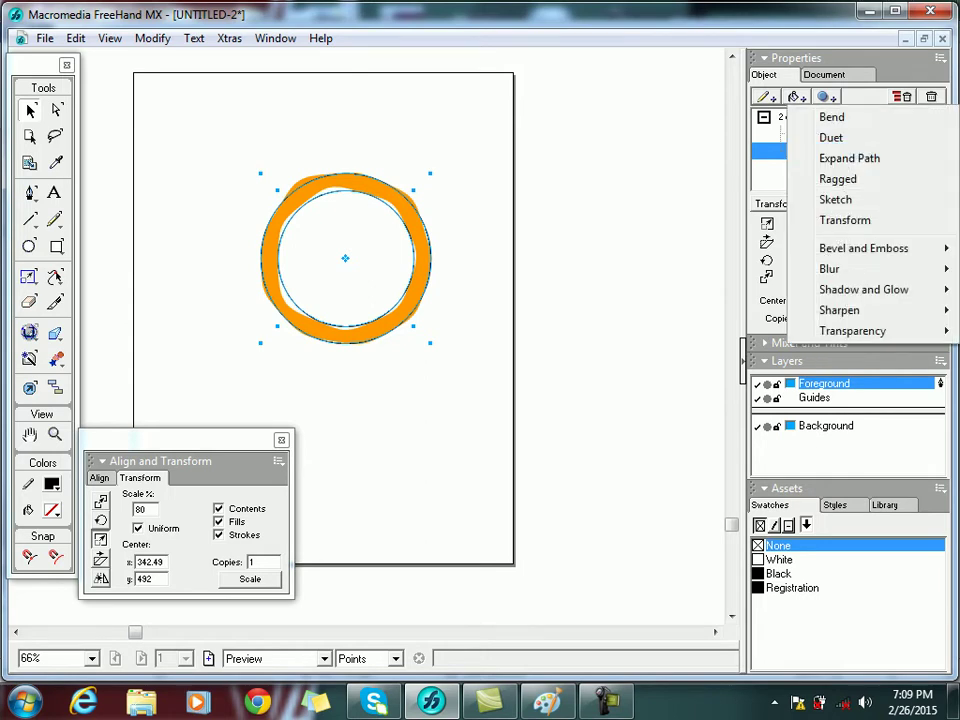
mouse_move(863, 248)
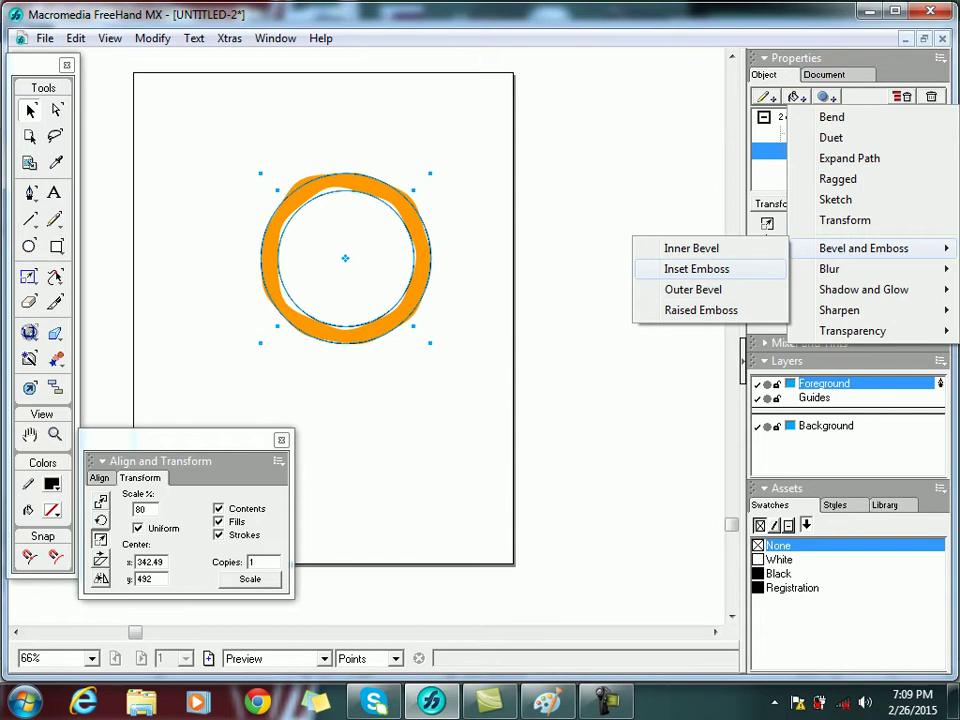
left_click(697, 269)
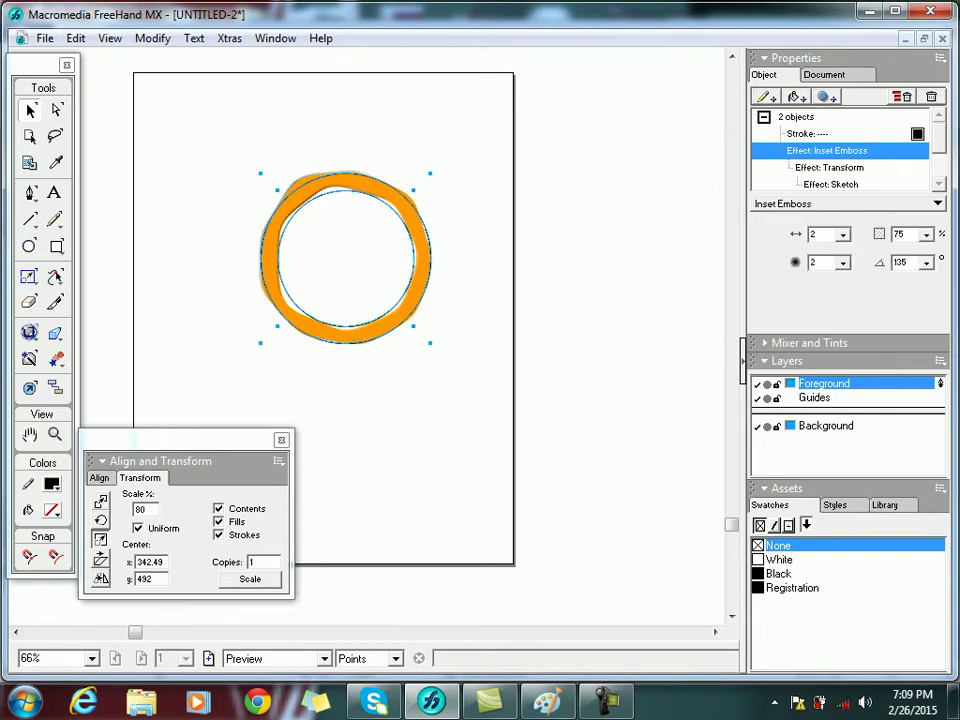
left_click_drag(843, 263, 843, 233)
key("ctrl+z")
left_click(843, 234)
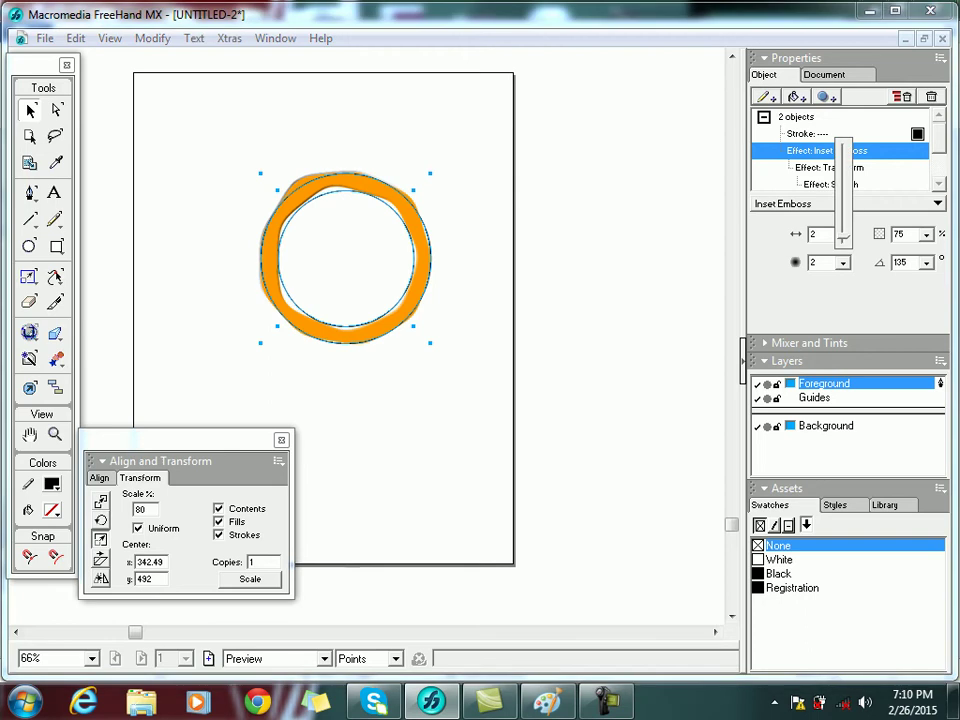
left_click(843, 238)
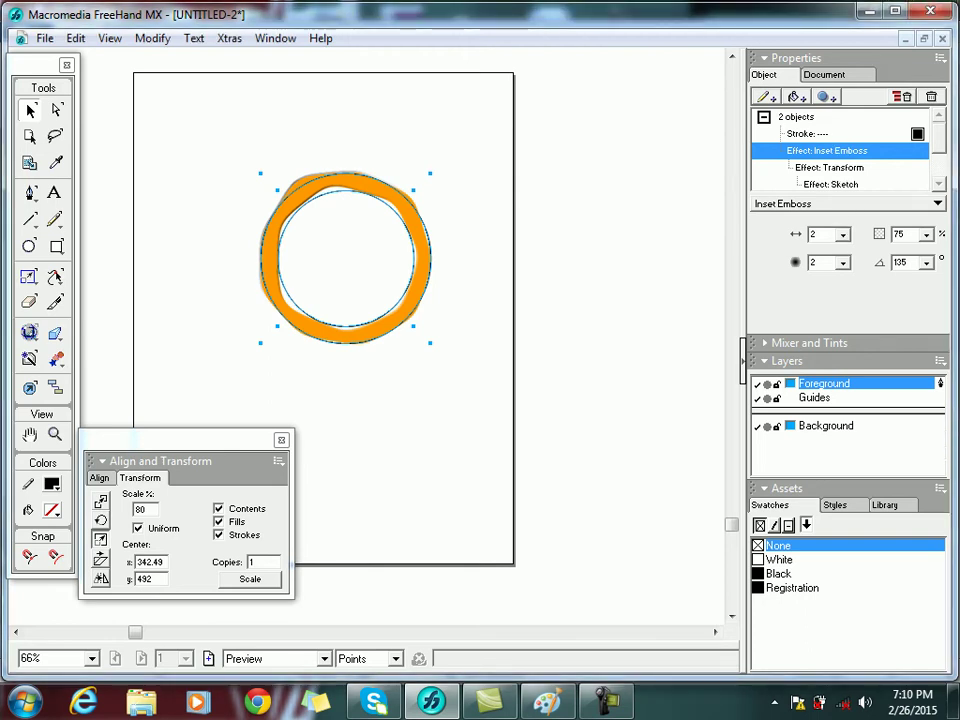
- Add a Gaussian Blur effect to both circles and deselect them
left_click(797, 96)
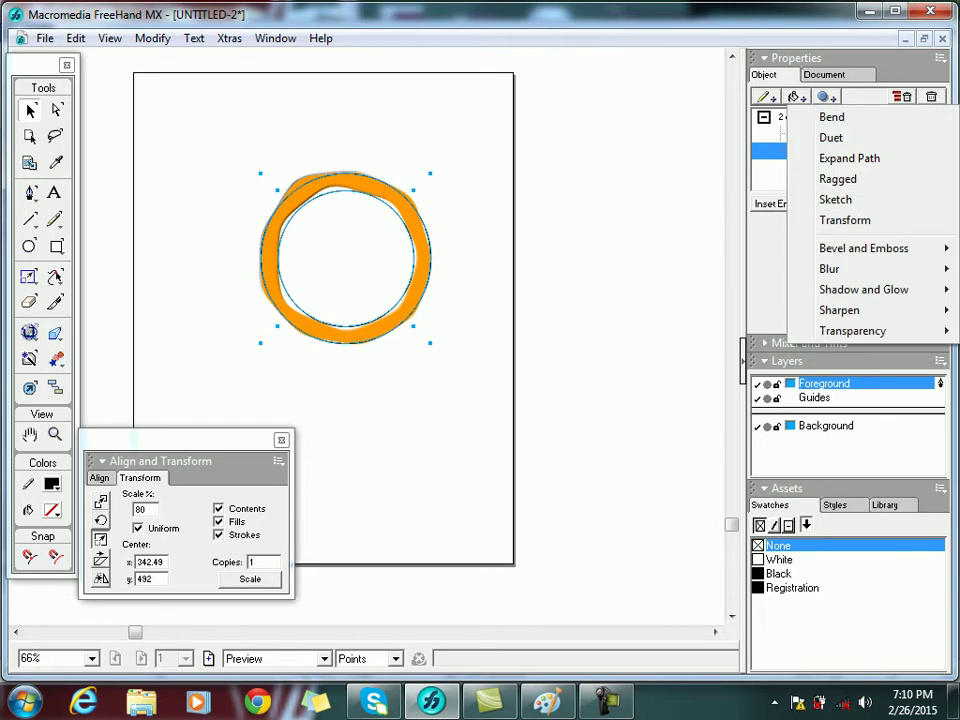
mouse_move(830, 268)
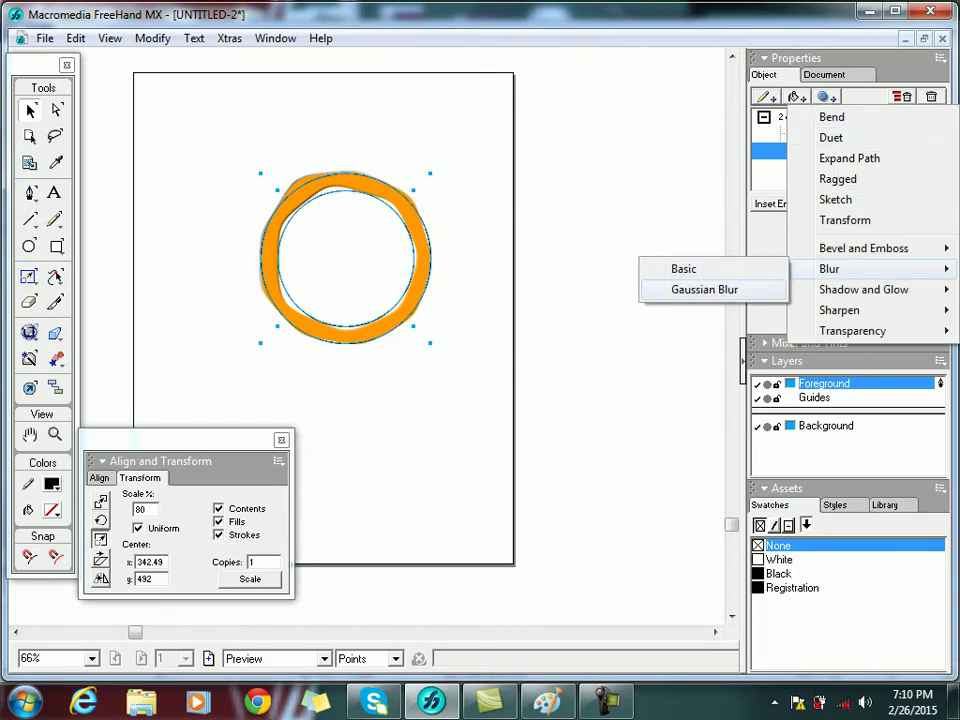
left_click(704, 289)
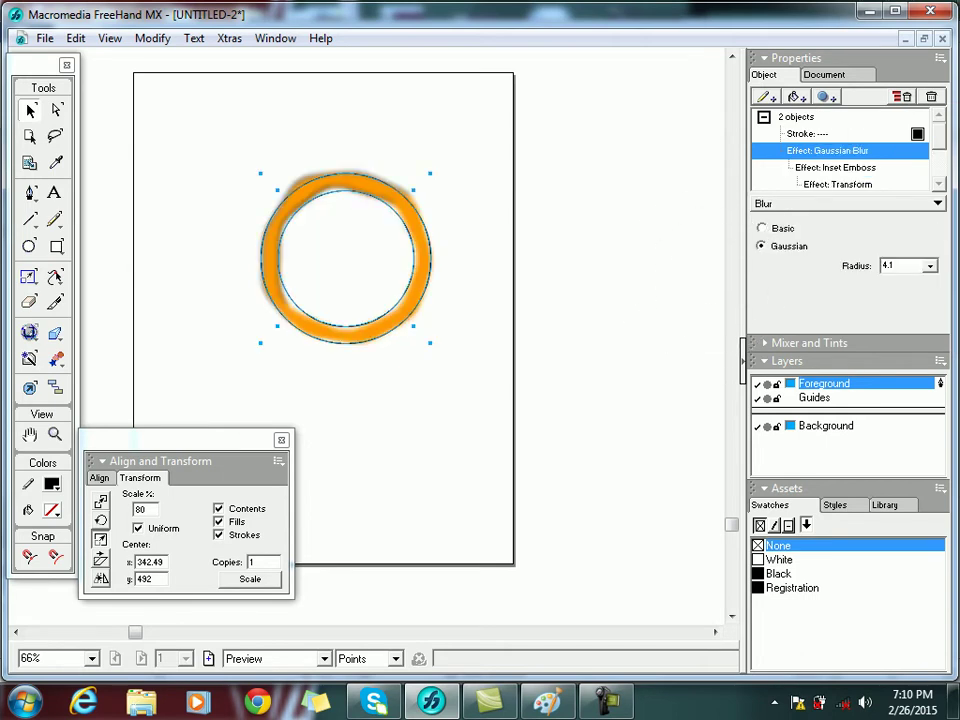
key("Tab")
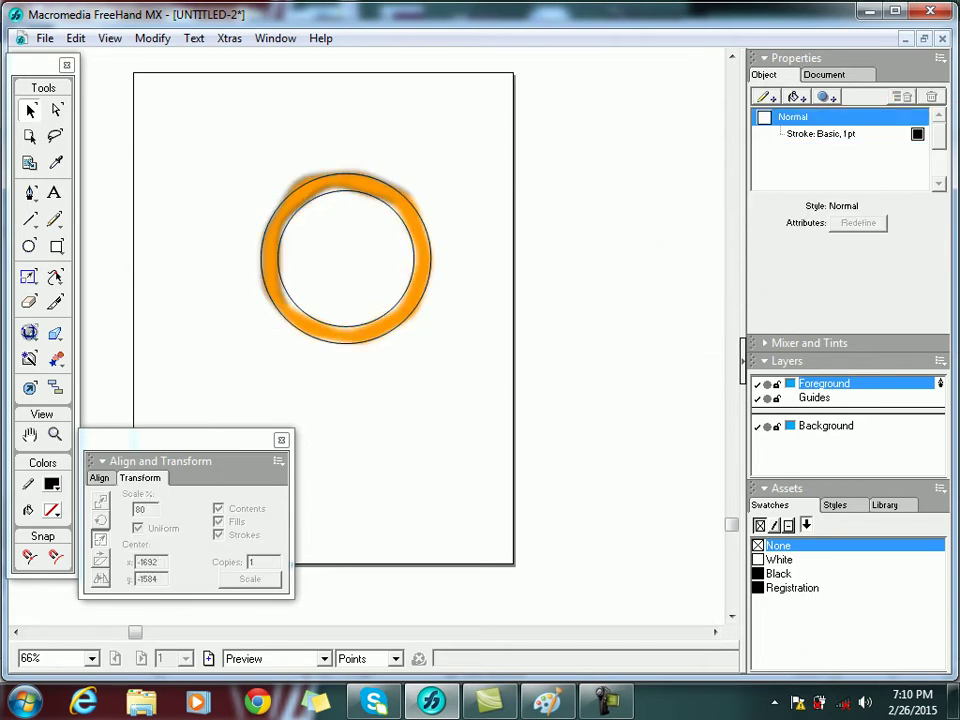
- In a new document, draw an ellipse about 223 by 253 points and fill it with medium blue
key("ctrl+n")
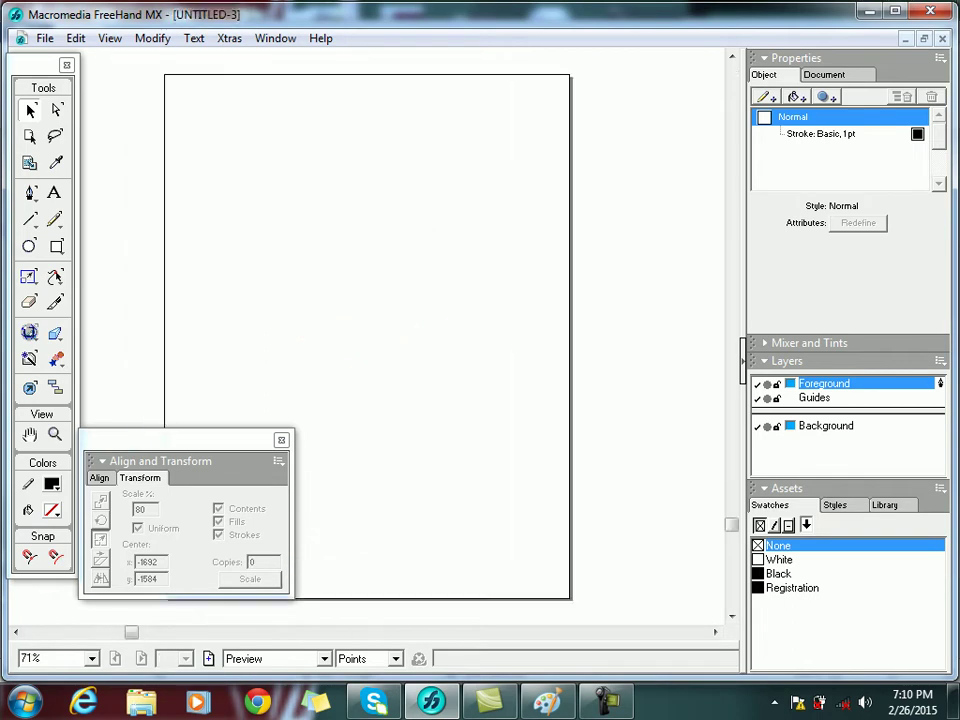
left_click_drag(235, 207, 382, 374)
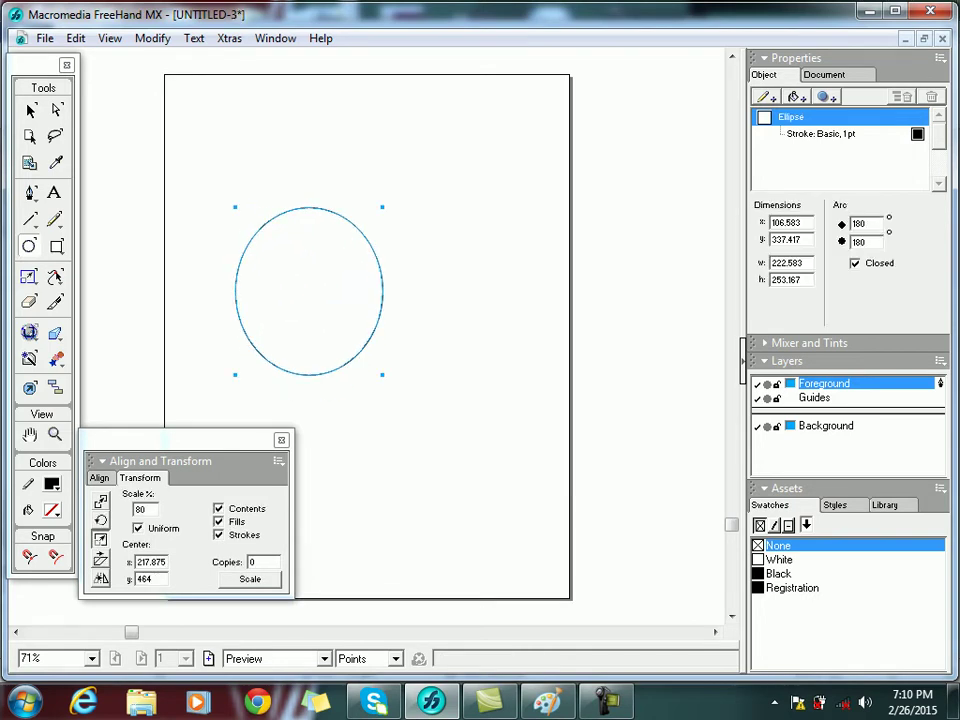
left_click(52, 509)
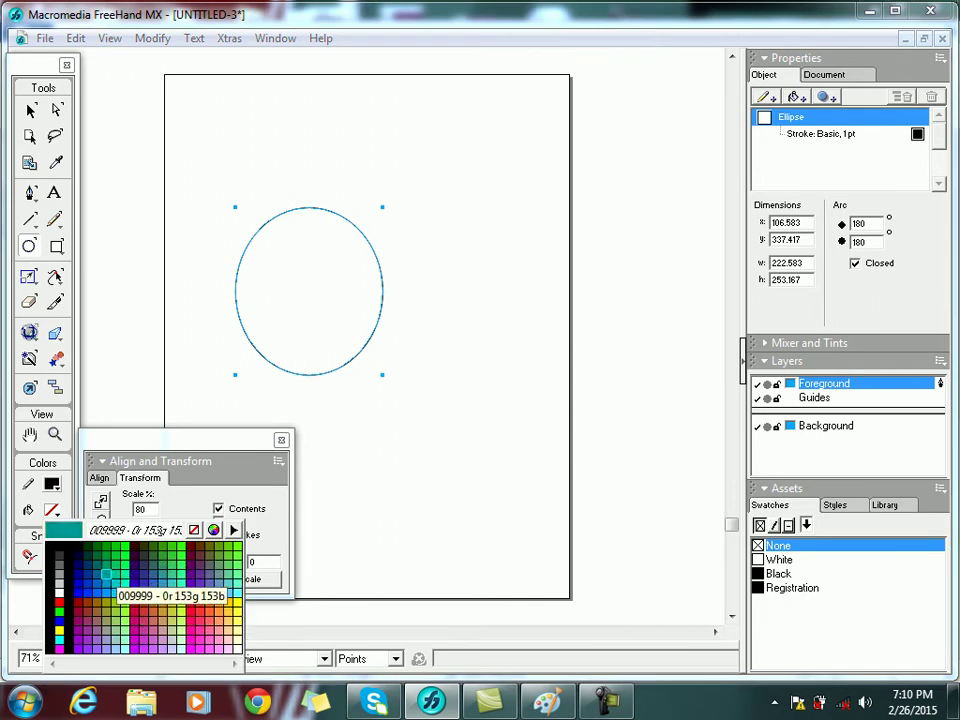
left_click(106, 583)
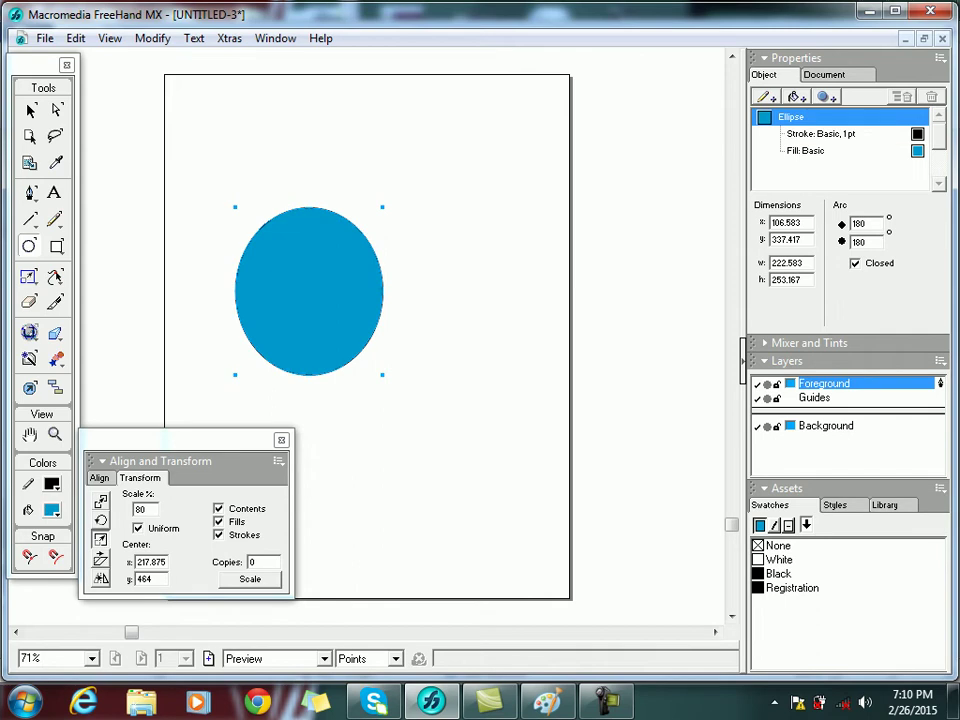
- Make one concentric copy of the ellipse scaled to 80% and fill the copy white
left_click(250, 579)
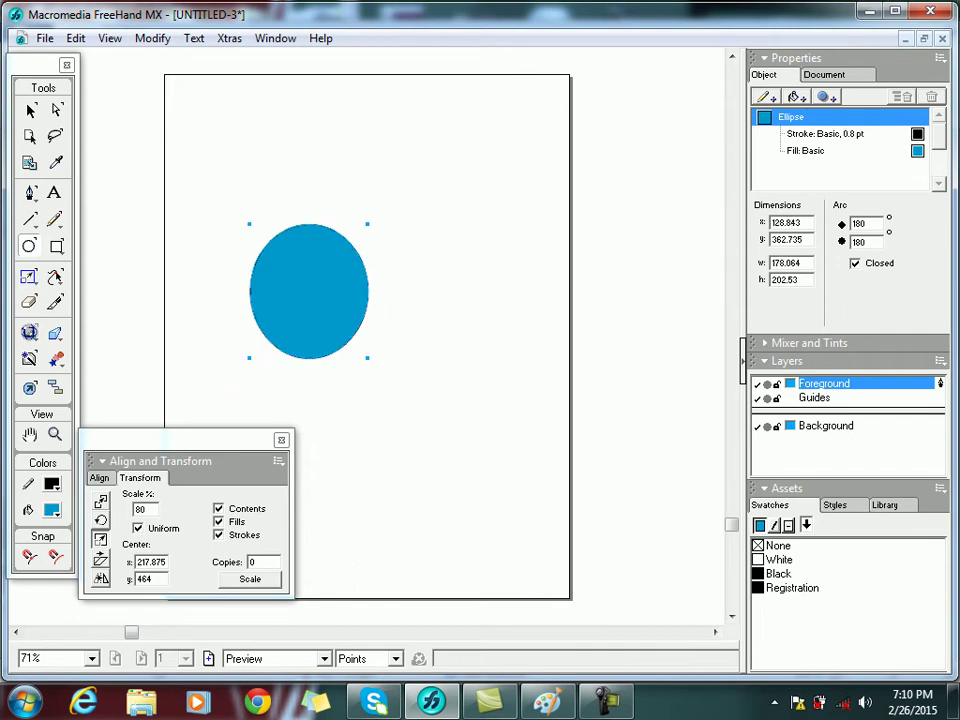
key("ctrl+z")
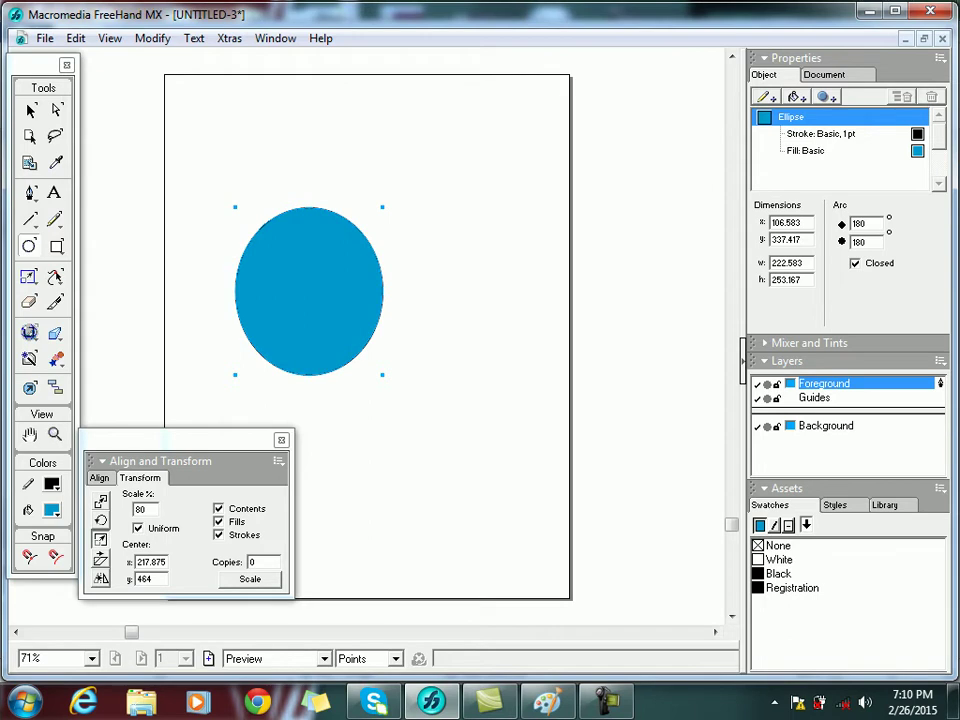
double_click(253, 562)
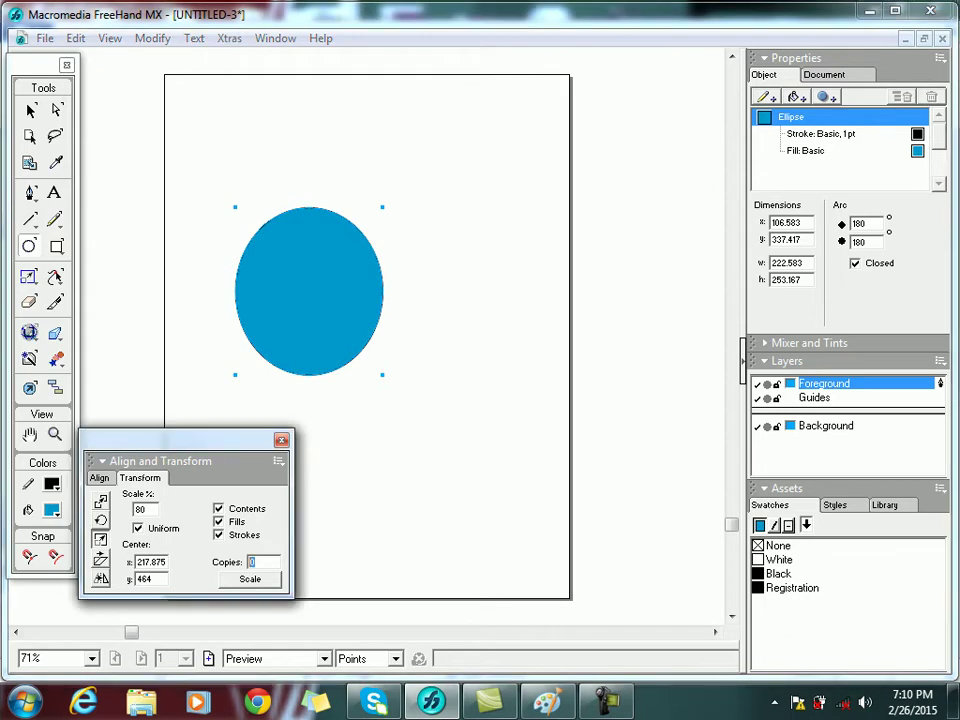
type("1")
key("Return")
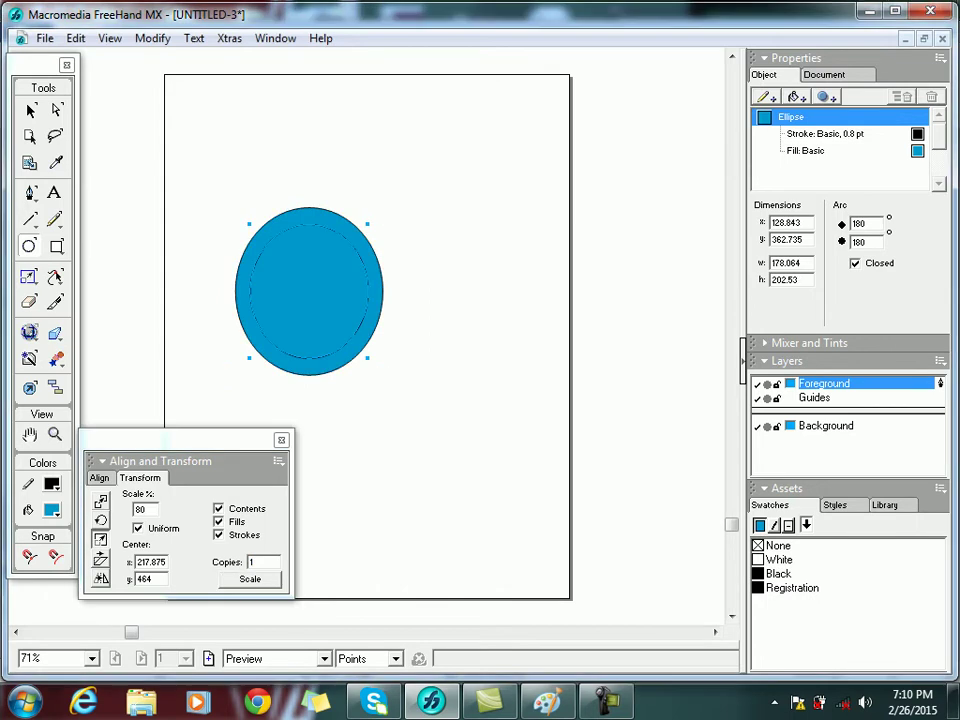
left_click(52, 510)
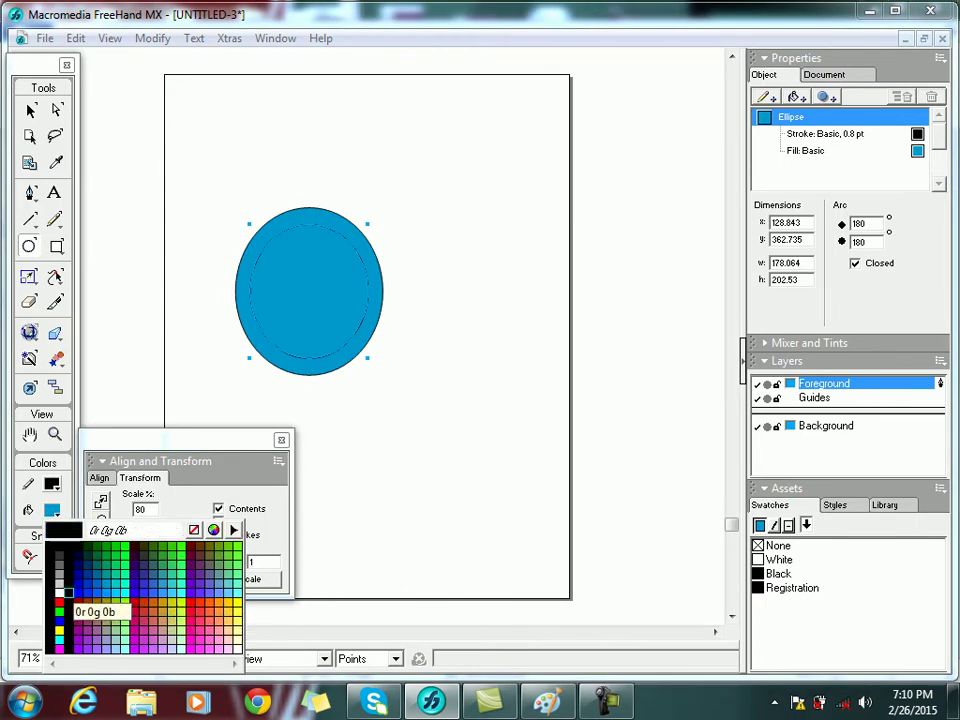
left_click(60, 589)
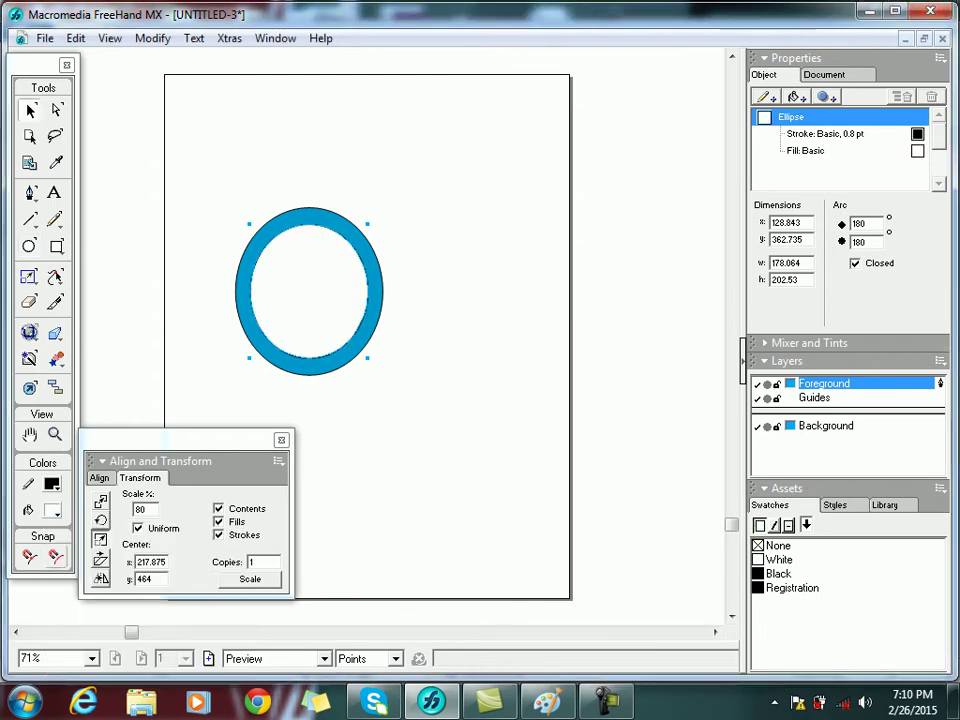
- Select both ellipses and add a Gaussian Blur effect to them
key("ctrl+a")
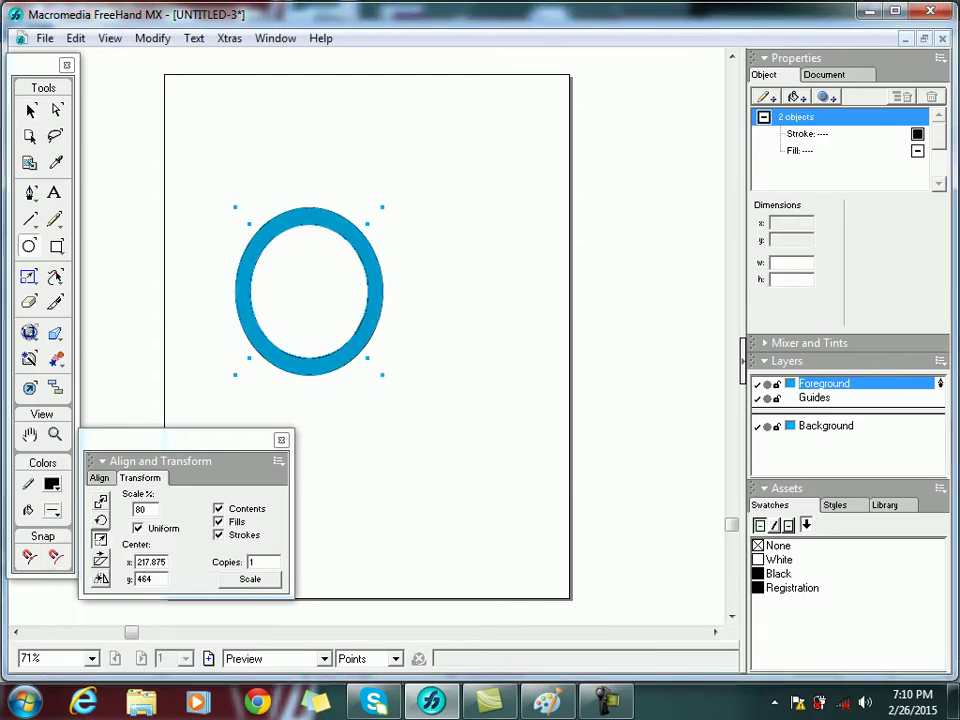
left_click(826, 96)
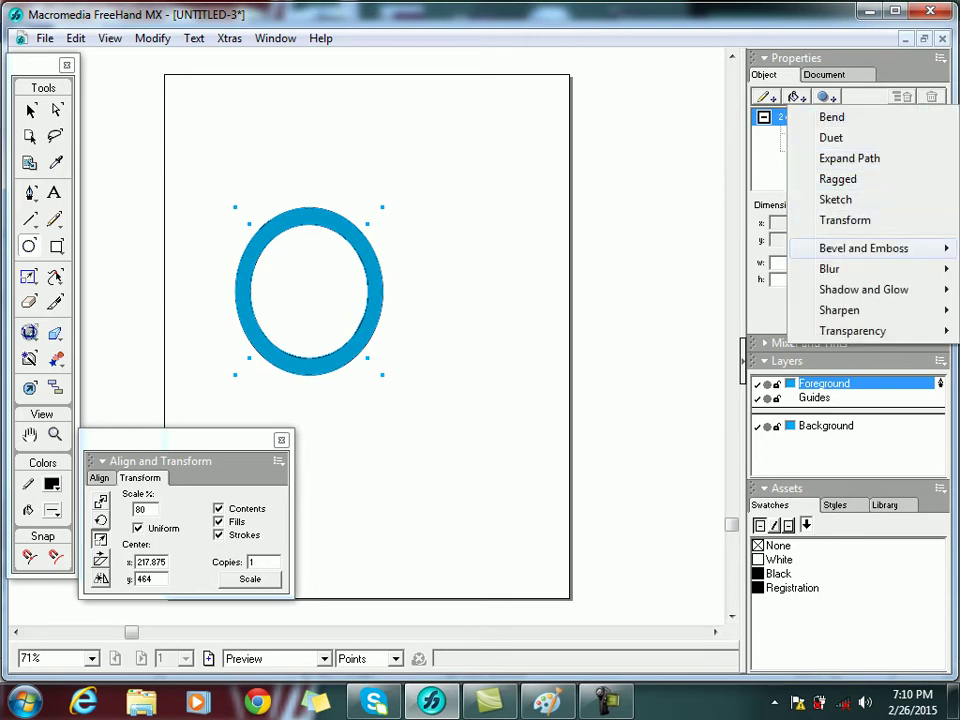
mouse_move(830, 269)
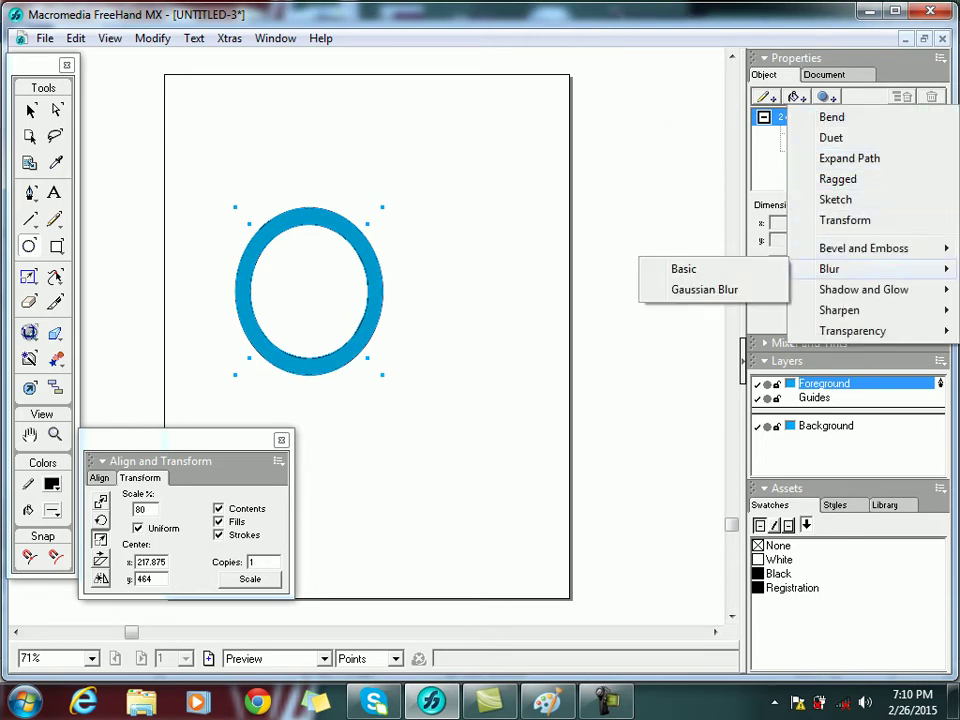
mouse_move(860, 289)
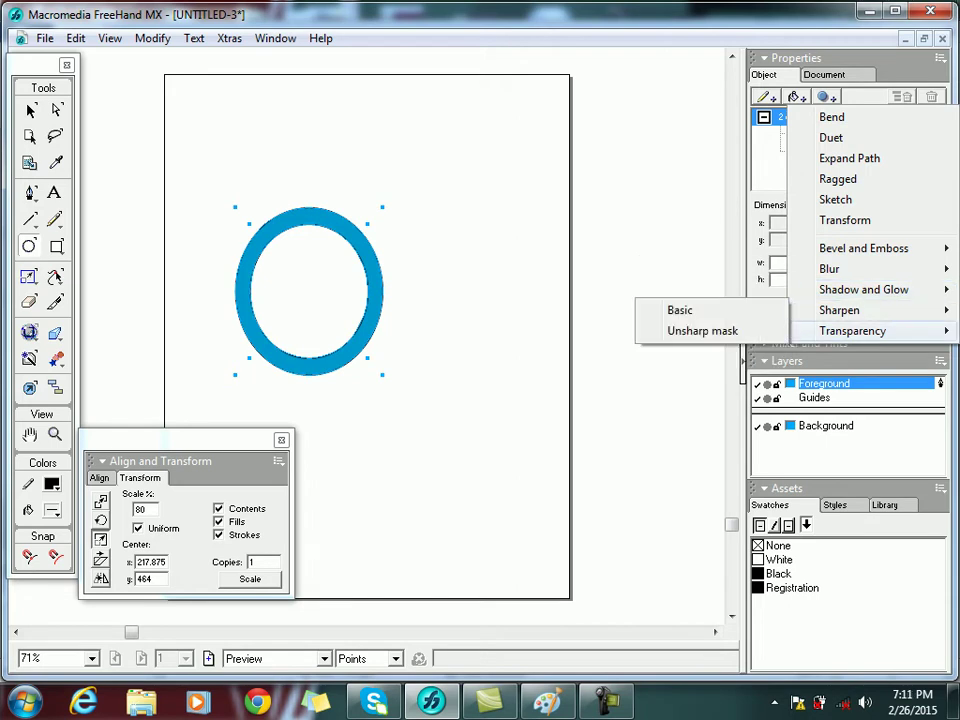
mouse_move(852, 330)
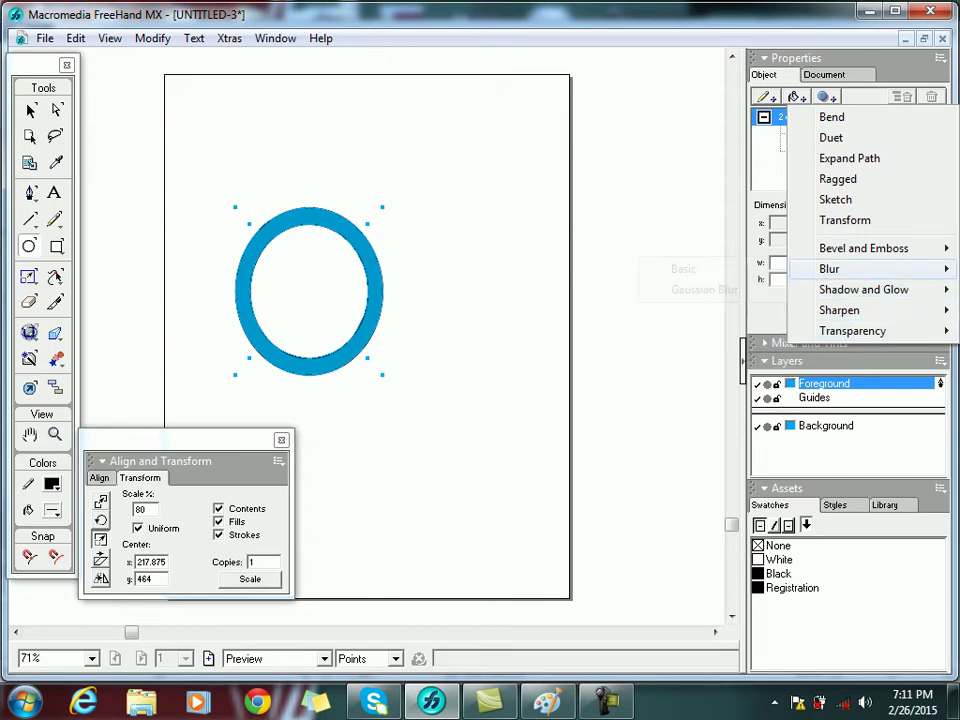
left_click(704, 289)
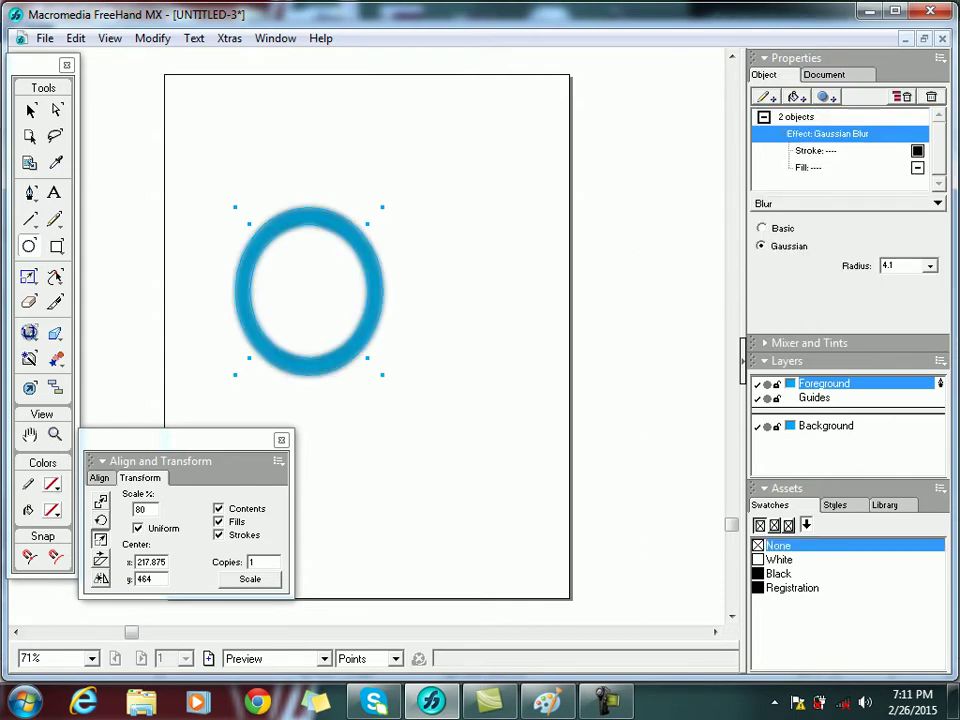
- Try a Gaussian Blur radius of 11 on both ellipses, and set the radius to 7
left_click(929, 266)
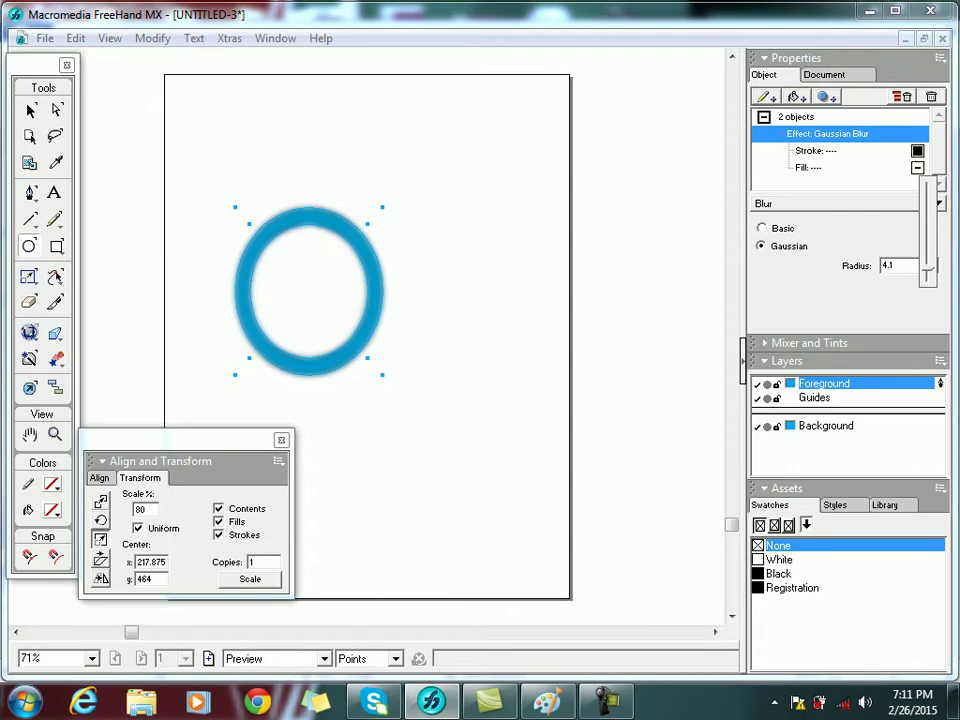
left_click_drag(928, 270, 928, 255)
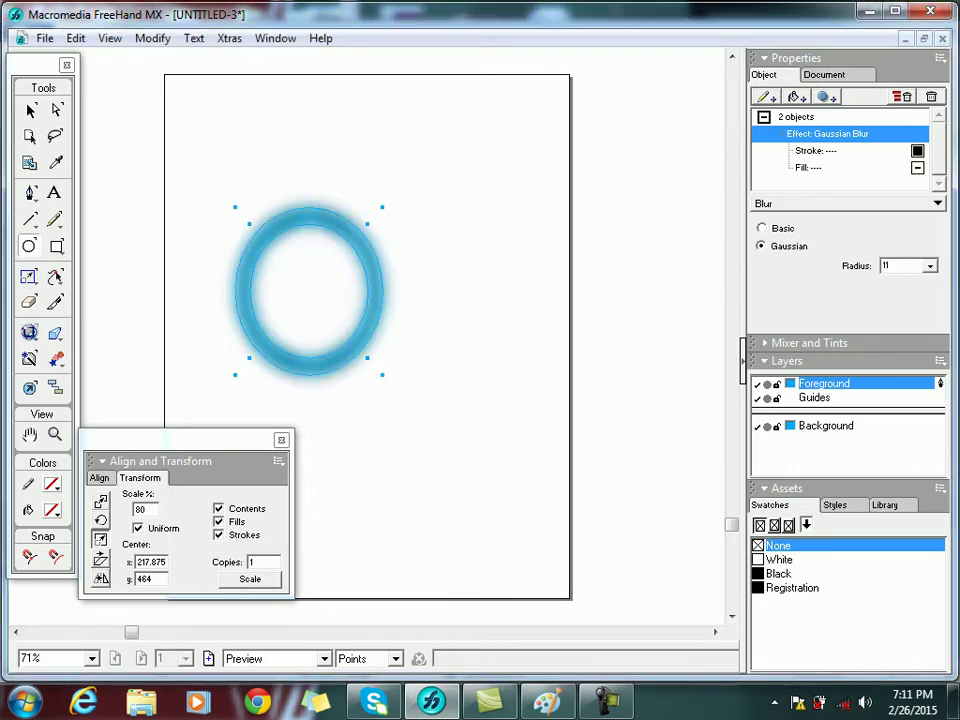
left_click_drag(930, 266, 930, 270)
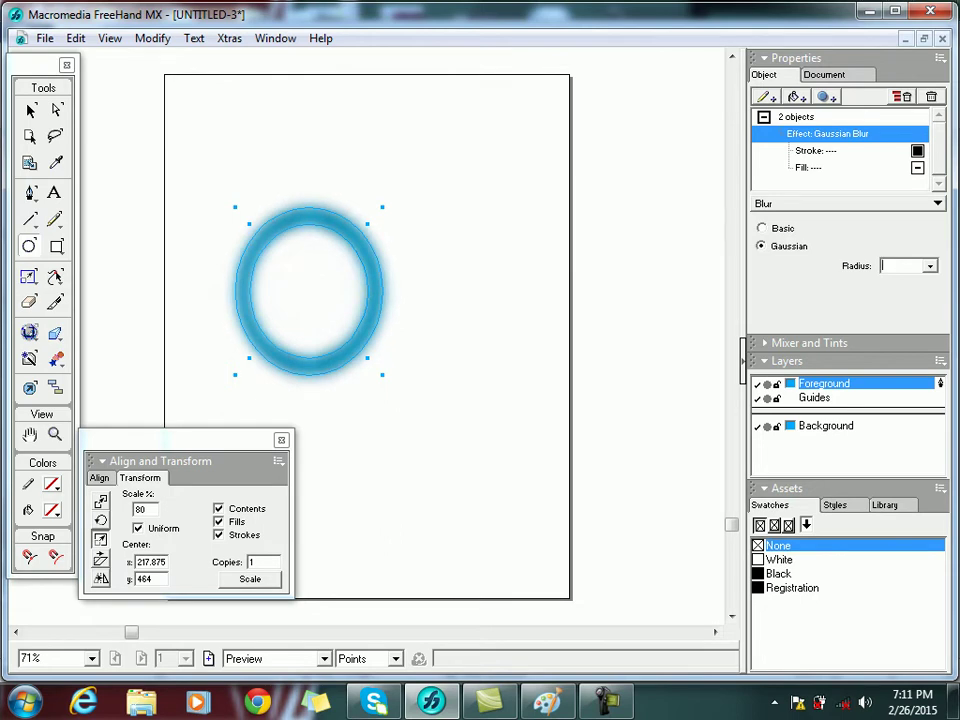
key("BackSpace")
type("7")
key("Return")
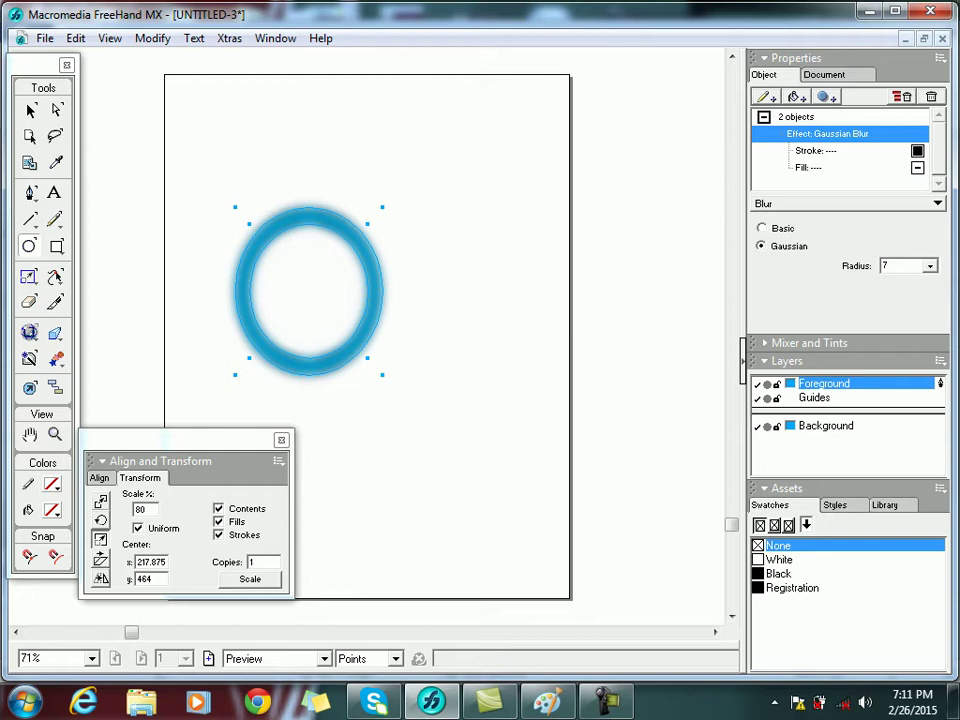
- Undo and redo the blur changes to compare the Basic and Gaussian types, stopping at a Gaussian radius of 9
key("ctrl+z")
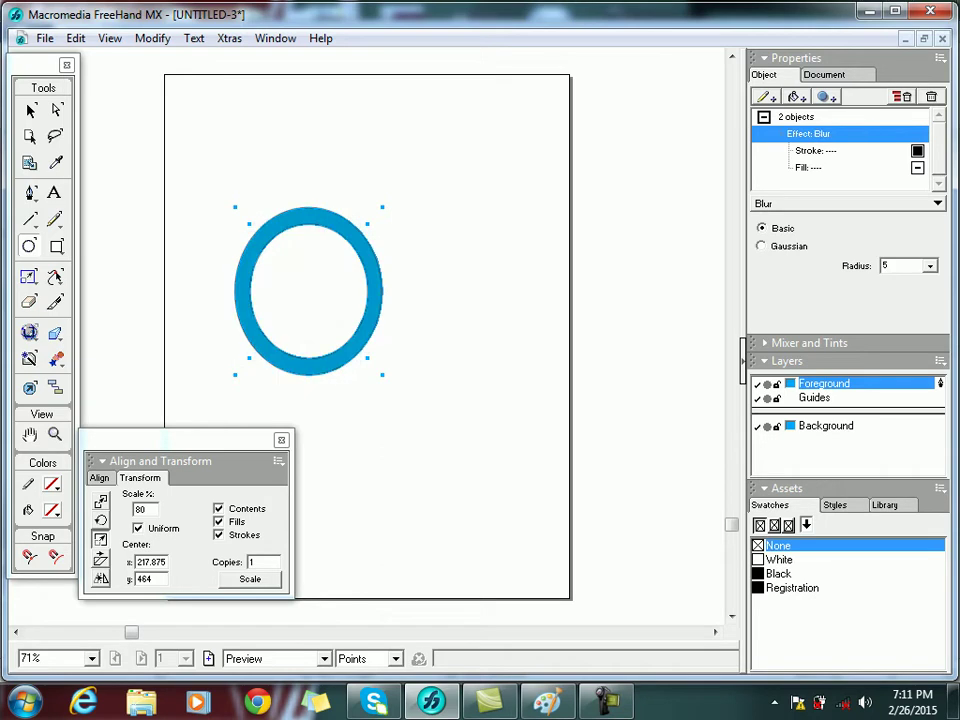
key("ctrl+y")
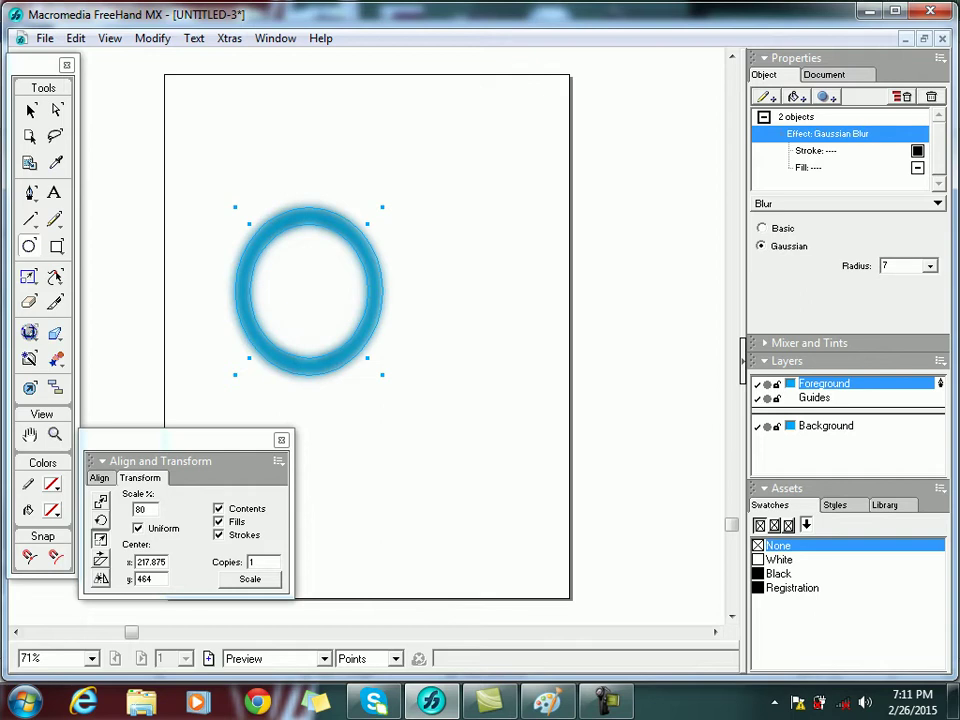
key("ctrl+z")
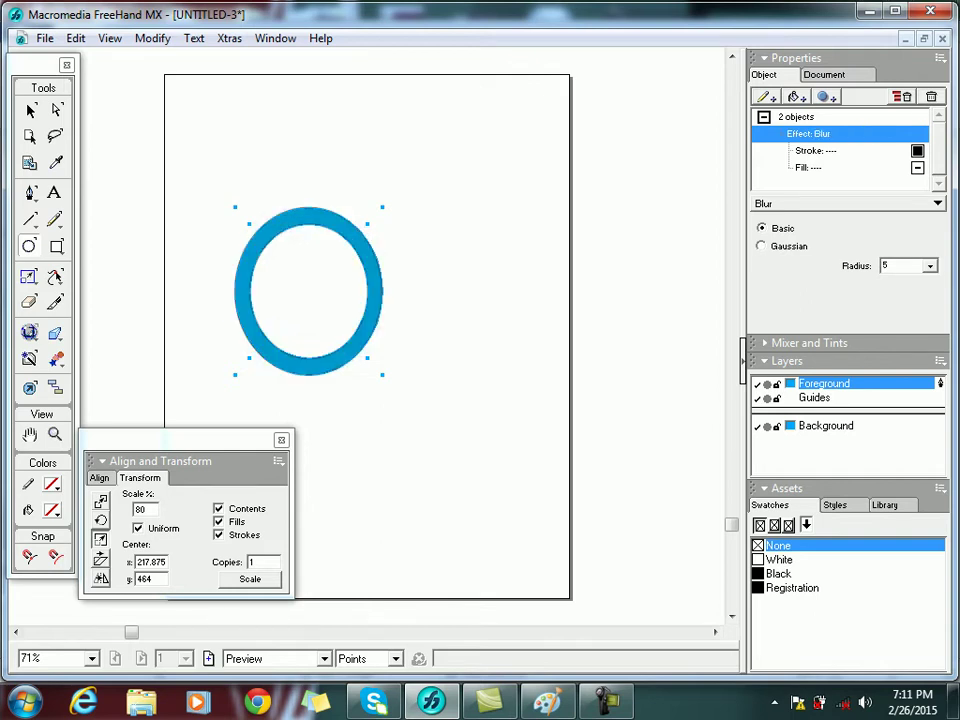
key("ctrl+y")
key("ctrl+y")
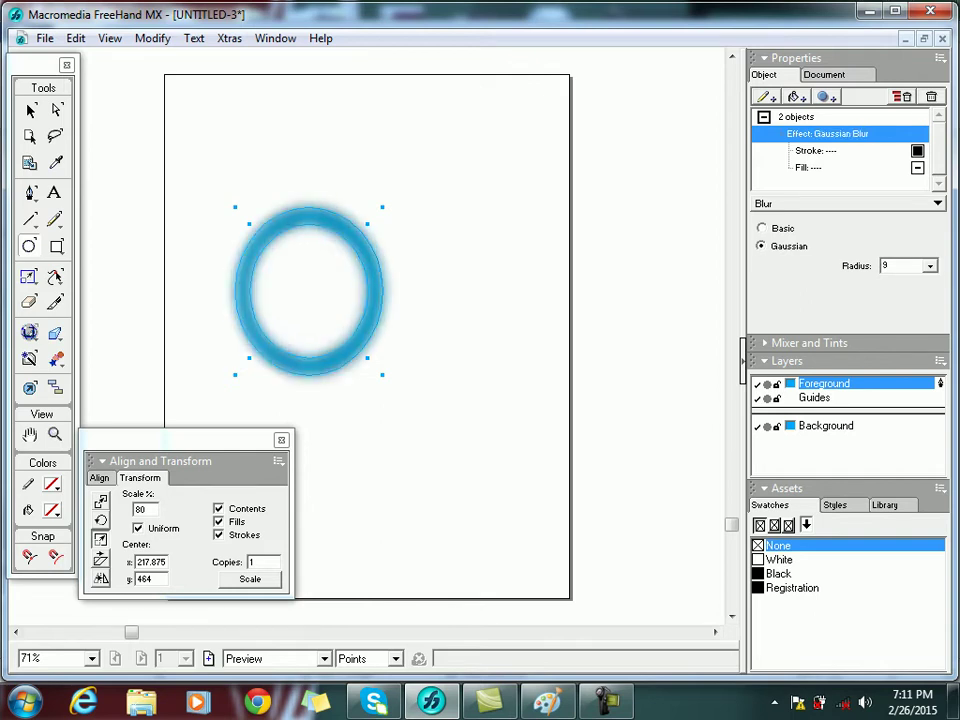
- Undo the Gaussian Blur effect on both ellipses
key("ctrl+y")
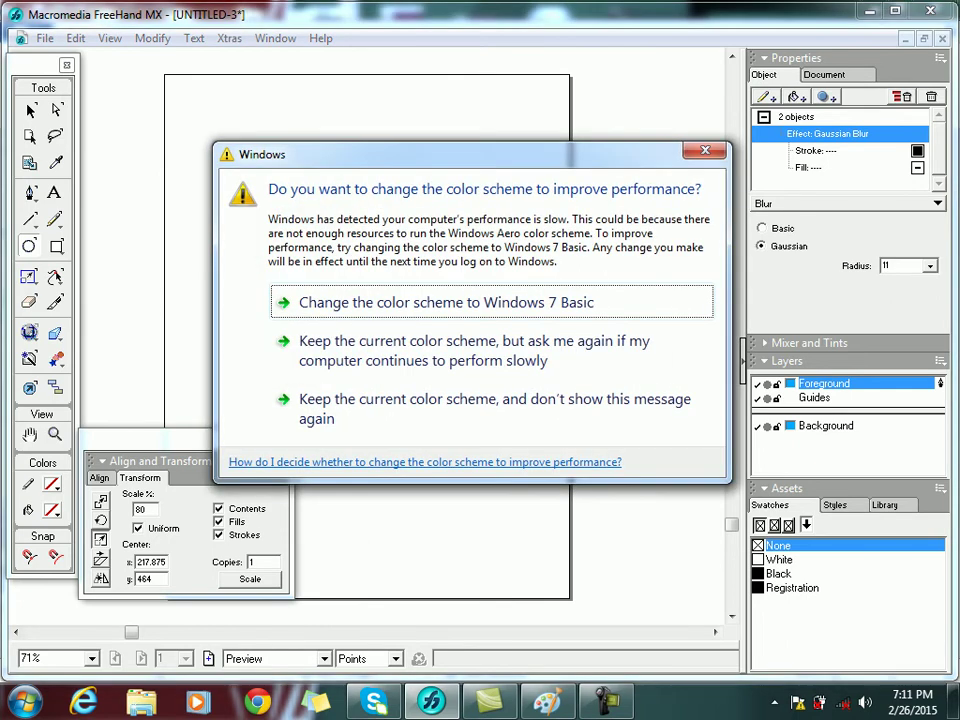
key("alt+Tab")
key("ctrl+z")
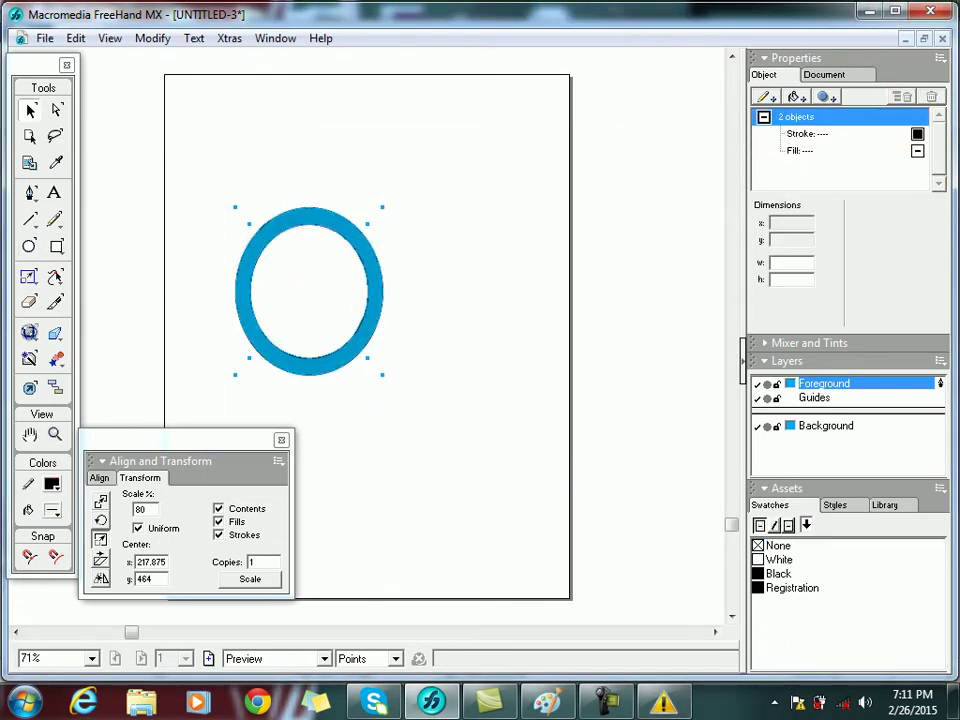
- Add a Drop Shadow effect to both ellipses and open its softness setting
left_click(828, 75)
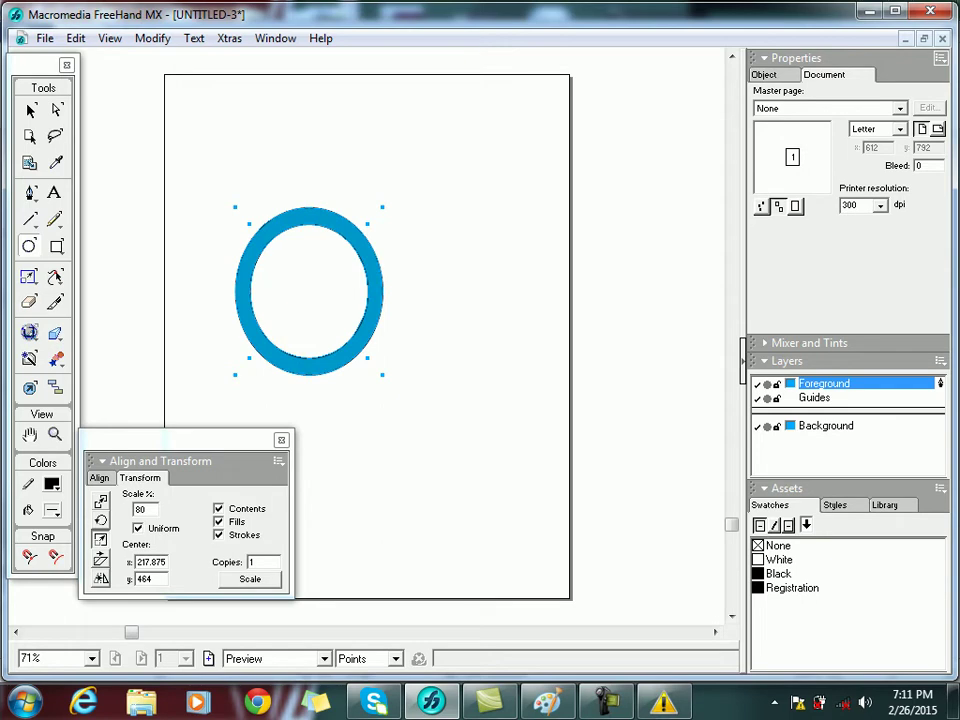
left_click(765, 75)
left_click(826, 97)
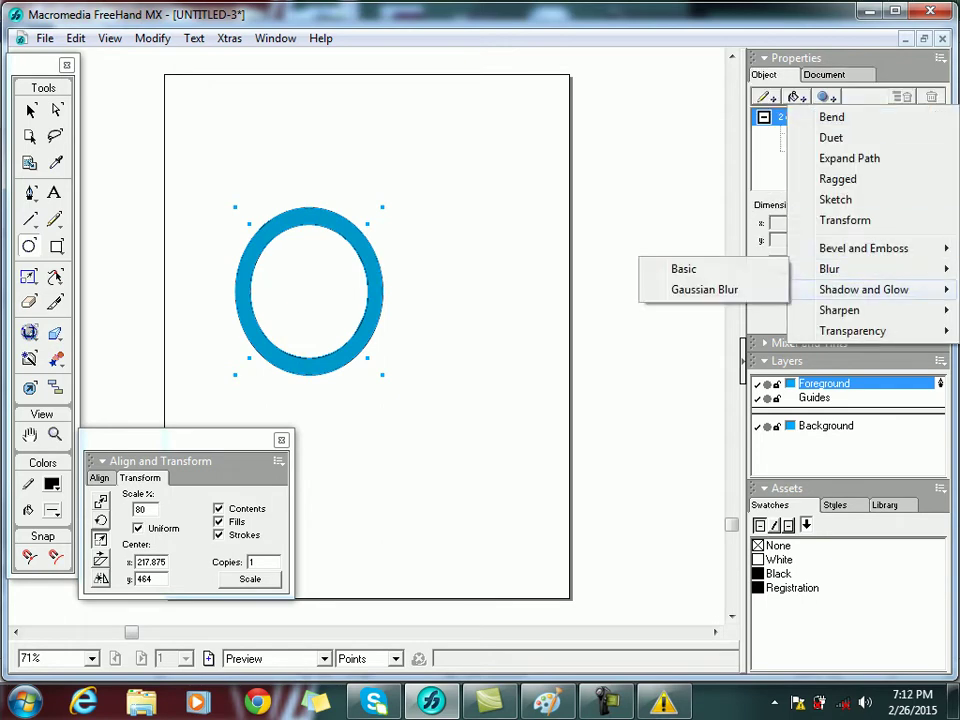
mouse_move(863, 289)
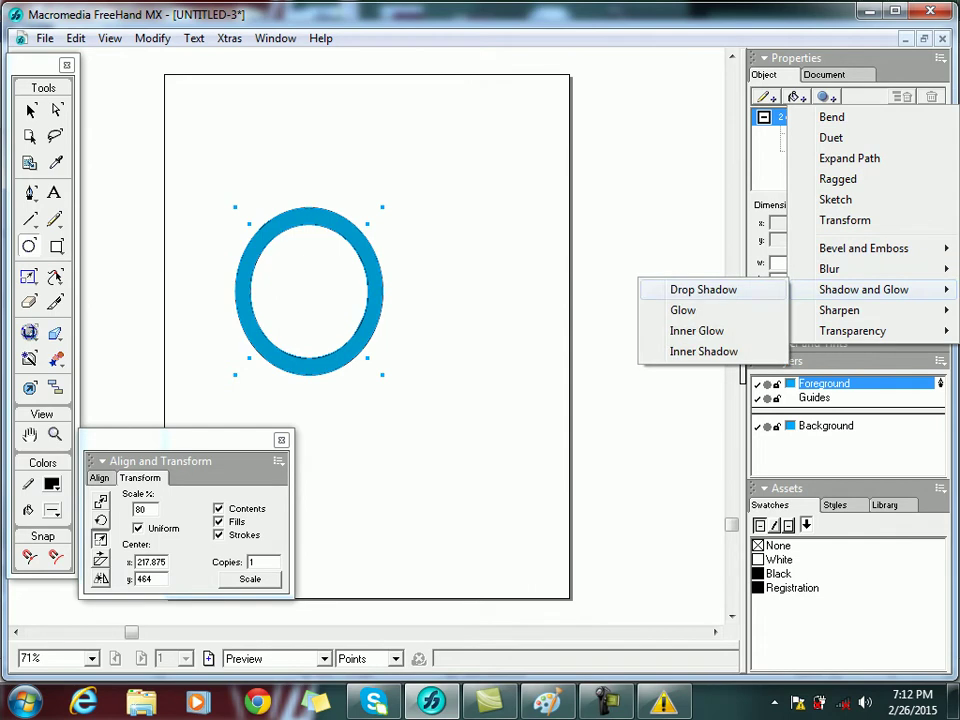
left_click(703, 289)
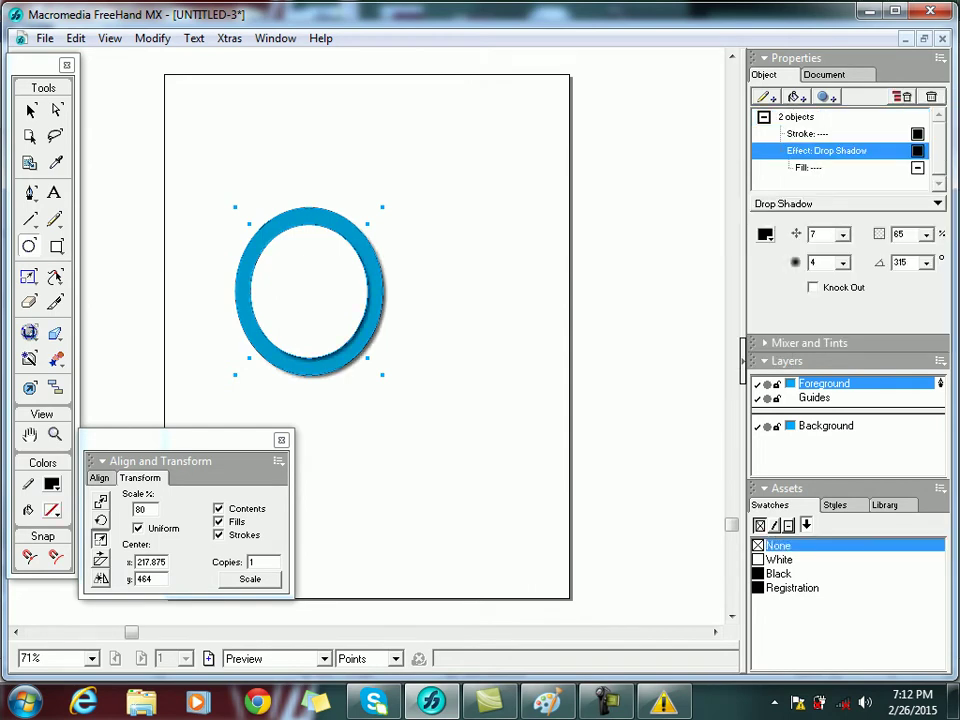
left_click(842, 262)
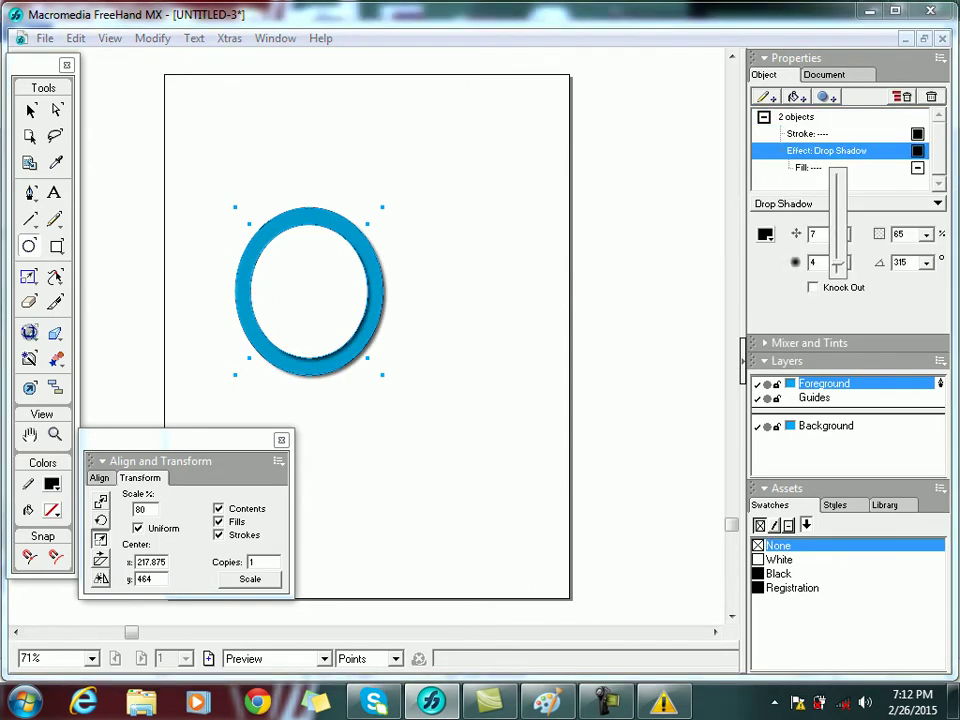
key("Escape")
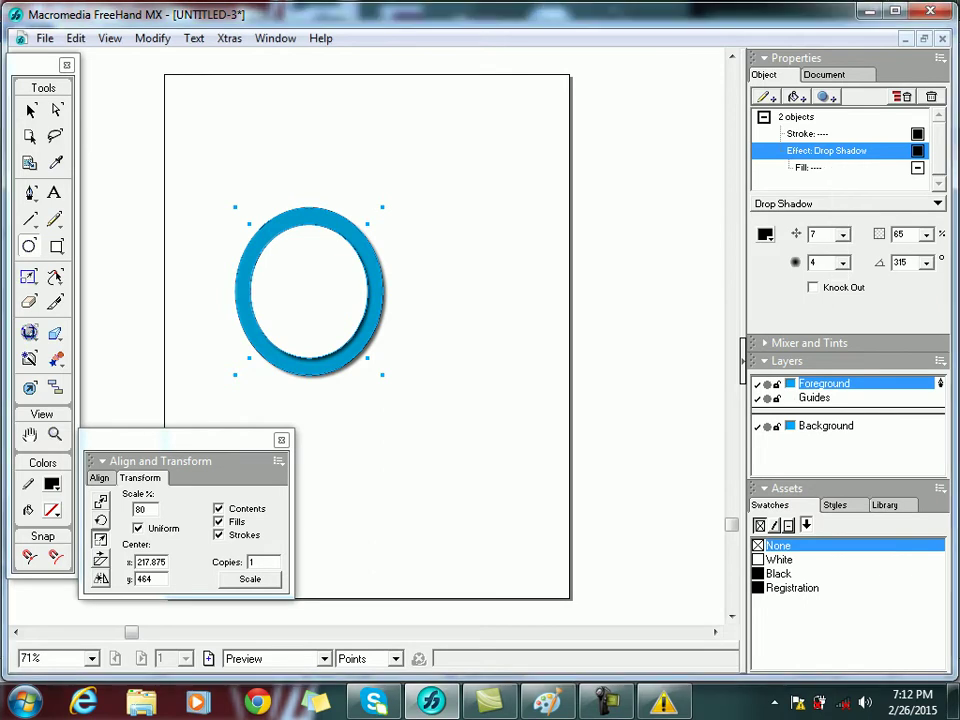
- Try replacing the Drop Shadow with a Glow effect on both ellipses, and undo both effects
left_click(938, 203)
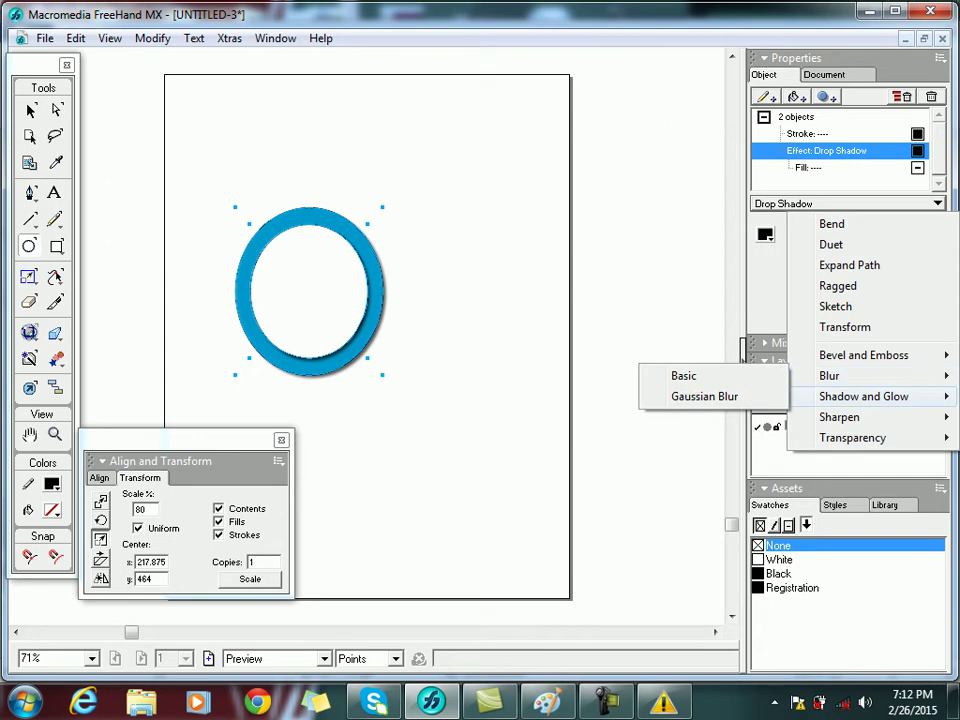
mouse_move(864, 396)
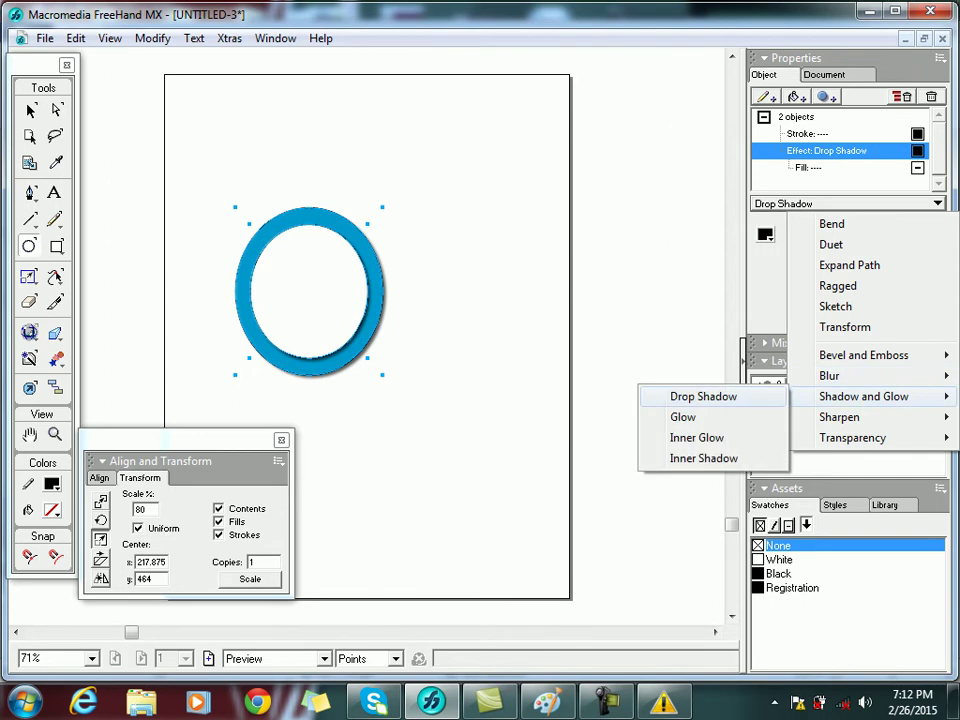
left_click(683, 417)
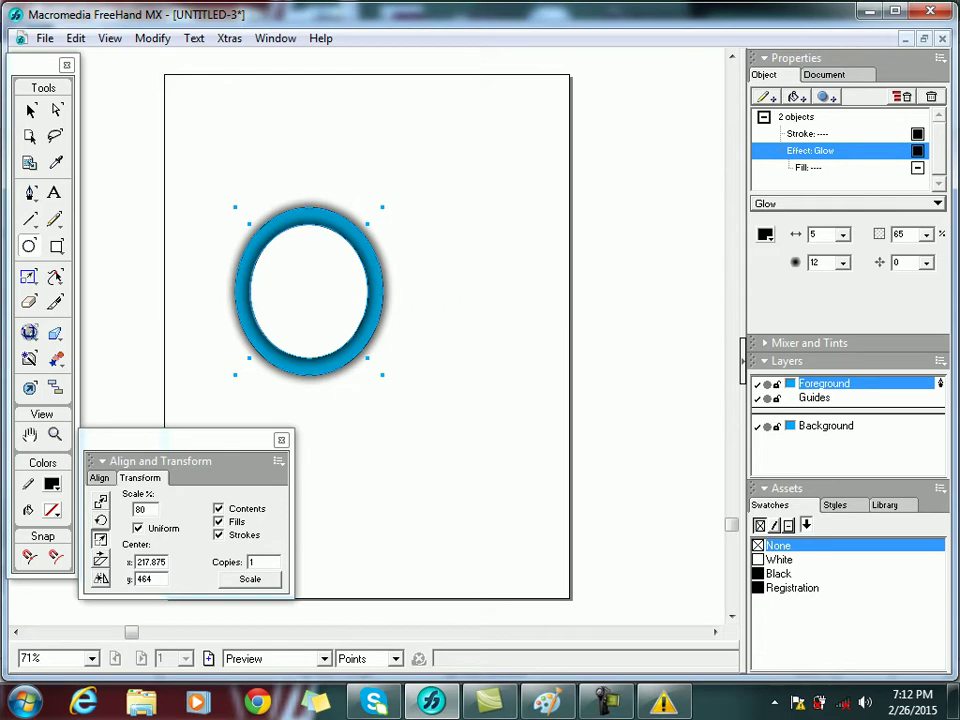
key("ctrl+z")
key("ctrl+z")
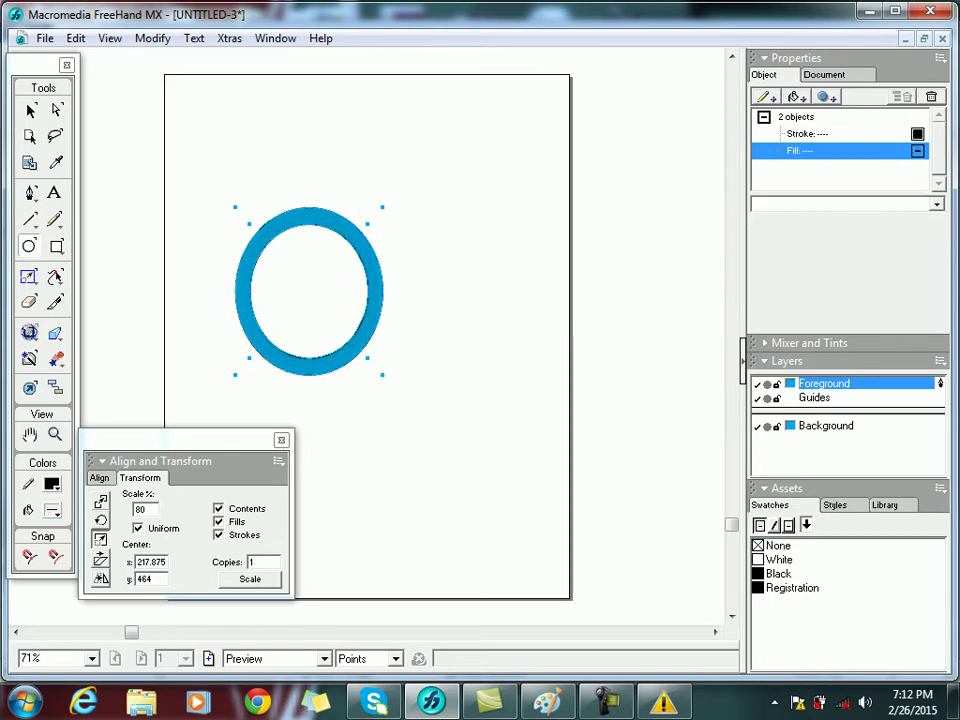
- Look through the effect categories and add a Basic Transparency effect to both ellipses
left_click(826, 96)
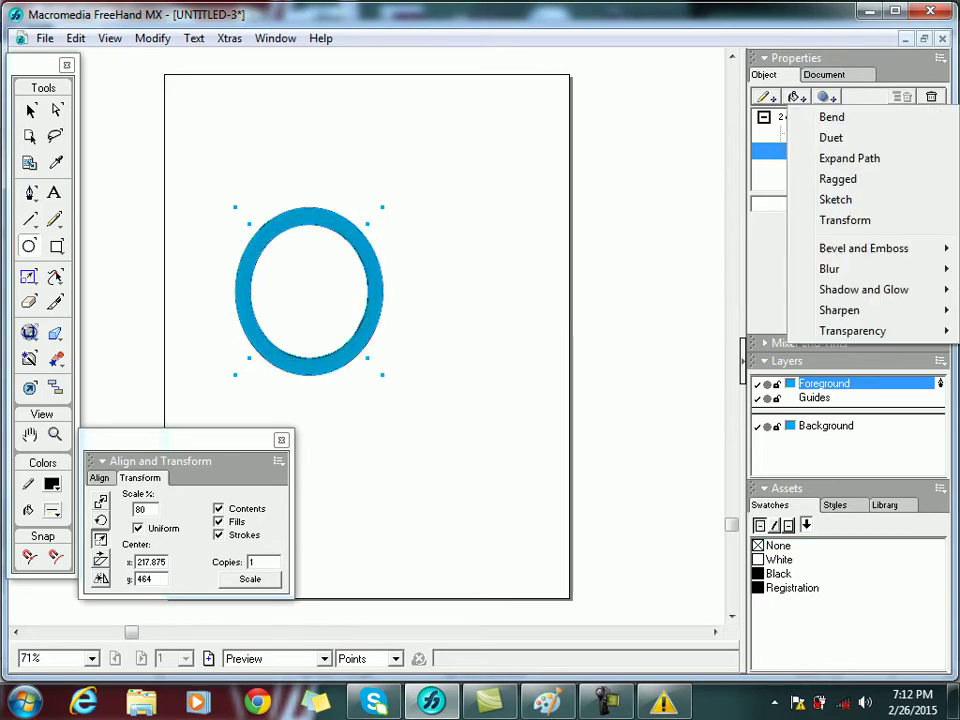
mouse_move(840, 310)
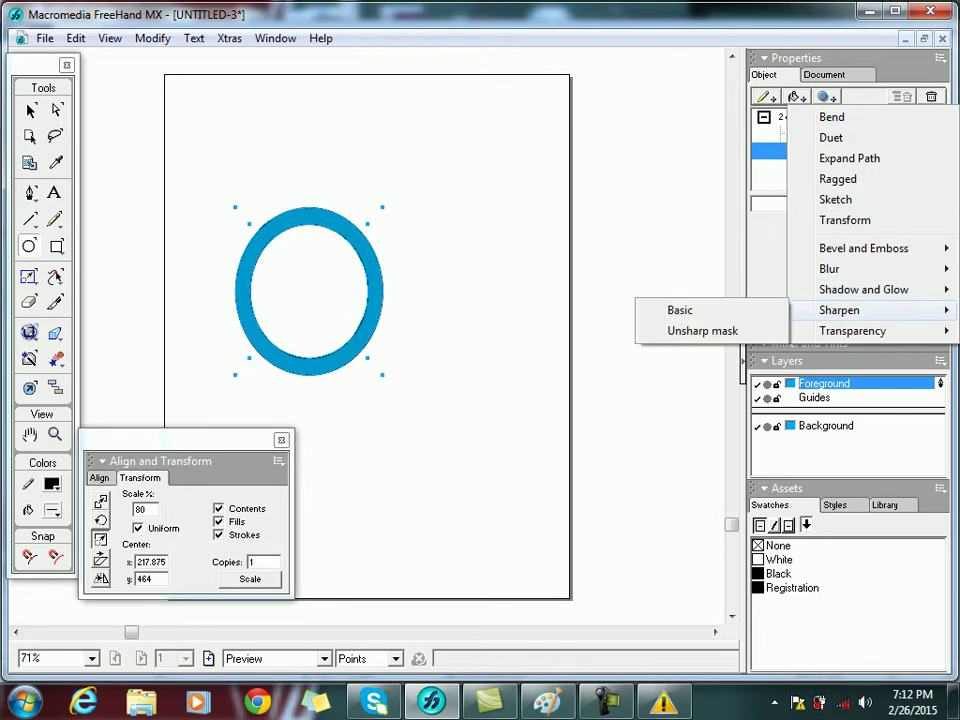
mouse_move(852, 330)
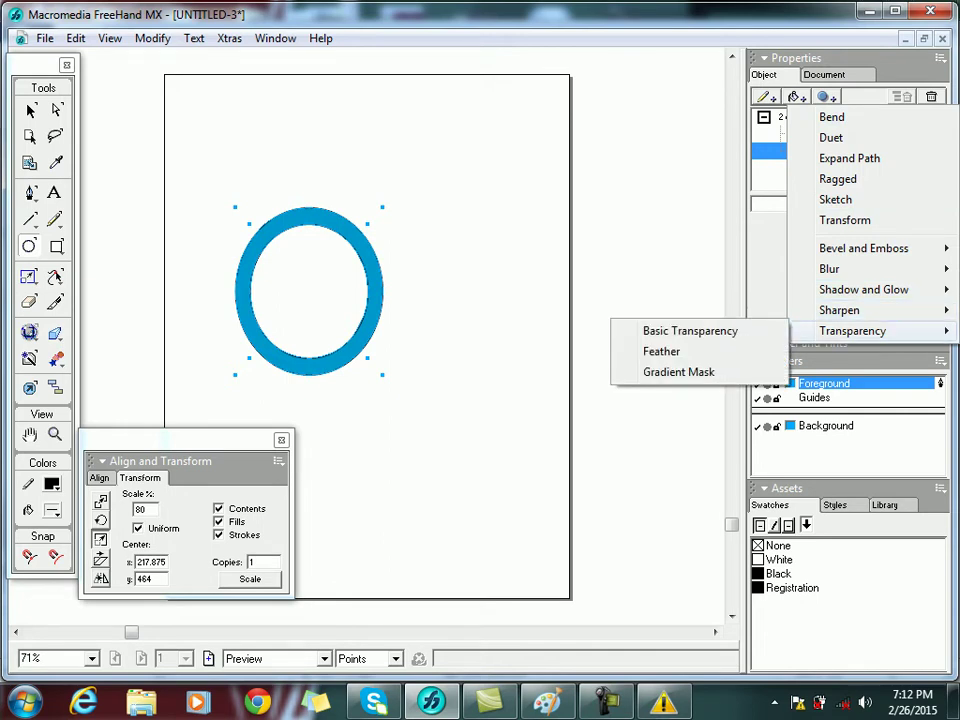
mouse_move(863, 289)
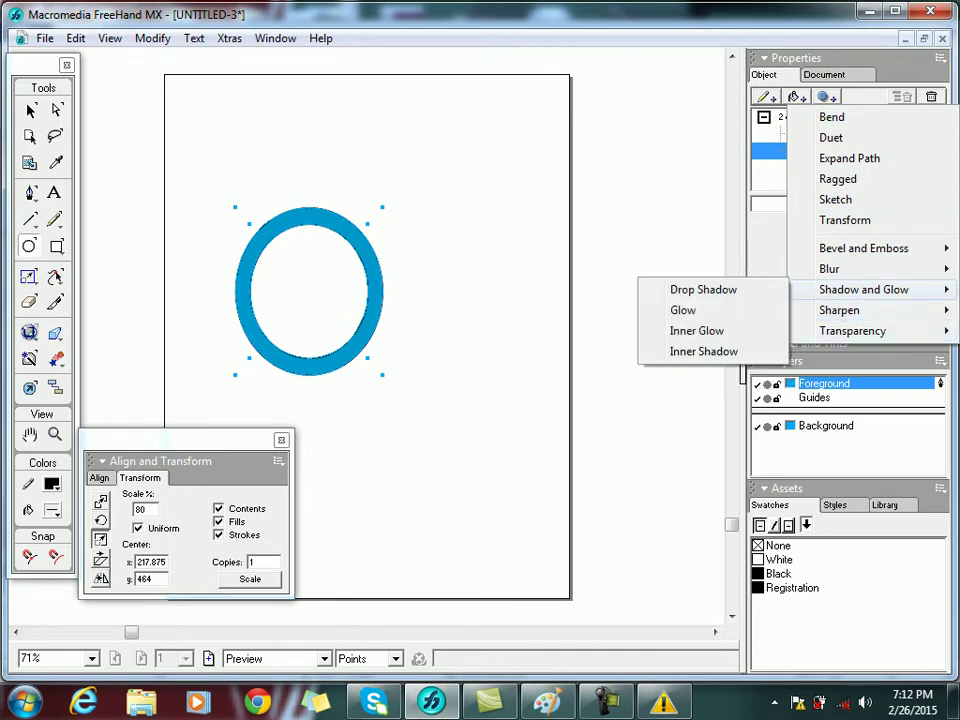
mouse_move(829, 268)
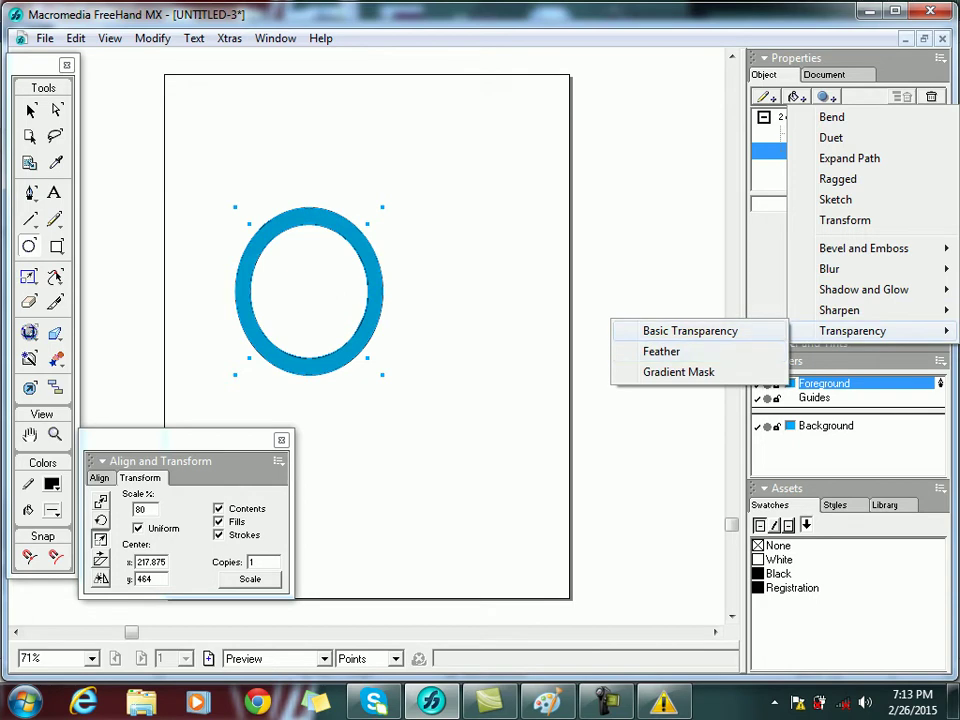
left_click(690, 331)
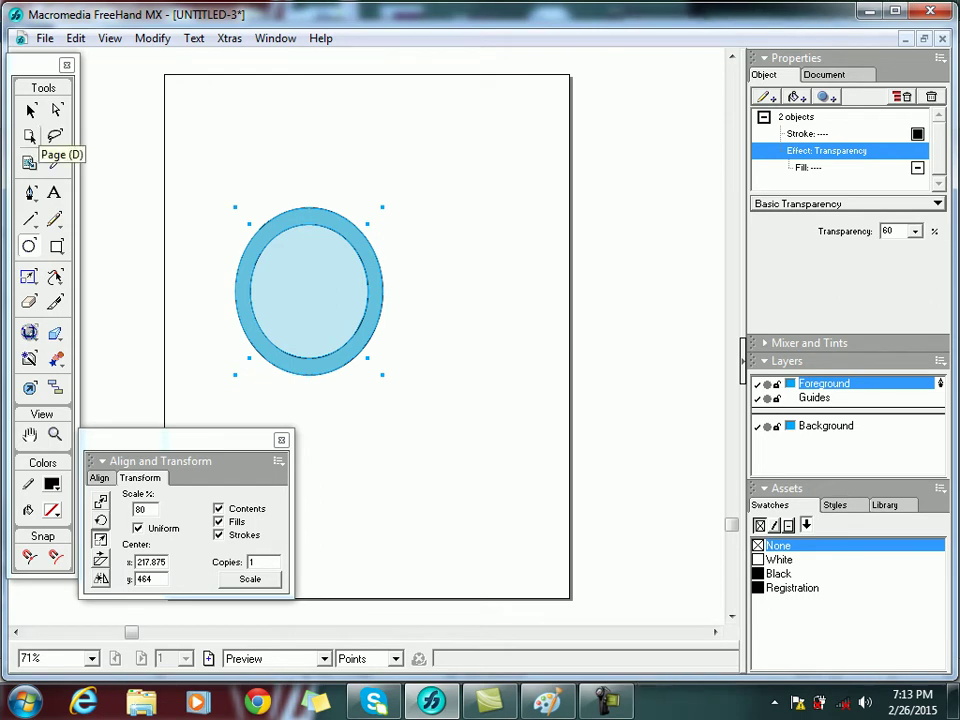
- Select both ellipses and delete them from the page
left_click(30, 111)
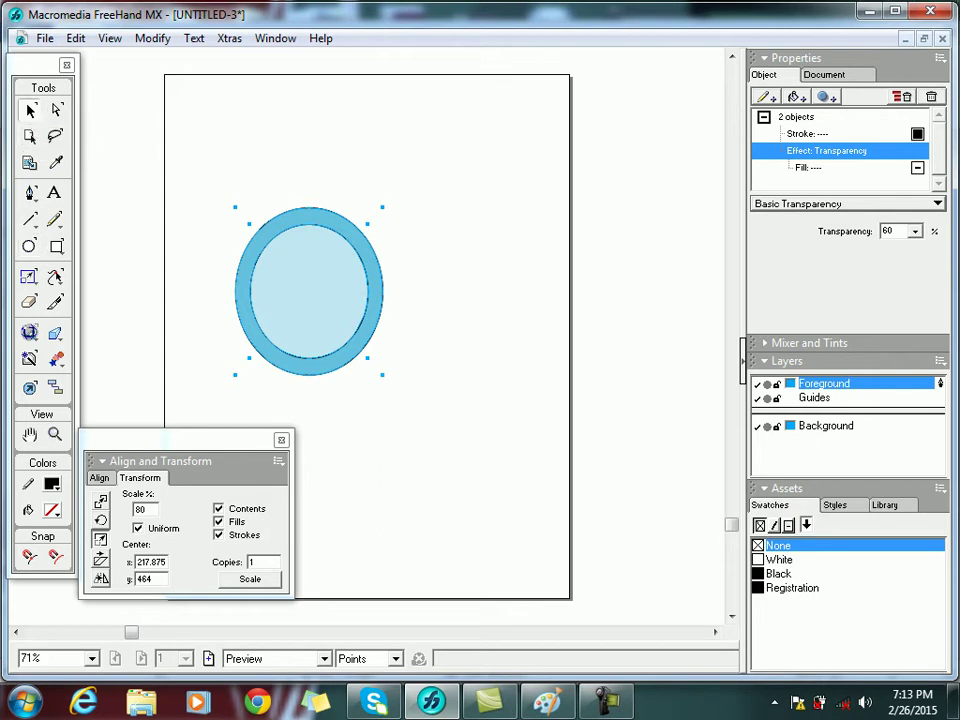
left_click_drag(189, 161, 476, 493)
key("Delete")
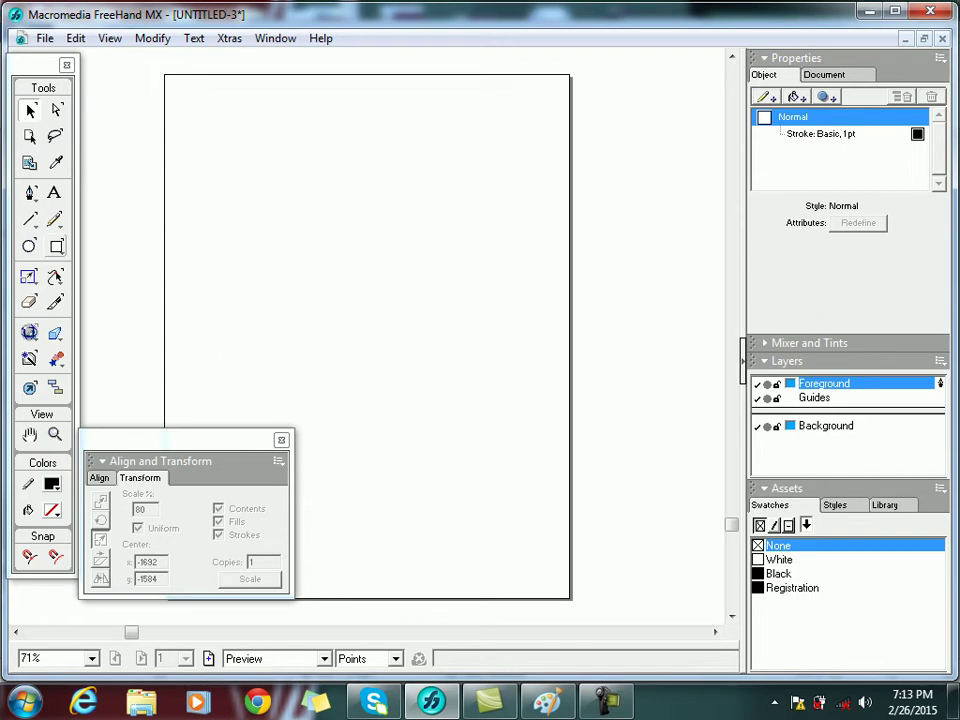
- Draw a rectangle about 343 by 444 points in the upper part of the page and fill it with blue 3399FF
left_click(57, 246)
left_click_drag(261, 131, 488, 424)
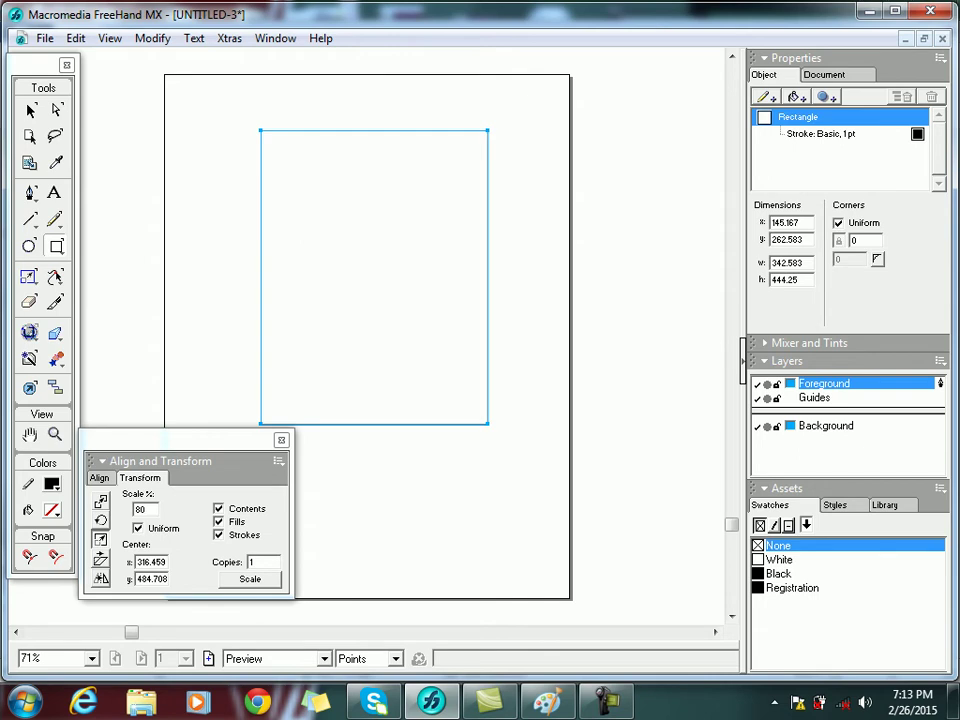
left_click(51, 509)
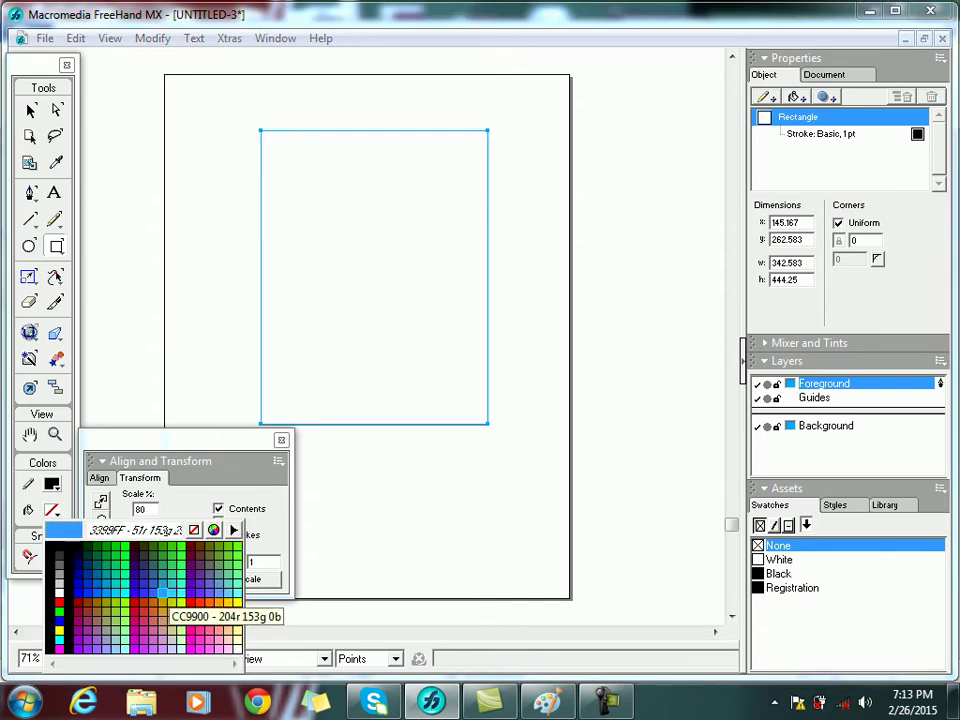
left_click(221, 599)
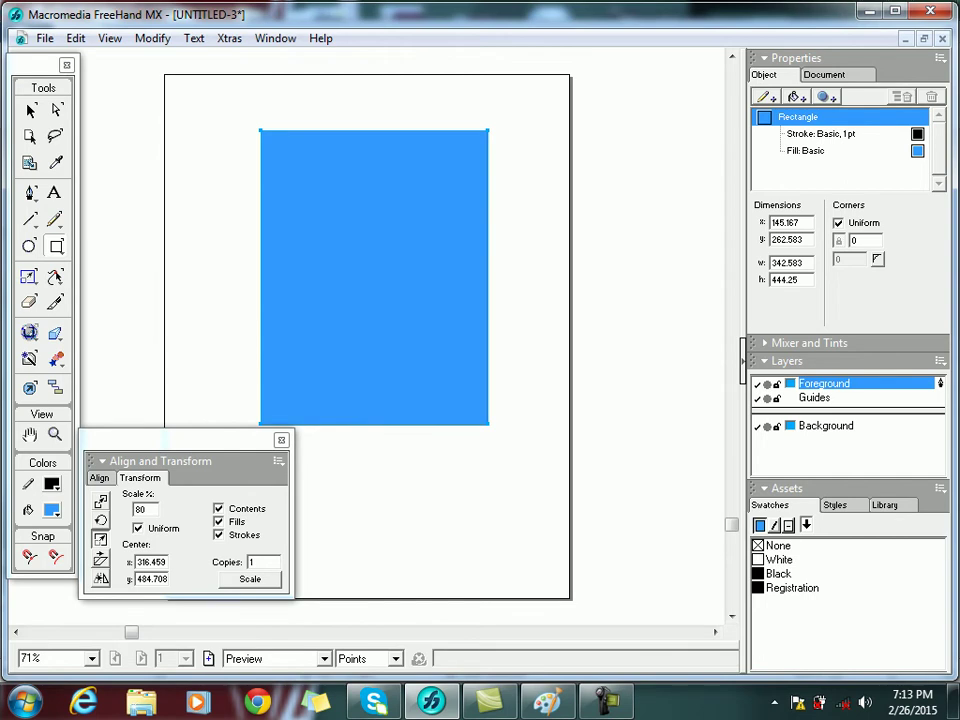
- Add a Basic Transparency effect to the blue rectangle
left_click(826, 96)
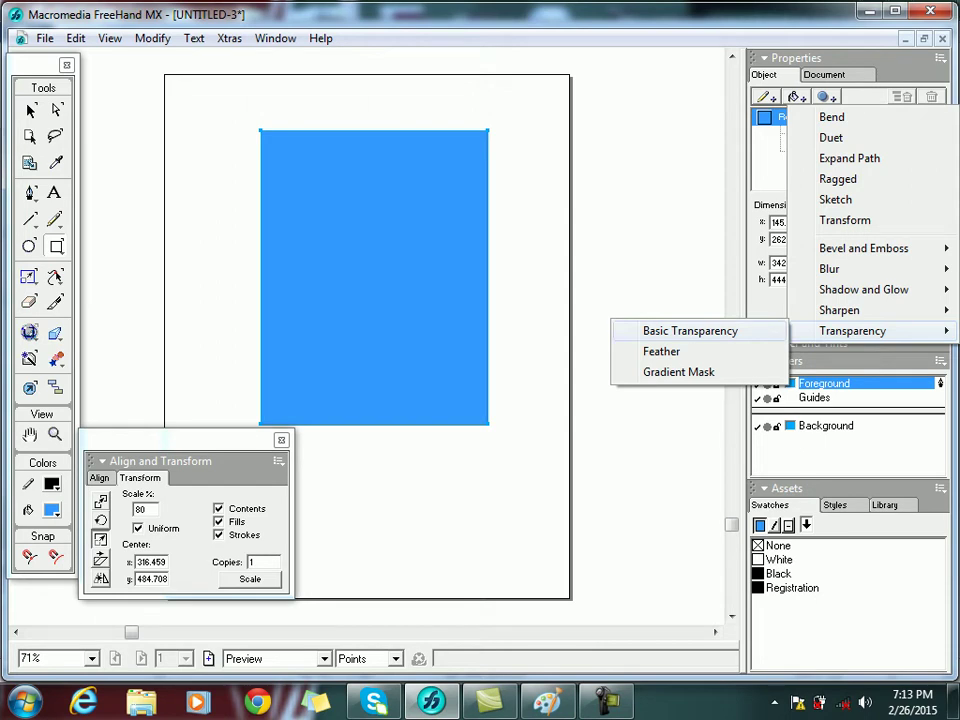
left_click(690, 331)
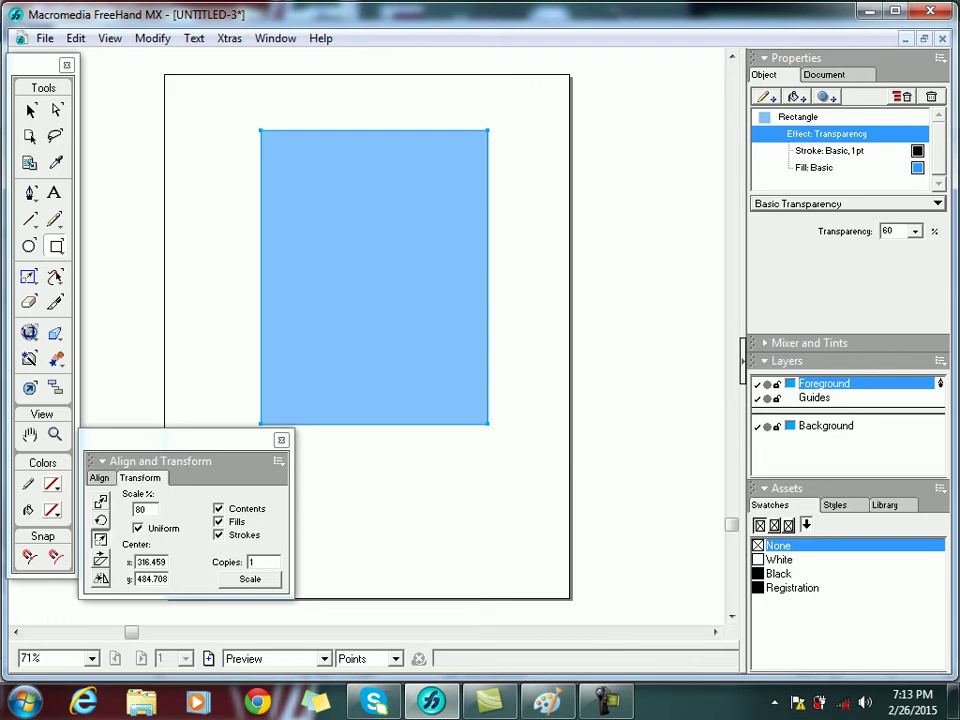
left_click(936, 204)
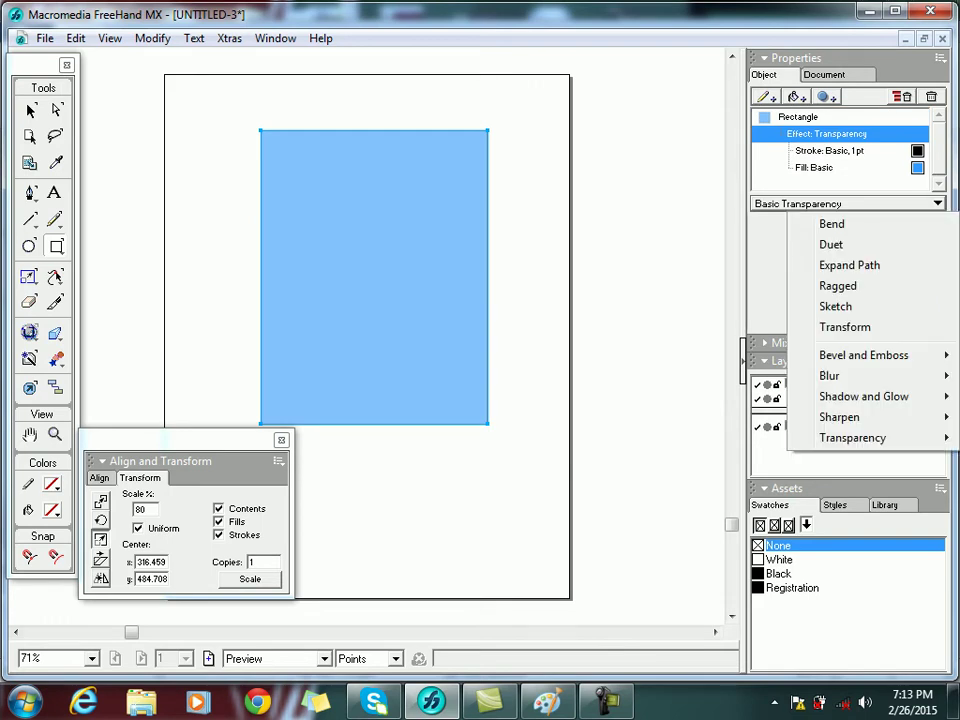
left_click(936, 204)
left_click(936, 204)
left_click(940, 58)
- Review the rectangle's fill and stroke properties and try a Custom fill
left_click(814, 168)
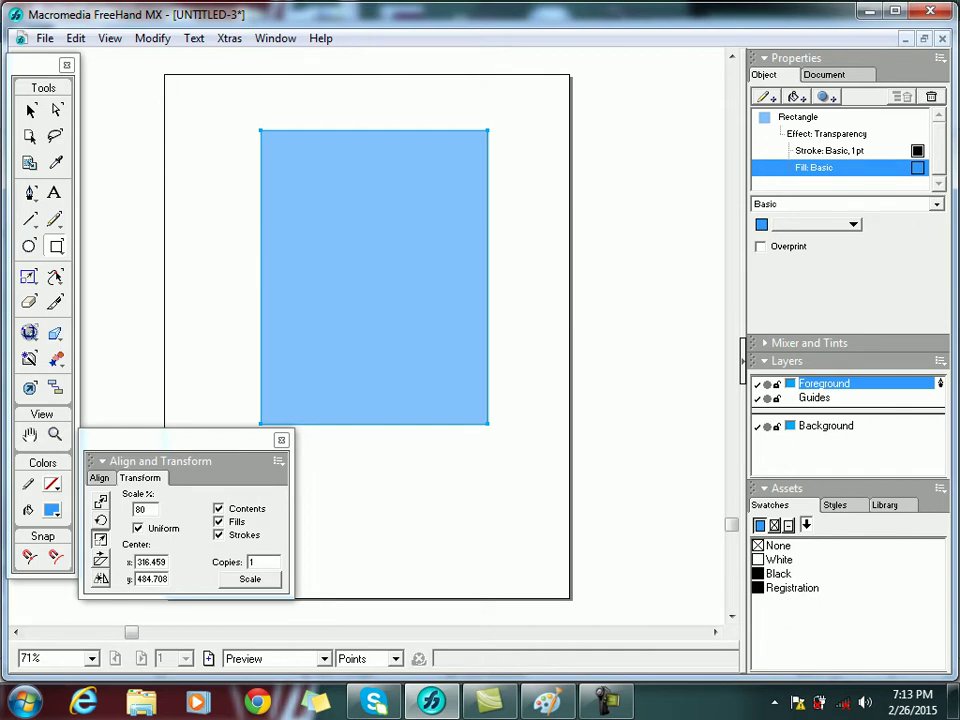
left_click(829, 151)
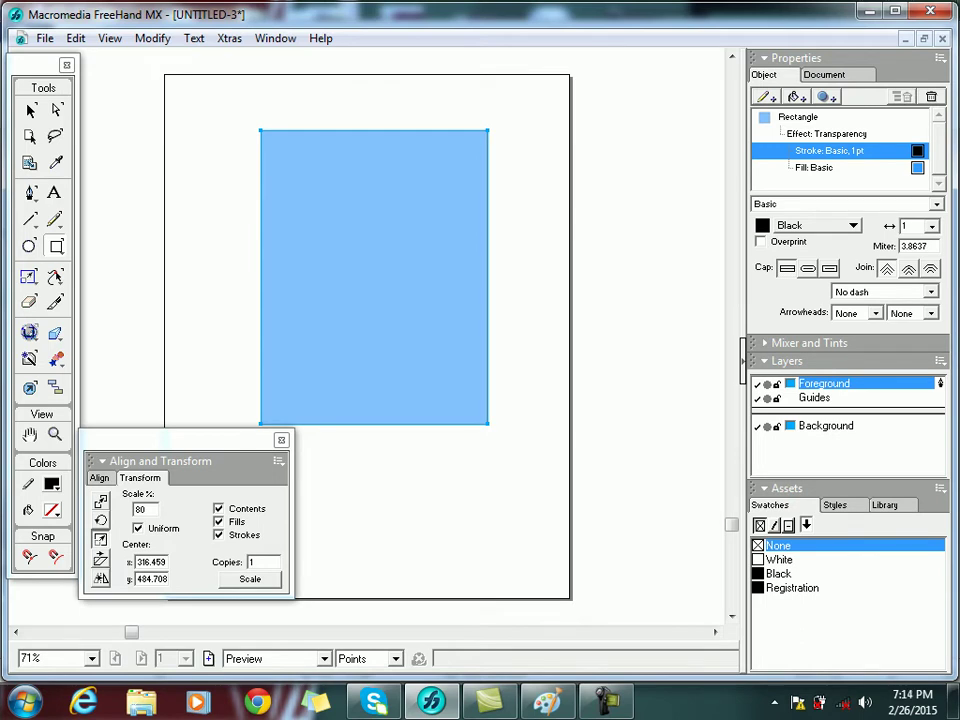
left_click(814, 168)
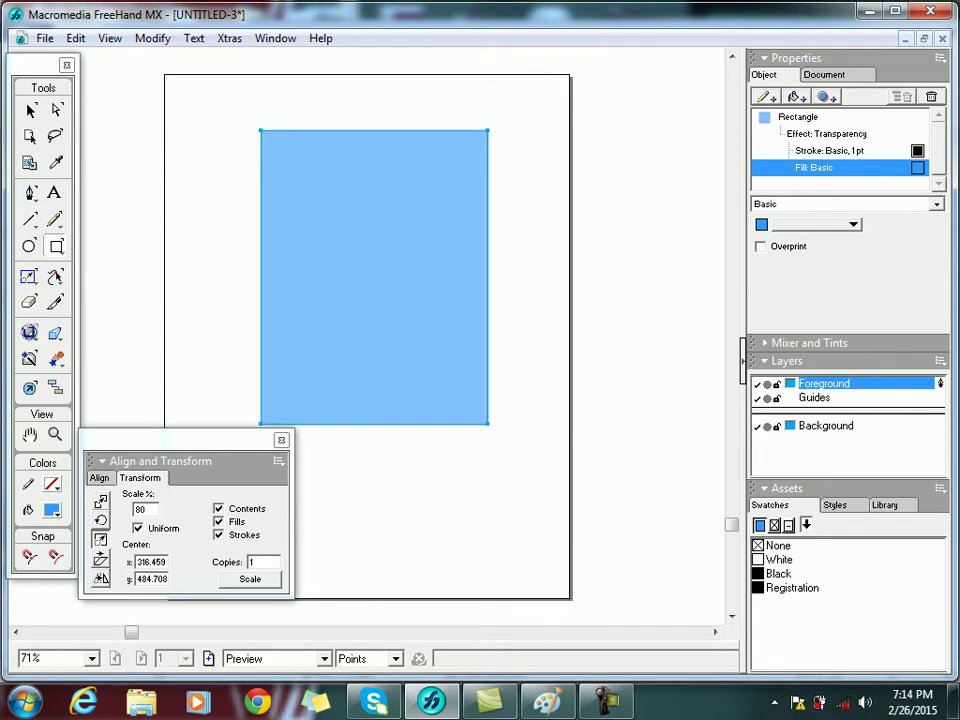
left_click(936, 203)
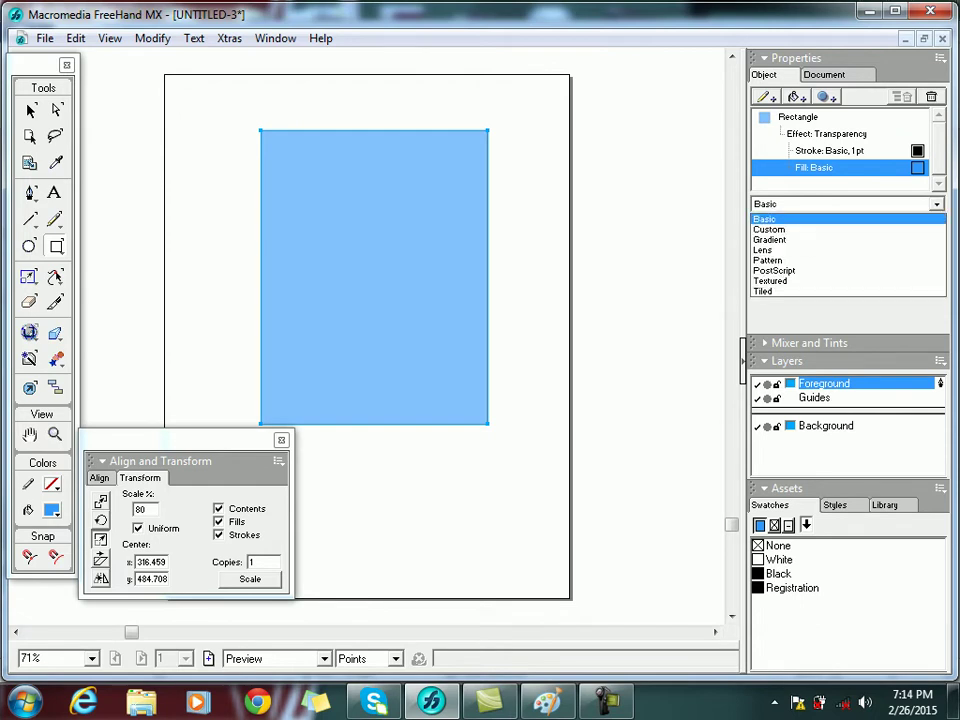
left_click(769, 229)
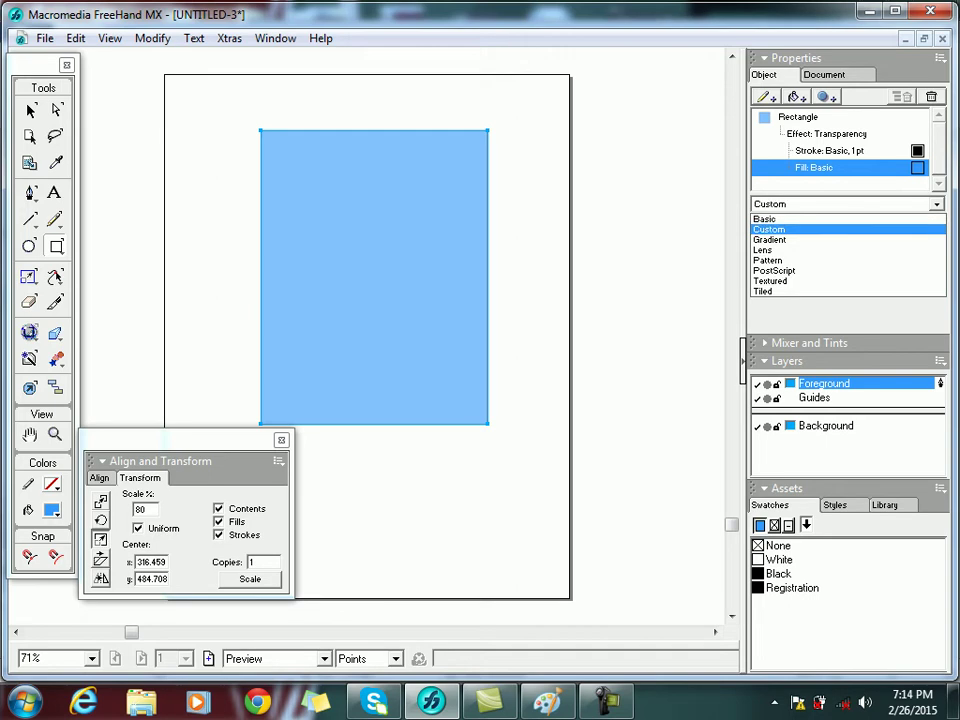
- Change the rectangle's fill to a Gradient of the Radial type
left_click(936, 203)
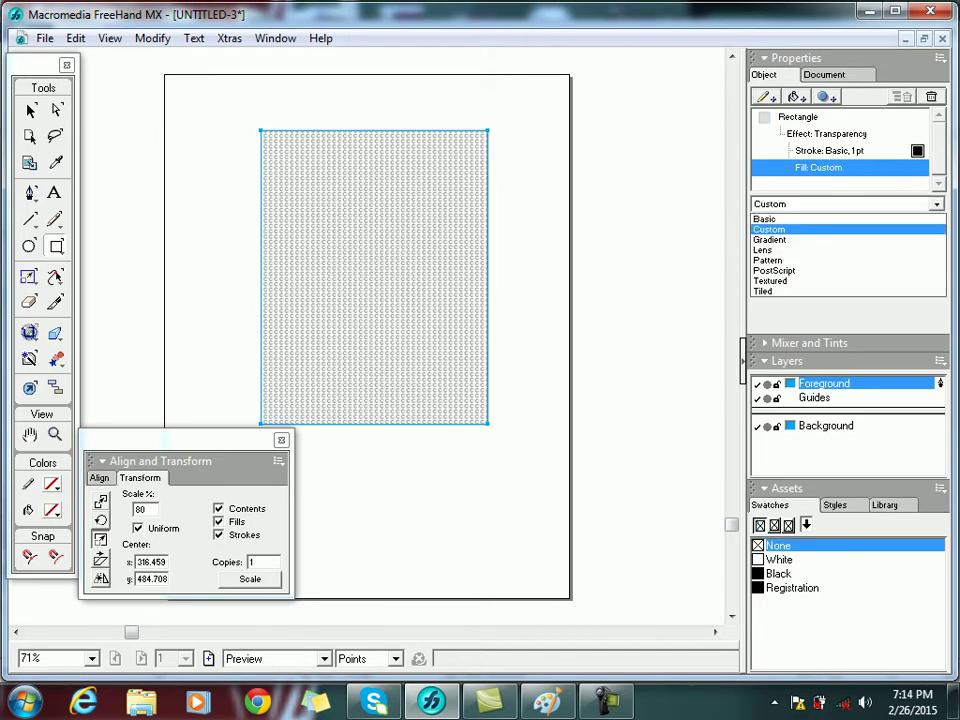
left_click(770, 240)
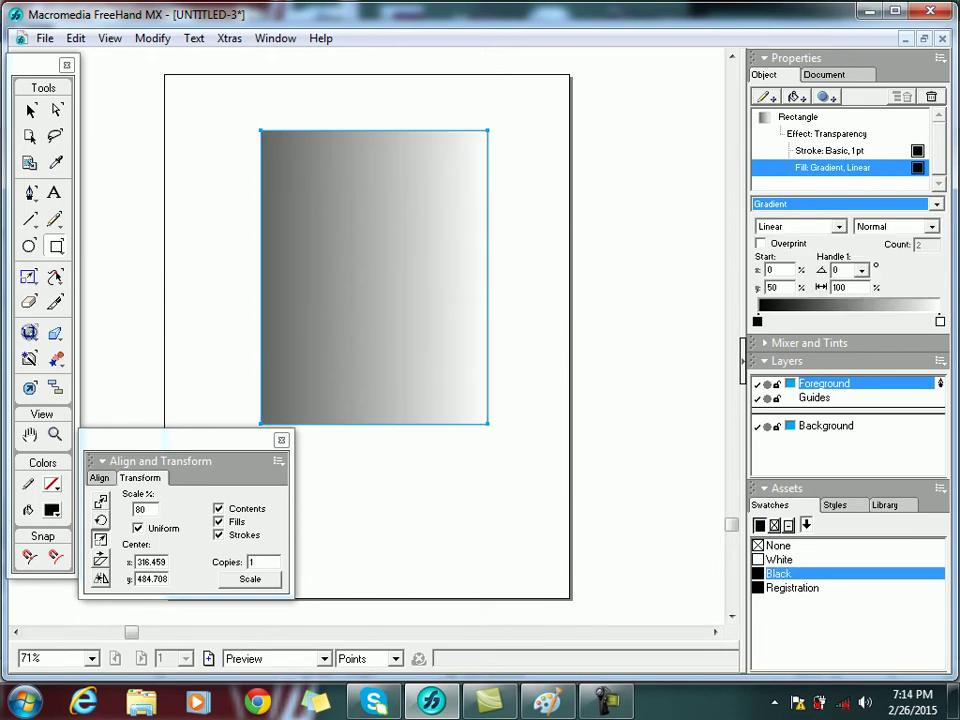
left_click(839, 227)
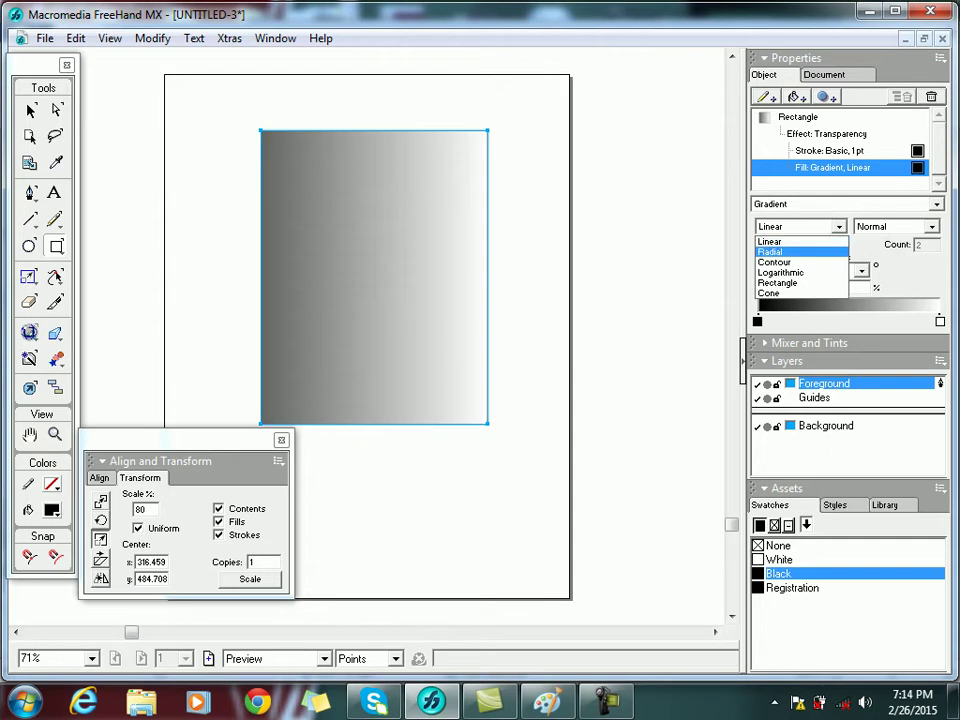
key("Return")
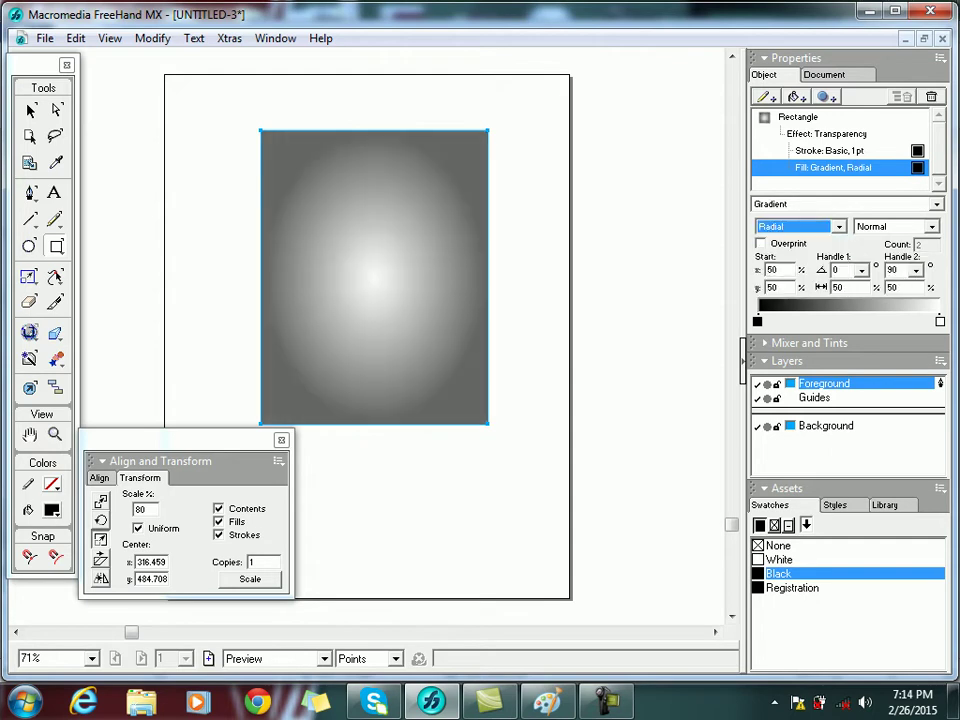
- Change the rectangle's gradient fill type to Linear
left_click(839, 227)
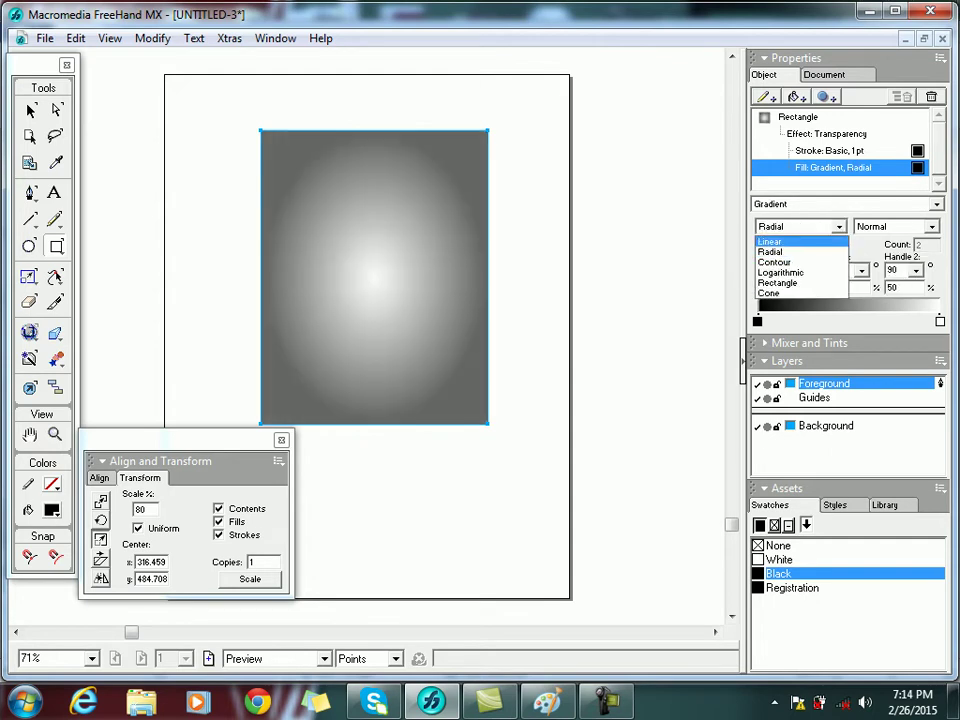
key("Down")
key("Down")
key("Down")
key("Down")
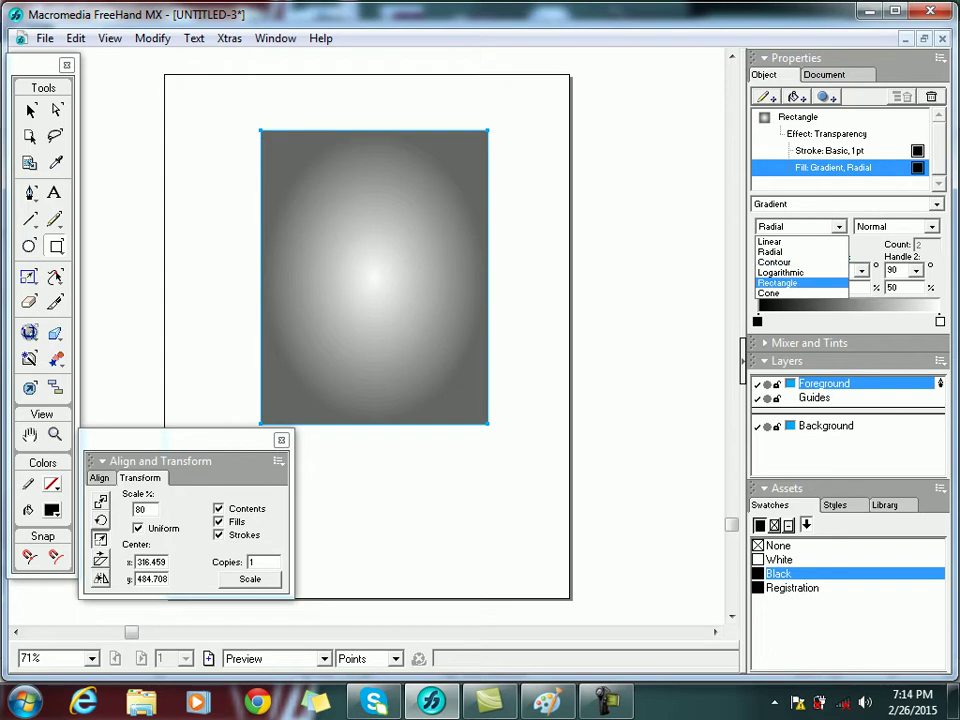
key("Up")
key("Up")
key("Up")
key("Up")
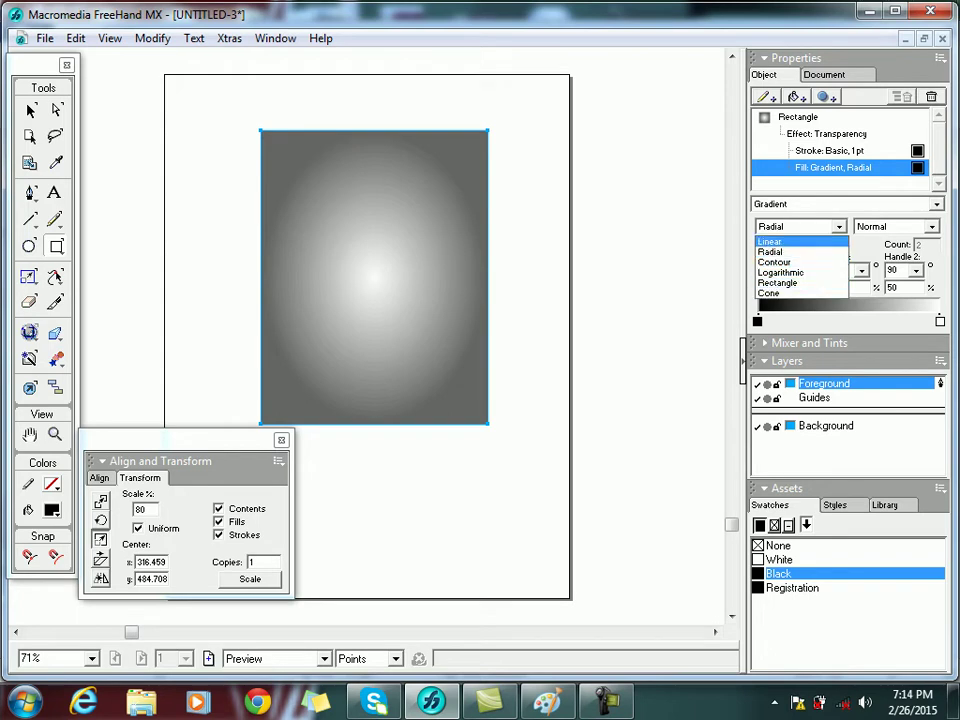
key("Return")
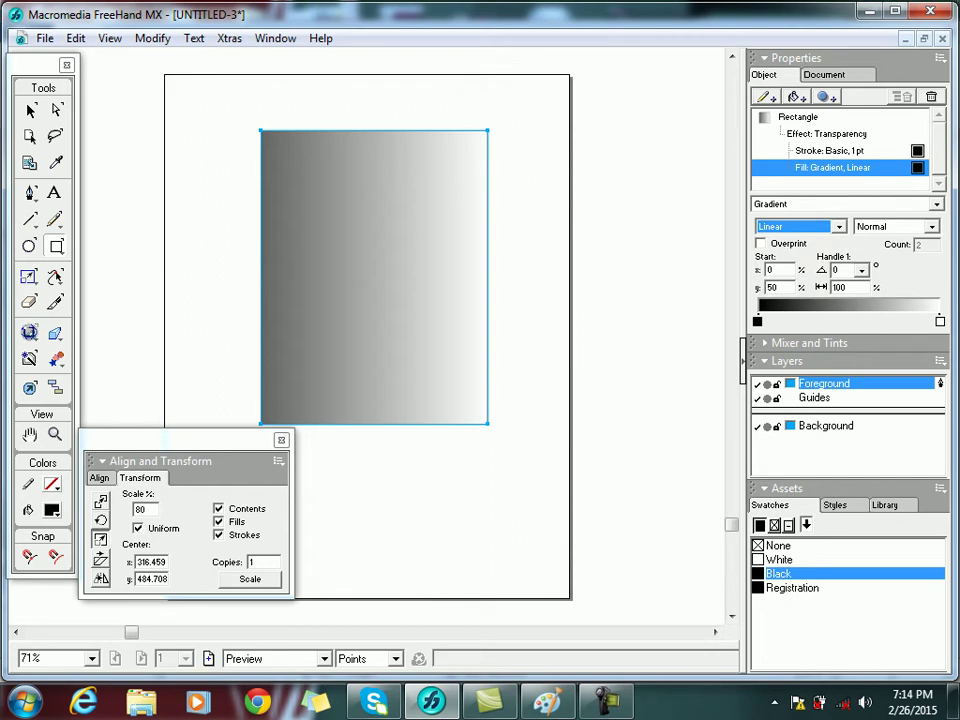
- Mix a green of C 52, M 0, Y 53, K 15 and apply it as the gradient's starting colour
left_click(808, 343)
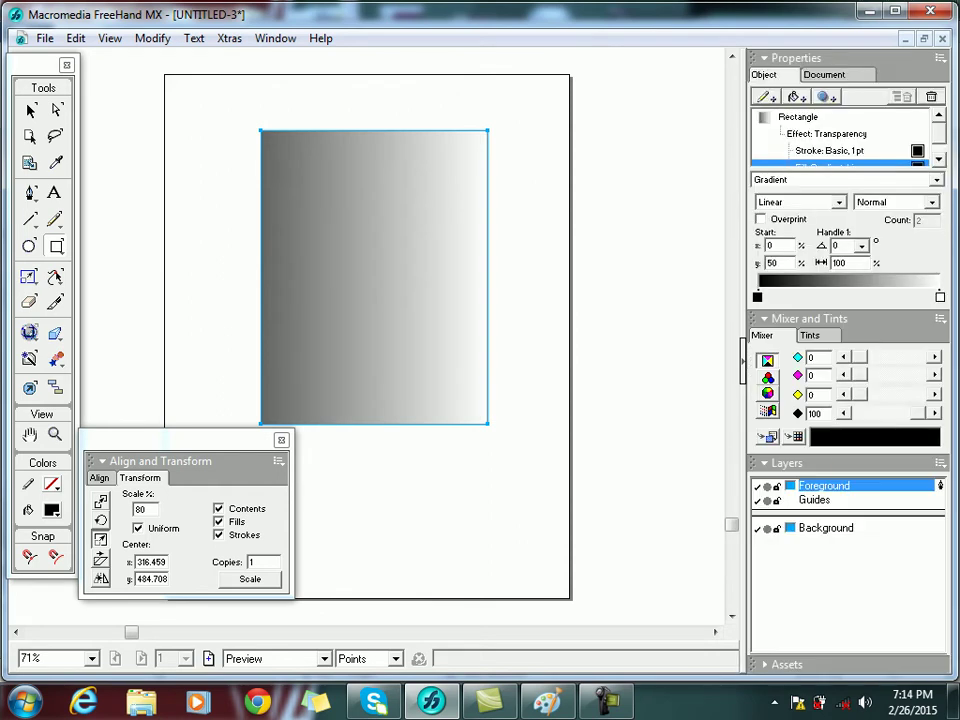
left_click_drag(859, 394, 891, 394)
left_click_drag(860, 357, 890, 357)
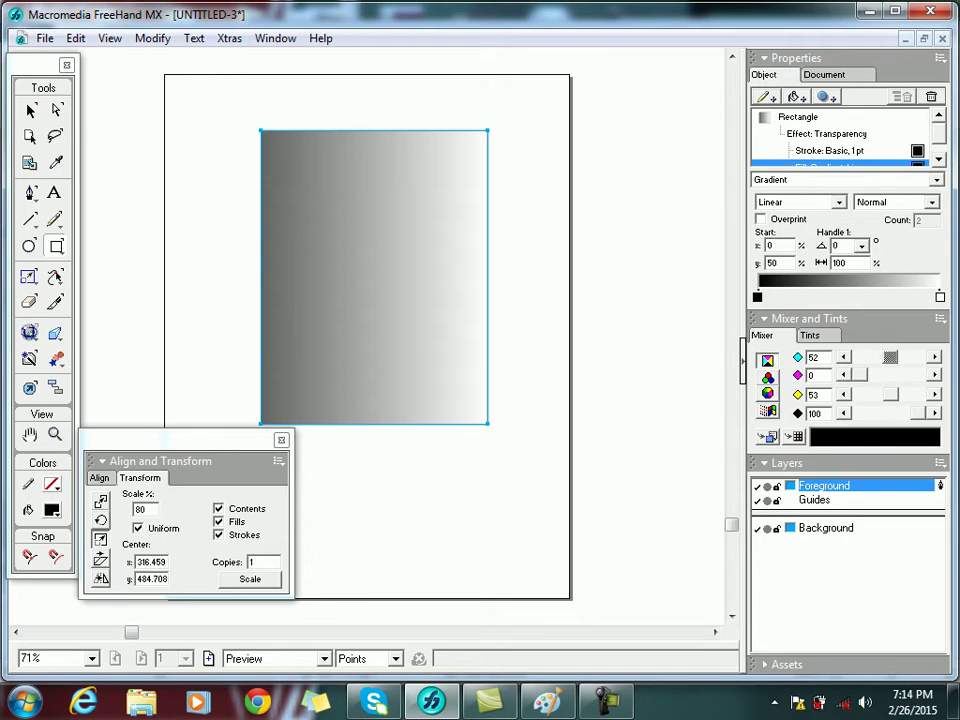
left_click_drag(918, 413, 478, 312)
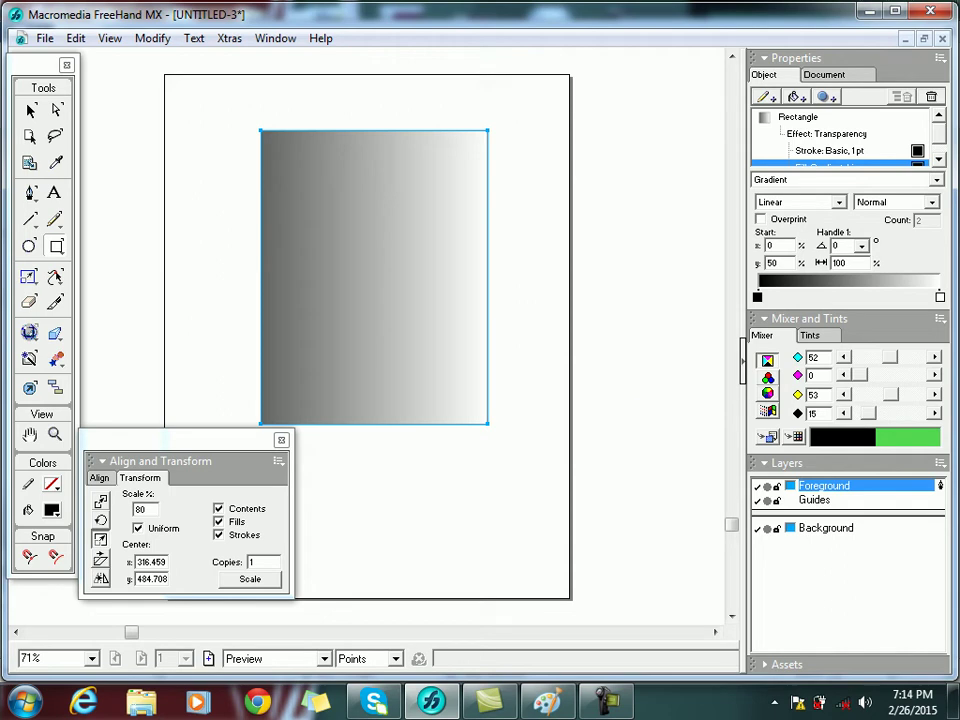
left_click_drag(899, 437, 899, 437)
left_click_drag(908, 437, 758, 297)
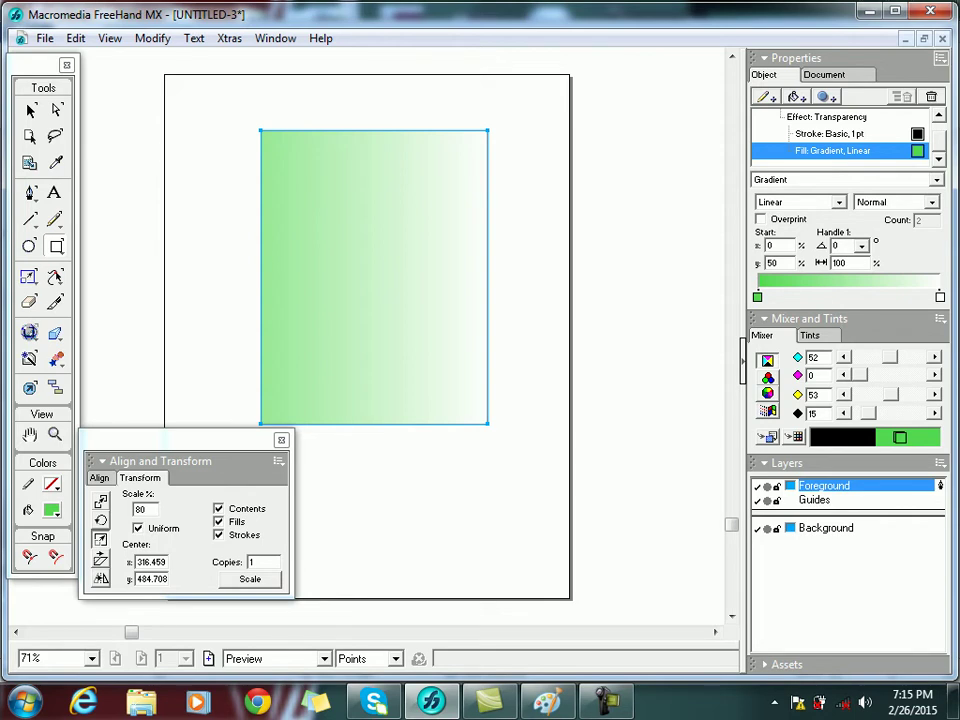
- Add a colour stop halfway along the gradient and colour it turquoise with C 52, M 0, Y 0, K 15
left_click_drag(940, 297, 849, 297)
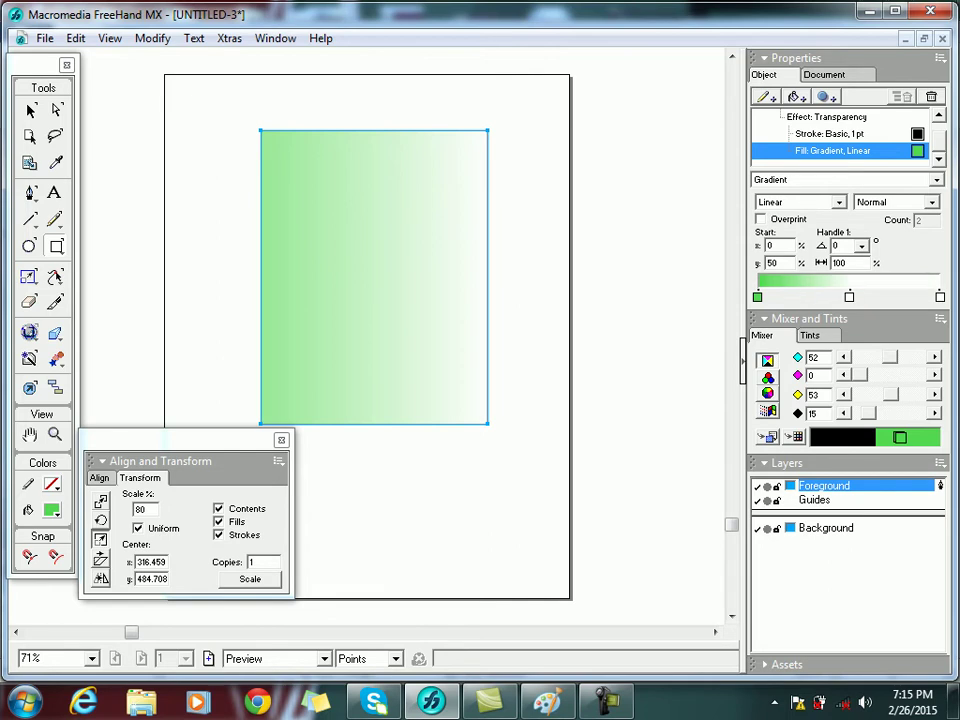
left_click_drag(890, 394, 859, 394)
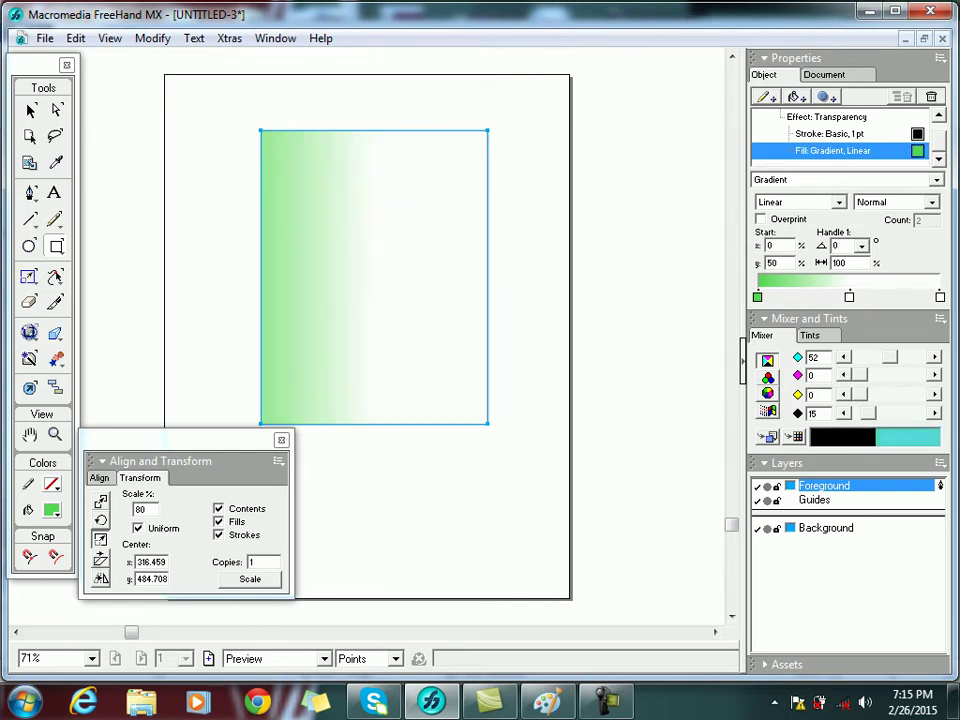
left_click_drag(908, 437, 849, 297)
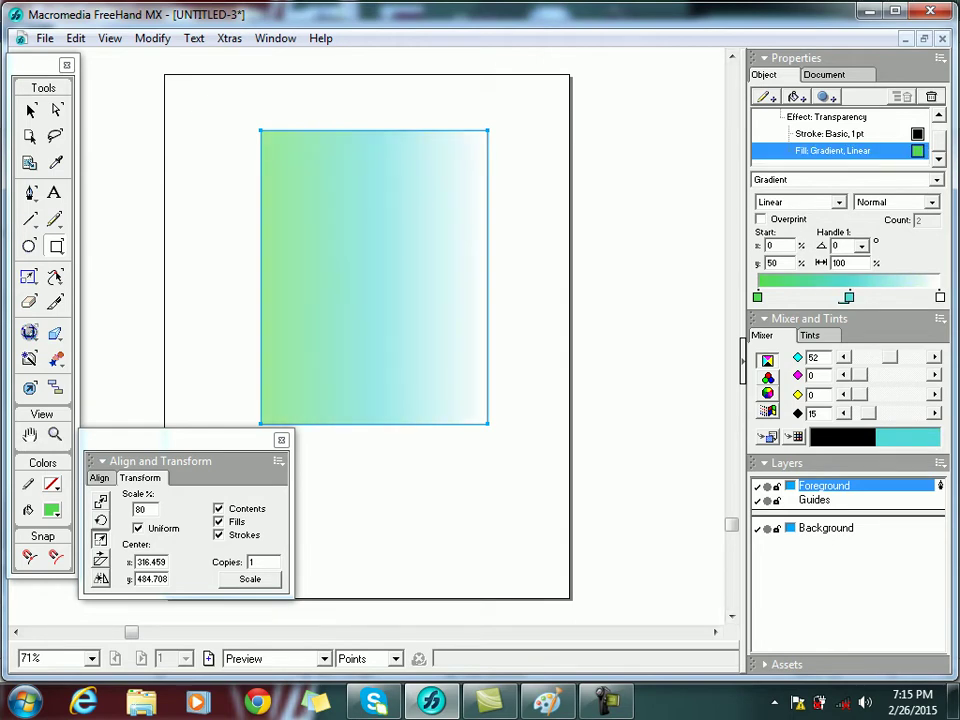
- Switch the rectangle's gradient type first to Radial and finally to Contour
left_click(839, 202)
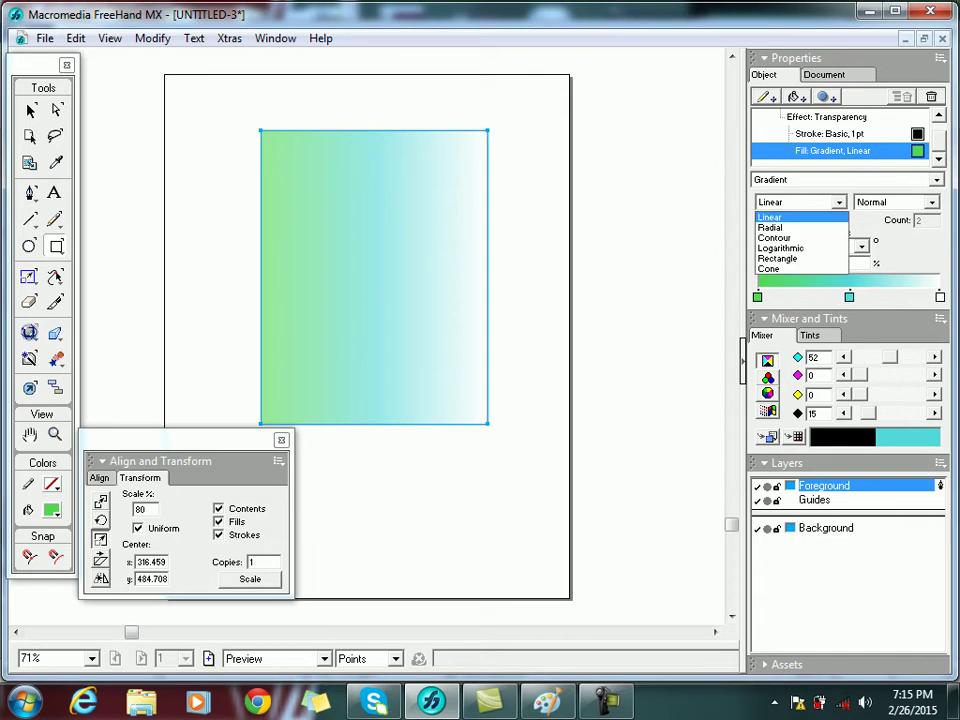
left_click(771, 228)
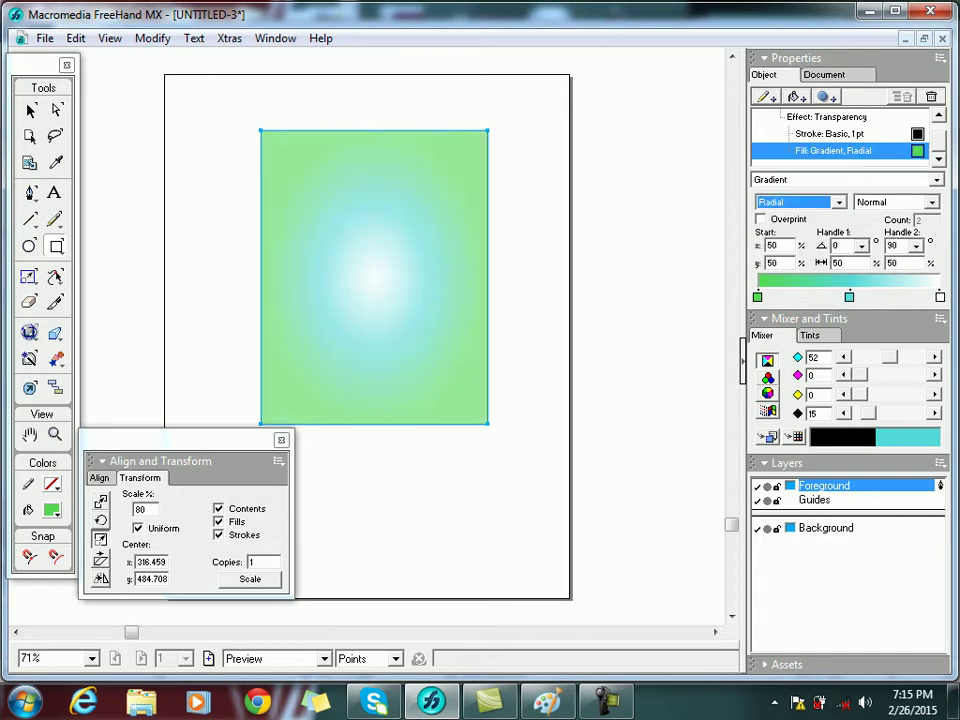
left_click(839, 202)
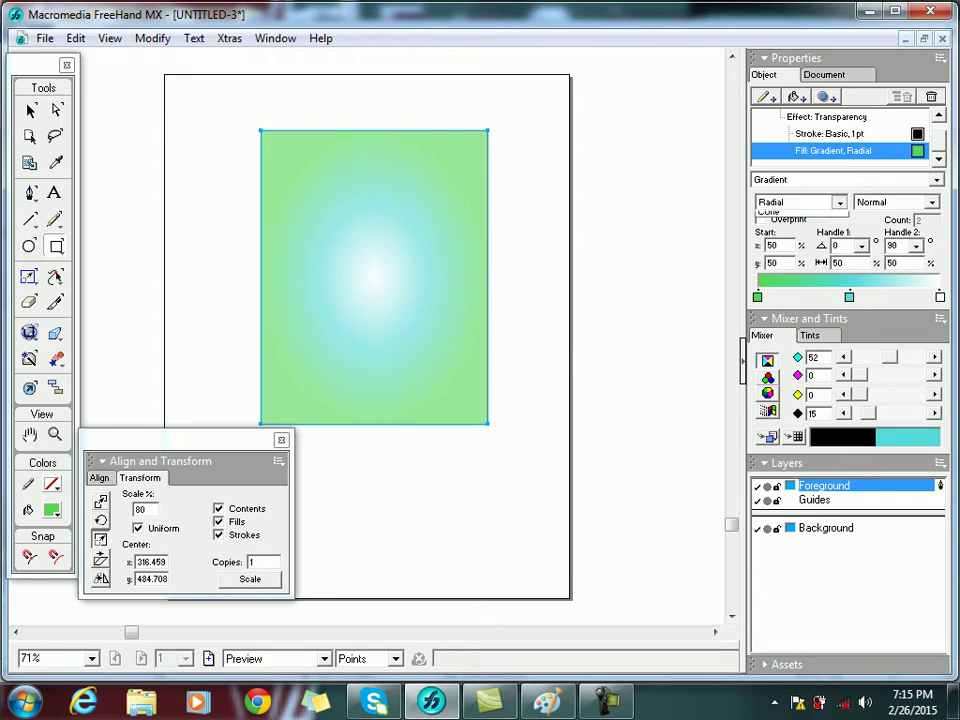
key("Return")
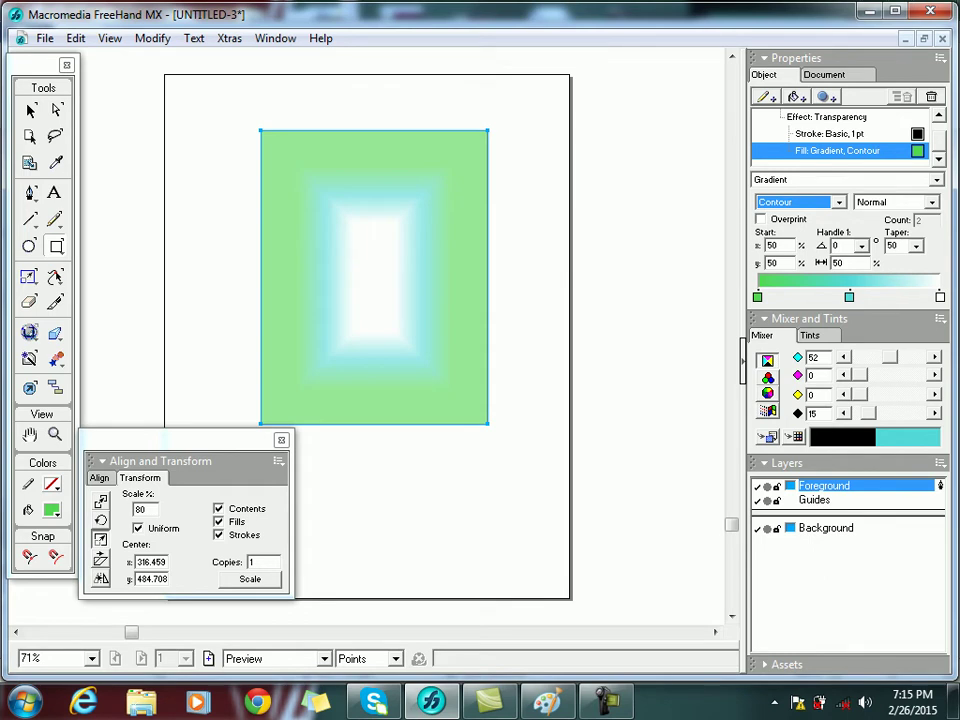
- Remove the turquoise middle stop from the gradient and change the gradient type to Logarithmic
left_click_drag(849, 297, 849, 330)
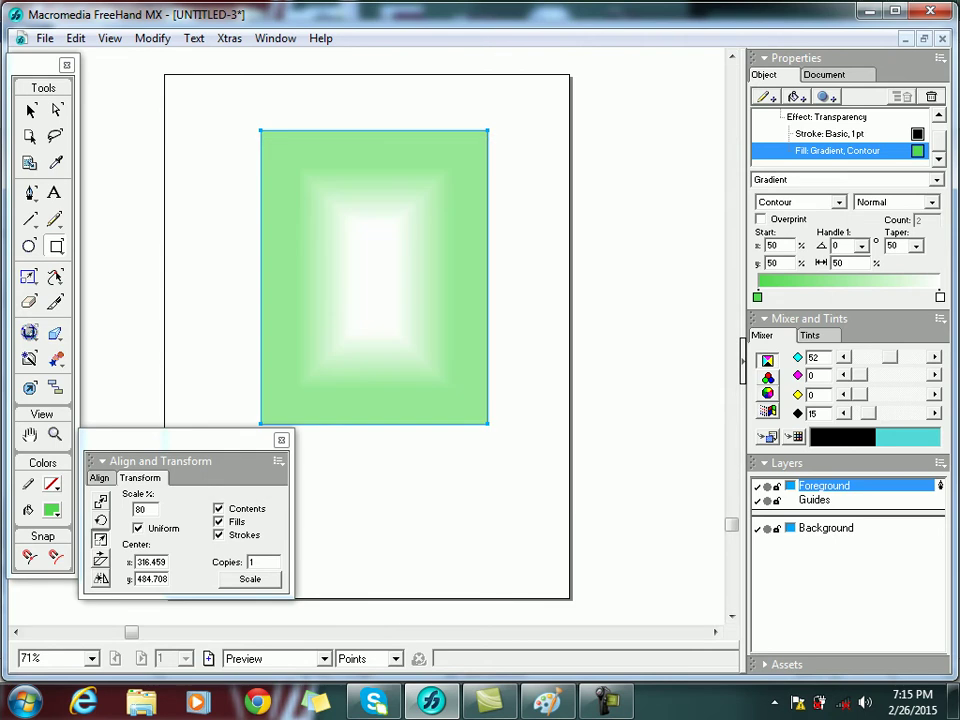
left_click(937, 180)
left_click(937, 180)
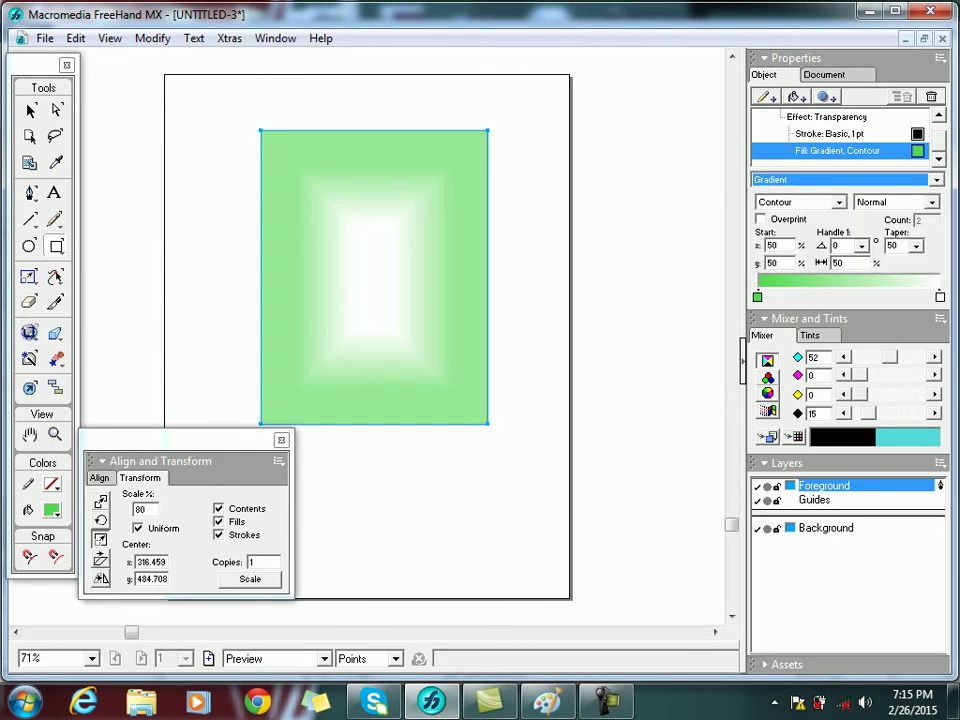
left_click(839, 202)
left_click(781, 248)
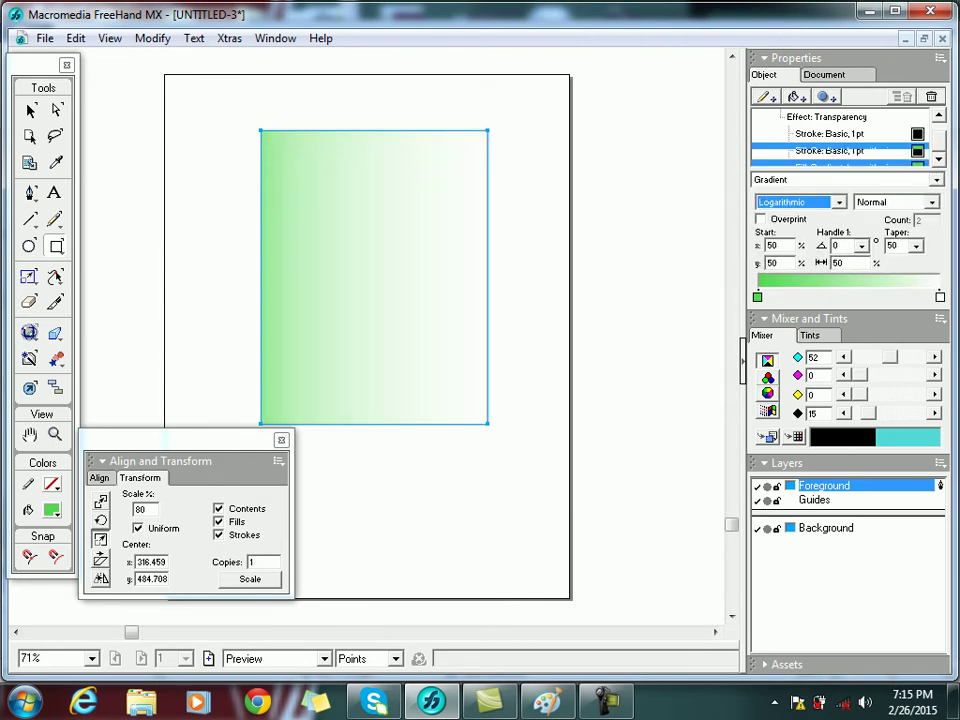
- Change the gradient type to Rectangle and set the Handle 1 angle to 21°
left_click(838, 202)
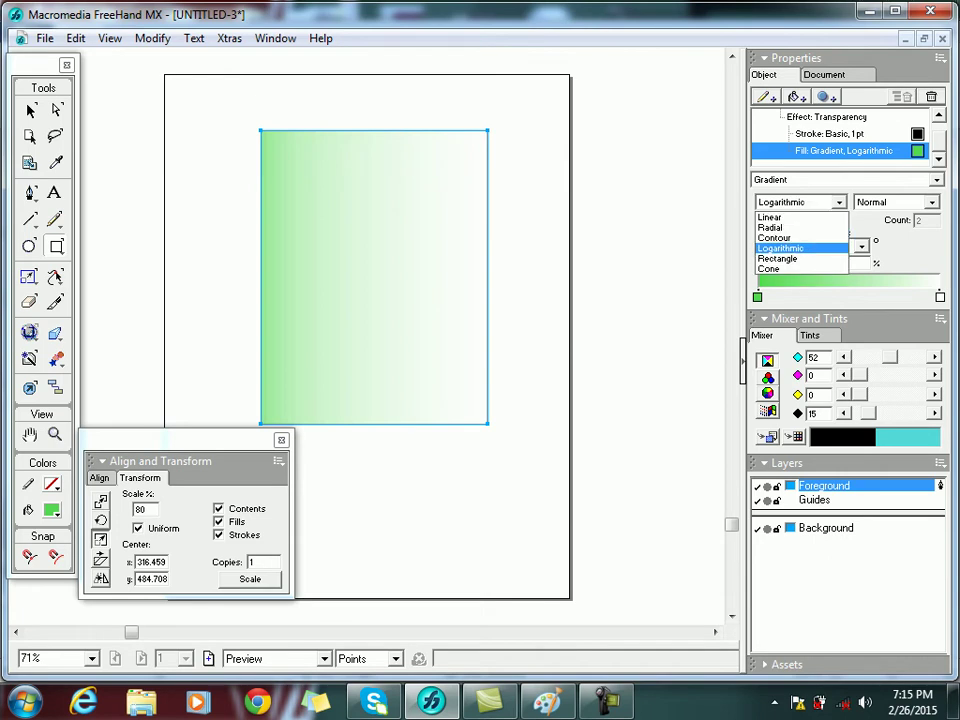
left_click(780, 257)
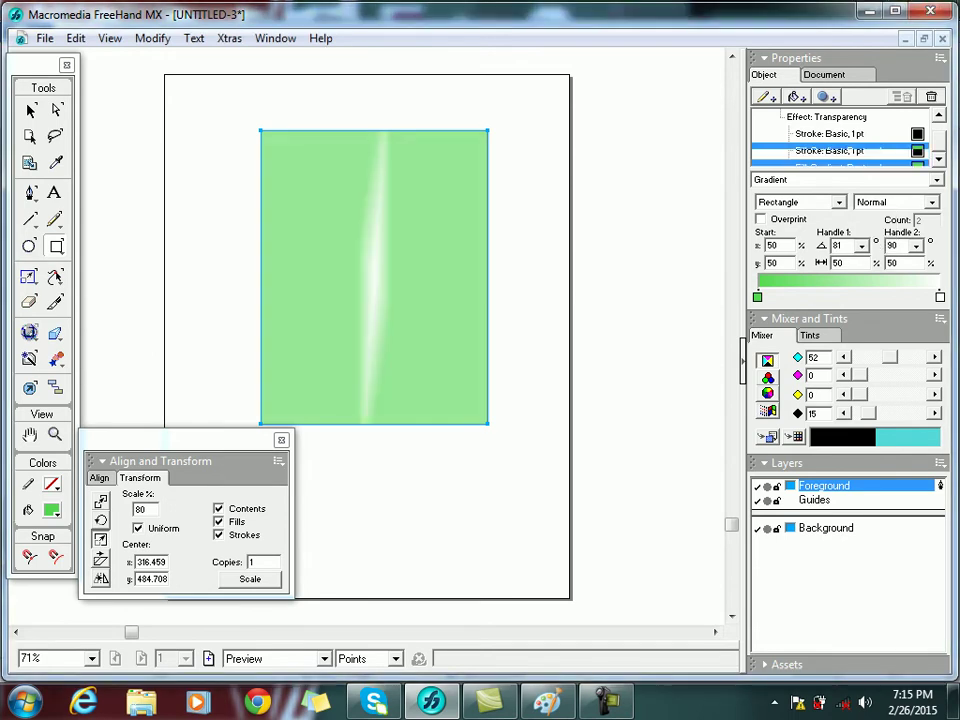
left_click_drag(862, 246, 891, 226)
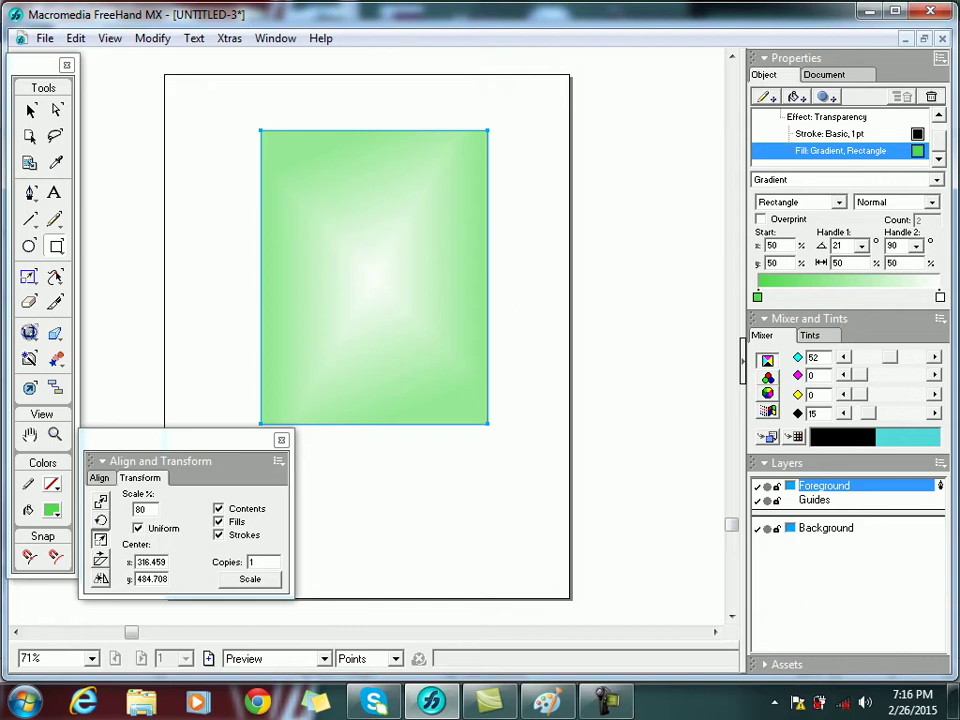
- Change the gradient type to Cone and recolour its starting stop to blue with C 100, M 100, Y 0, K 15
left_click(839, 202)
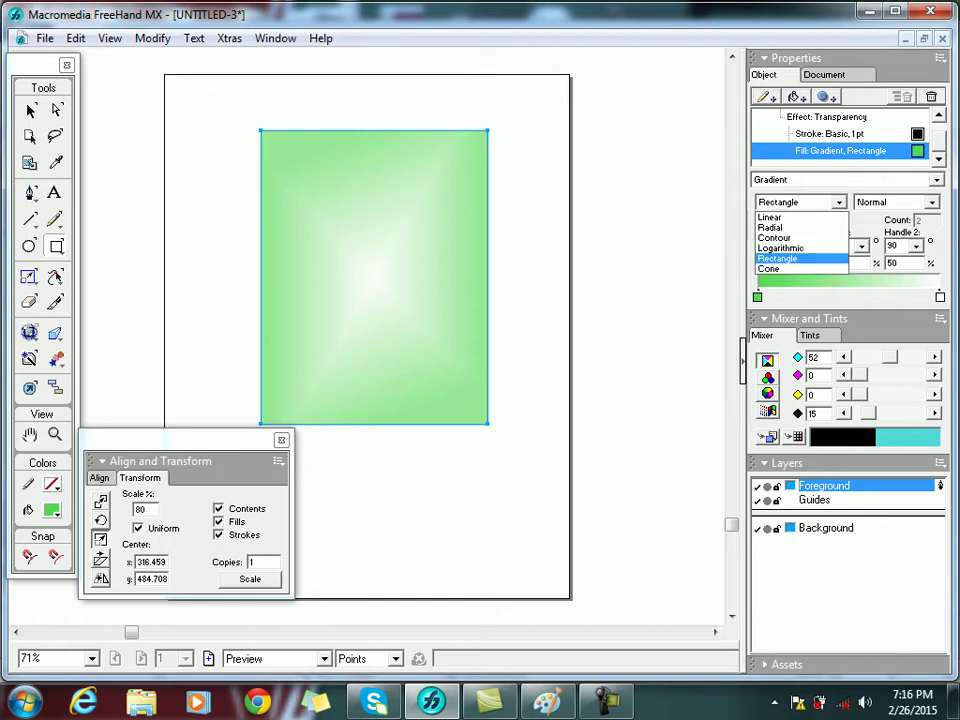
left_click(790, 269)
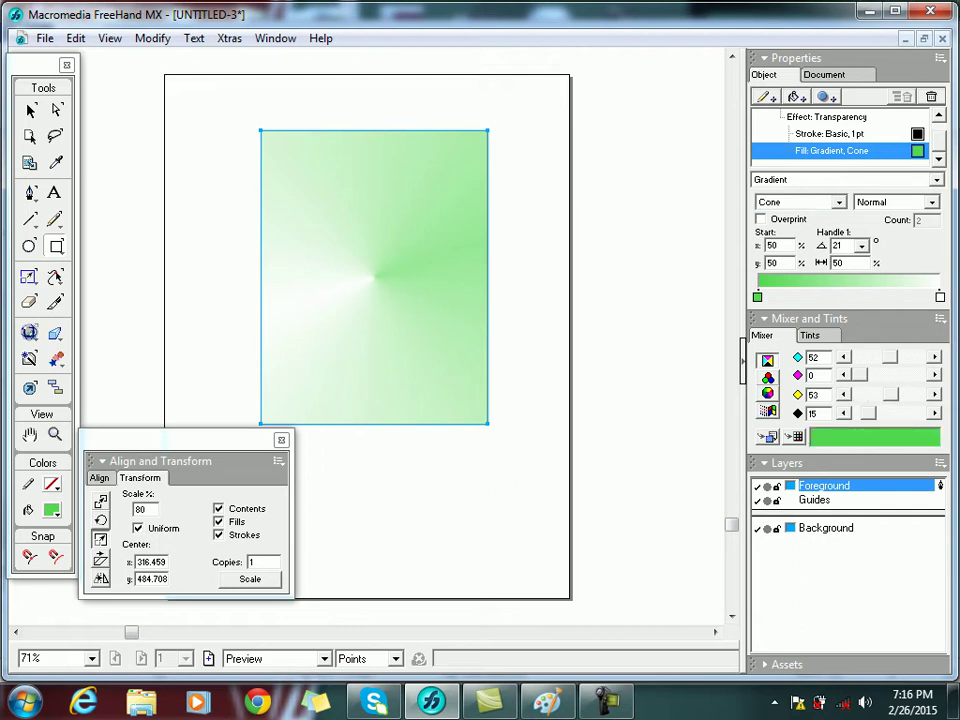
mouse_move(860, 375)
left_mouse_down()
mouse_move(886, 375)
mouse_move(859, 394)
left_mouse_up()
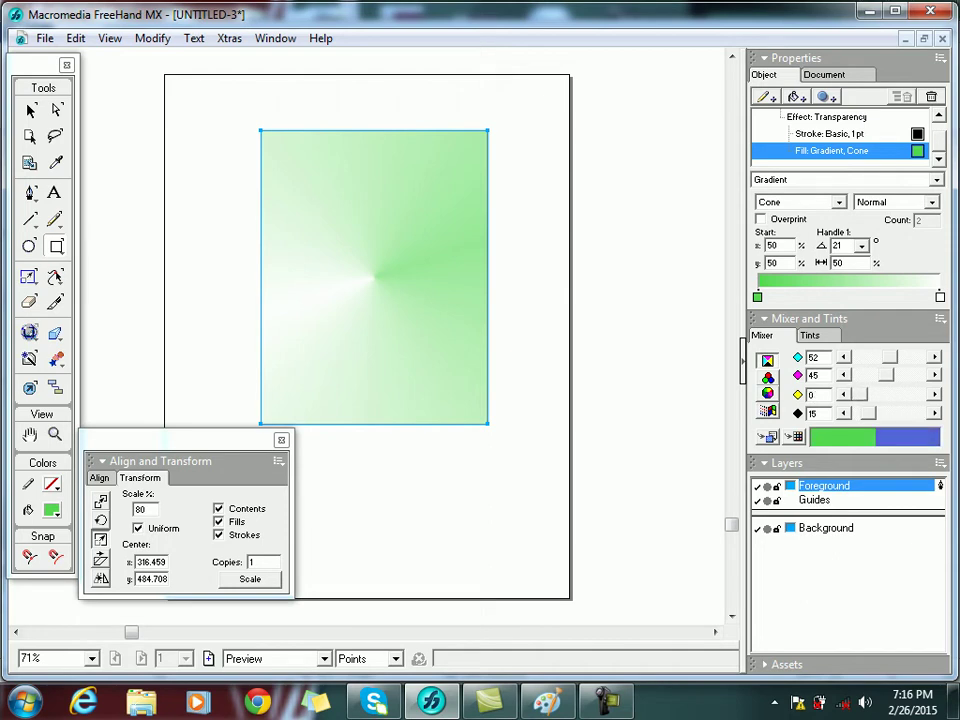
left_click_drag(907, 437, 758, 297)
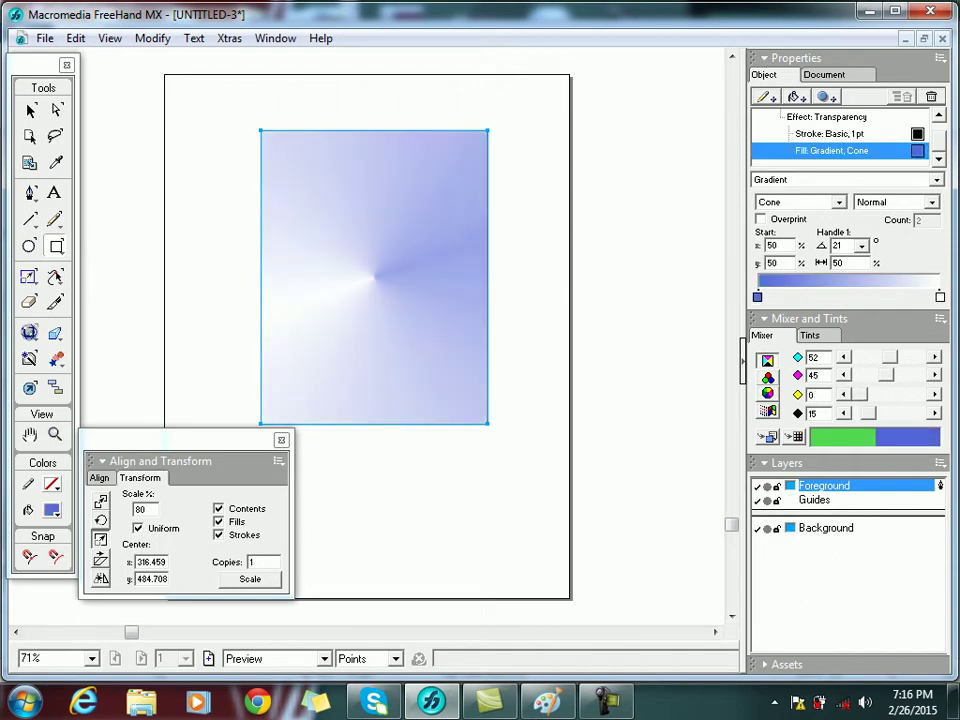
left_click_drag(886, 375, 919, 375)
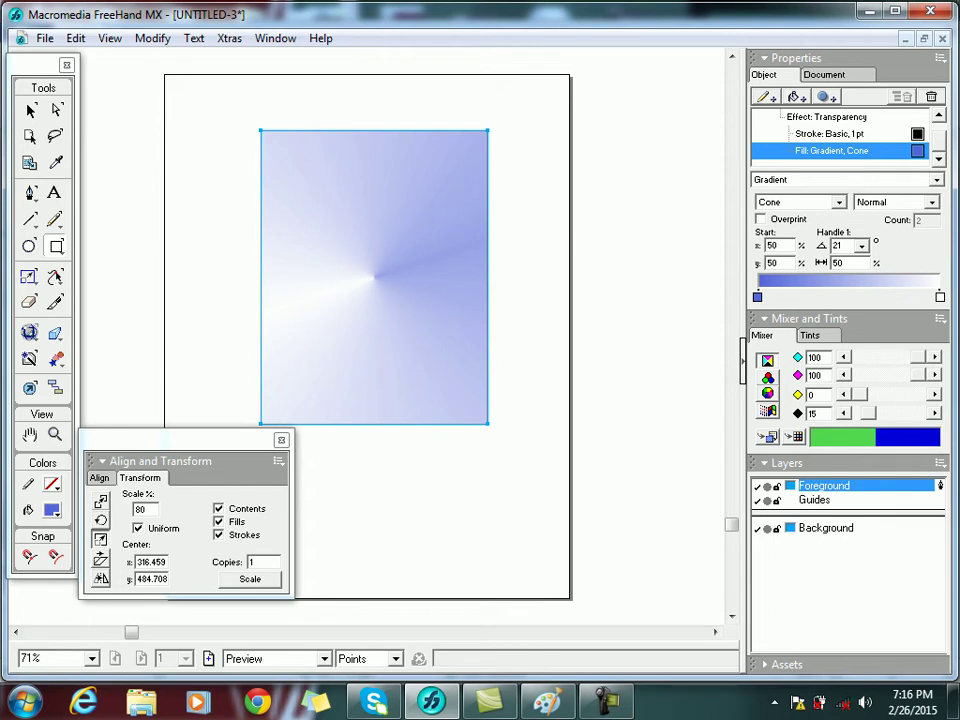
left_click_drag(907, 437, 758, 297)
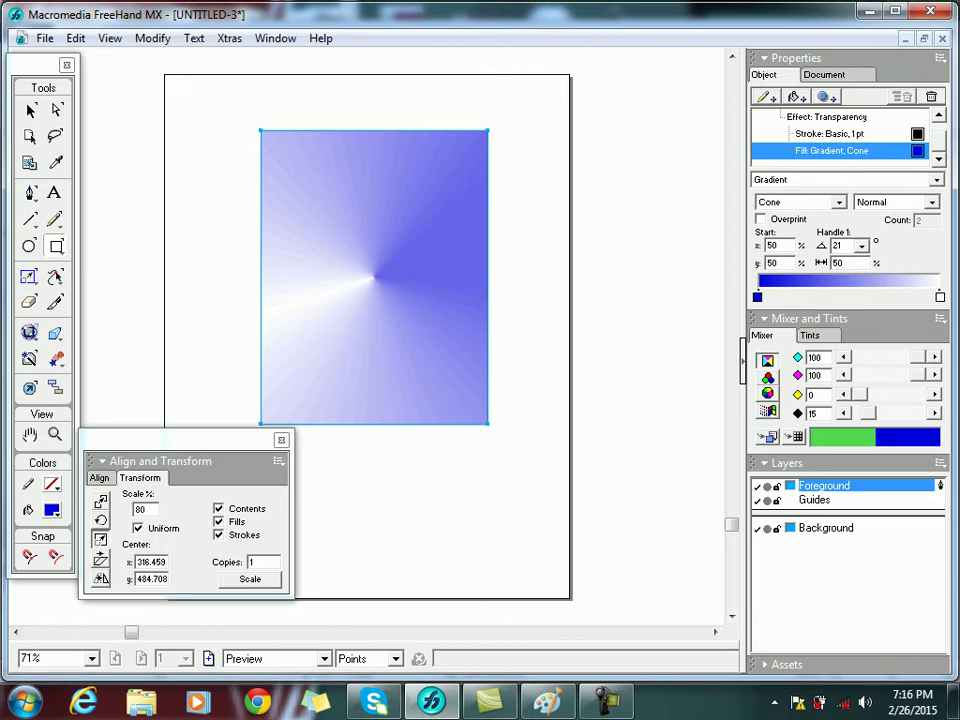
left_click(797, 97)
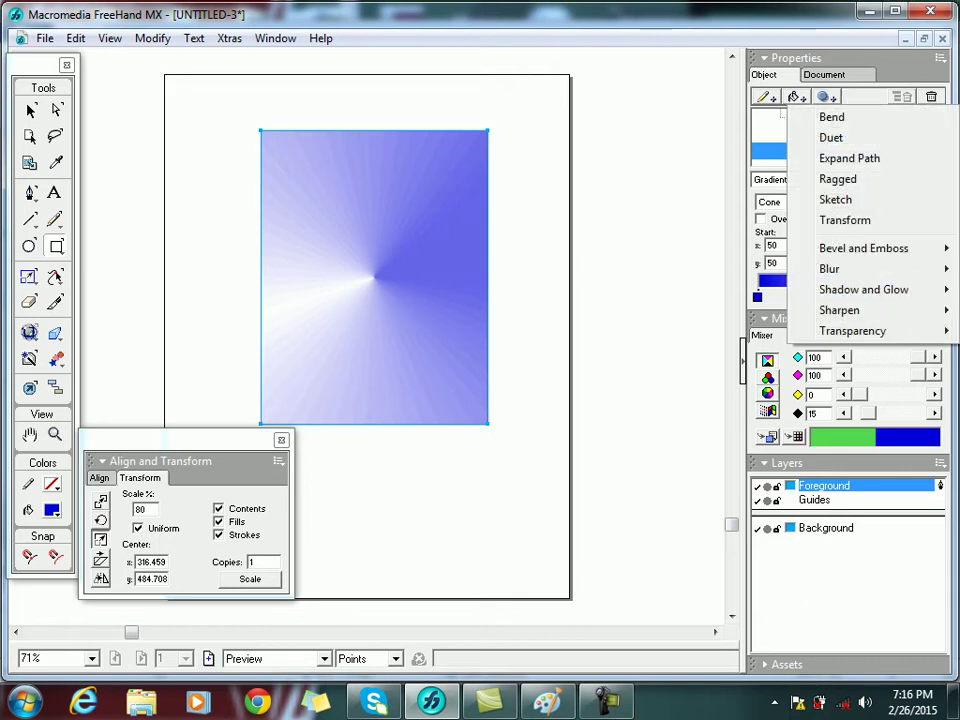
left_click(770, 180)
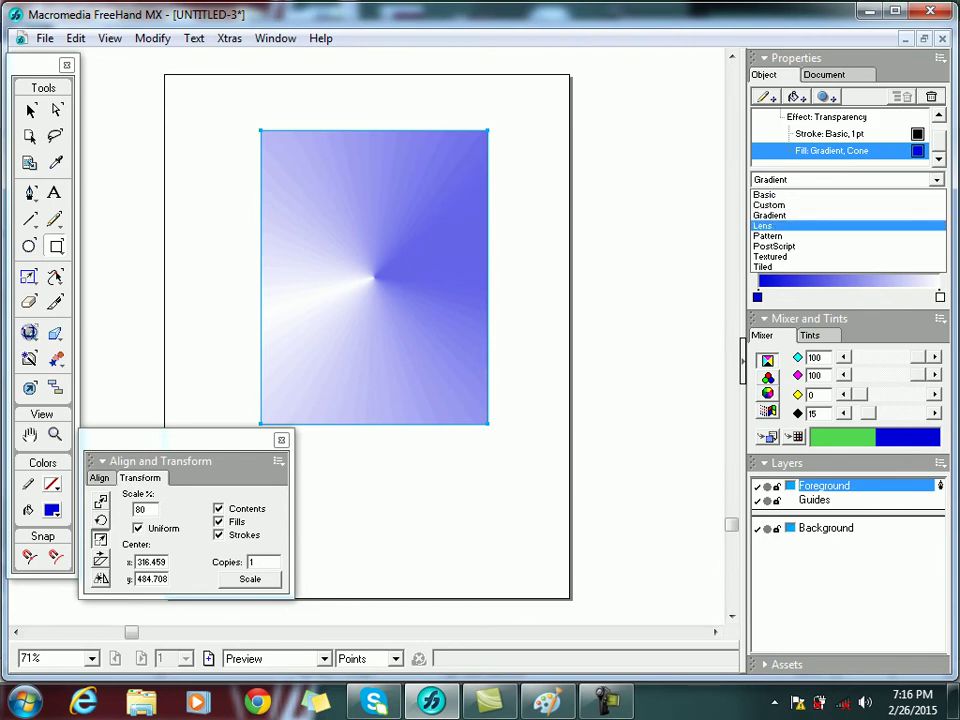
left_click(770, 226)
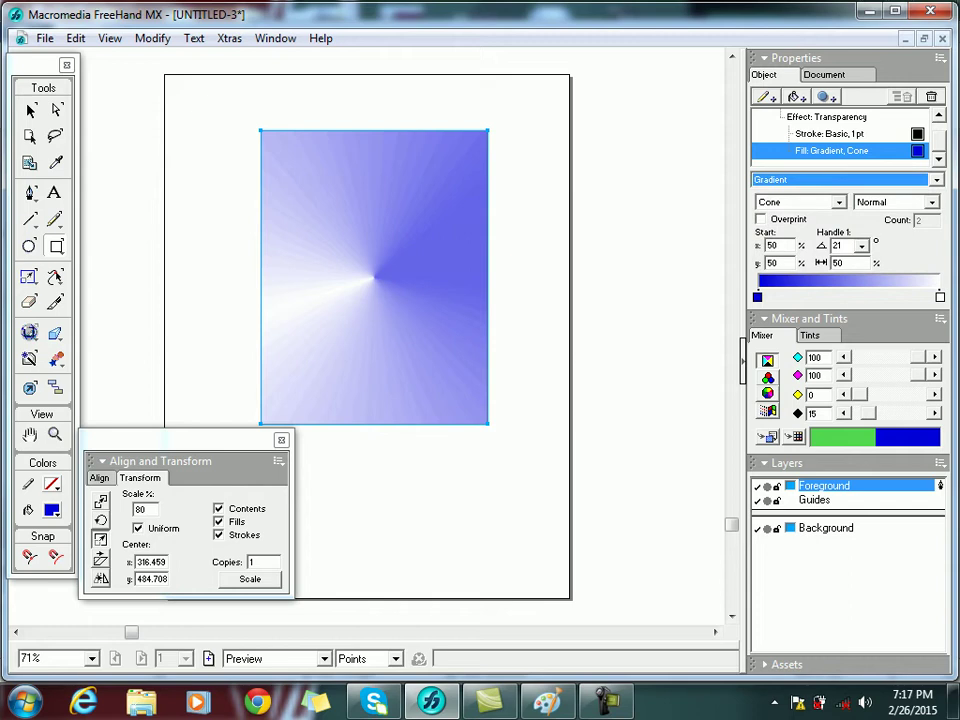
- Delete the gradient-filled rectangle from the page
left_click(31, 110)
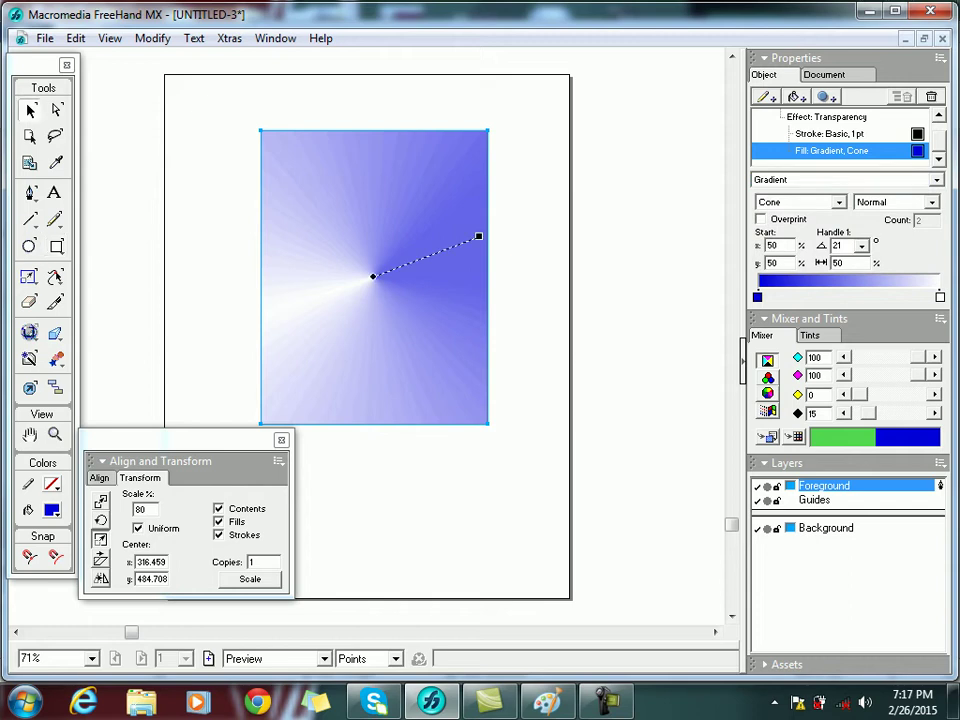
key("Delete")
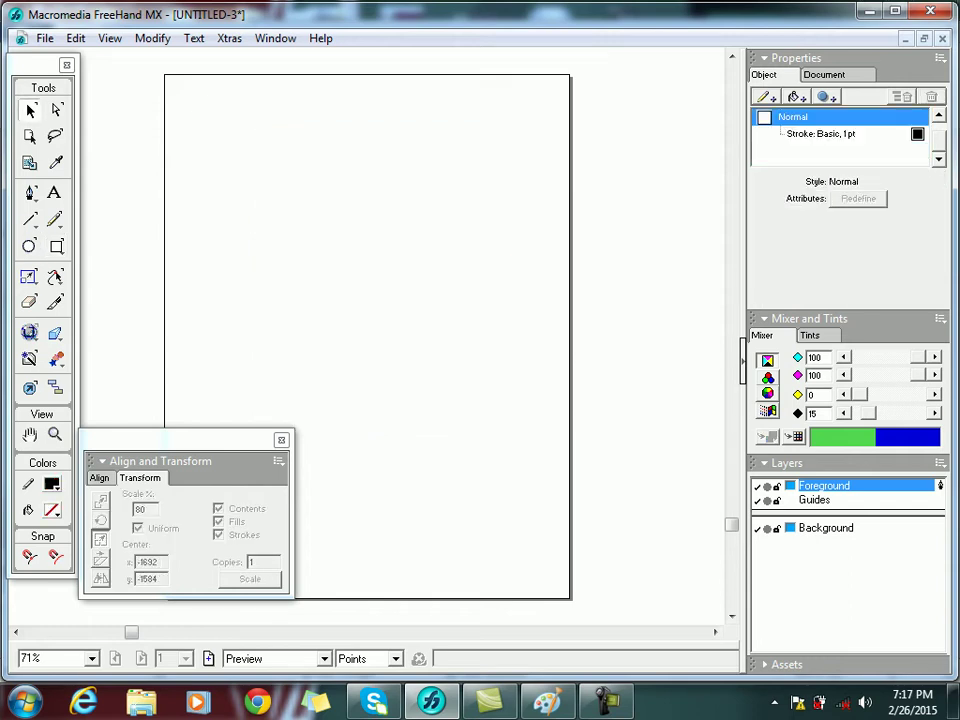
- Add a text block reading "MAJU" in the upper-left area of the page and select it
key("t")
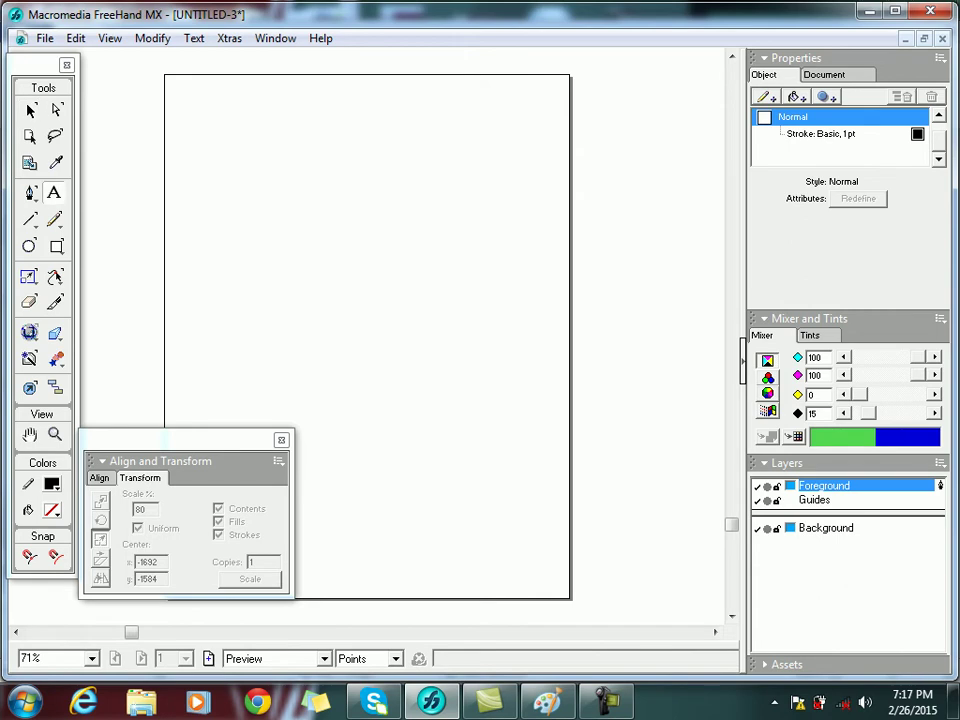
left_click(238, 188)
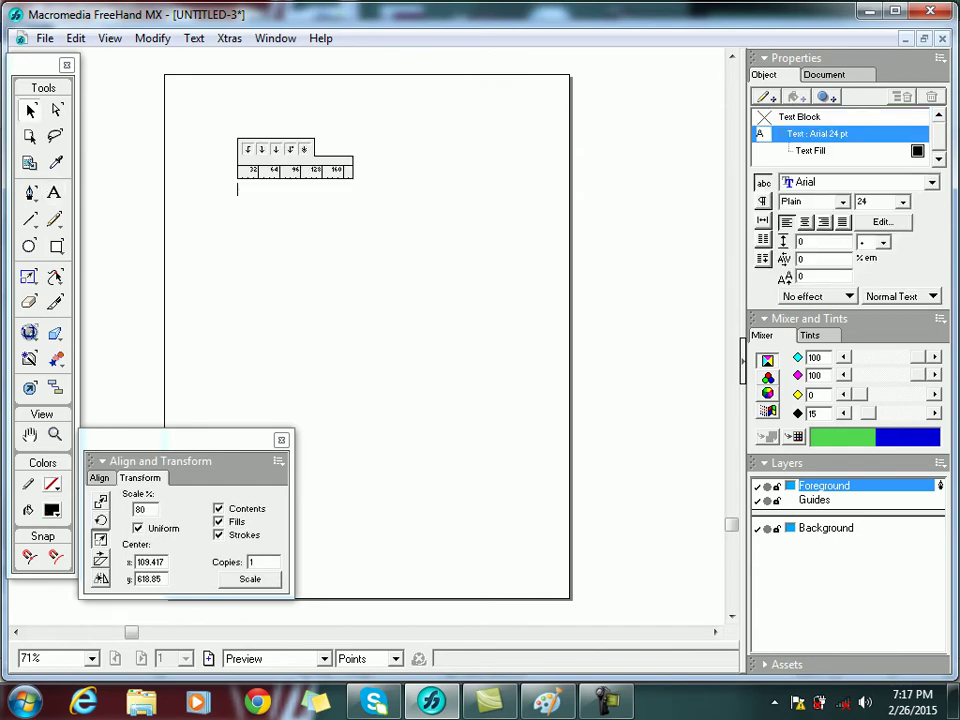
type("MAHU")
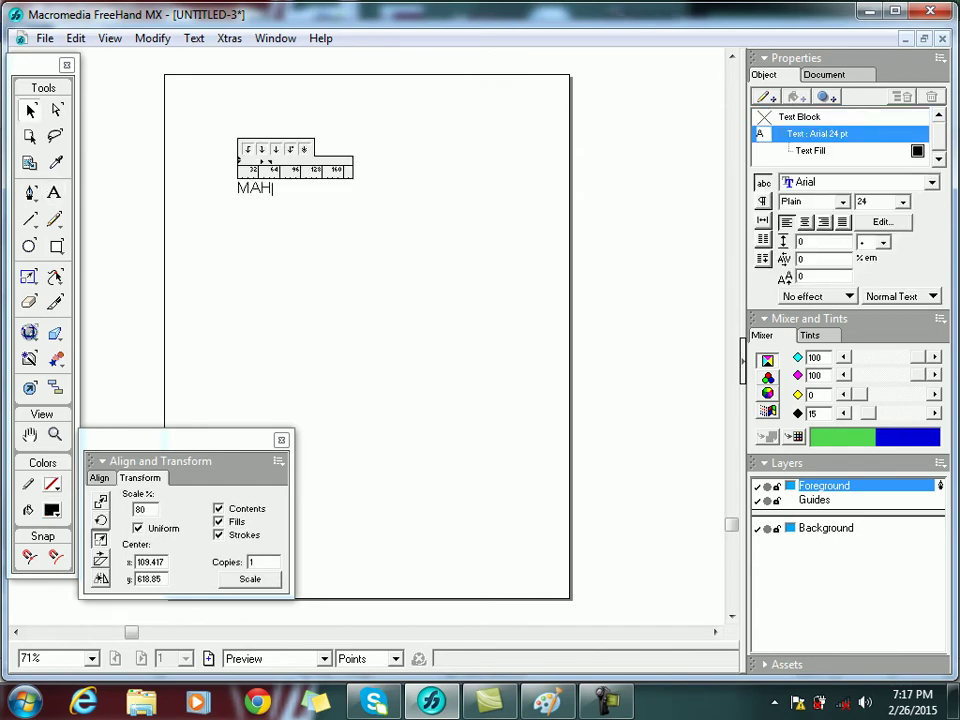
key("BackSpace")
key("BackSpace")
type("JU")
key("Escape")
left_click(259, 188)
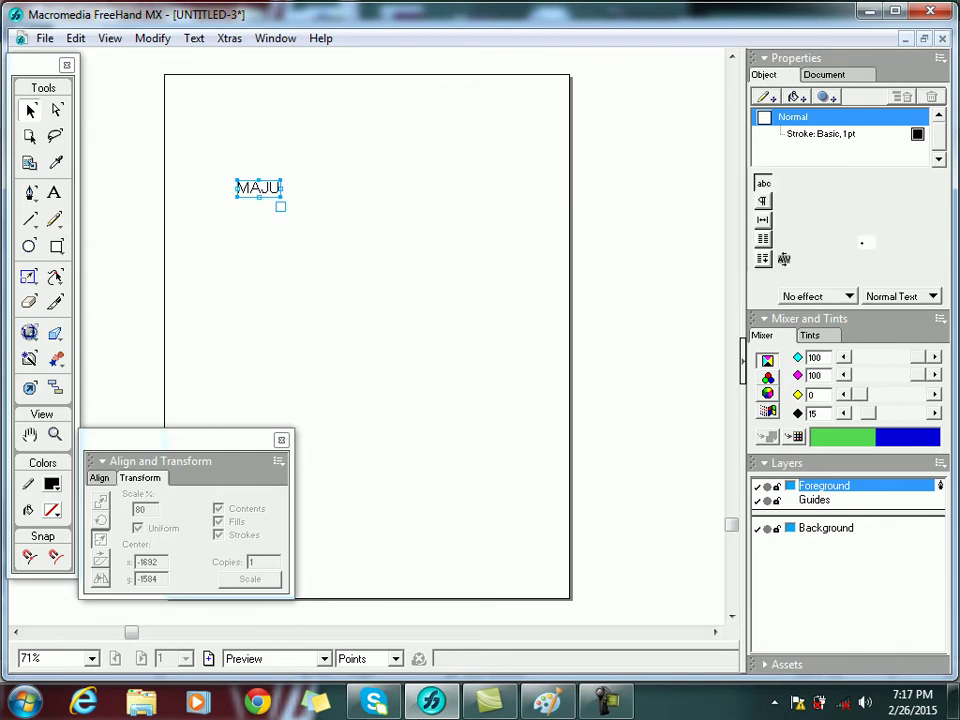
- Convert the MAJU text block to paths and select the resulting group
left_click(110, 38)
mouse_move(153, 38)
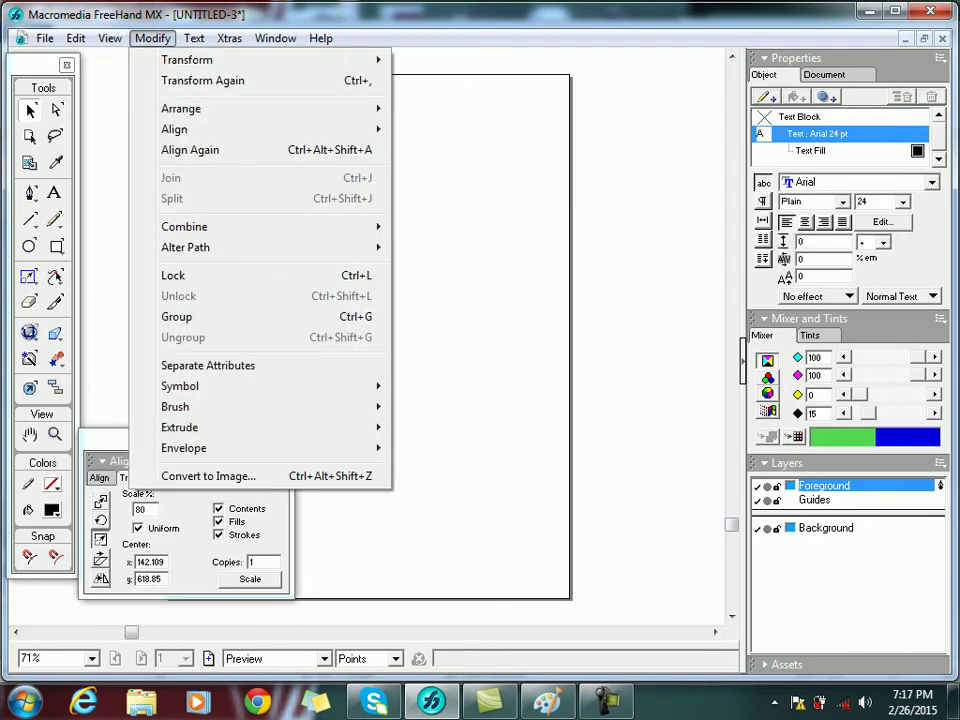
mouse_move(194, 38)
left_click(252, 378)
left_click_drag(206, 154, 310, 267)
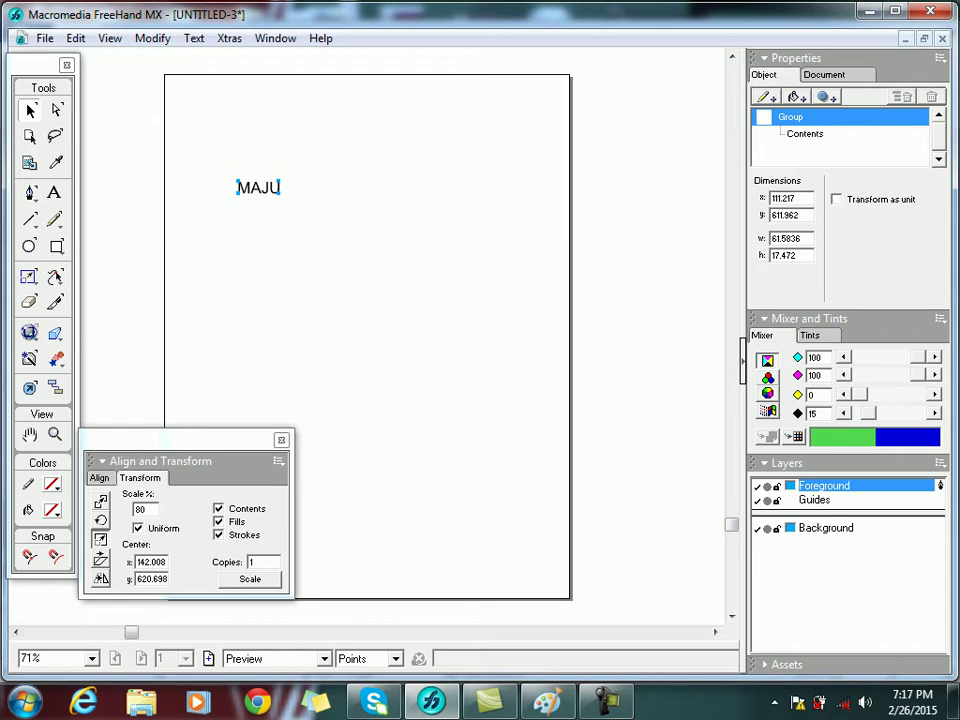
- Enlarge the MAJU lettering to about 363 by 103 points and place it near the middle of the page
left_click_drag(238, 193, 480, 125)
left_click_drag(430, 160, 411, 287)
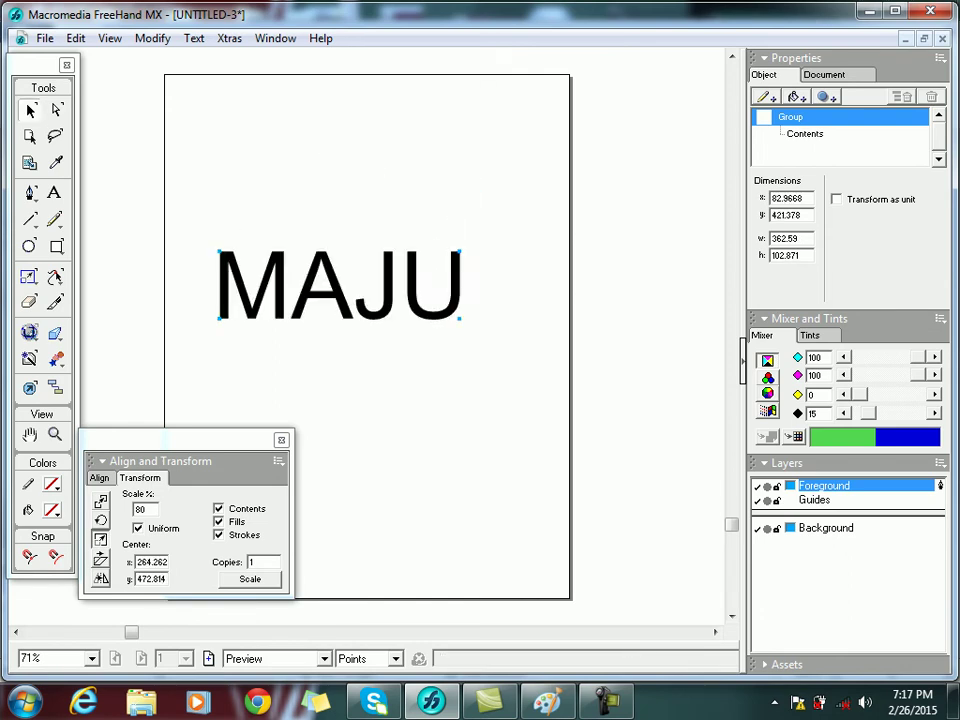
key("Tab")
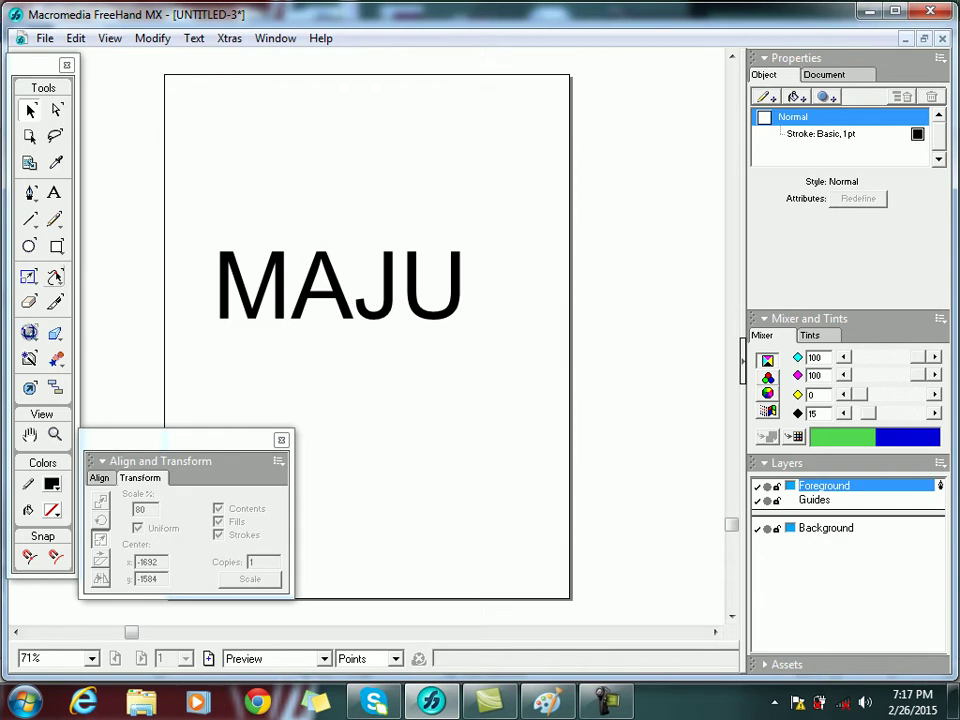
- Draw an unfilled ellipse about 265 by 316 points over the MAJU lettering and nudge it to about x 130, y 313
left_click(29, 246)
left_click_drag(224, 195, 401, 404)
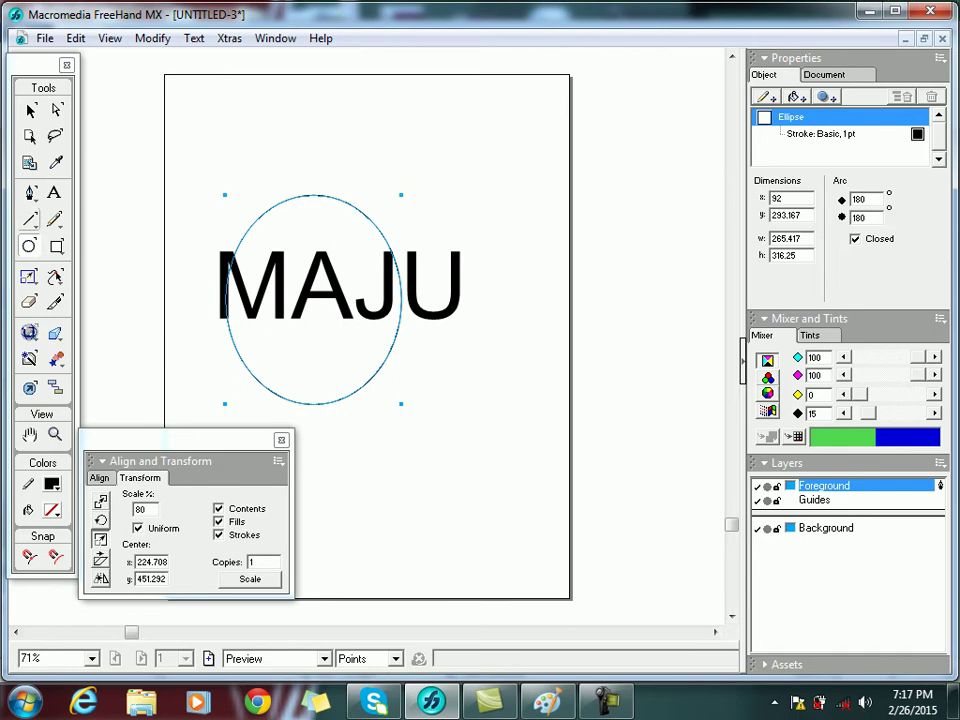
key("Up")
key("Up")
key("Up")
key("Up")
key("Up")
key("Up")
key("Up")
key("Up")
key("Up")
key("Up")
key("Up")
key("Up")
key("Up")
key("Up")
key("Up")
key("Up")
key("Up")
key("Up")
key("Up")
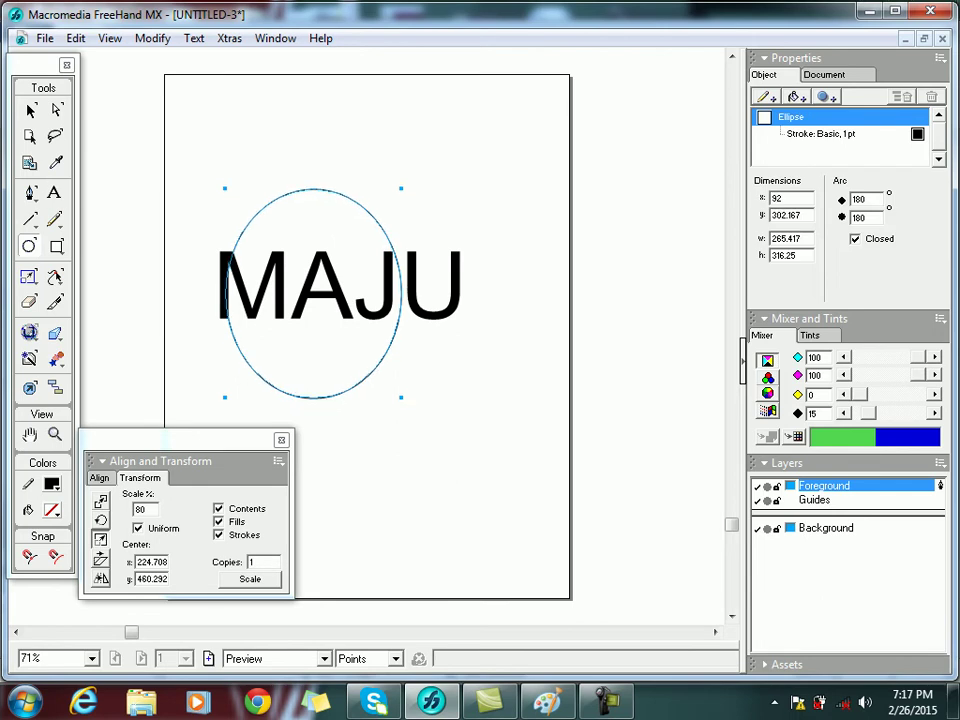
key("Right")
key("Right")
key("Right")
key("Right")
key("Right")
key("Right")
key("Right")
key("Right")
key("Right")
key("Right")
key("Right")
key("Right")
key("Right")
key("Right")
key("Right")
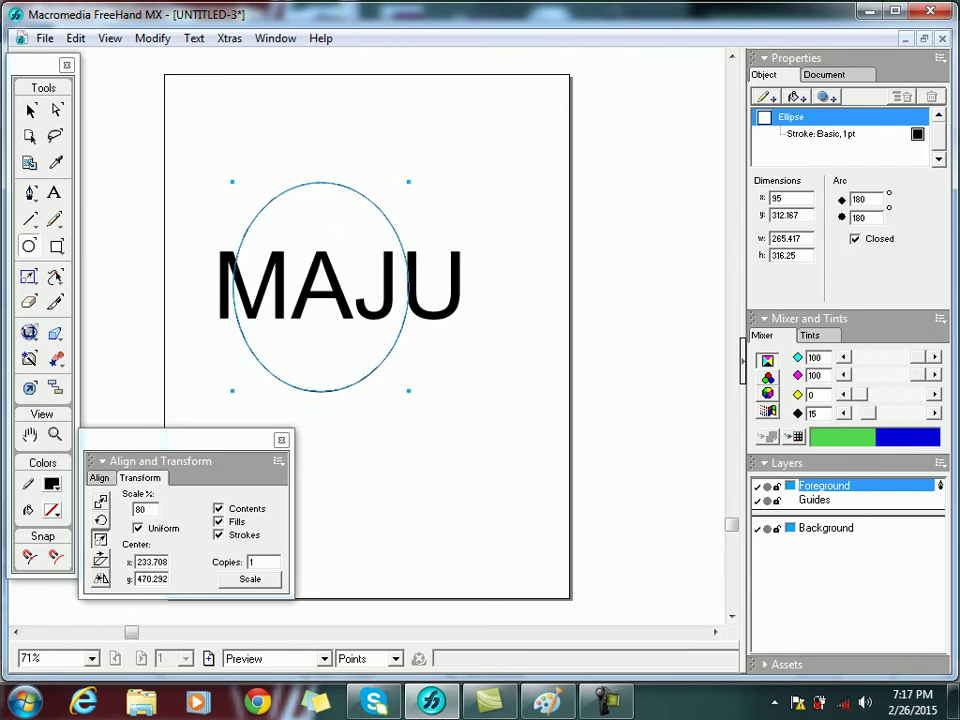
key("Right")
key("Right")
key("Right")
key("Up")
key("Up")
key("Up")
key("Up")
key("Up")
key("Up")
key("Up")
key("Up")
key("Up")
key("Up")
key("Up")
key("Up")
key("Up")
key("Up")
key("Up")
key("Up")
key("Up")
key("Up")
key("Up")
key("Up")
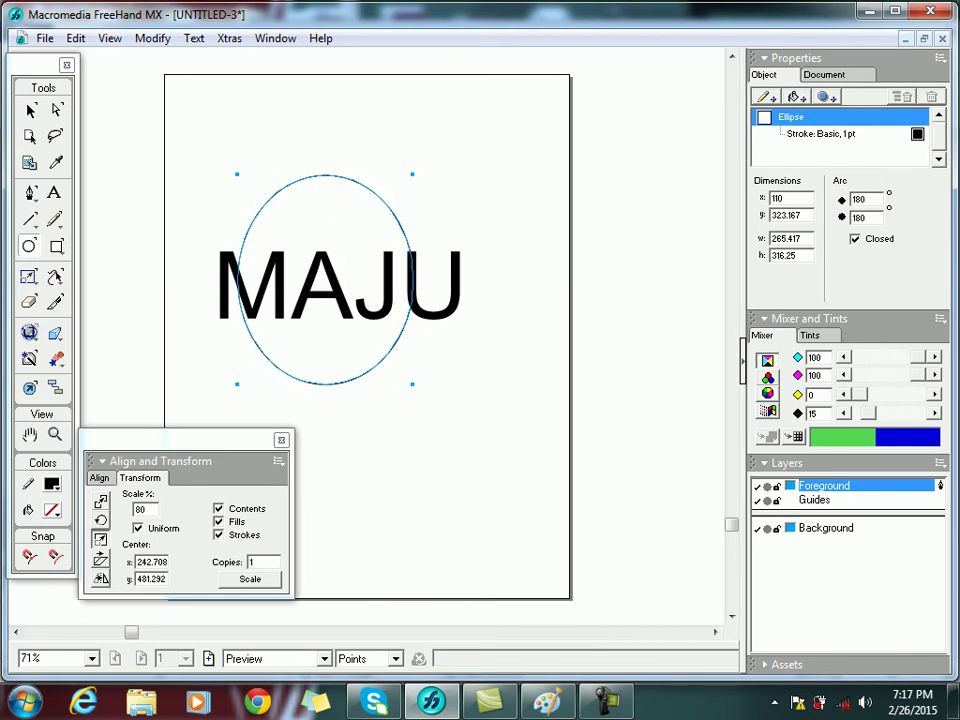
key("Right")
key("Right")
key("Right")
key("Right")
key("Right")
key("Right")
key("Right")
key("Right")
key("Right")
key("Right")
key("Down")
key("Down")
key("Down")
key("Down")
key("Down")
key("Down")
key("Down")
key("Down")
key("Down")
key("Down")
key("Down")
key("Down")
key("Down")
key("Down")
key("Down")
key("Down")
key("Down")
key("Down")
key("Down")
key("Down")
key("Right")
key("Right")
key("Right")
key("Right")
key("Right")
key("Right")
key("Right")
key("Right")
key("Right")
key("Right")
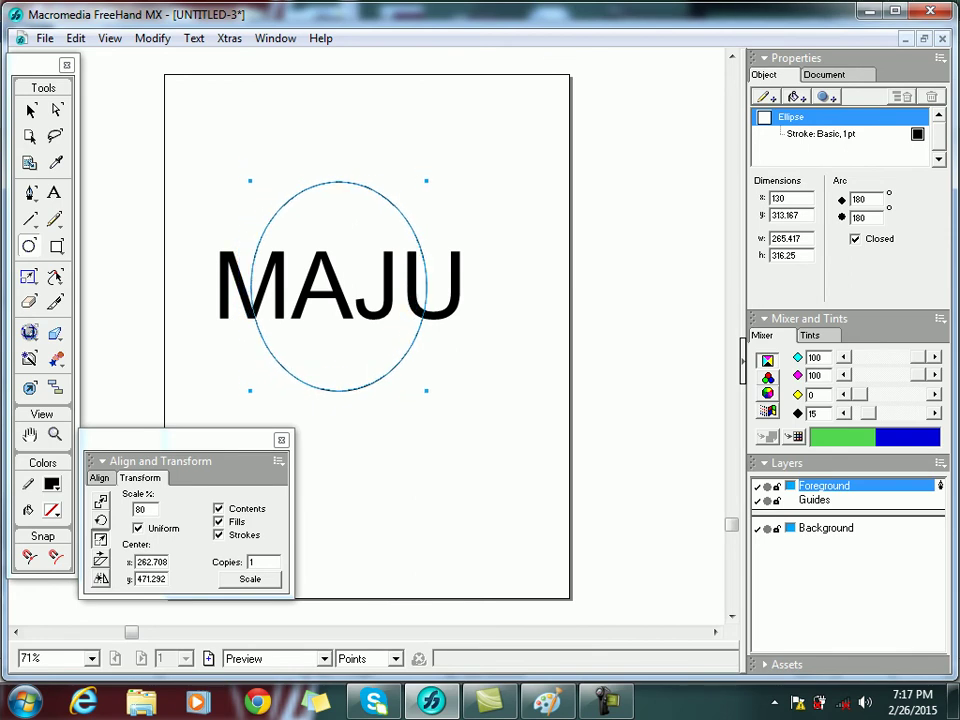
- Fill the ellipse with medium blue and add a Basic Transparency effect to it
left_click(51, 510)
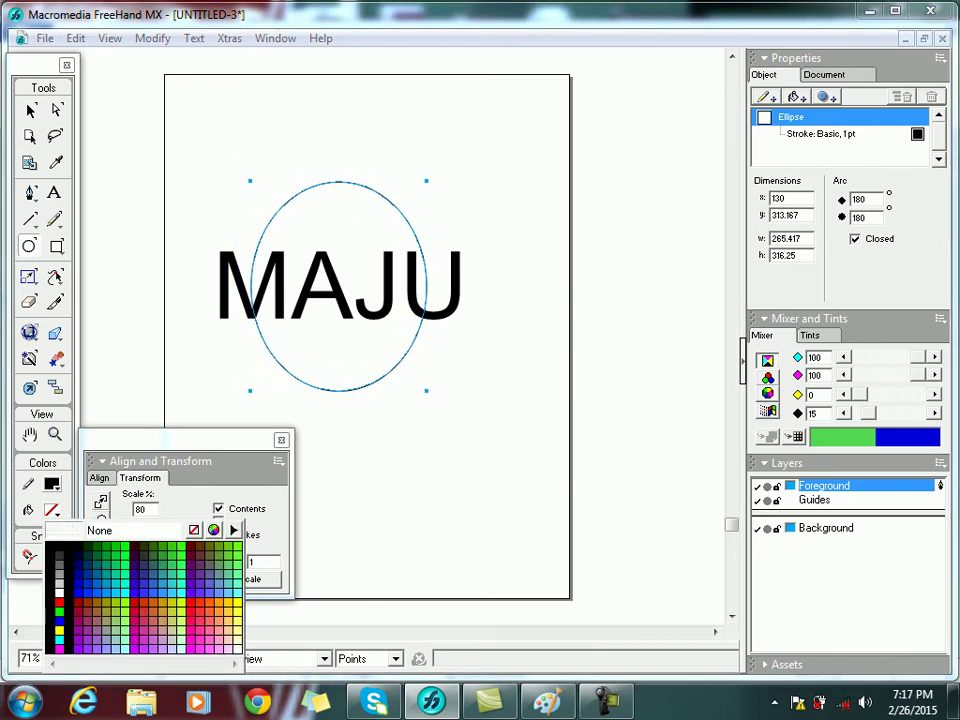
left_click(152, 594)
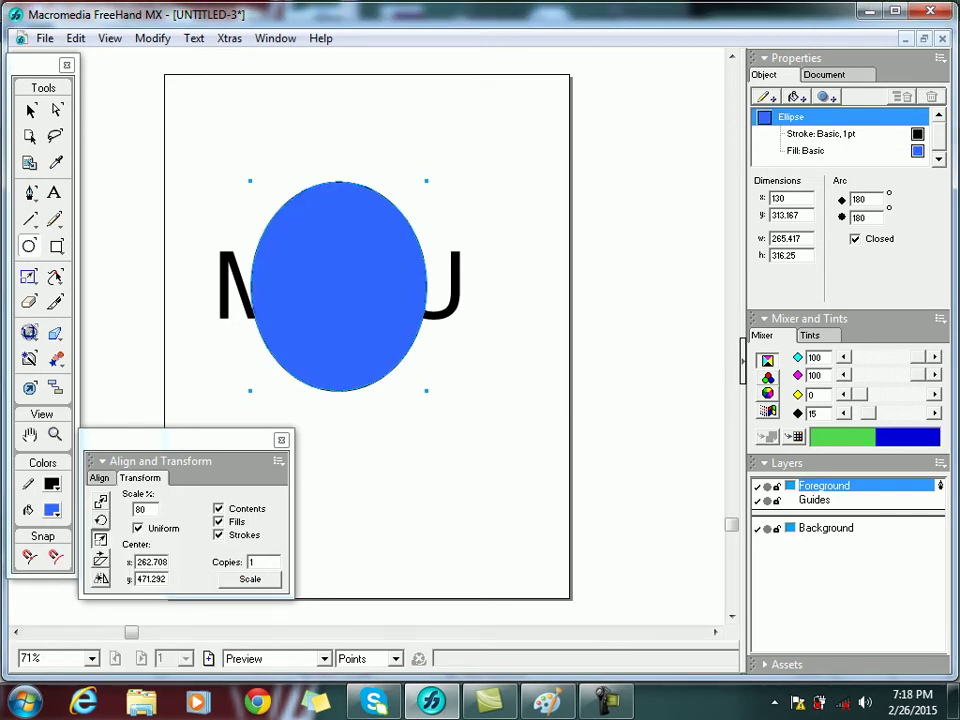
left_click(798, 96)
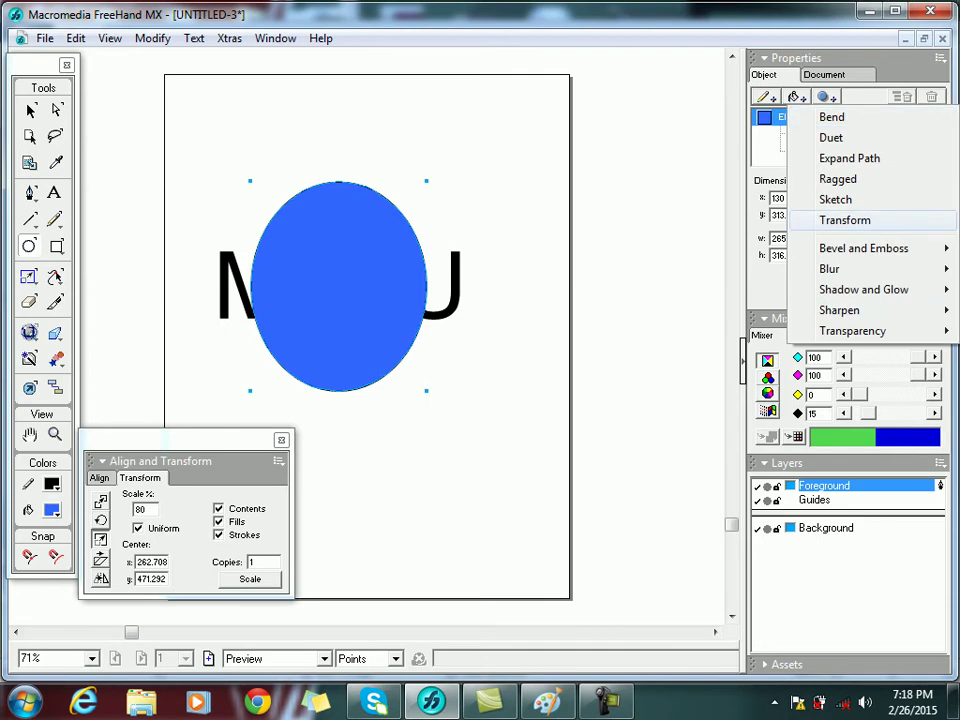
mouse_move(852, 331)
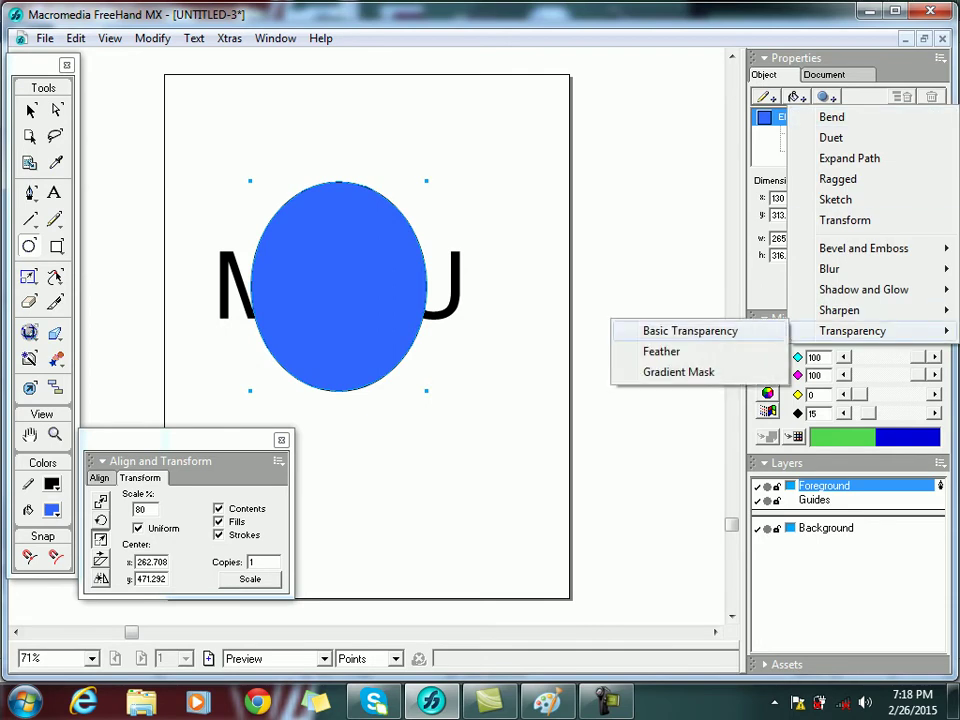
left_click(690, 331)
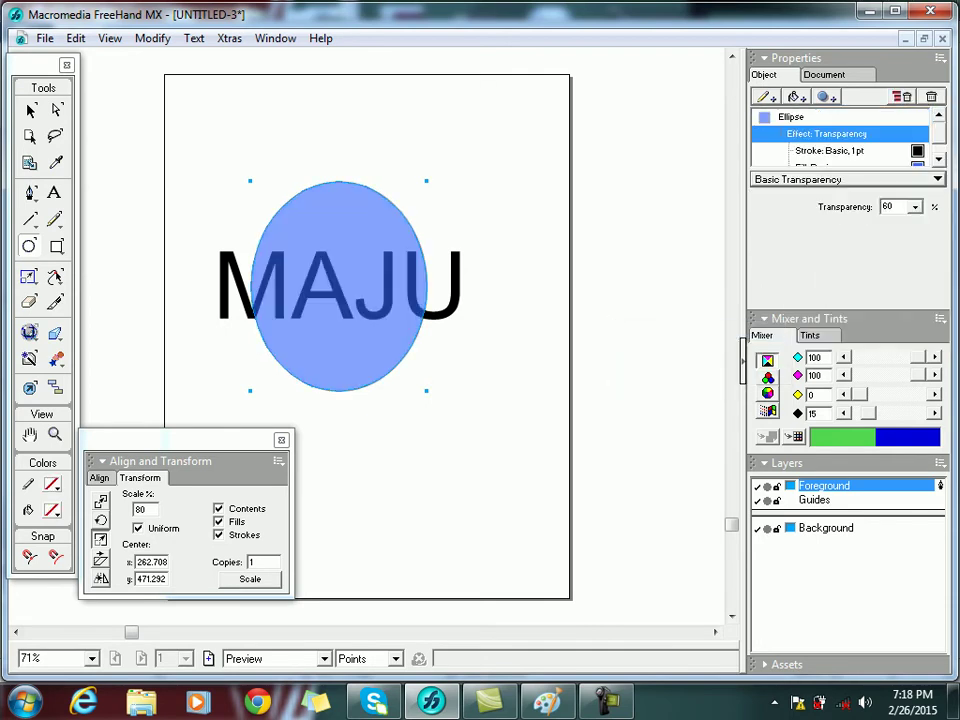
- Change the ellipse's basic fill to a Lens fill of the Transparency type
left_click(938, 159)
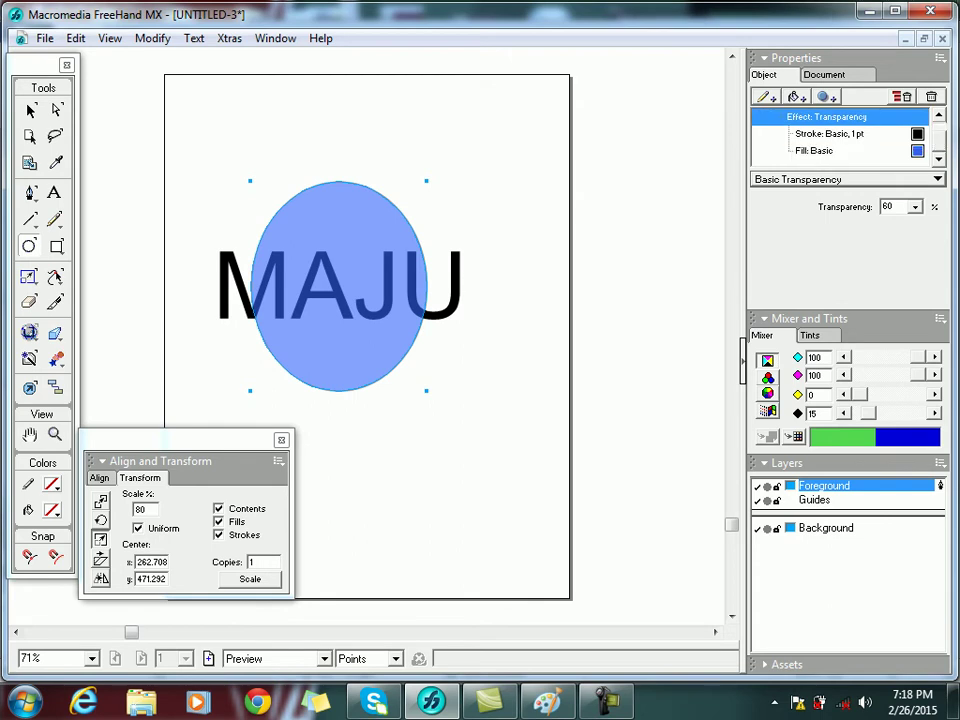
left_click(815, 151)
left_click(937, 180)
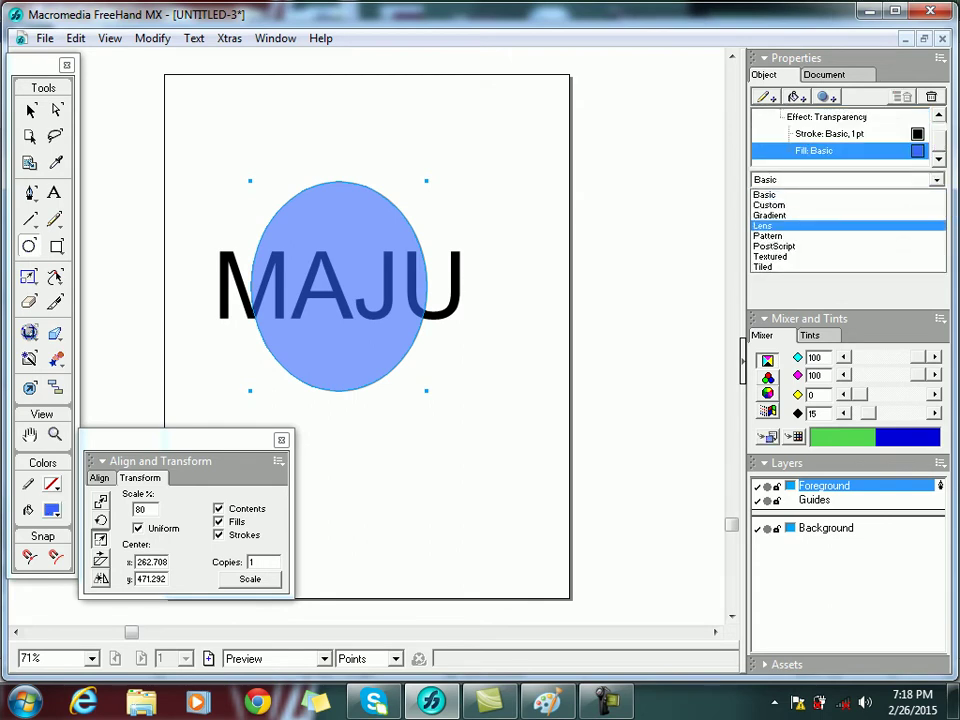
left_click(763, 225)
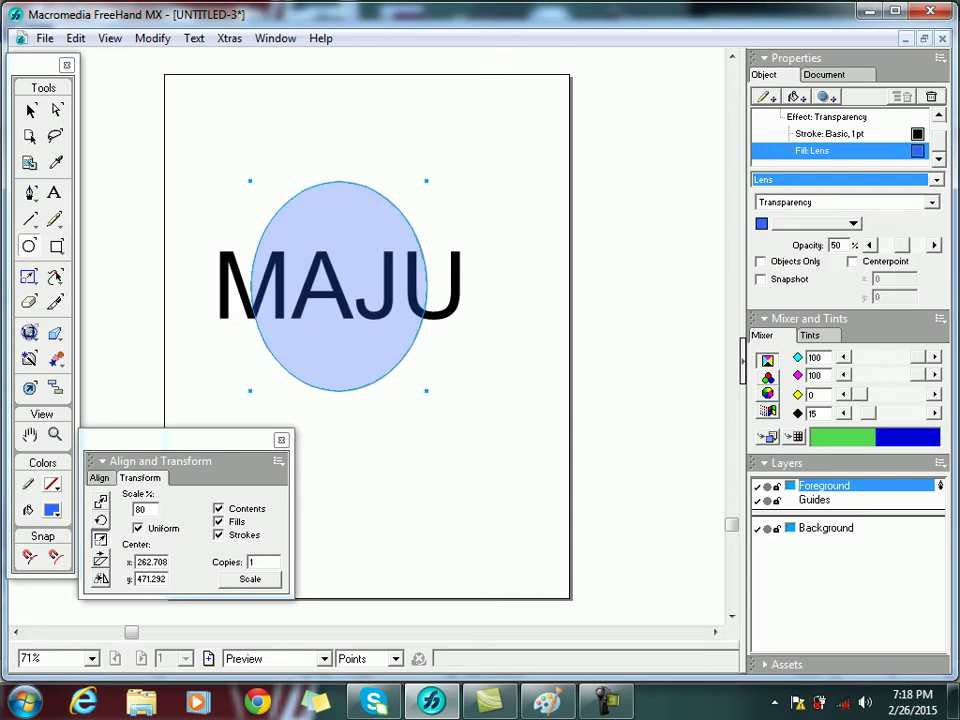
mouse_move(902, 245)
left_mouse_down()
mouse_move(892, 245)
mouse_move(914, 245)
mouse_move(900, 245)
left_mouse_up()
left_click(932, 203)
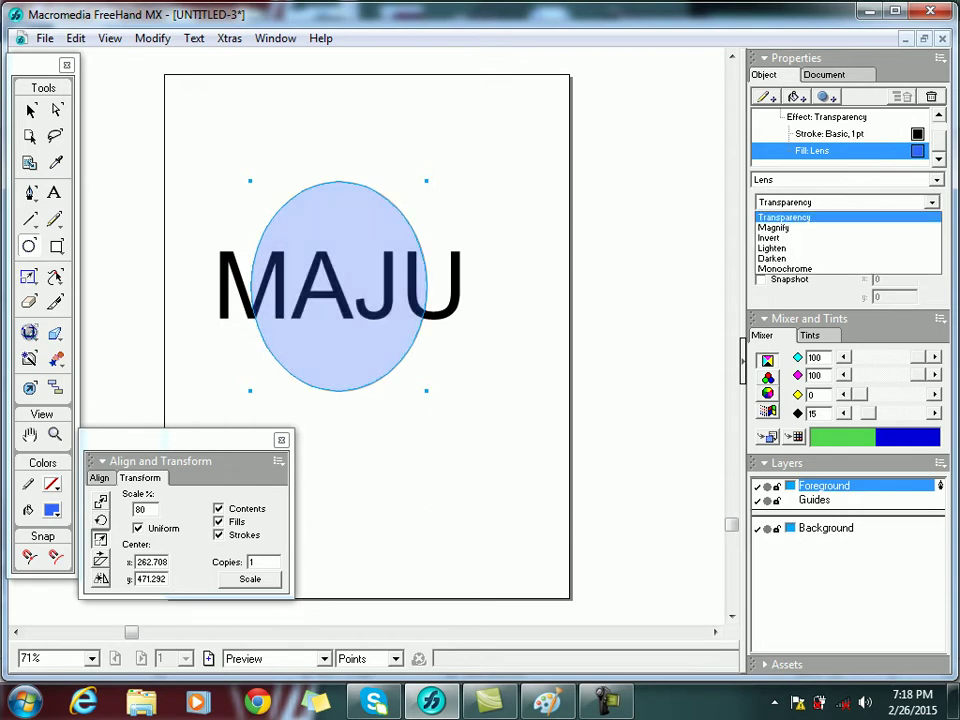
left_click(800, 217)
- Try the ellipse's lens opacity at 0% and at 100%
left_click_drag(901, 245, 888, 245)
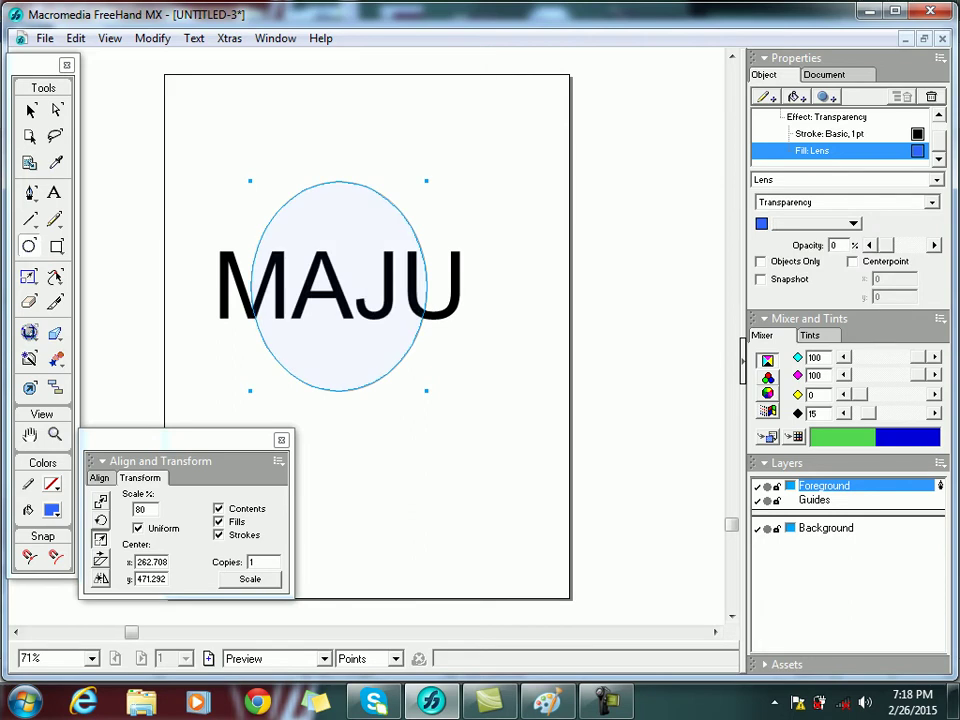
type("0")
key("Return")
type("100")
key("Return")
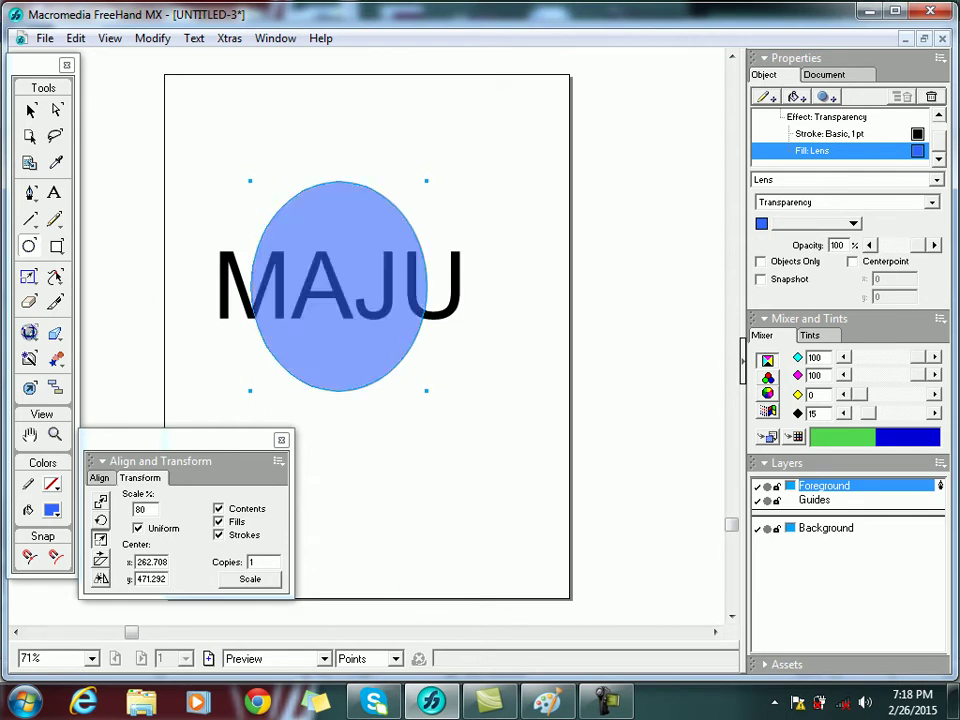
- Lower the ellipse's lens opacity to 84%
left_click_drag(918, 245, 915, 245)
key("Left")
key("Left")
key("Left")
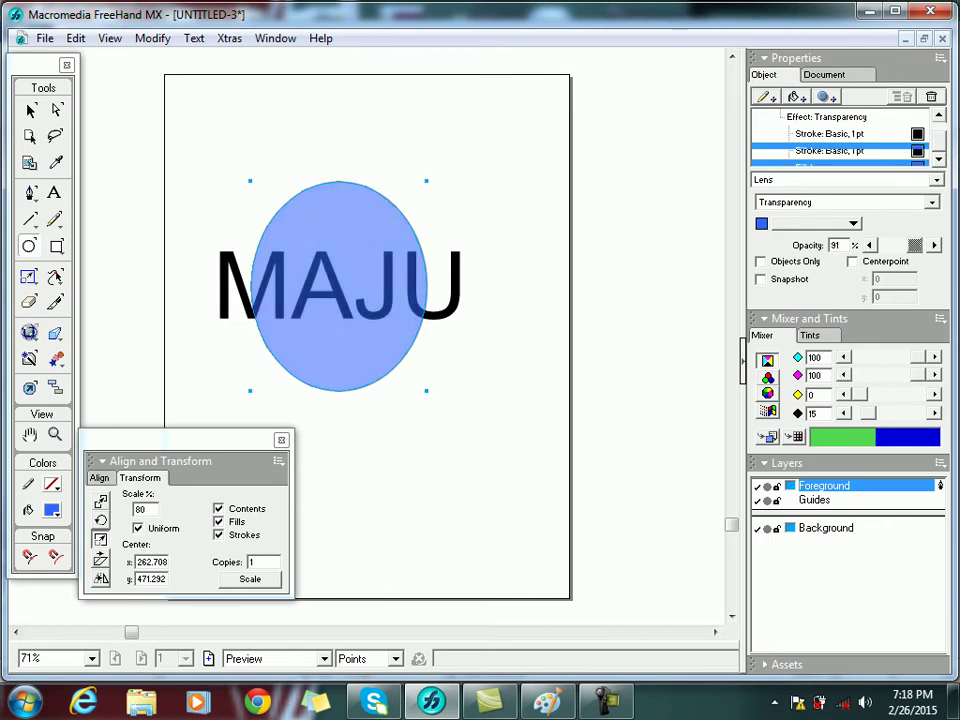
type("84")
key("Return")
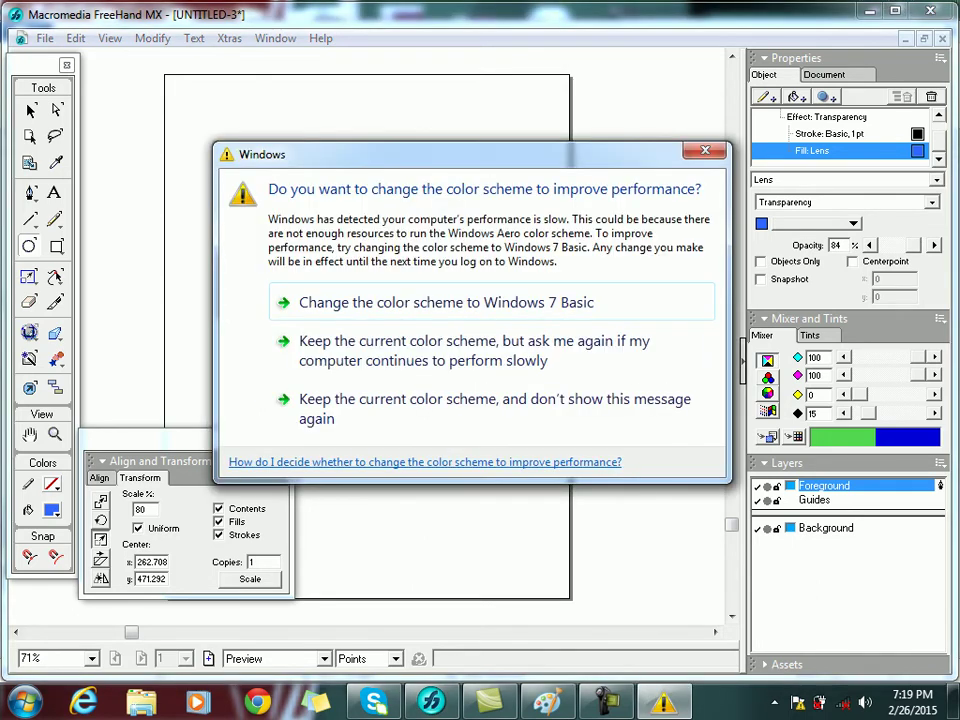
- Dismiss the Windows colour scheme prompt and reduce the ellipse's lens opacity to 68%
key("Escape")
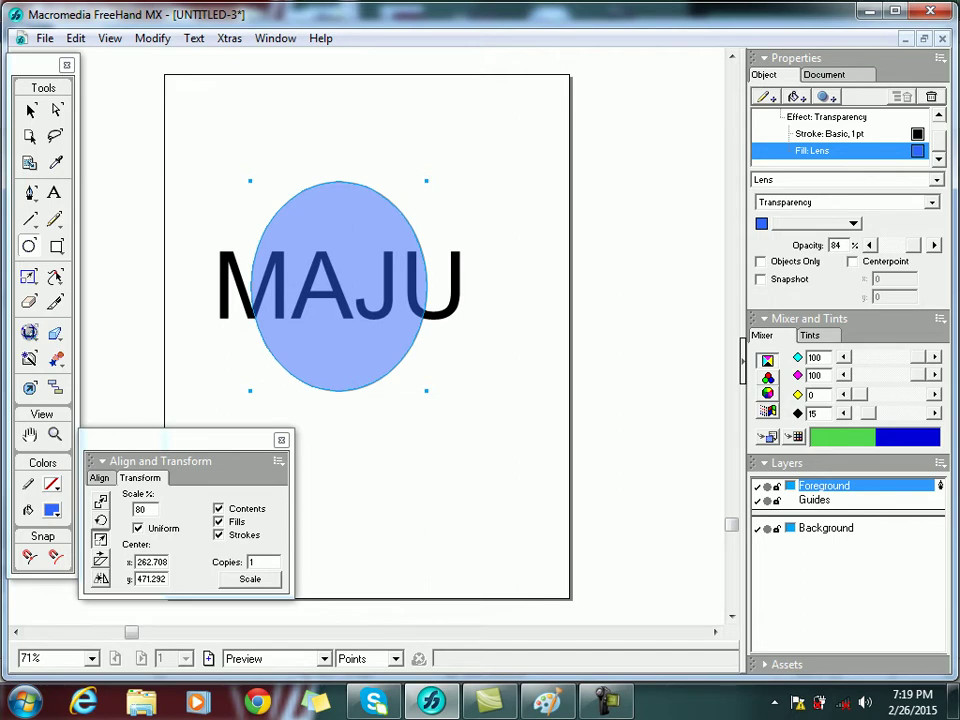
left_click(932, 202)
left_click(932, 202)
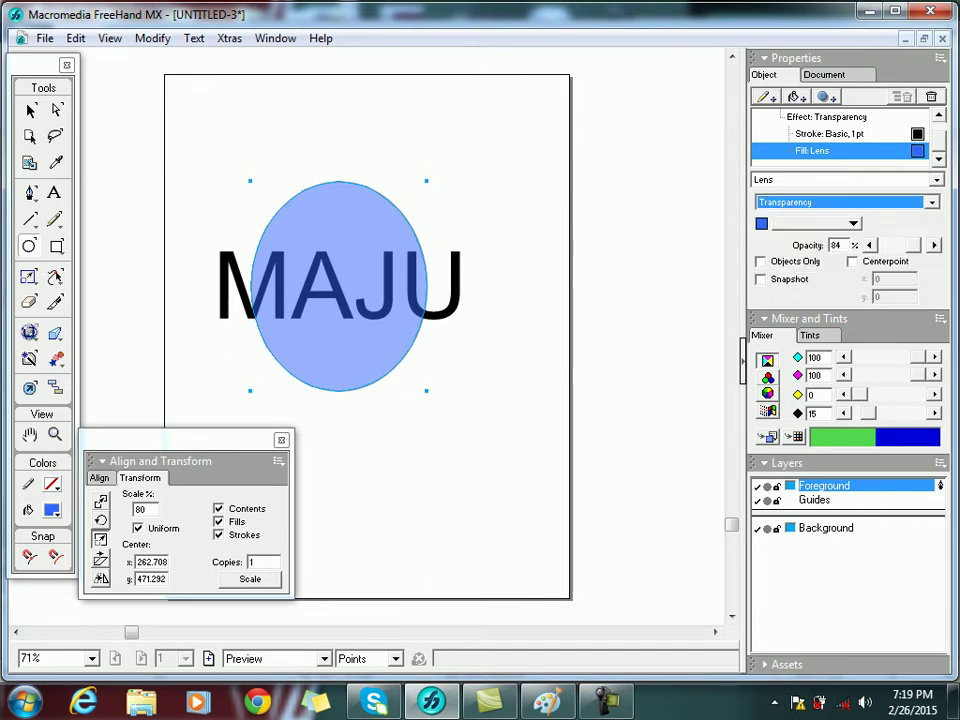
left_click_drag(914, 245, 908, 245)
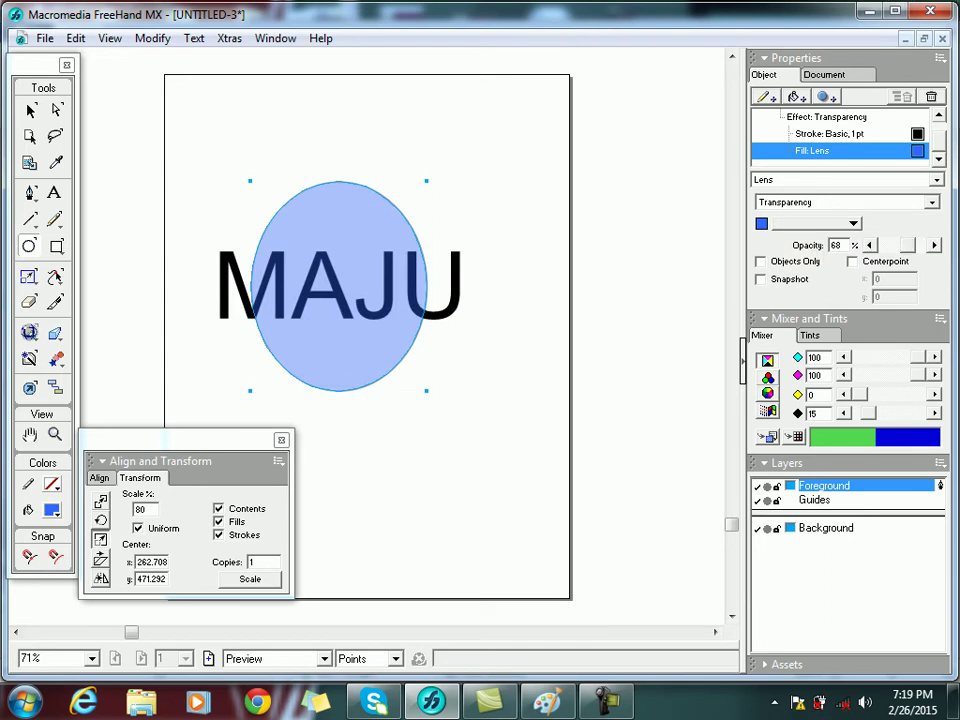
- Switch the lens fill's Objects Only option on and off to compare its effect on the lettering and the empty area
left_click(761, 262)
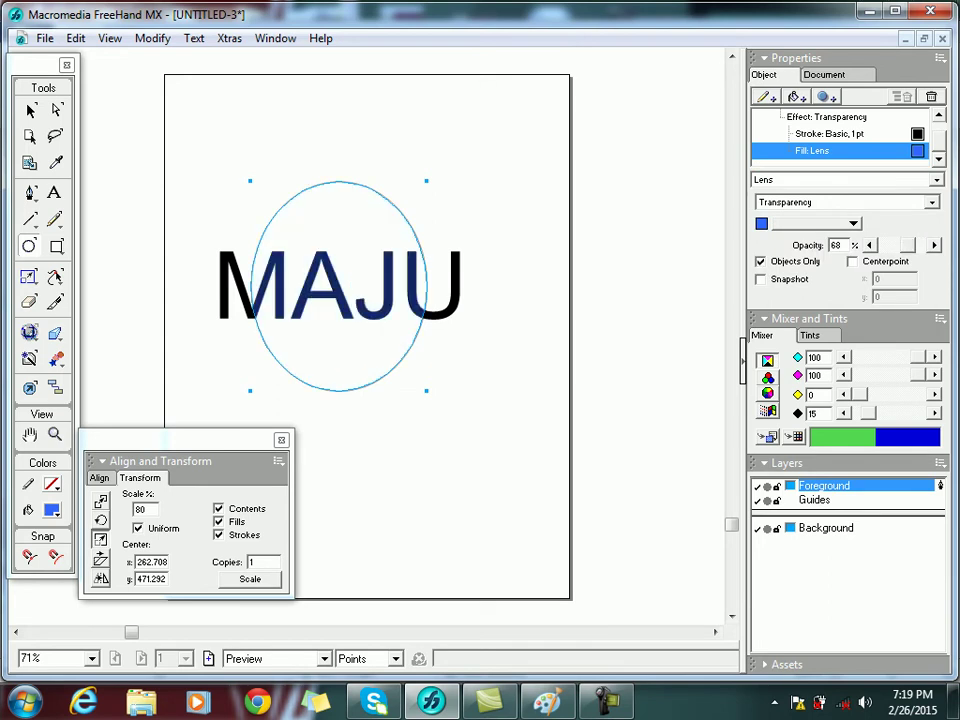
left_click(760, 261)
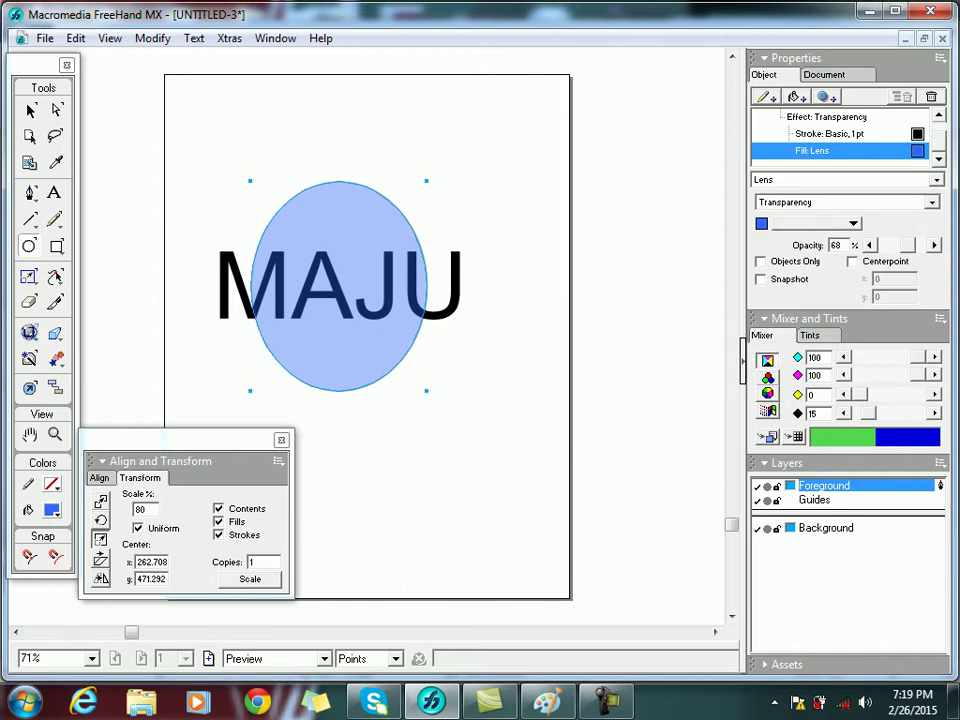
left_click(761, 262)
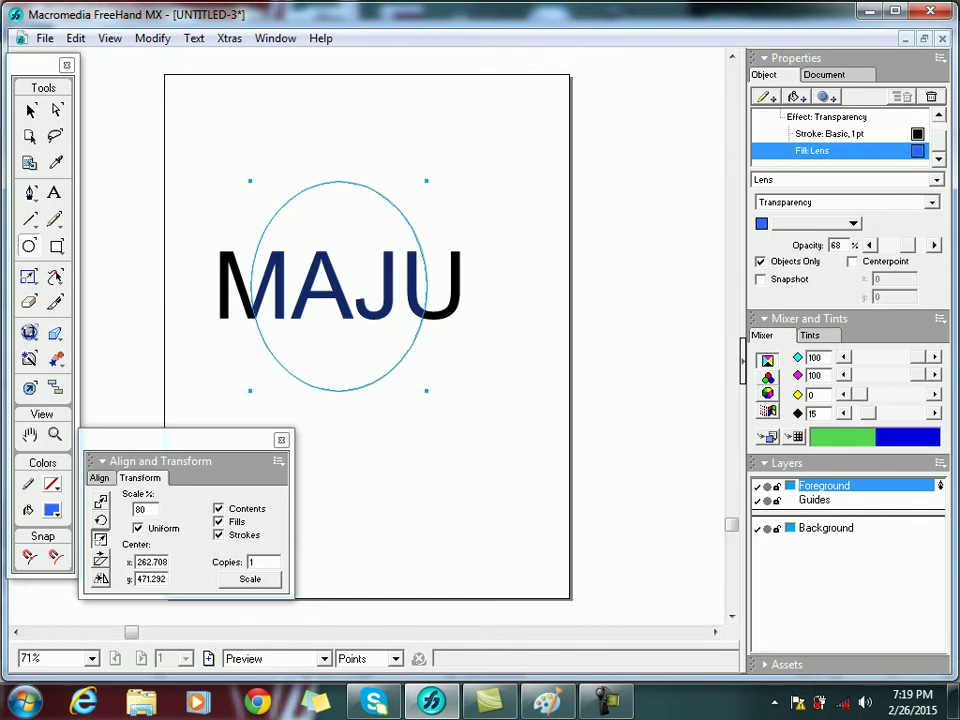
key("v")
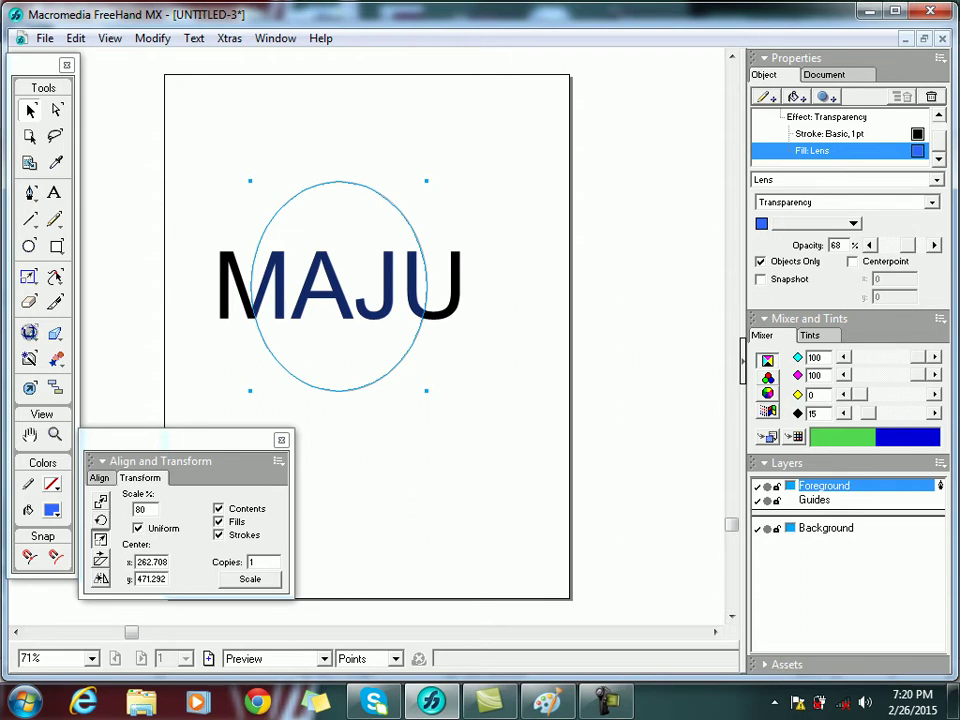
left_click(761, 262)
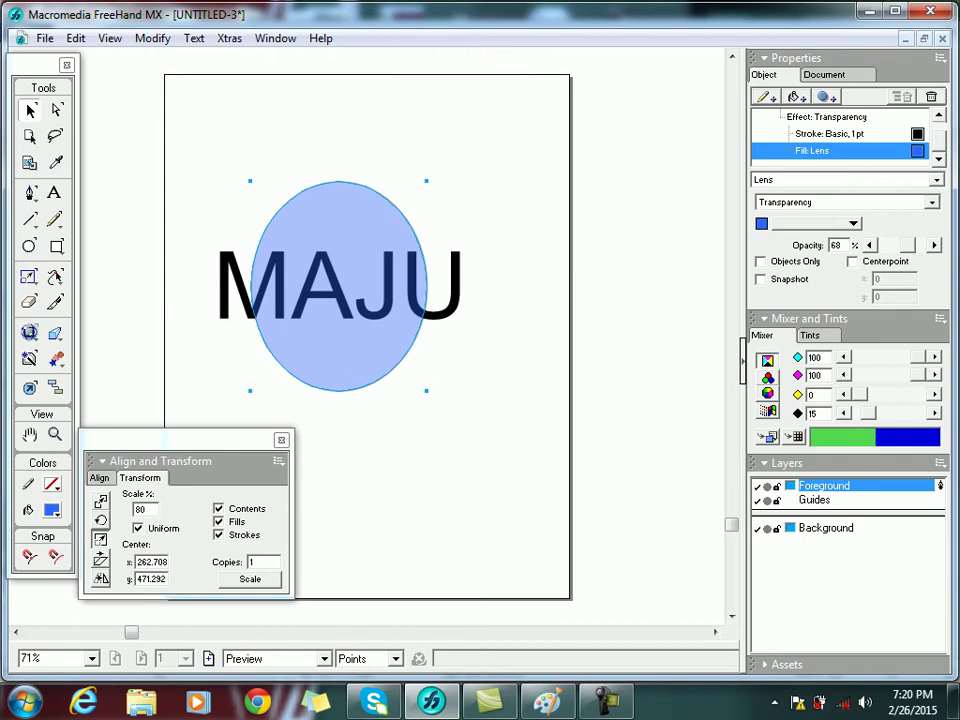
- Try a yellow lens colour on the ellipse with Objects Only on, dismissing the Windows colour scheme prompt
left_click(52, 510)
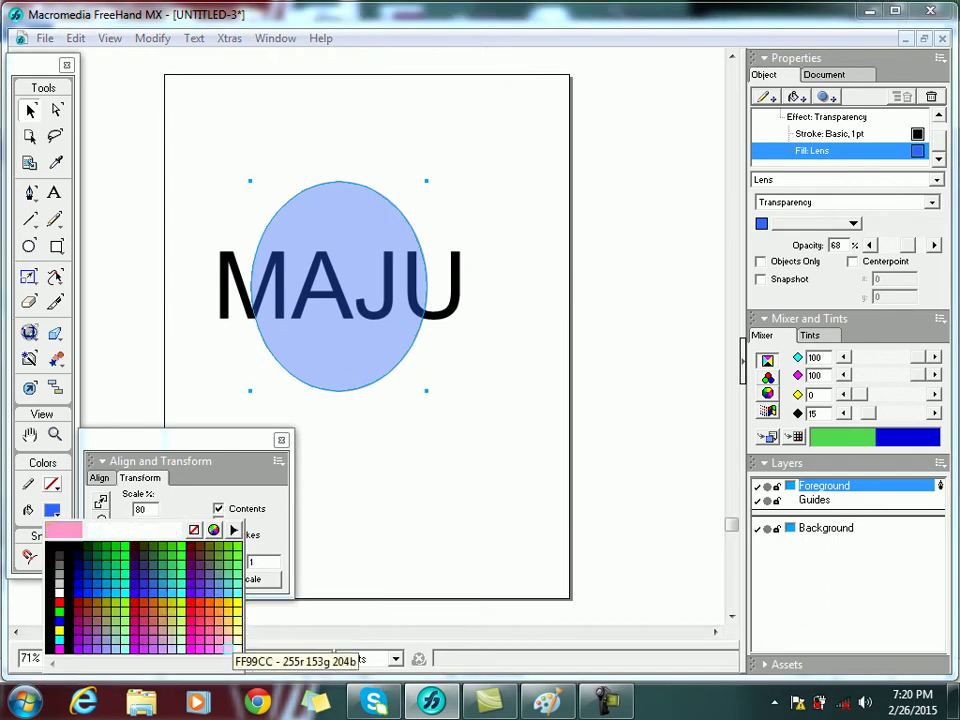
left_click(237, 607)
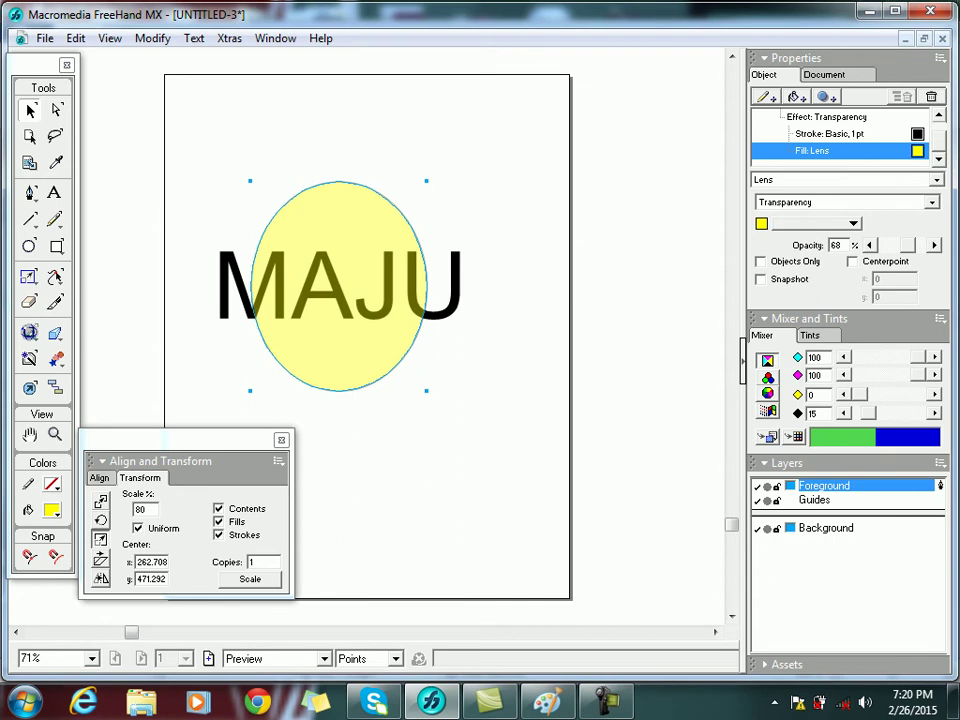
left_click(761, 262)
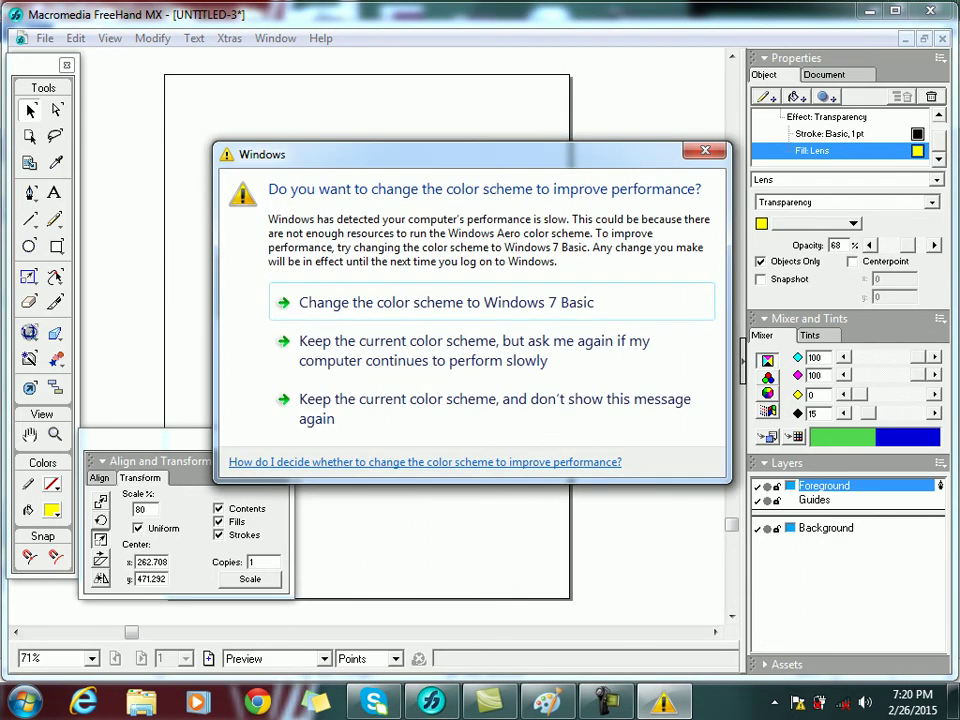
key("Escape")
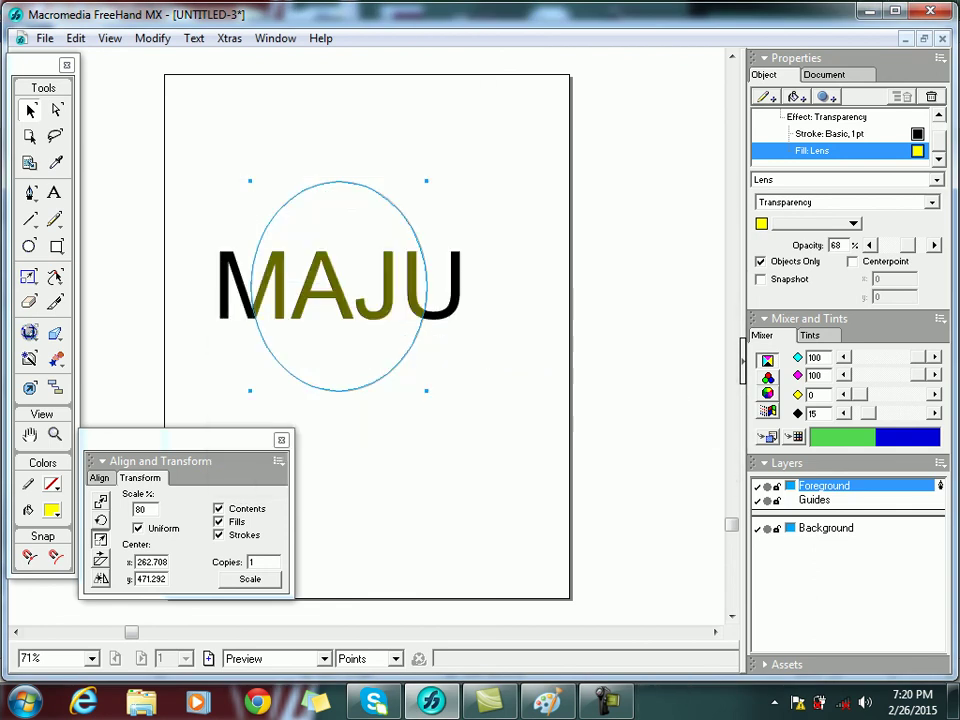
- Turn on Snapshot for the lens fill and move the ellipse off the MAJU lettering, past the page's right edge
left_click(761, 280)
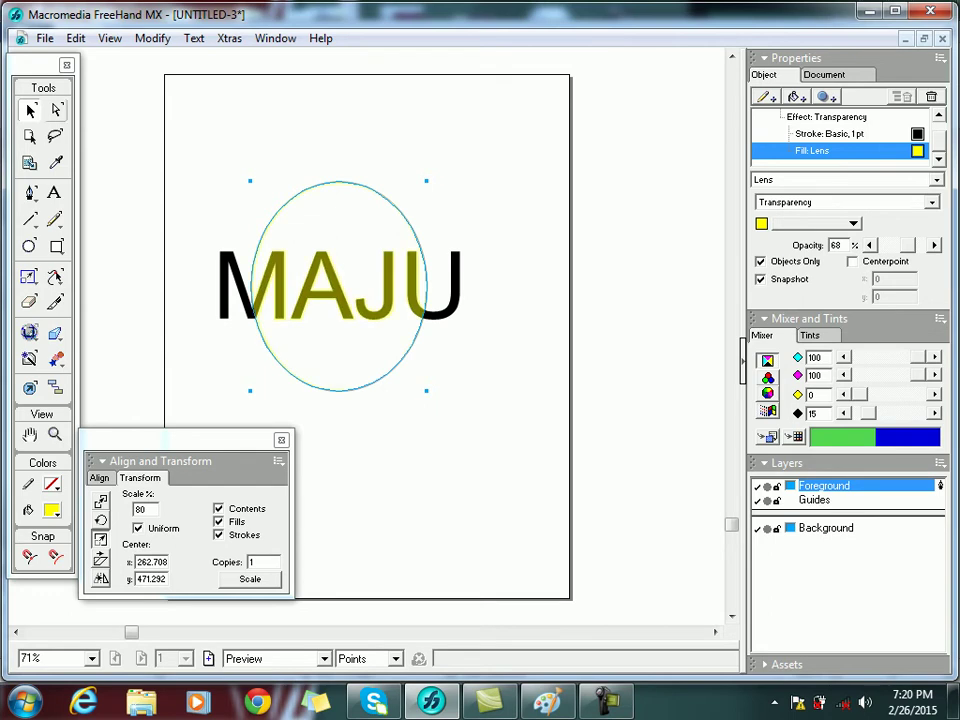
left_click_drag(314, 220, 421, 179)
left_click_drag(438, 249, 578, 240)
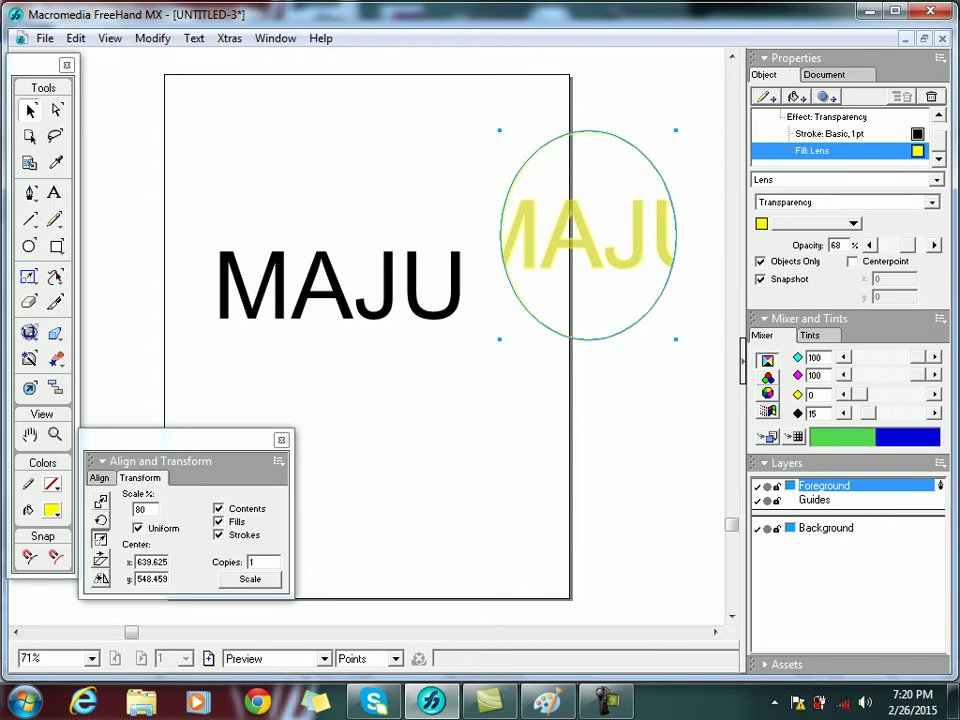
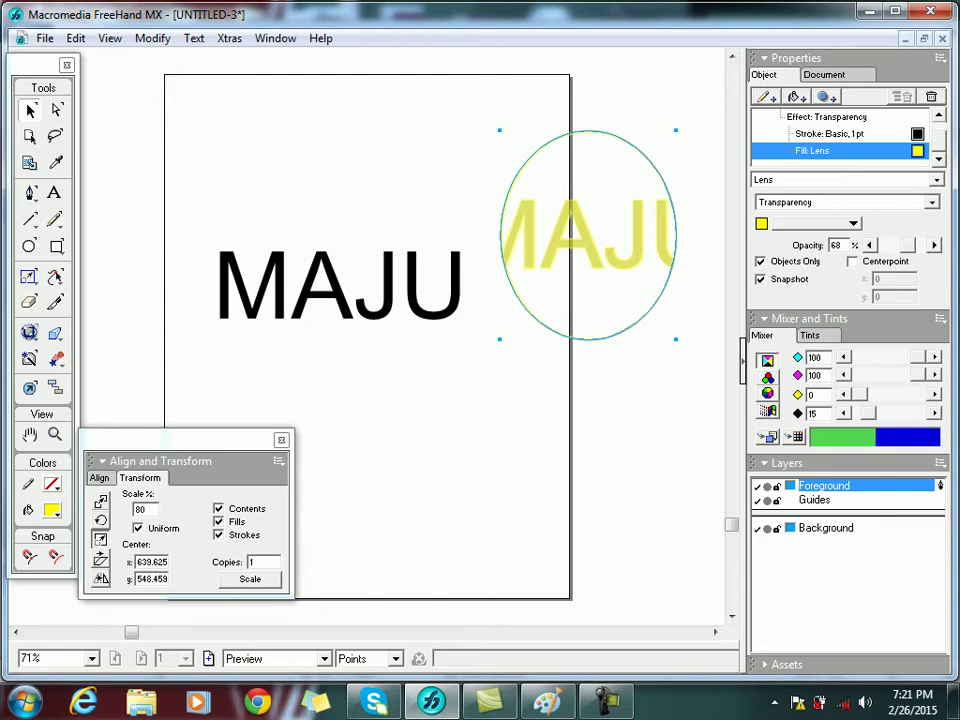
- Undo the ellipse move, the Snapshot and Objects Only options, and the yellow lens colour
key("ctrl+z")
key("ctrl+z")
key("ctrl+z")
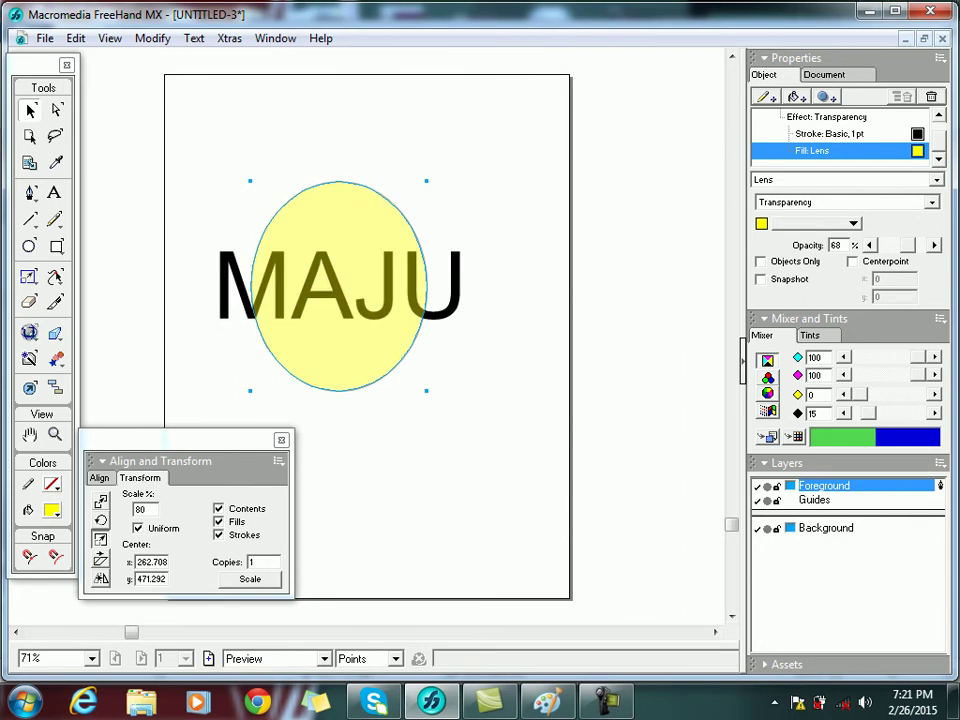
key("ctrl+z")
- Change the ellipse's lens type to Magnify and move the ellipse over the letters JU
left_click(936, 180)
left_click(936, 180)
left_click(932, 203)
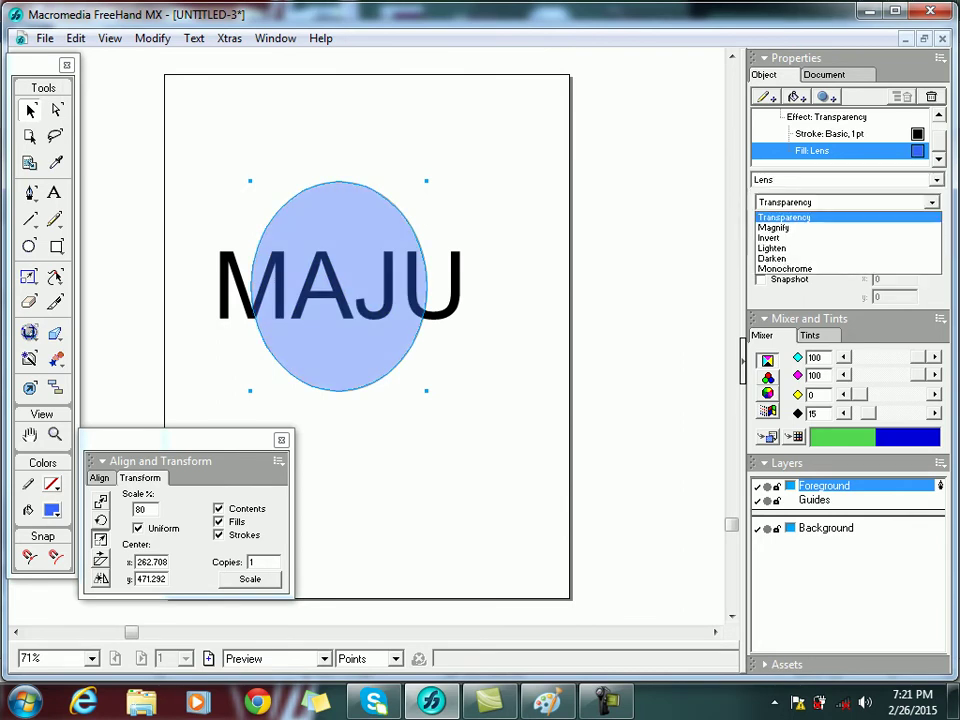
left_click(773, 227)
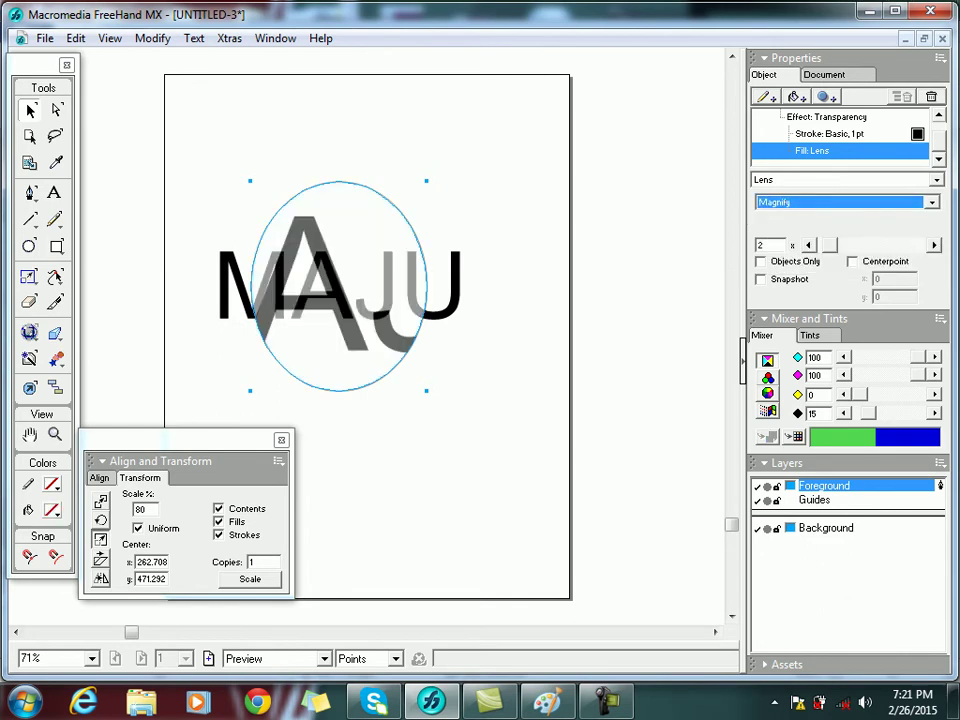
left_click_drag(340, 286, 362, 288)
left_click_drag(364, 288, 408, 293)
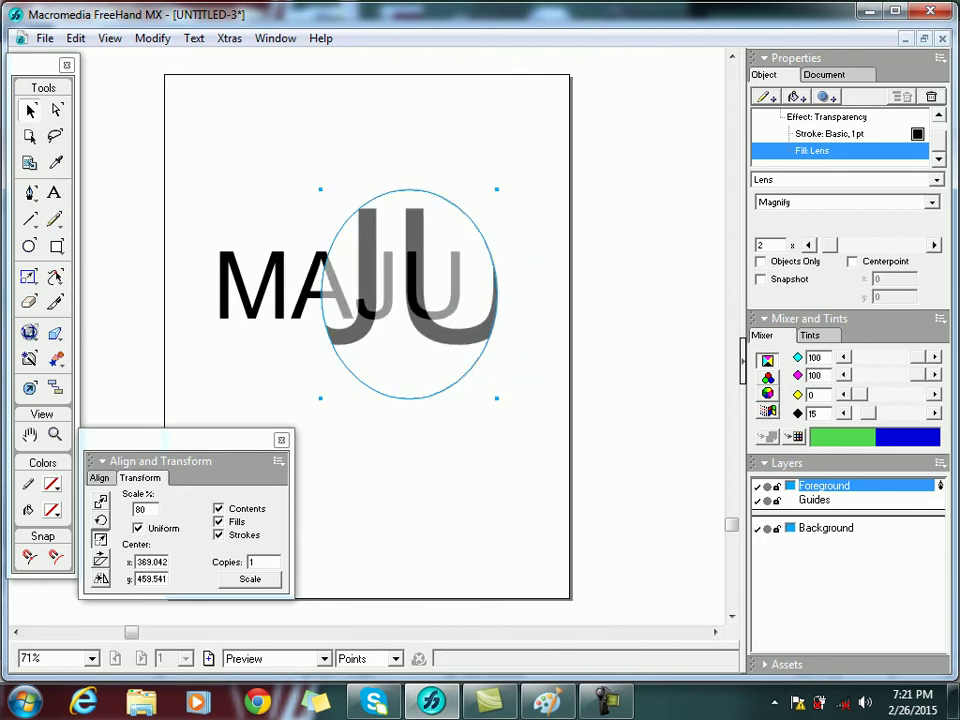
- Try the Magnify lens at 4x and at 1x, ending at 2x magnification
double_click(763, 245)
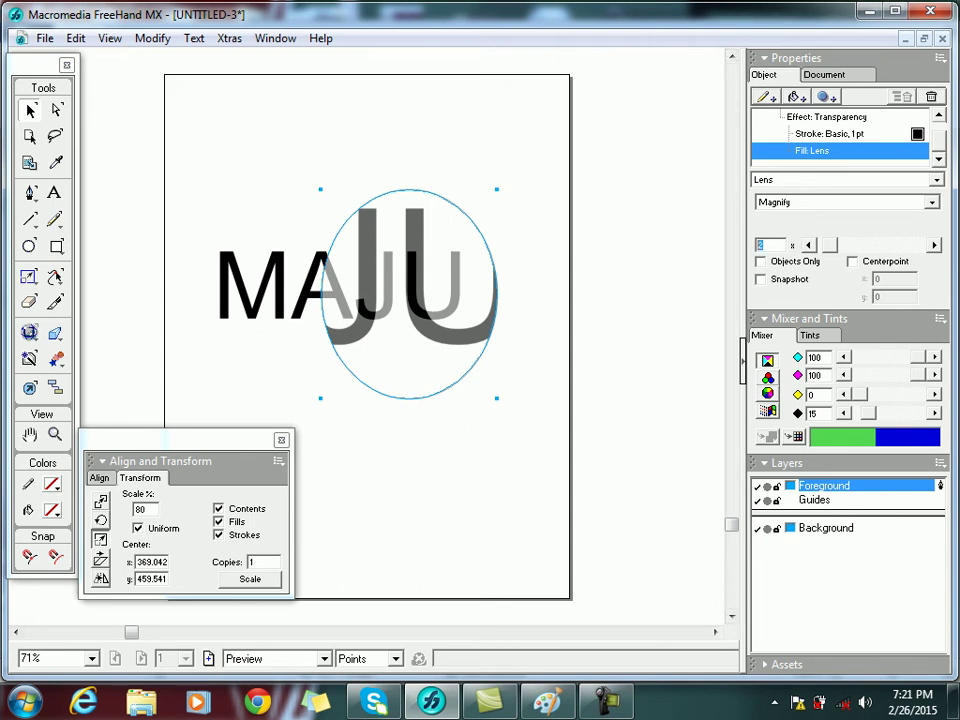
type("4")
key("Return")
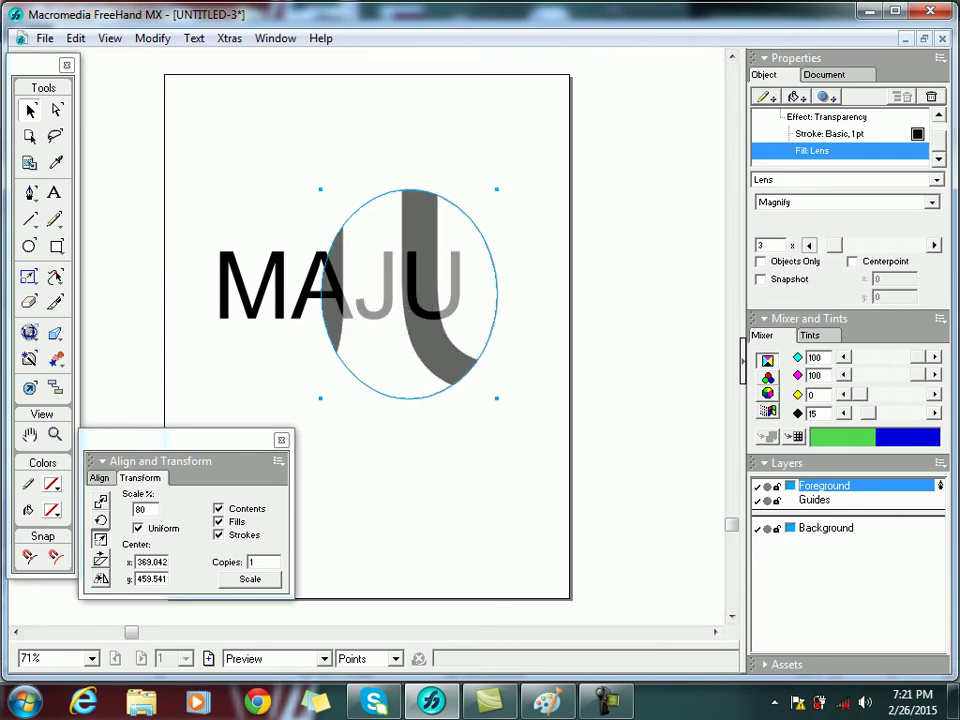
left_click(808, 245)
left_click(808, 245)
left_click(808, 245)
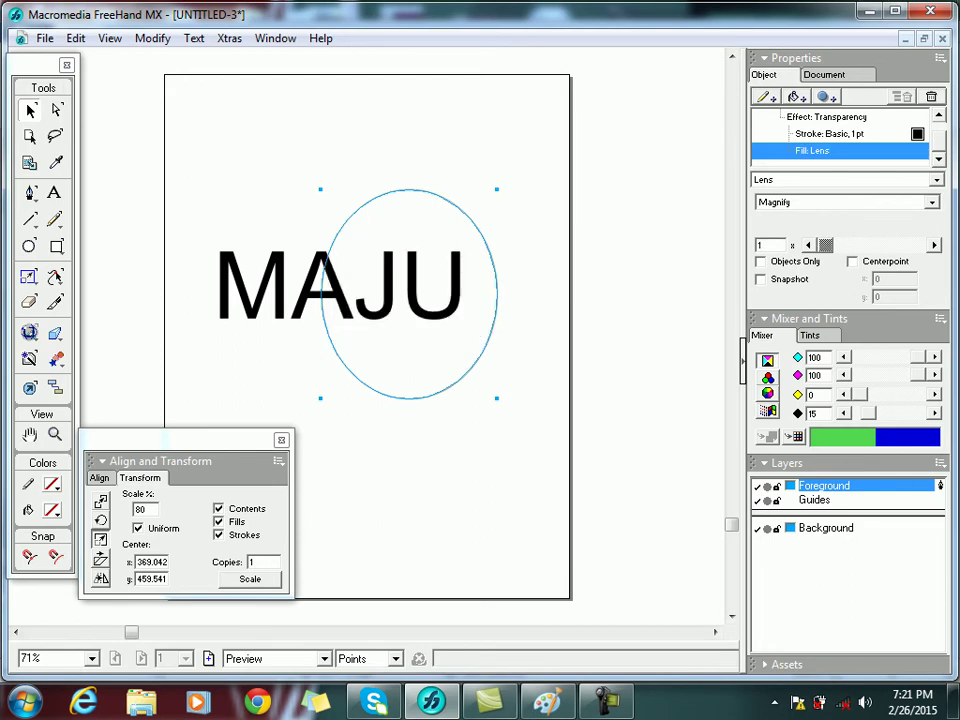
left_click(934, 245)
- Move the ellipse over the letters AJU and switch the Magnify lens's Objects Only option on and off
left_click_drag(430, 290, 400, 290)
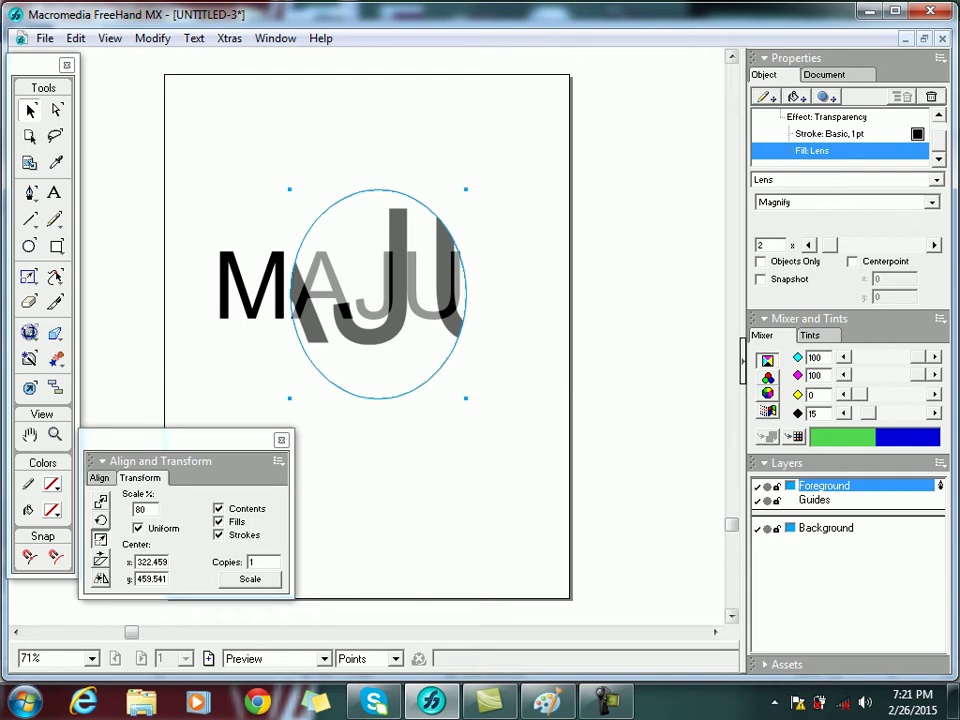
left_click(761, 262)
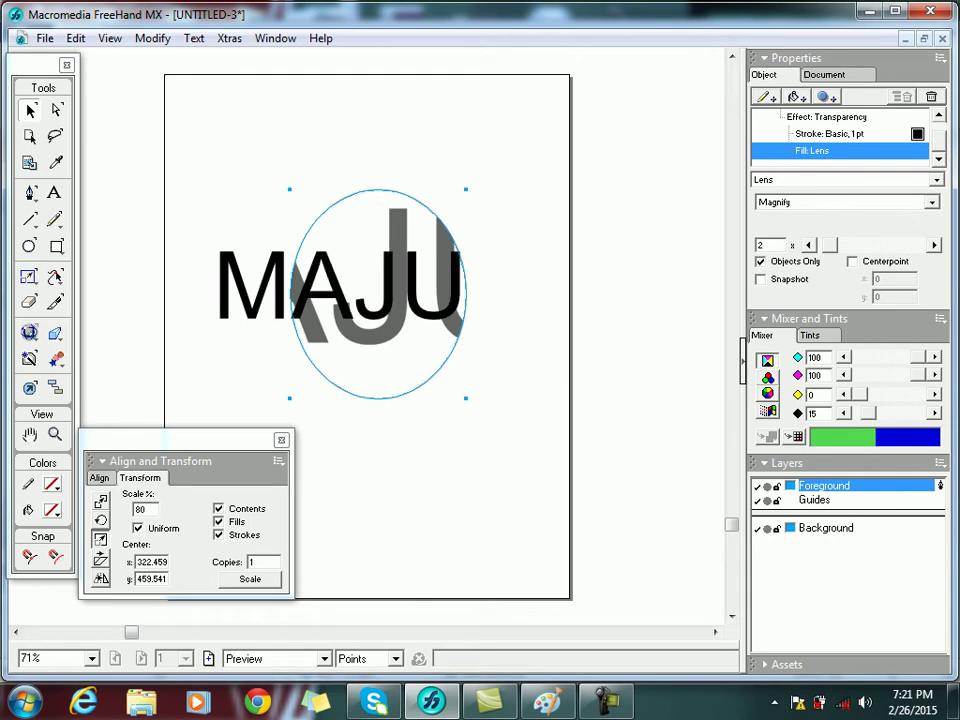
left_click(760, 261)
- Turn on Snapshot for the Magnify lens and move the ellipse away from the lettering
left_click(761, 279)
left_click_drag(400, 290, 602, 239)
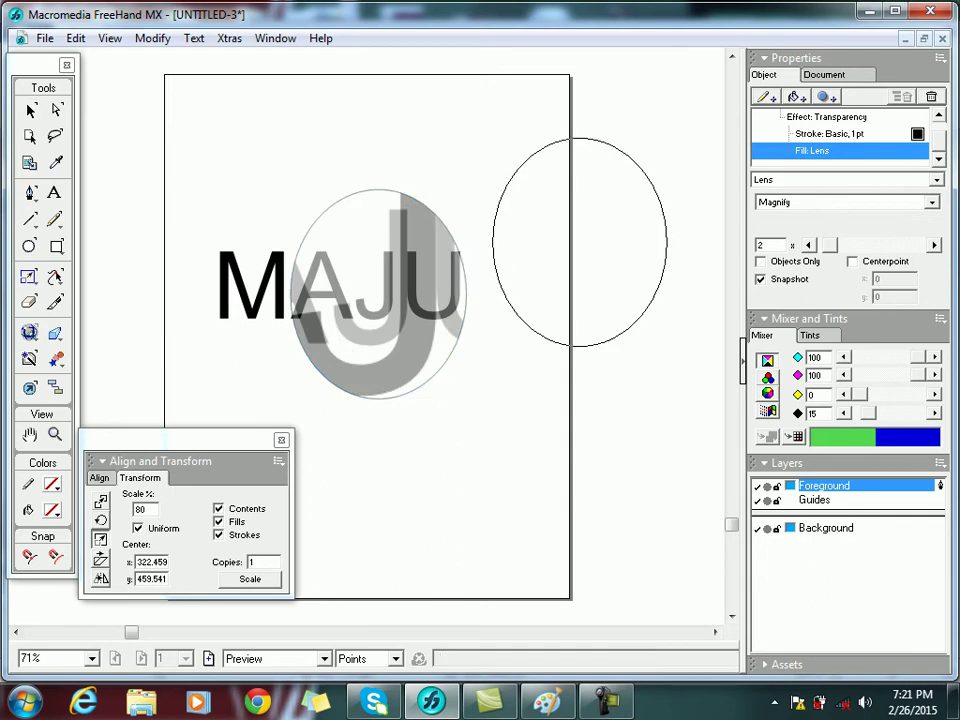
left_click_drag(565, 138, 565, 138)
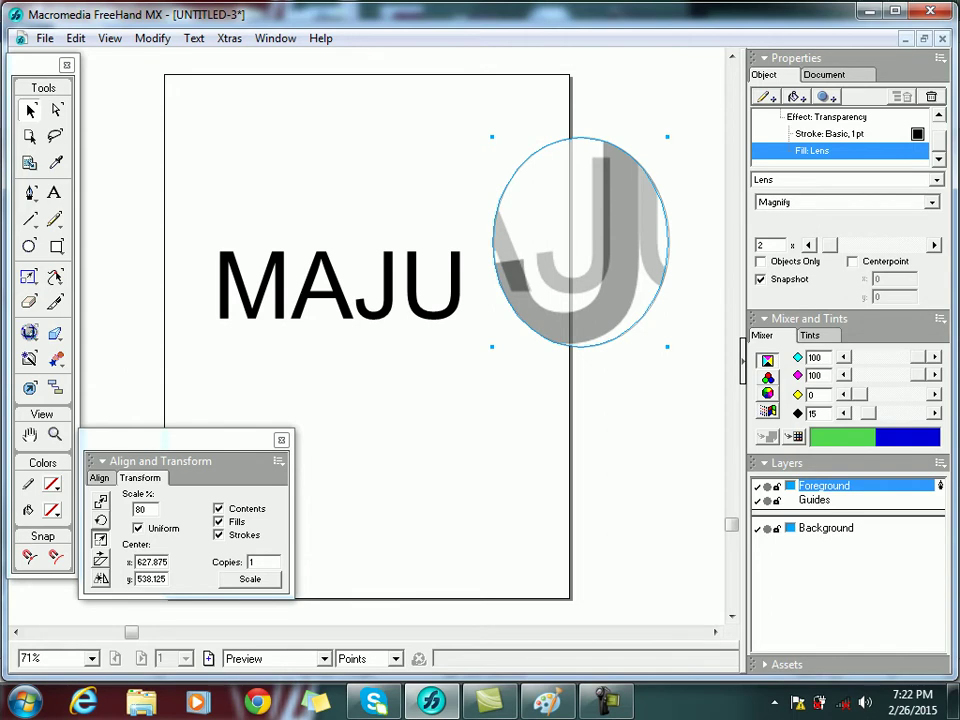
- Undo the ellipse move and the Magnify lens's Snapshot option, and dismiss the Windows colour scheme prompt
key("ctrl+z")
key("ctrl+z")
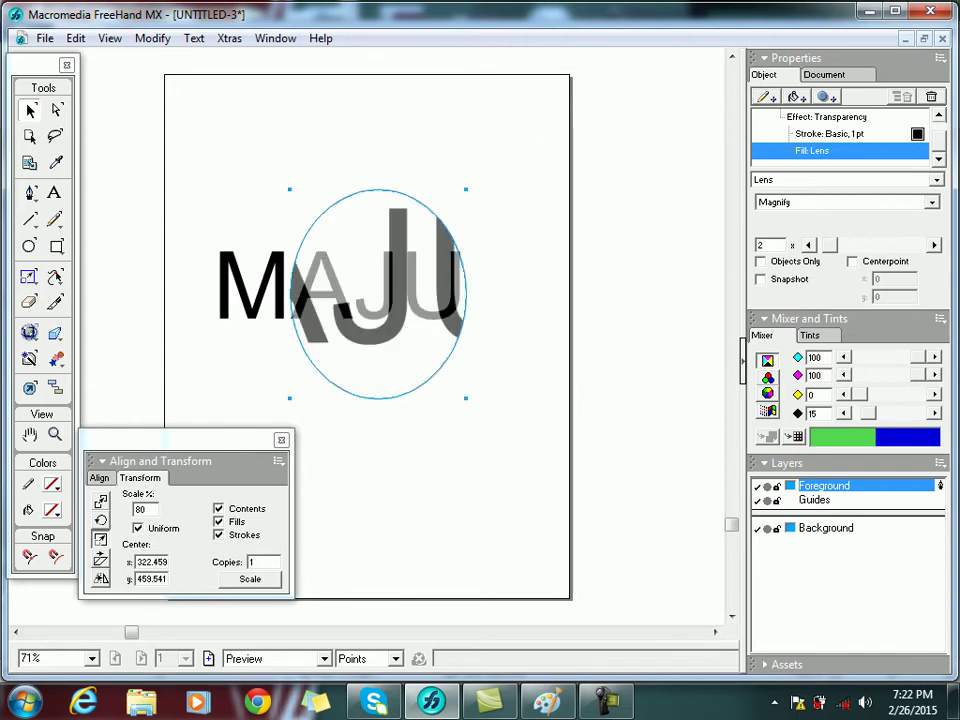
key("ctrl+z")
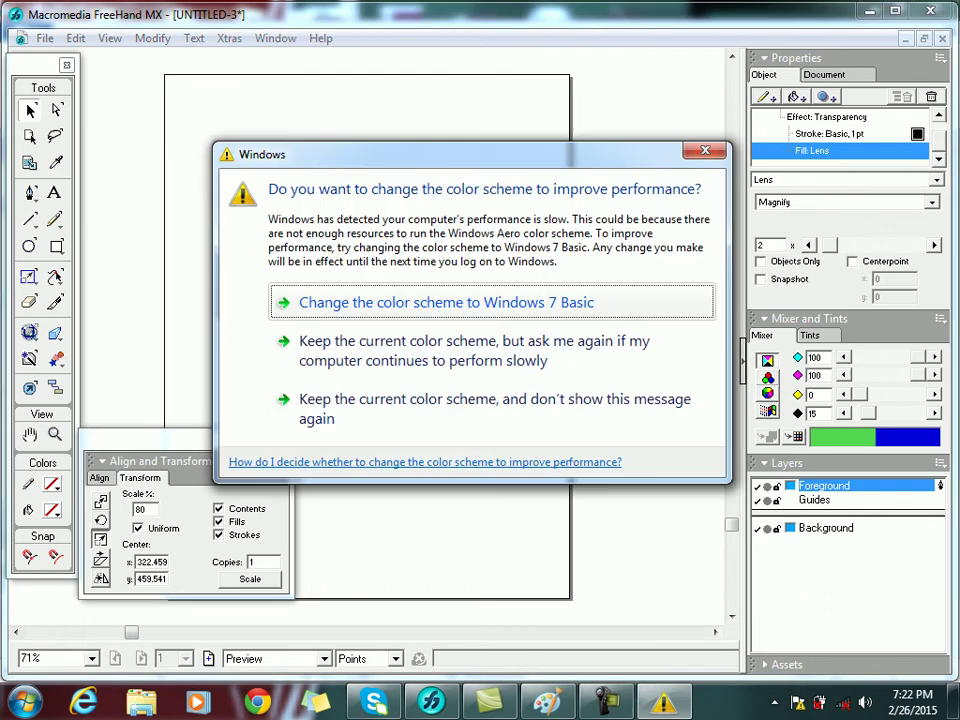
left_click(705, 150)
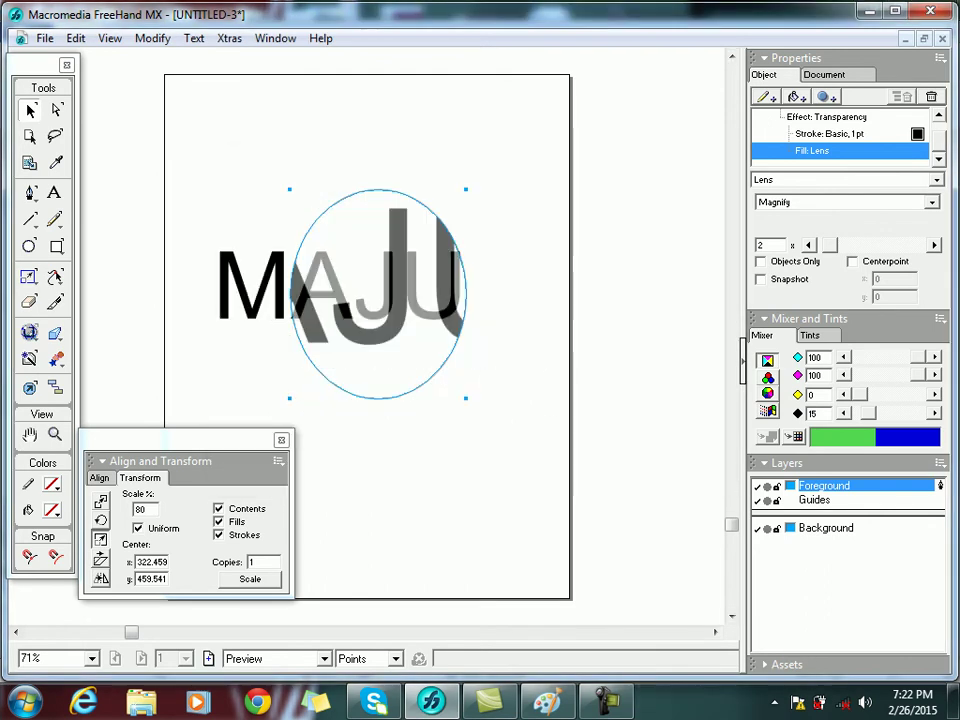
- Change the ellipse's lens type from Magnify to Invert
left_click(932, 203)
left_click(774, 228)
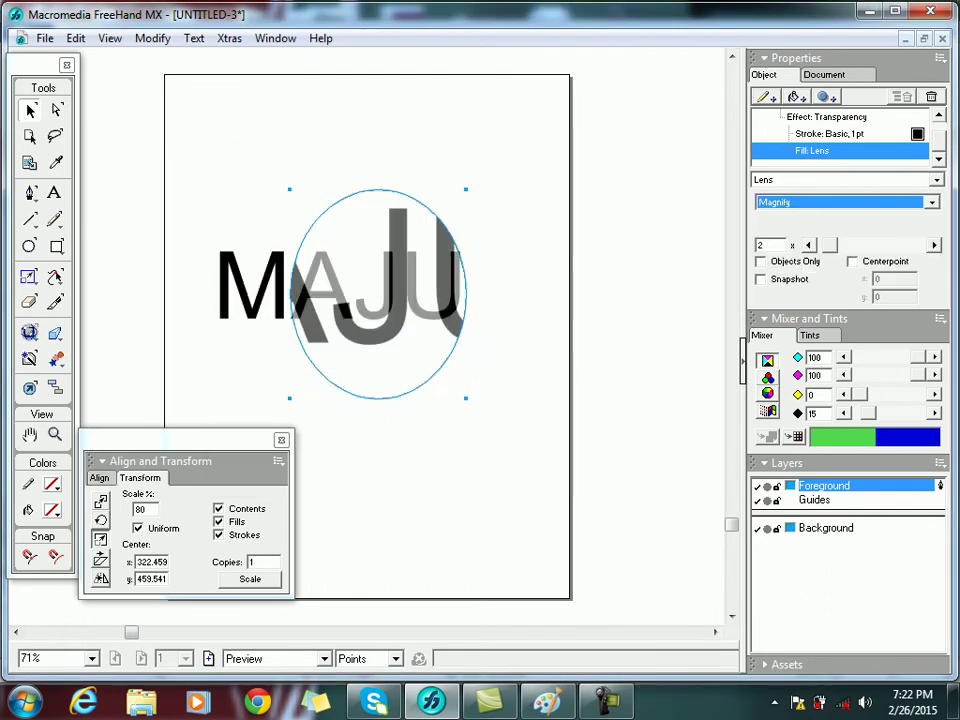
left_click(932, 203)
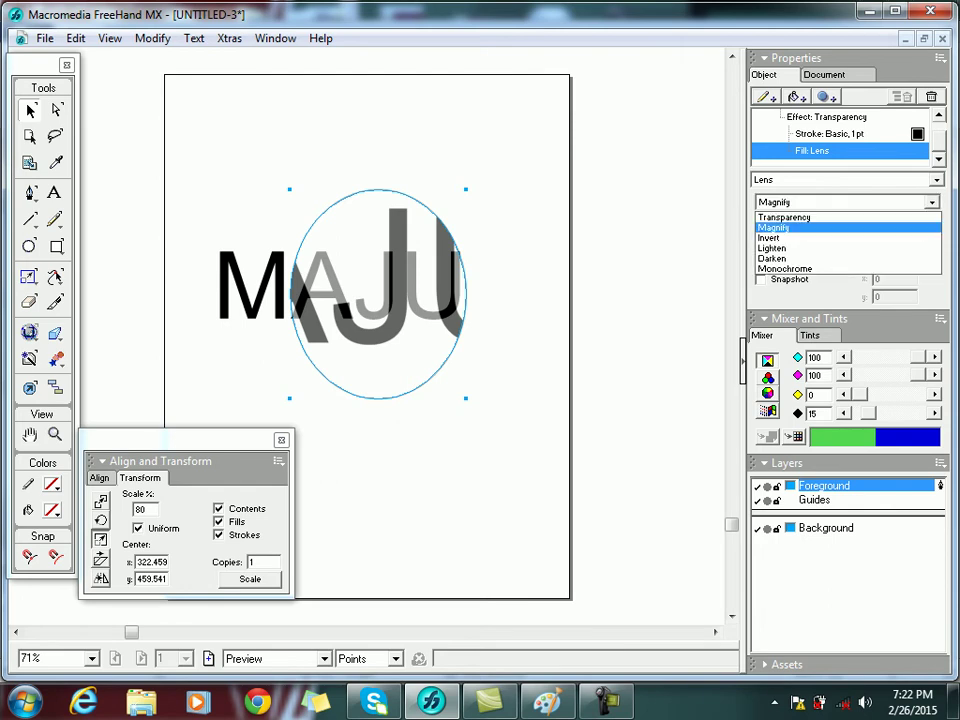
left_click(774, 238)
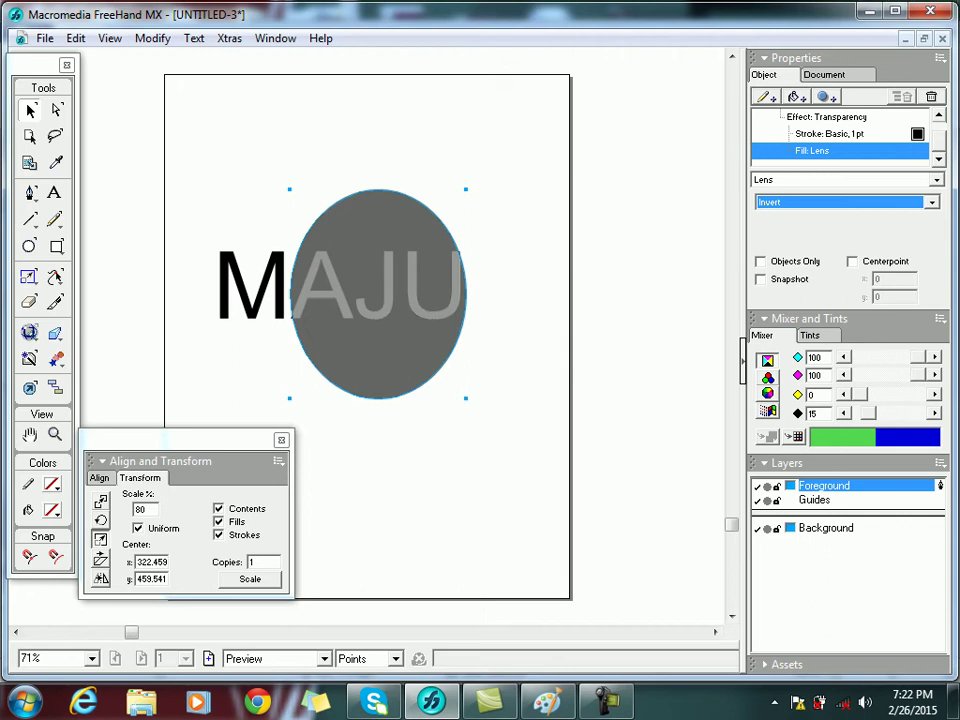
- Toggle Objects Only on the Invert lens to compare its effect, ending with both Snapshot and Objects Only on
left_click(761, 262)
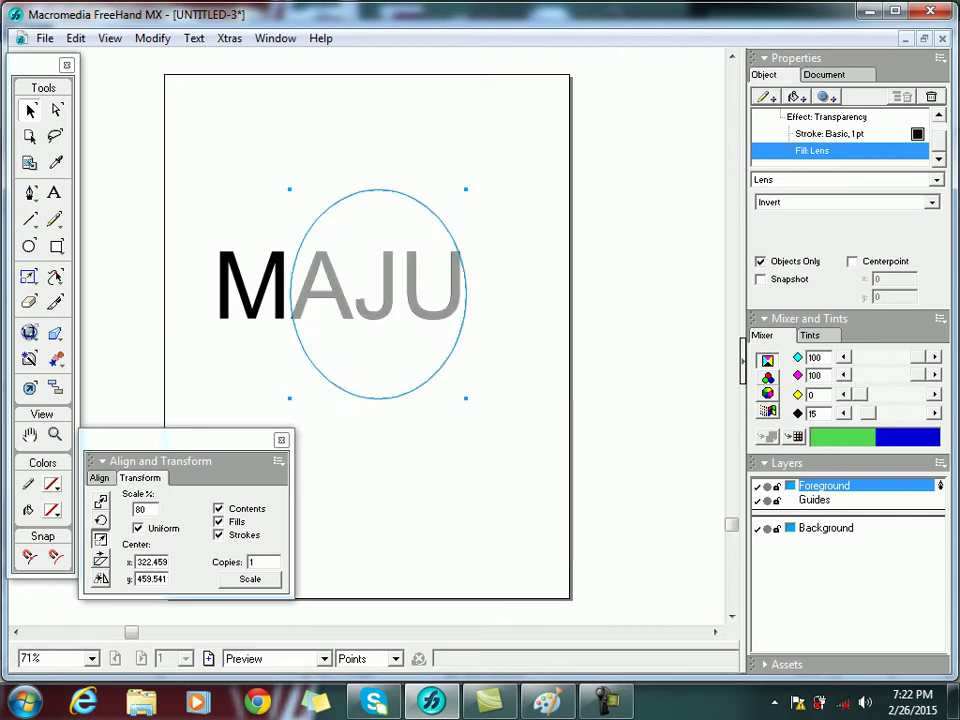
left_click(761, 262)
left_click(761, 280)
left_click(761, 262)
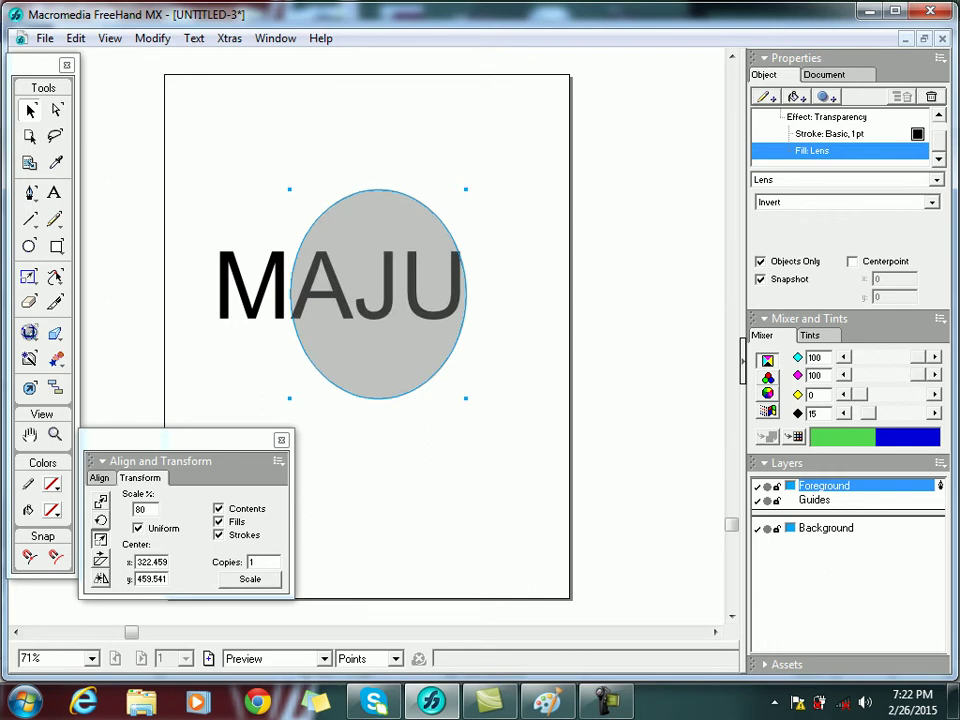
- Turn off Objects Only and Snapshot for the ellipse's Invert lens fill, and move the ellipse slightly up and right over the text
left_click(761, 262)
key("Tab")
key("space")
left_click(932, 202)
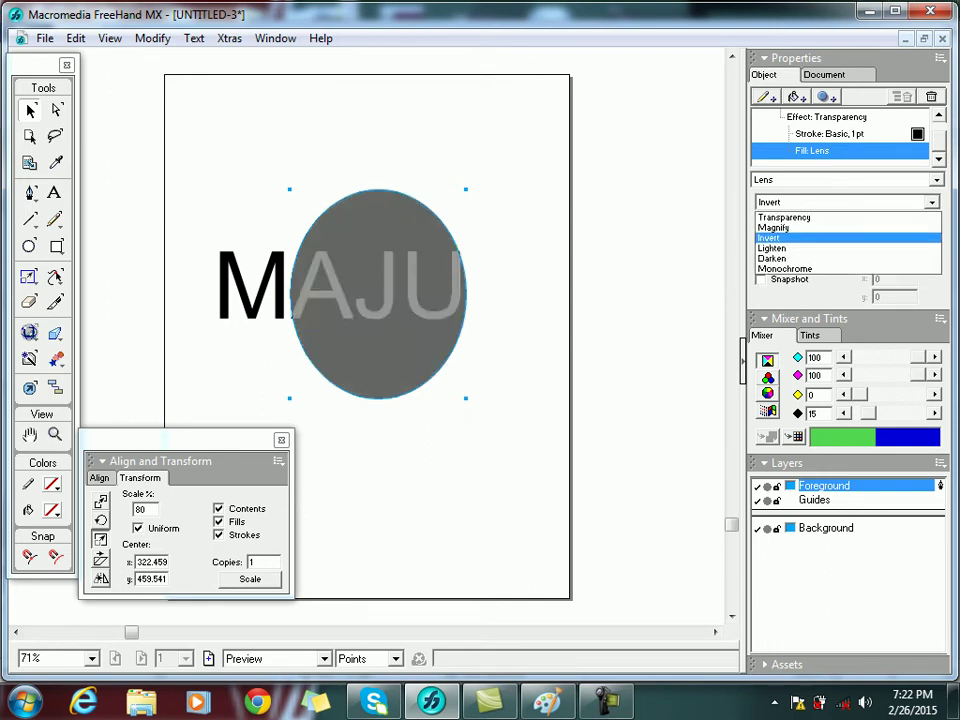
key("Return")
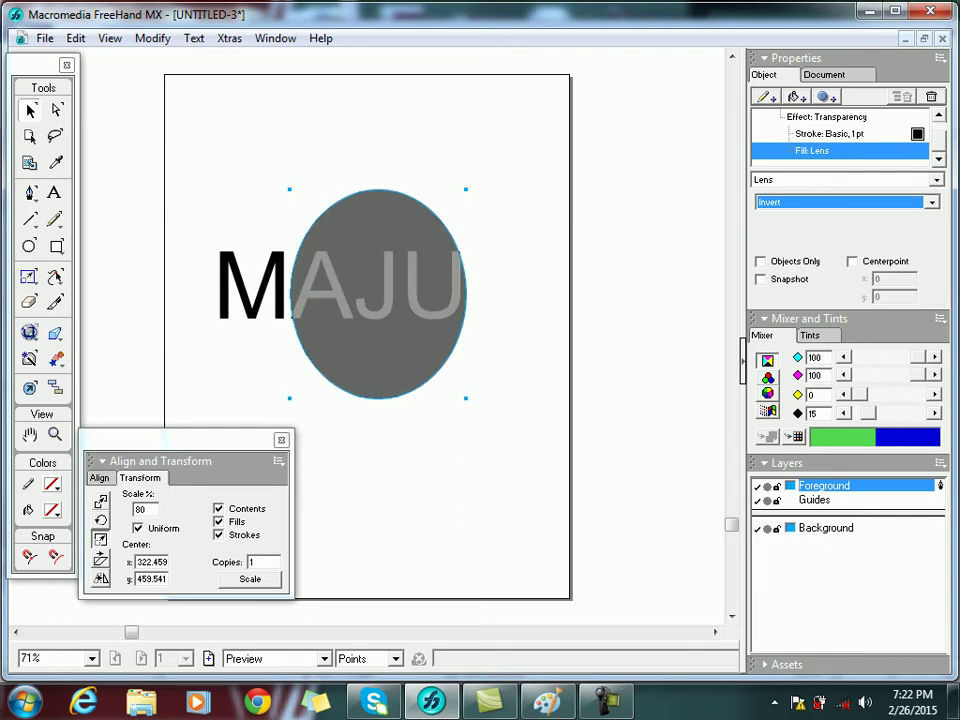
left_click_drag(378, 300, 400, 289)
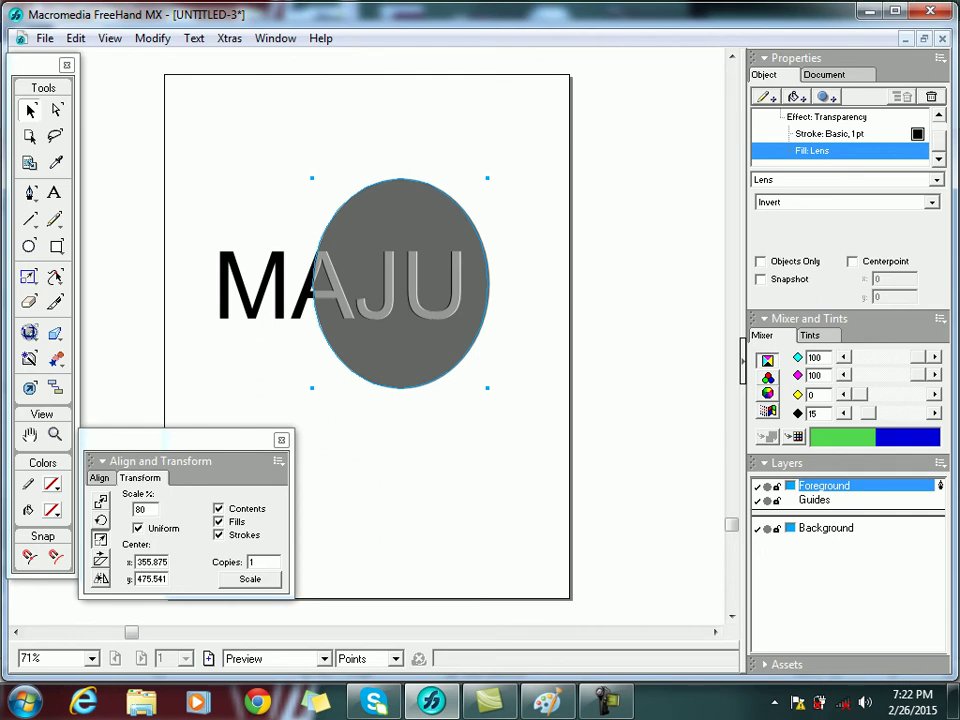
- Change the ellipse's lens fill type to Transparency and set its color to white
left_click(932, 202)
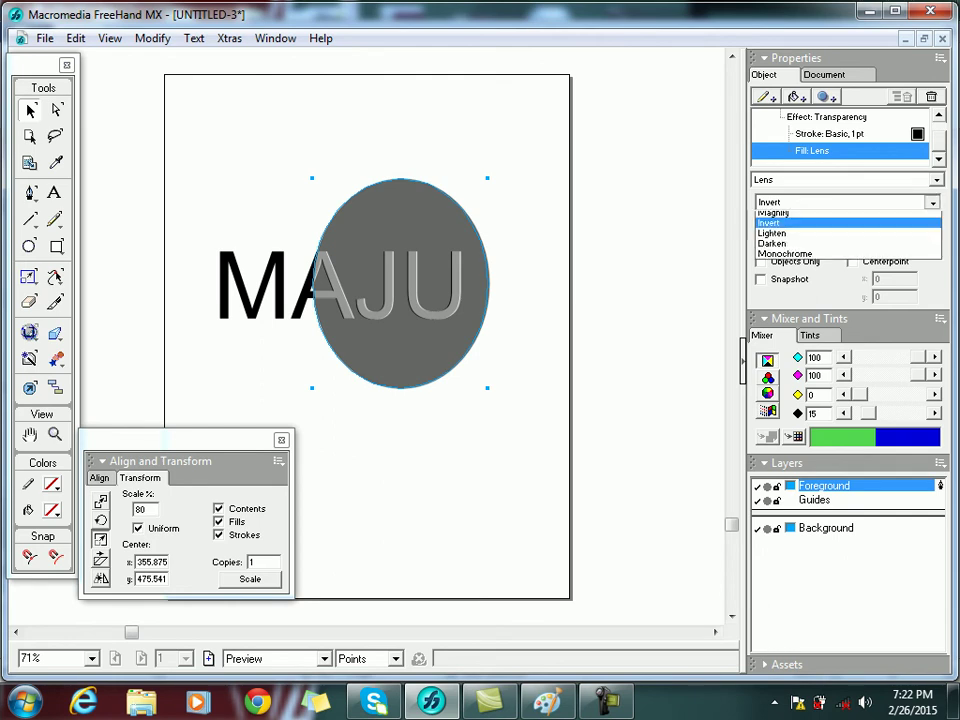
left_click(846, 216)
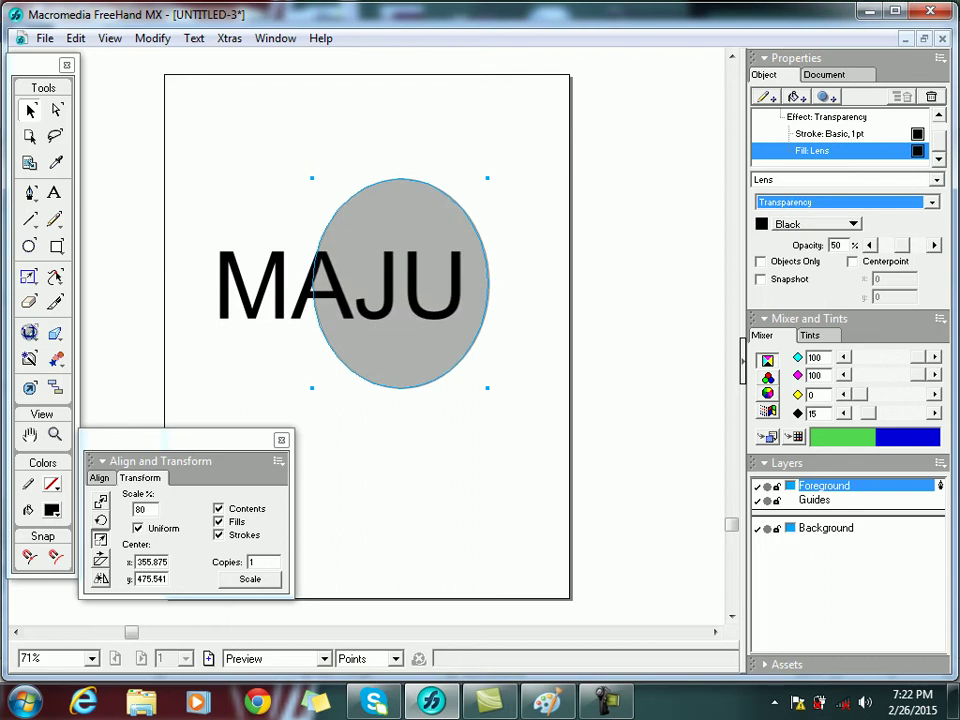
left_click(52, 510)
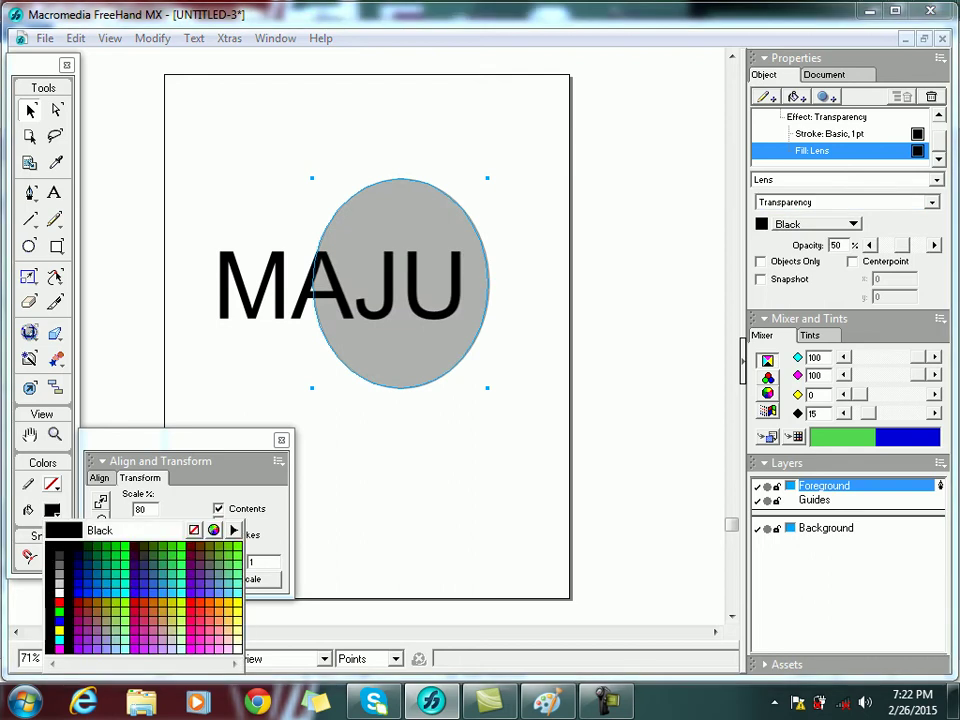
left_click(60, 593)
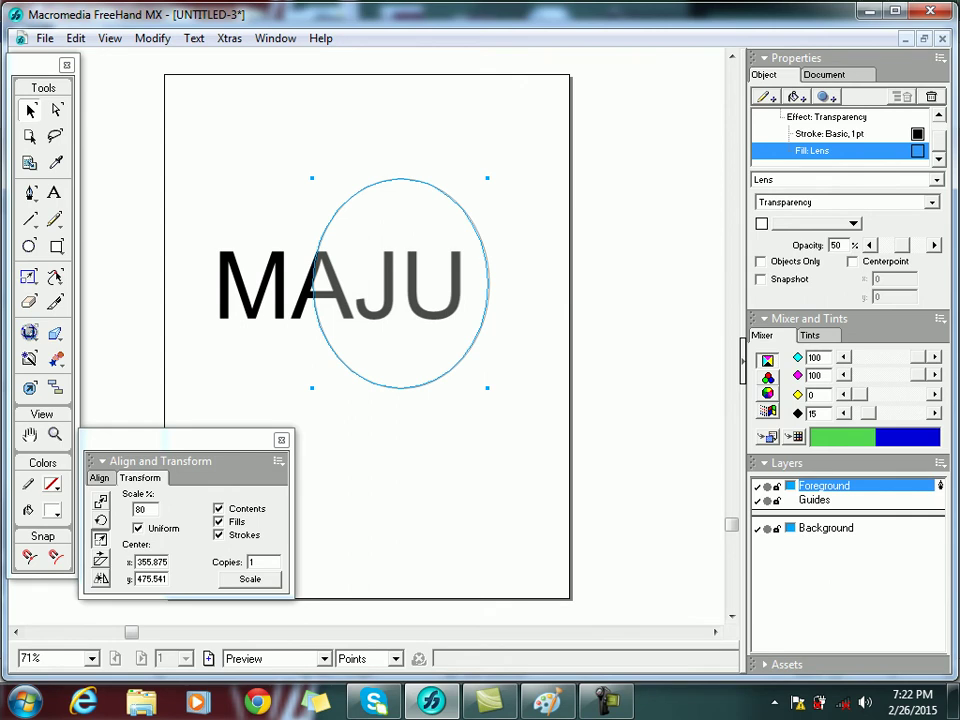
- Set the ellipse's lens type back to Invert, try the Snapshot option, and restrict the lens to Objects Only
left_click(932, 202)
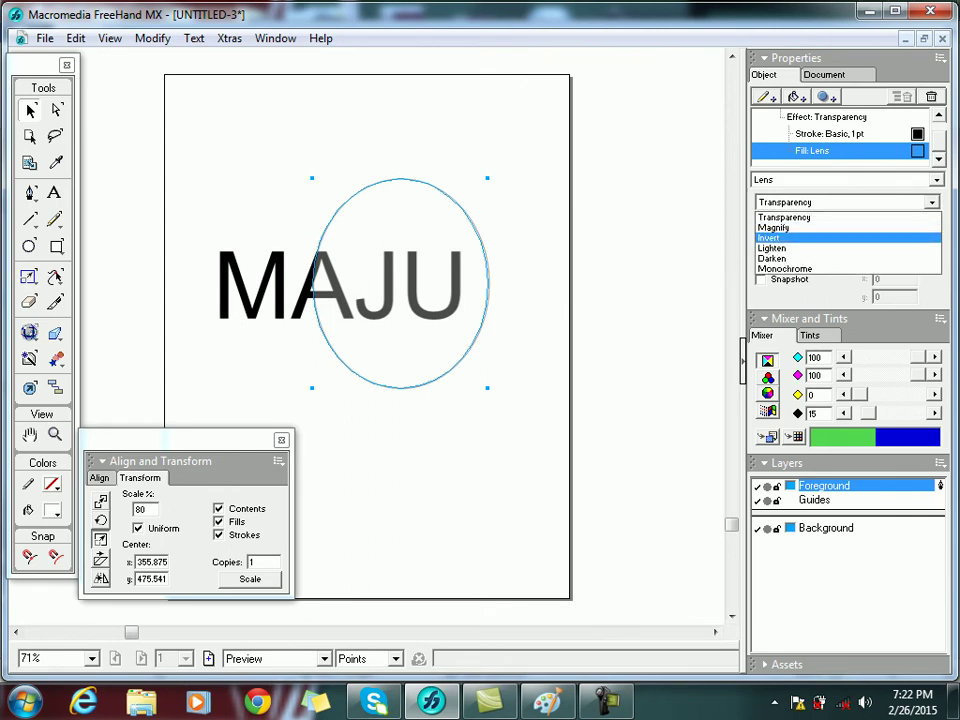
left_click(840, 238)
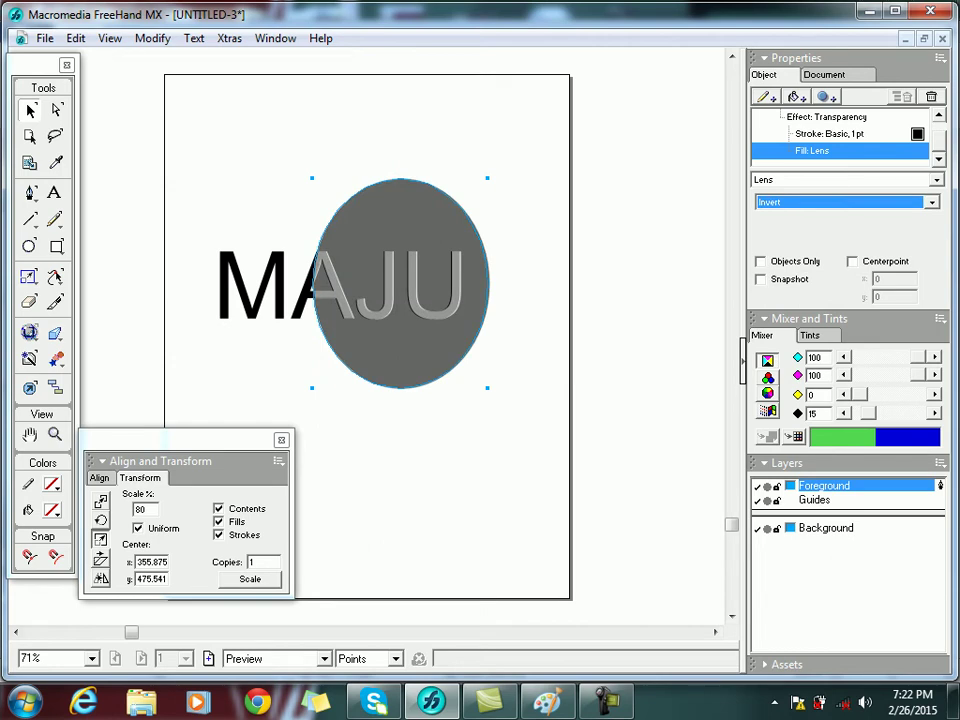
left_click(761, 280)
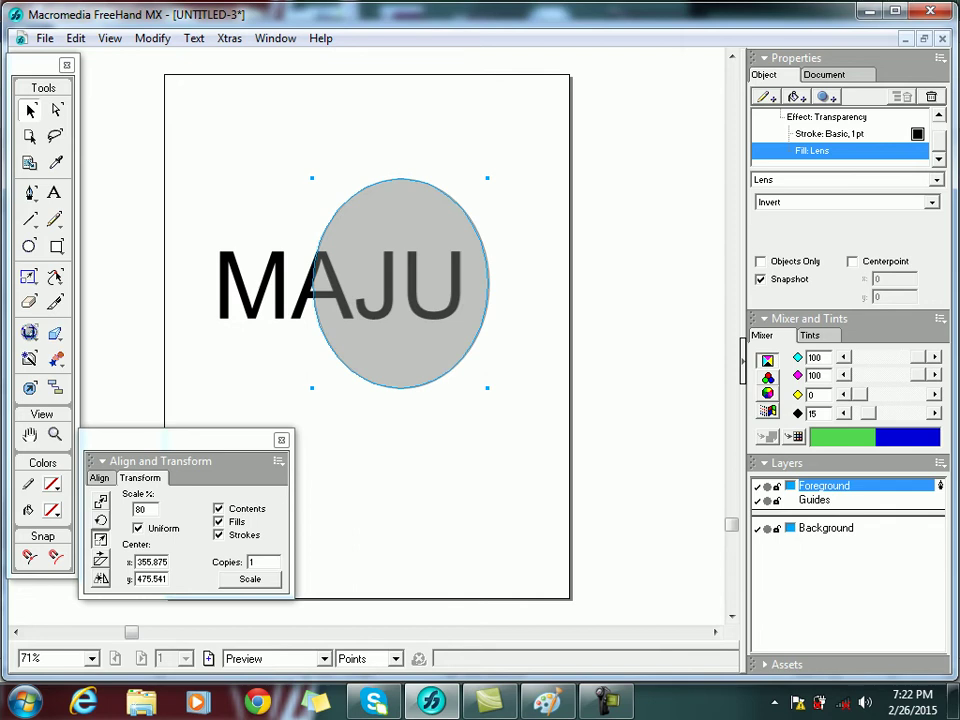
left_click(761, 280)
left_click(761, 262)
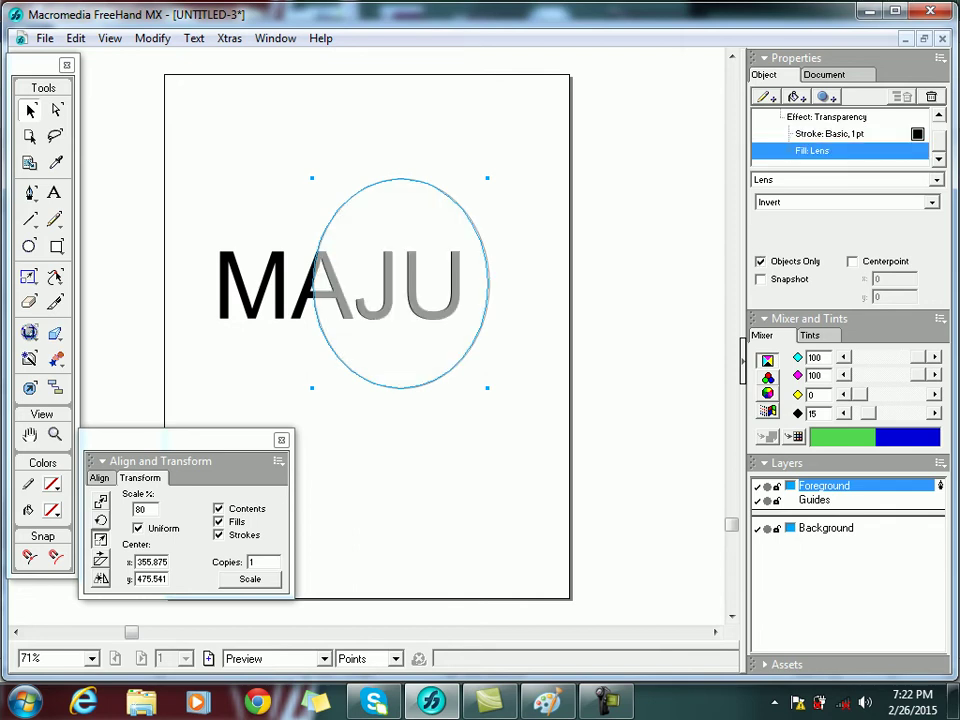
- Undo the last lens option changes and set the ellipse's lens type to Lighten
left_click(634, 130)
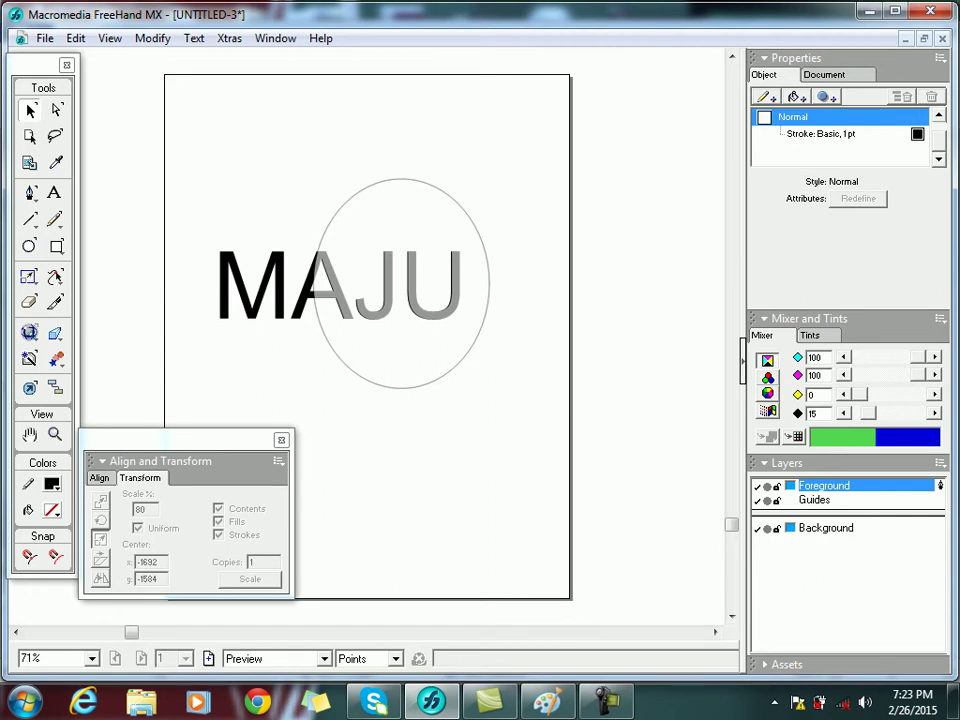
key("ctrl+z")
key("ctrl+z")
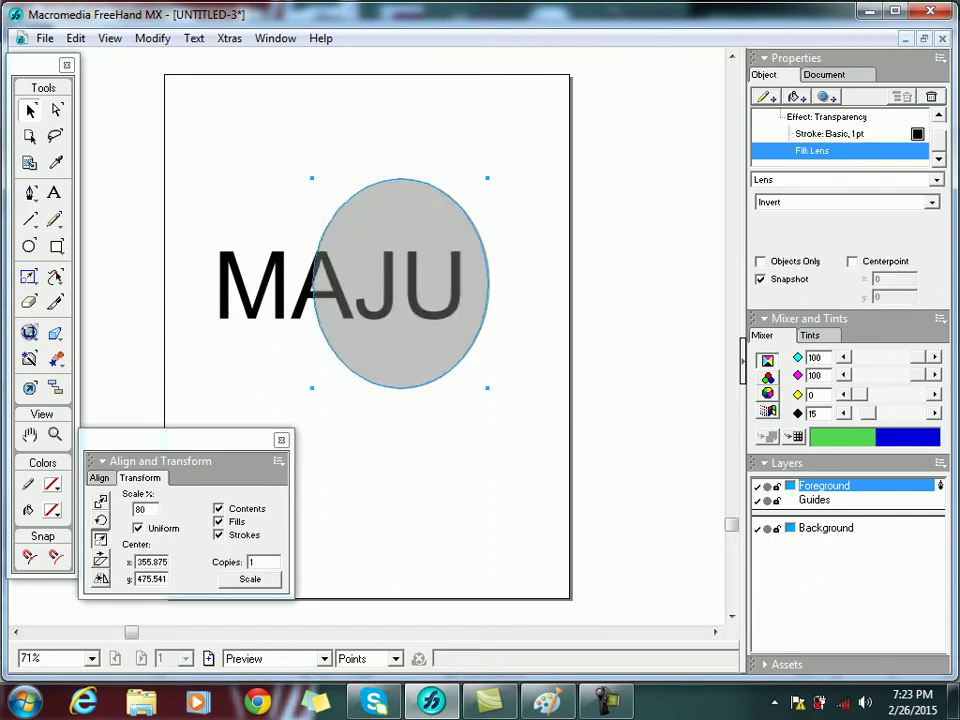
left_click(932, 202)
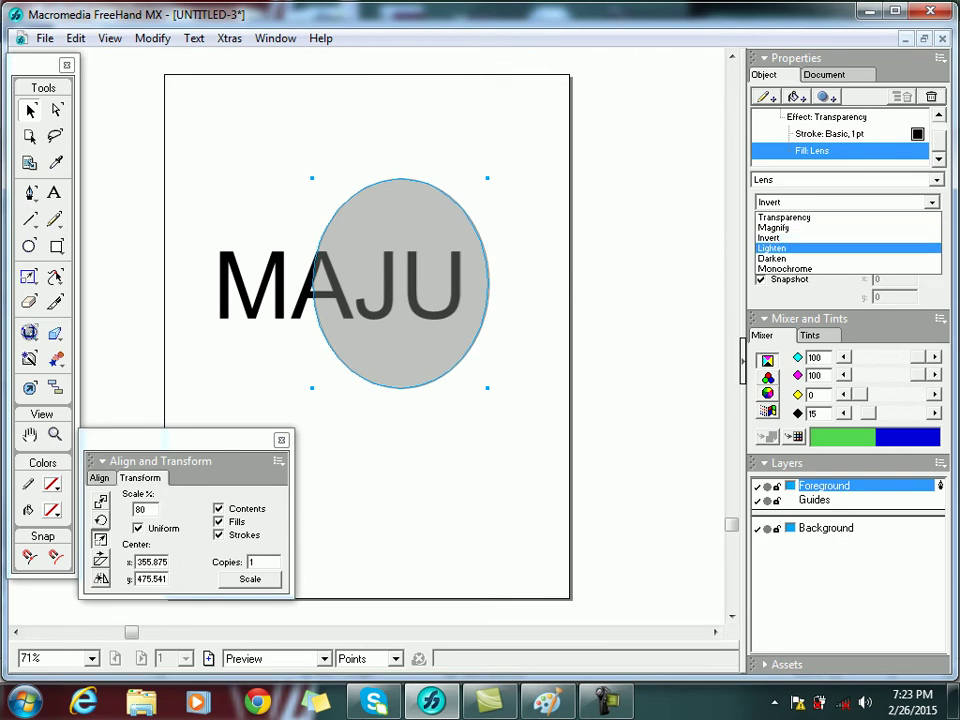
left_click(800, 248)
left_click(932, 202)
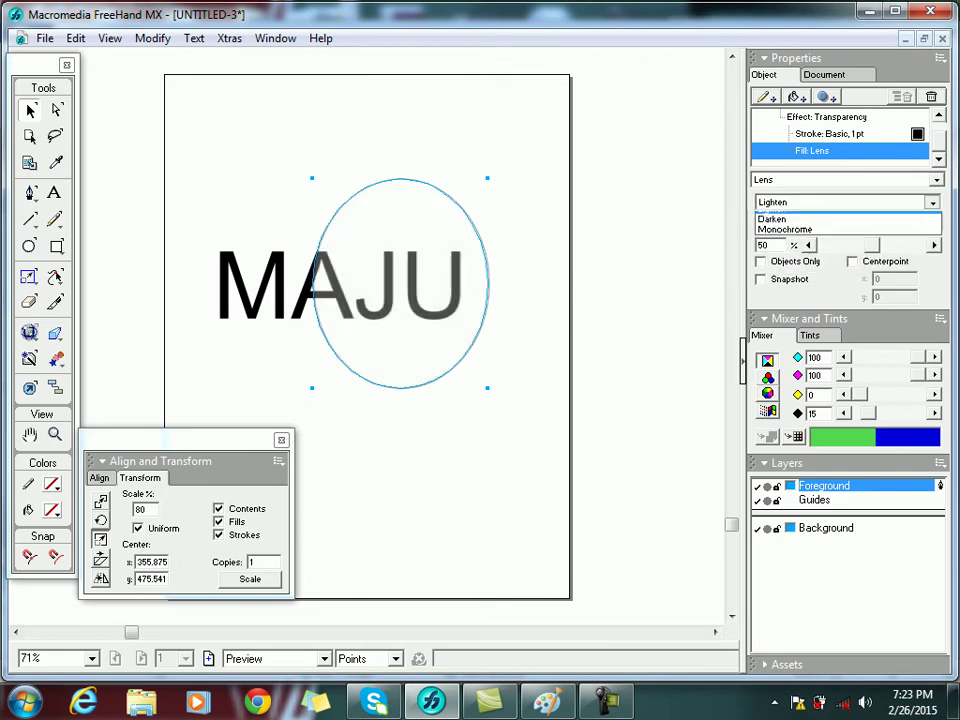
left_click(932, 202)
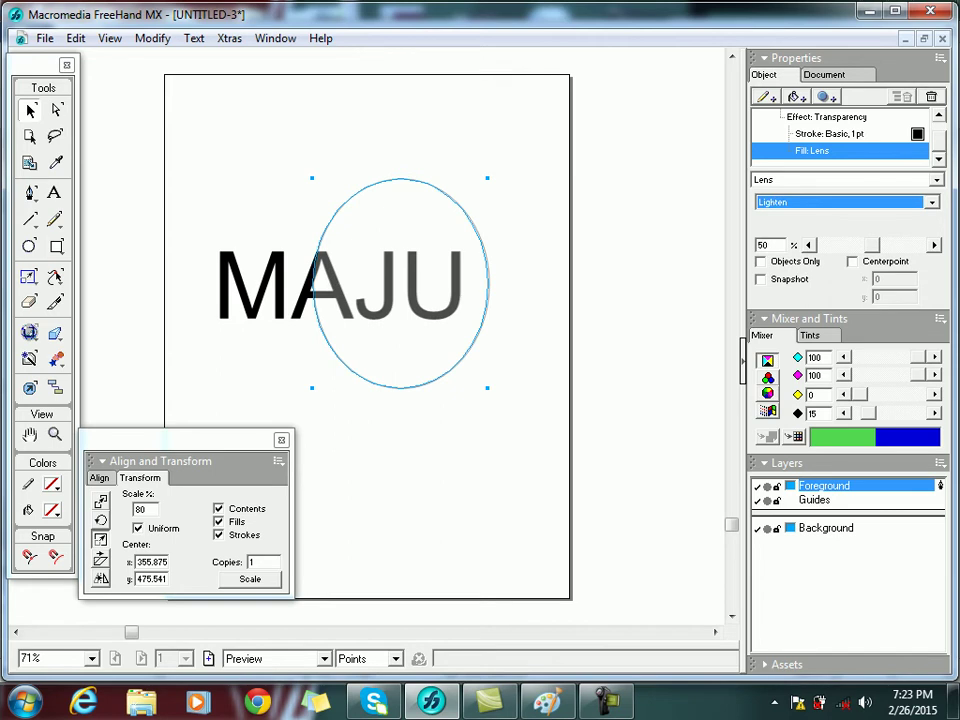
- Change the ellipse's fill type from Lens to Pattern and deselect the ellipse
left_click(936, 180)
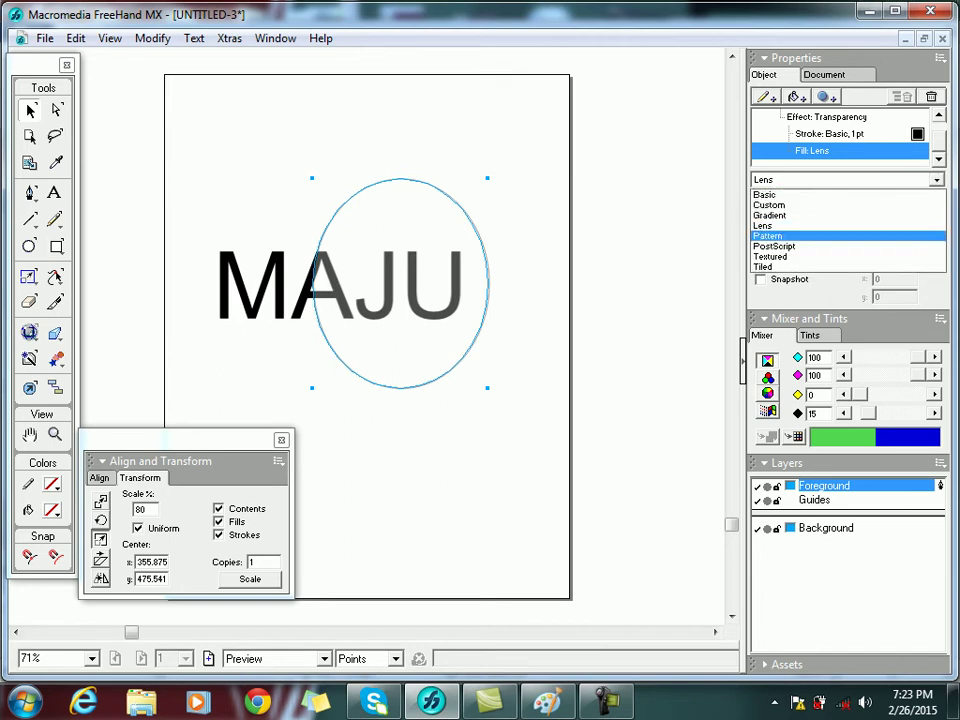
left_click(790, 236)
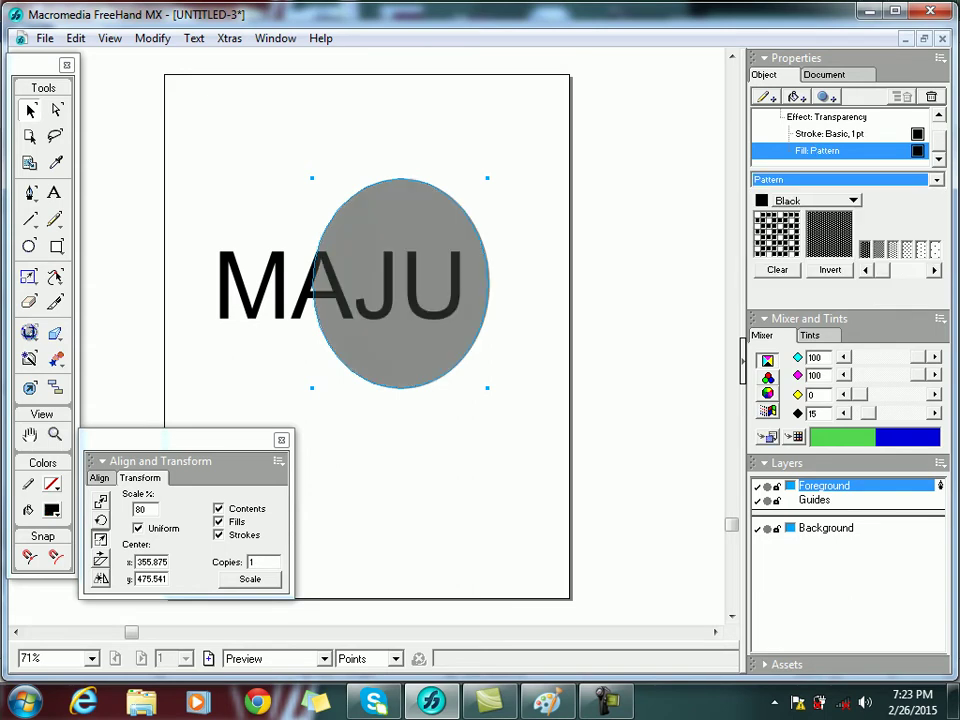
left_click(632, 130)
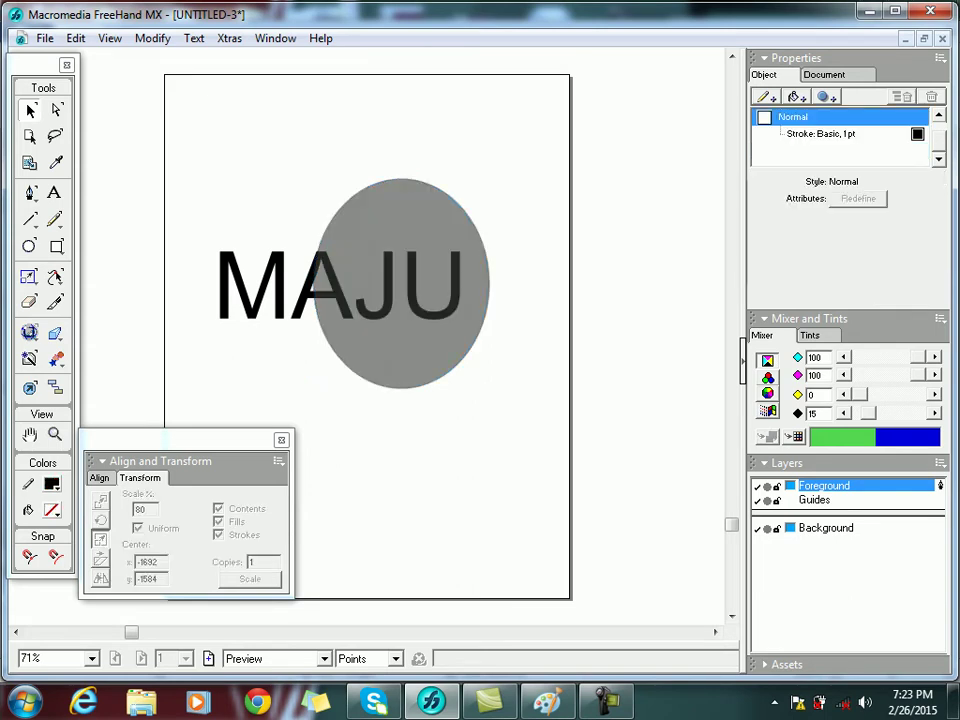
- Try several preset dot patterns for the ellipse's black pattern fill and choose the third preset
left_click(412, 235)
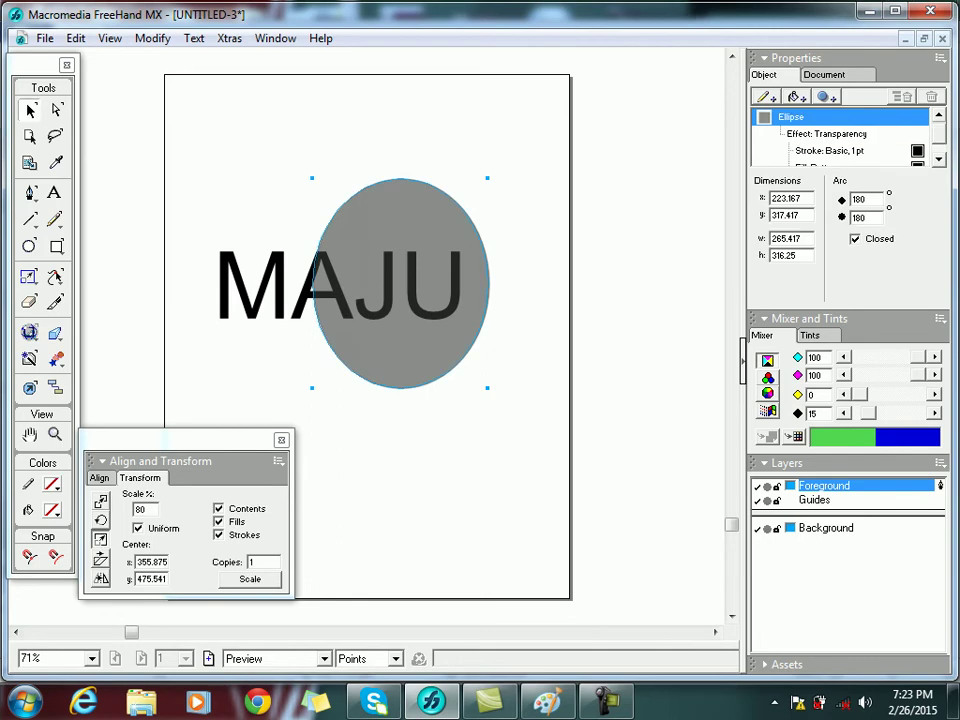
left_click(938, 159)
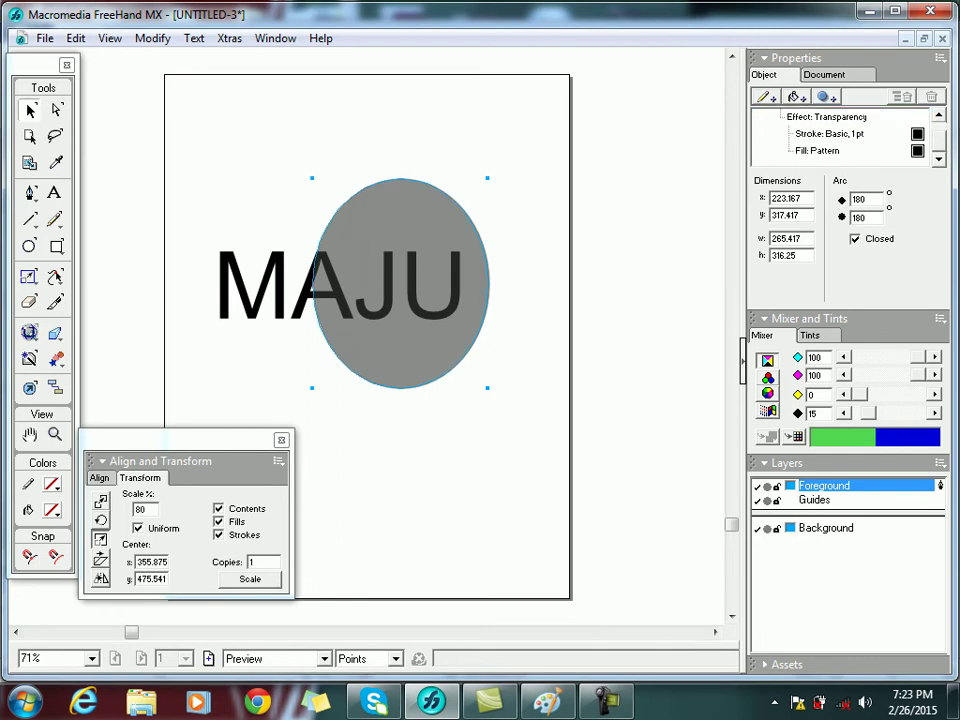
left_click(818, 151)
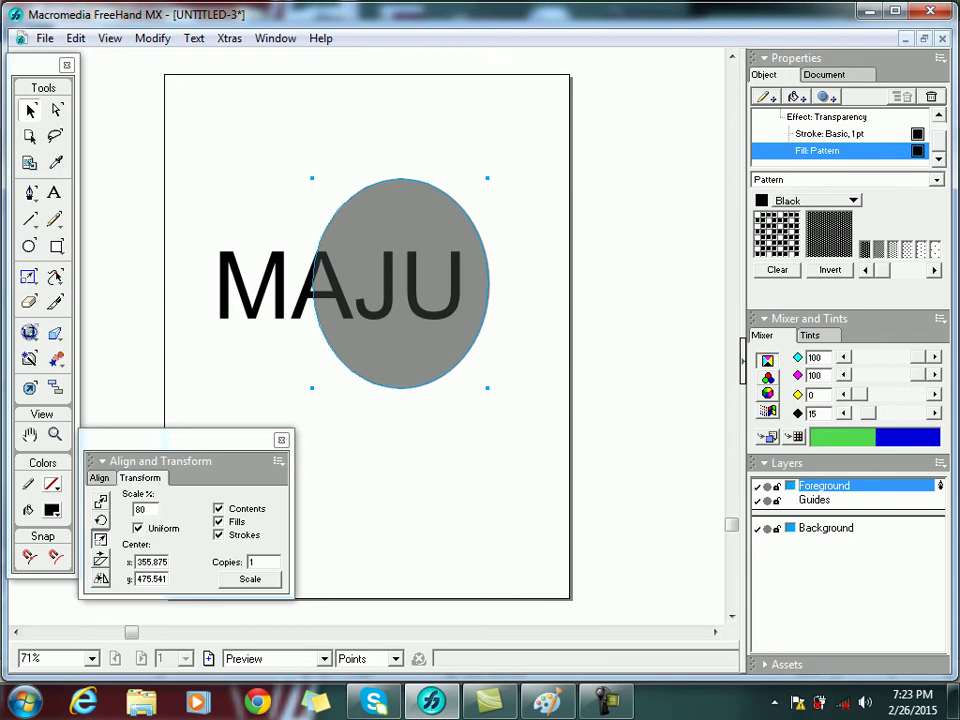
left_click(893, 249)
left_click(907, 249)
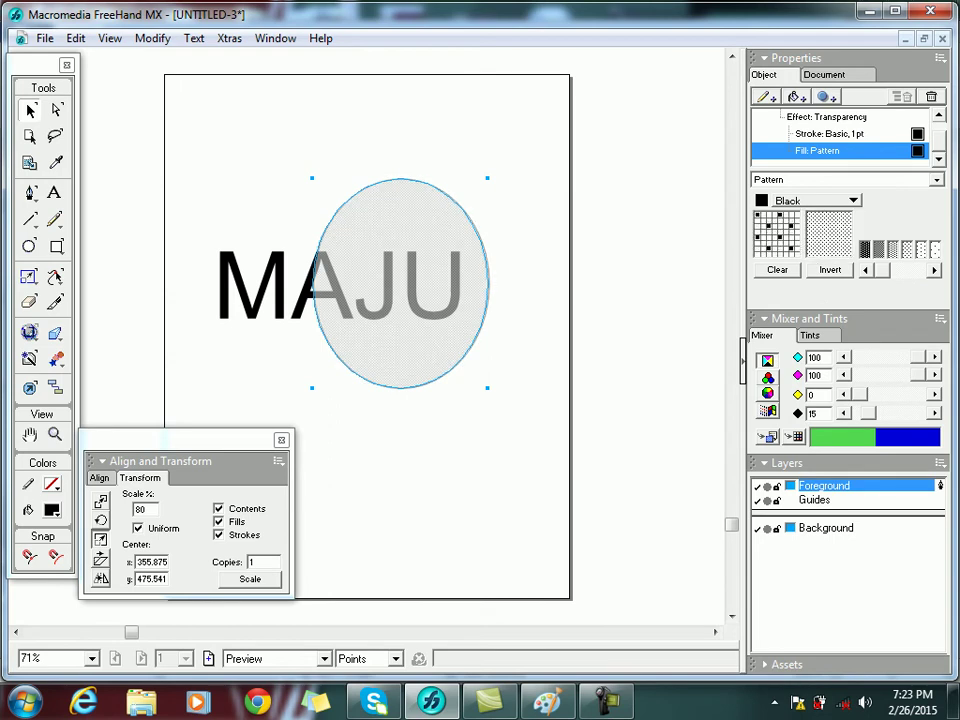
left_click(921, 249)
left_click(935, 249)
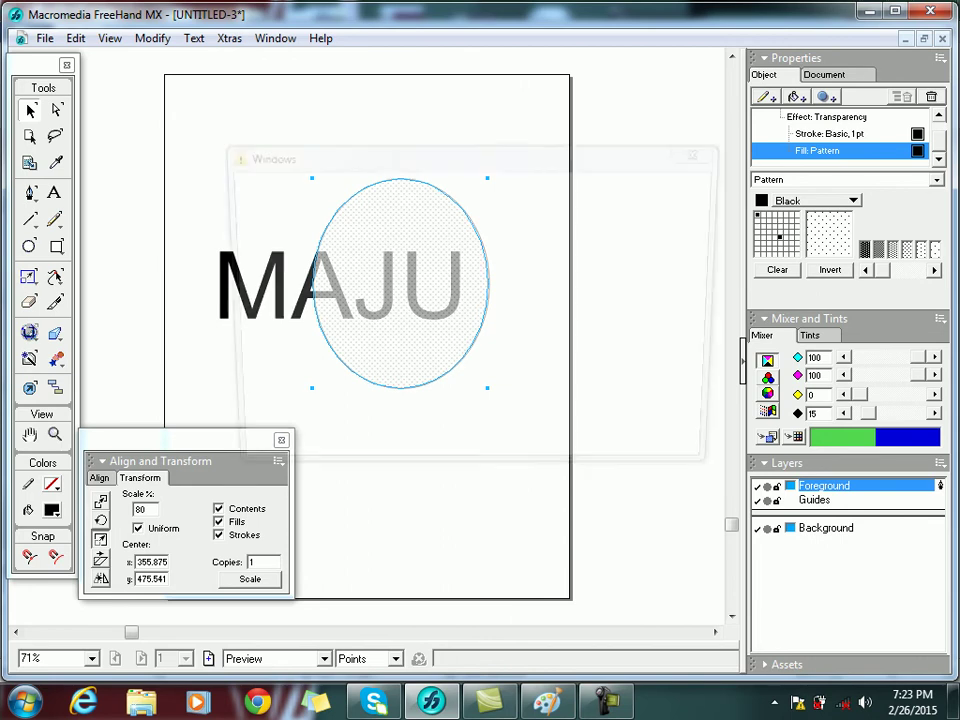
left_click(830, 270)
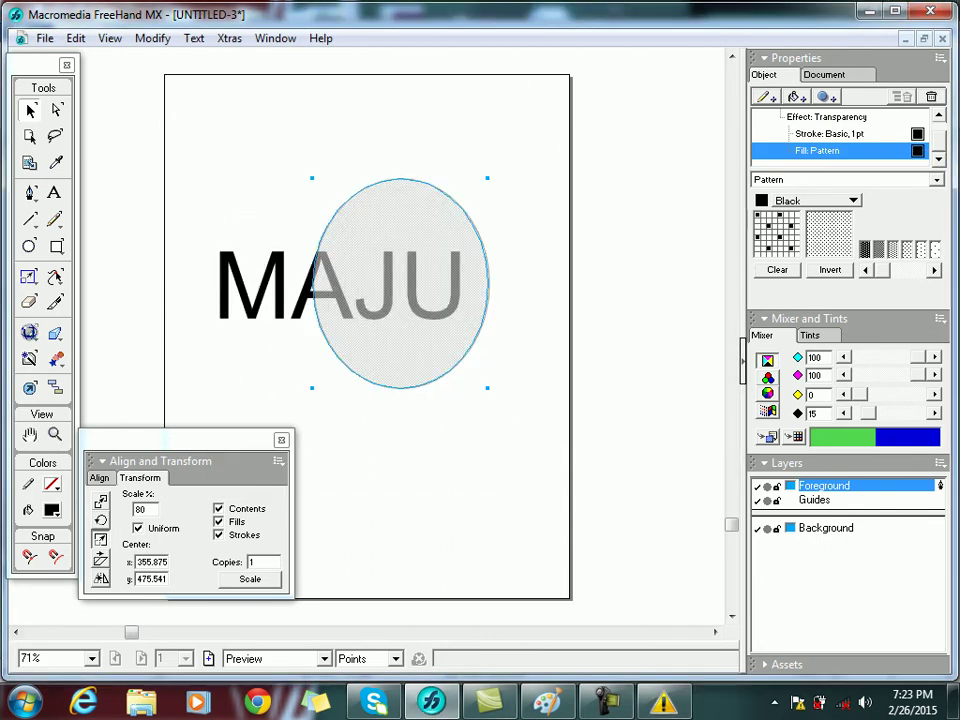
left_click(879, 249)
left_click(893, 249)
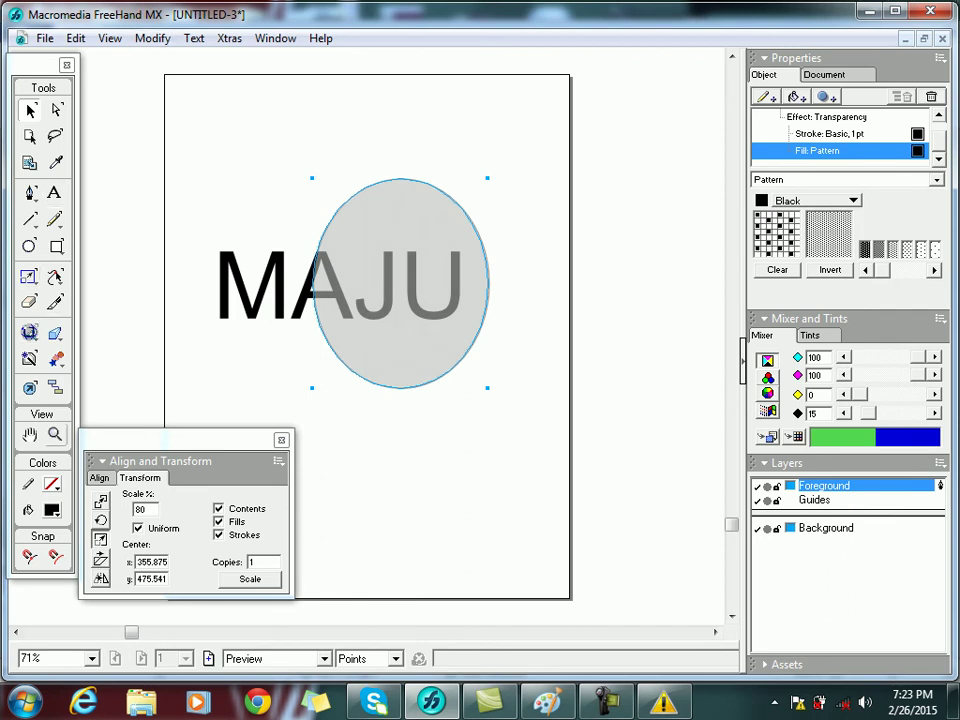
- Examine the pattern fill's dots closely at the ellipse's upper-left edge and return to 100% magnification
left_click(55, 434)
left_click_drag(301, 196, 354, 267)
left_click_drag(396, 174, 520, 354)
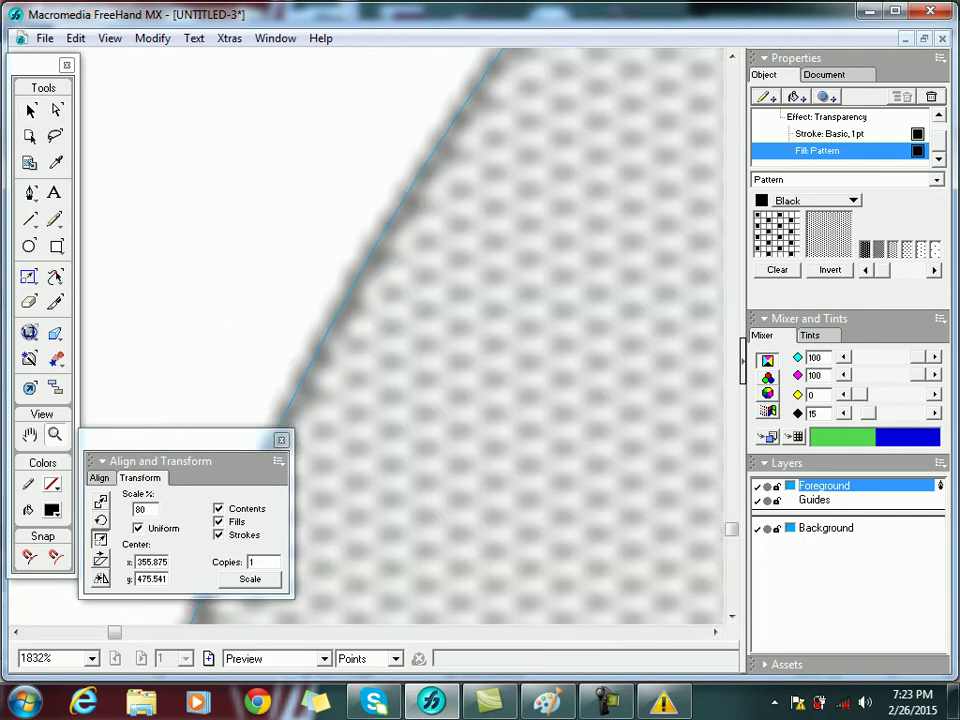
left_click(30, 110)
key("ctrl+shift+w")
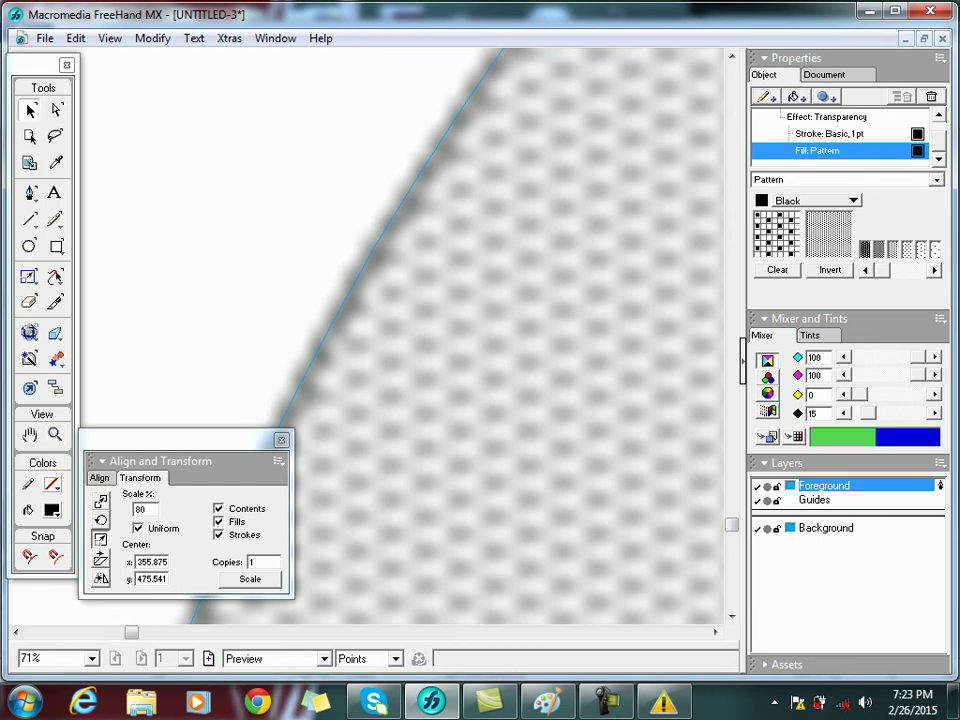
key("ctrl+space")
key("ctrl+1")
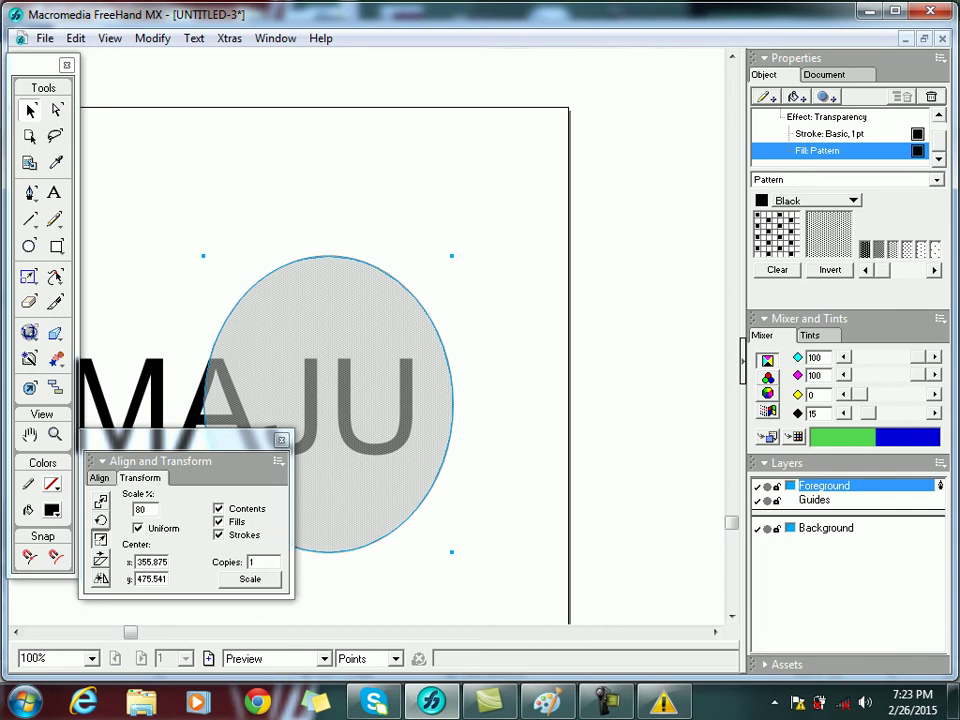
- Replace the patterned ellipse with a new one about 312 by 392 points over the end of MAJU, filled with orange
key("Delete")
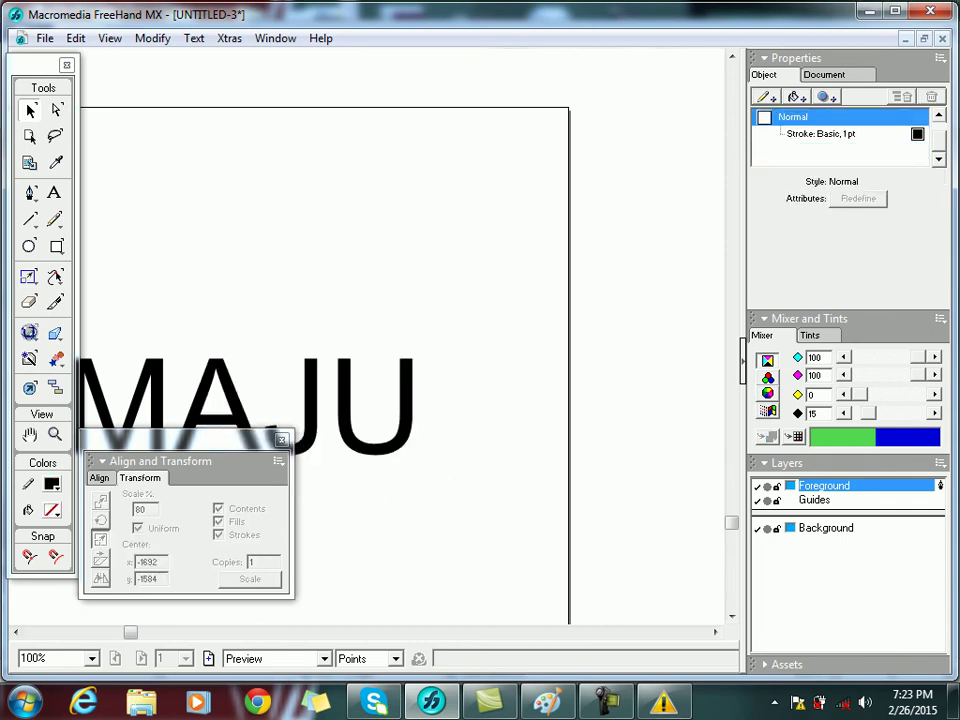
key("e")
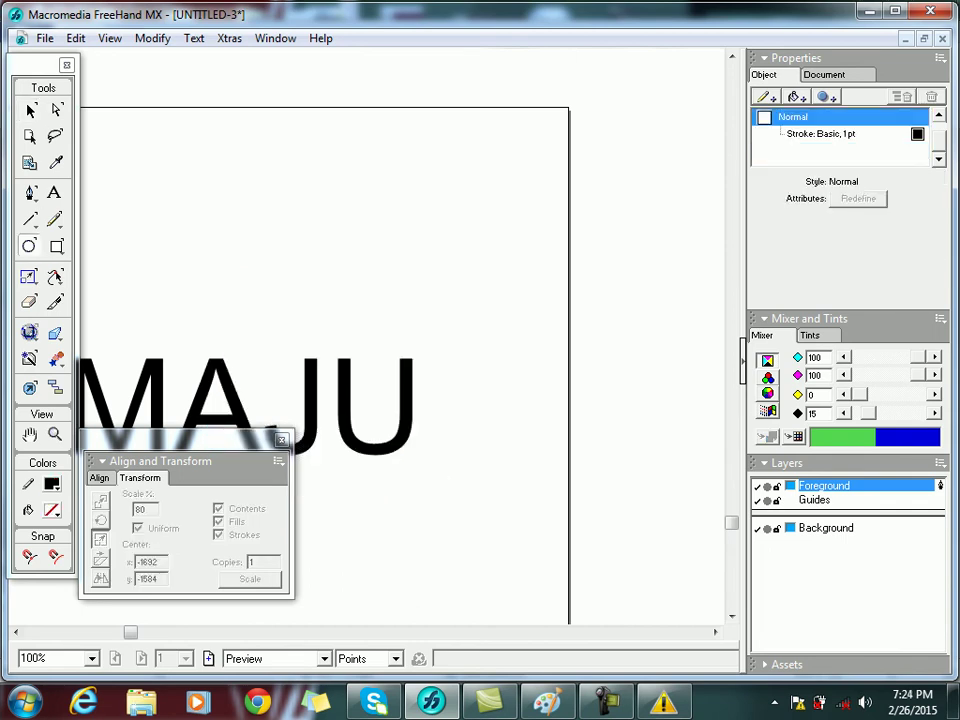
left_click_drag(225, 233, 517, 600)
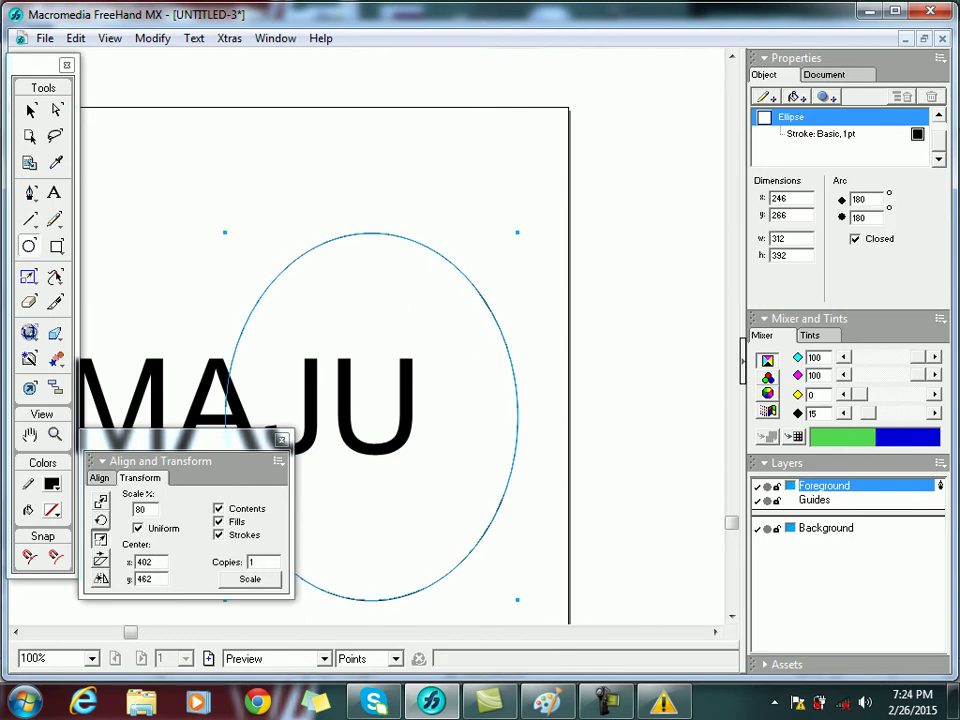
left_click(52, 510)
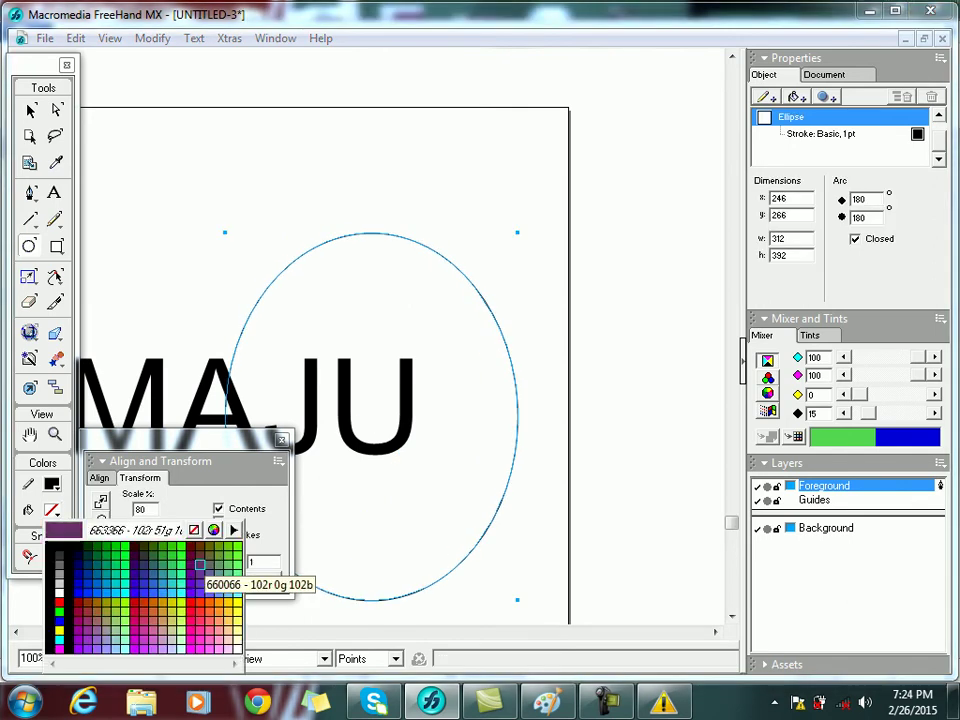
left_click(219, 604)
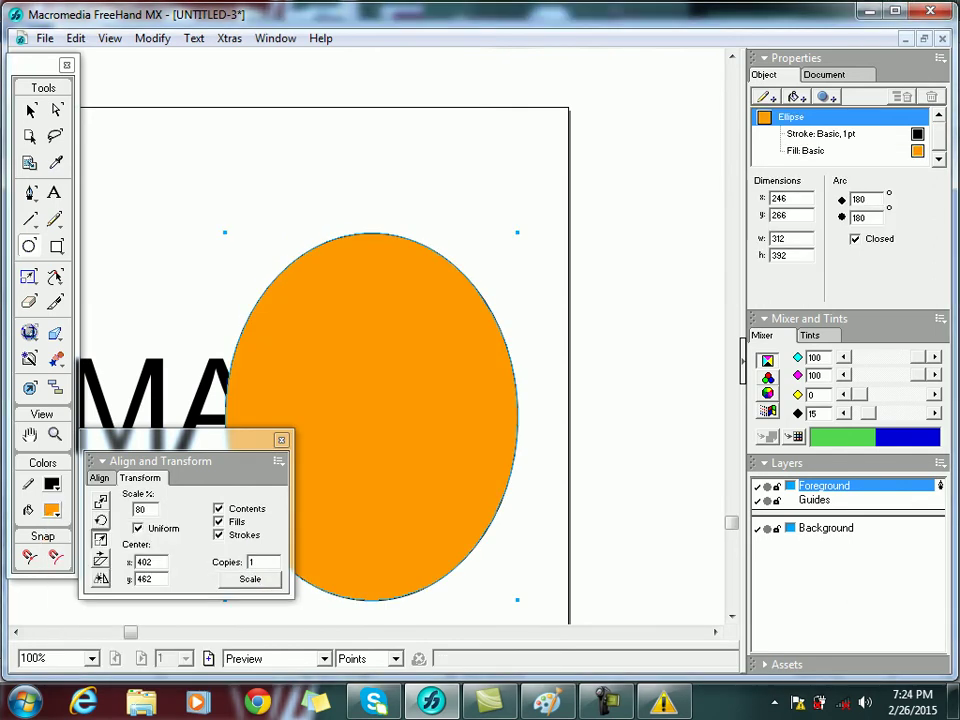
- Apply a Basic Transparency effect to the orange ellipse
left_click(797, 96)
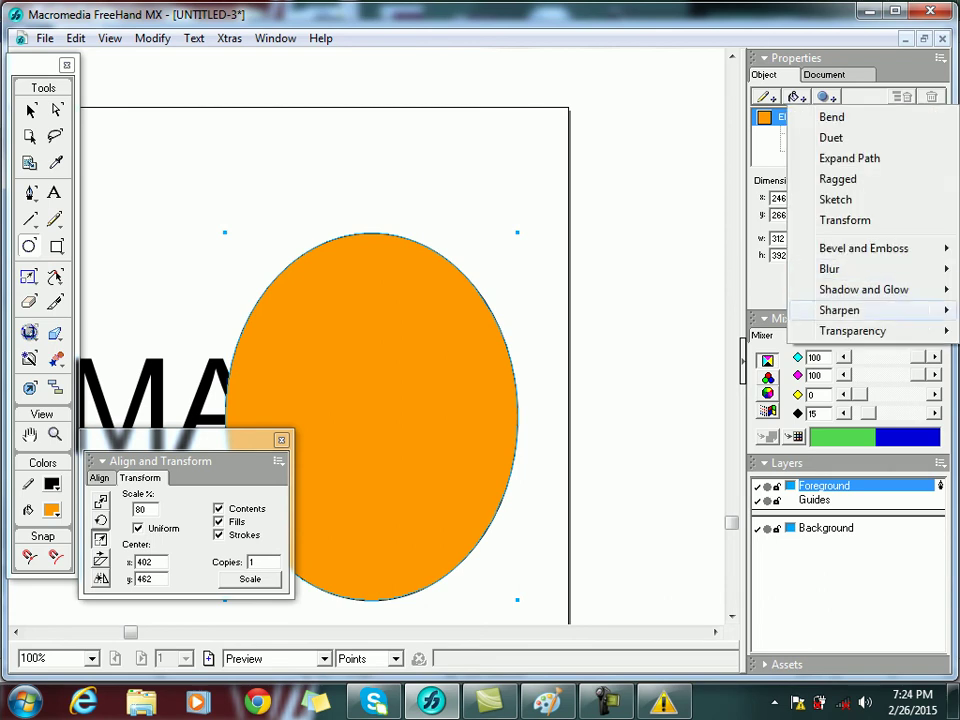
mouse_move(852, 330)
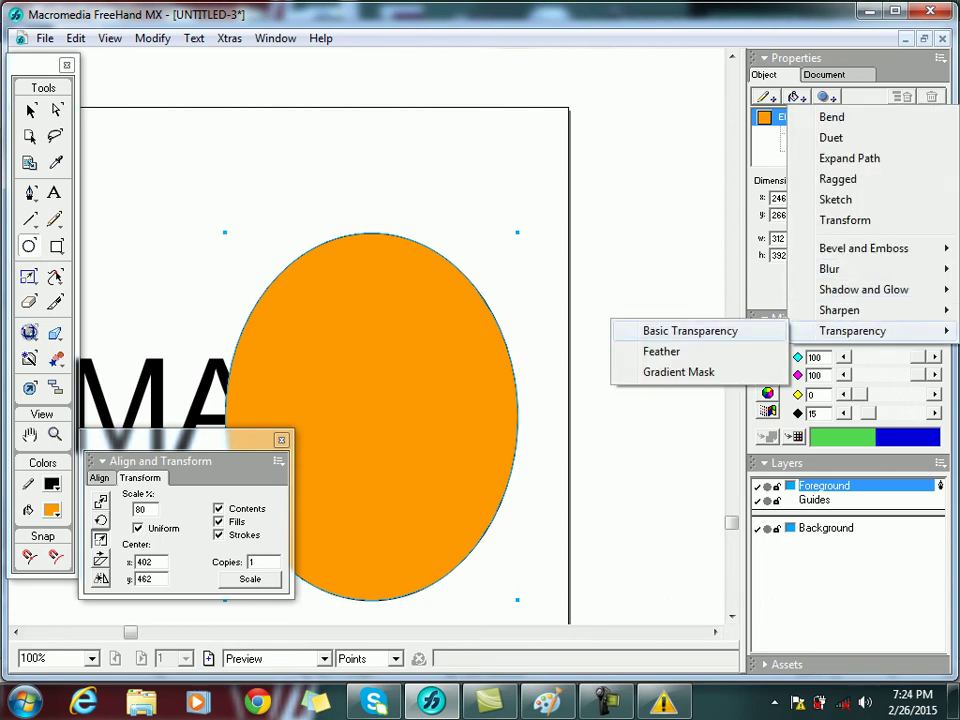
left_click(690, 330)
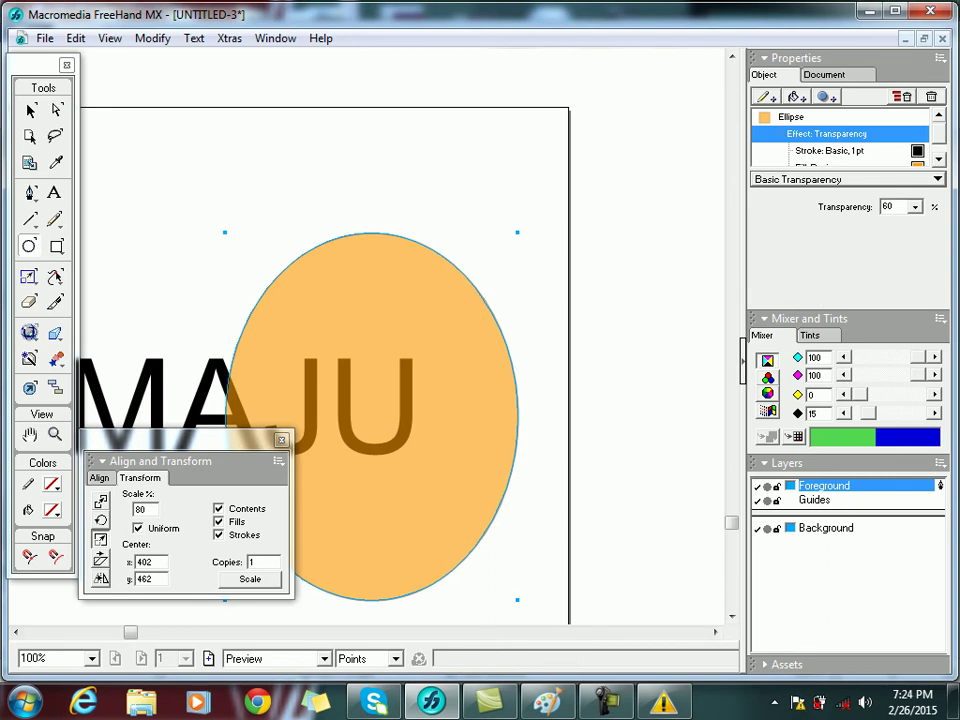
- Set the ellipse's fill type to Pattern and choose the sparse dot preset
left_click(938, 159)
left_click(814, 151)
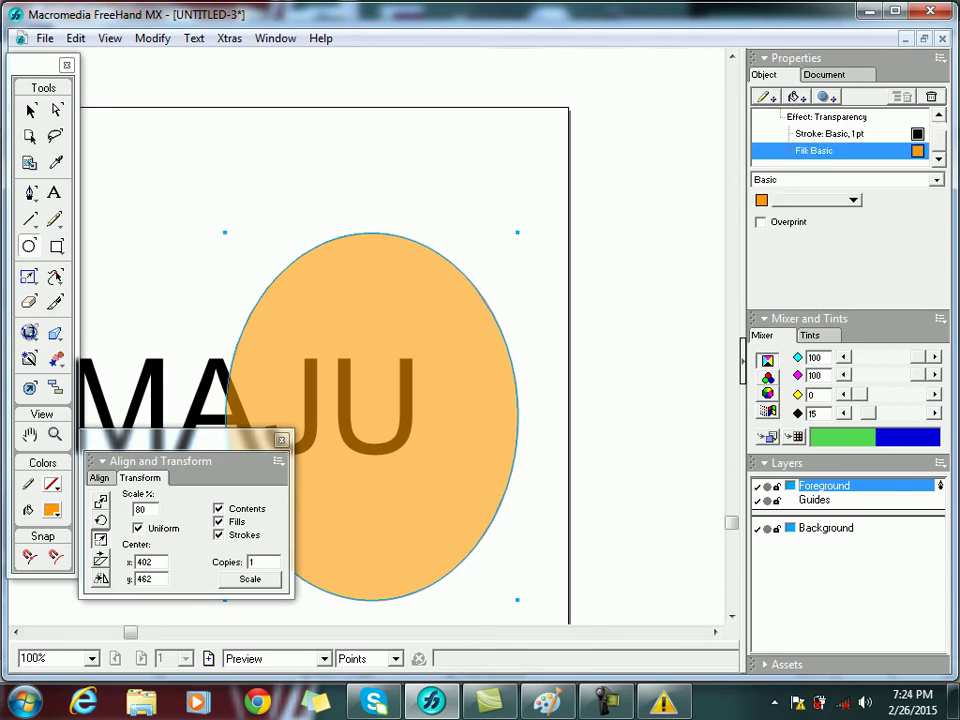
left_click(936, 180)
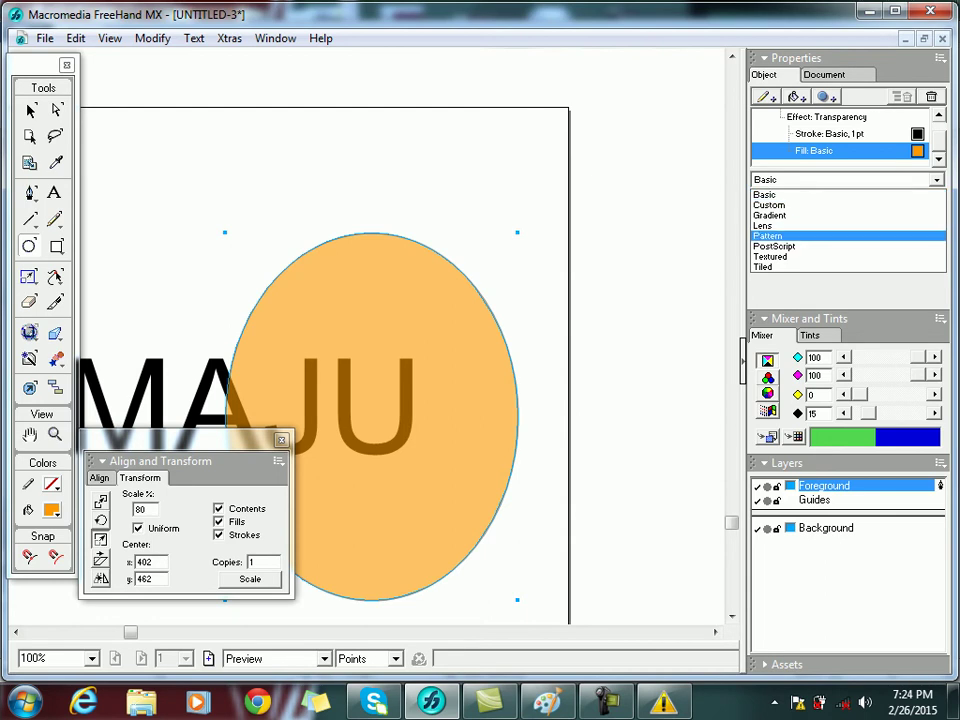
left_click(769, 236)
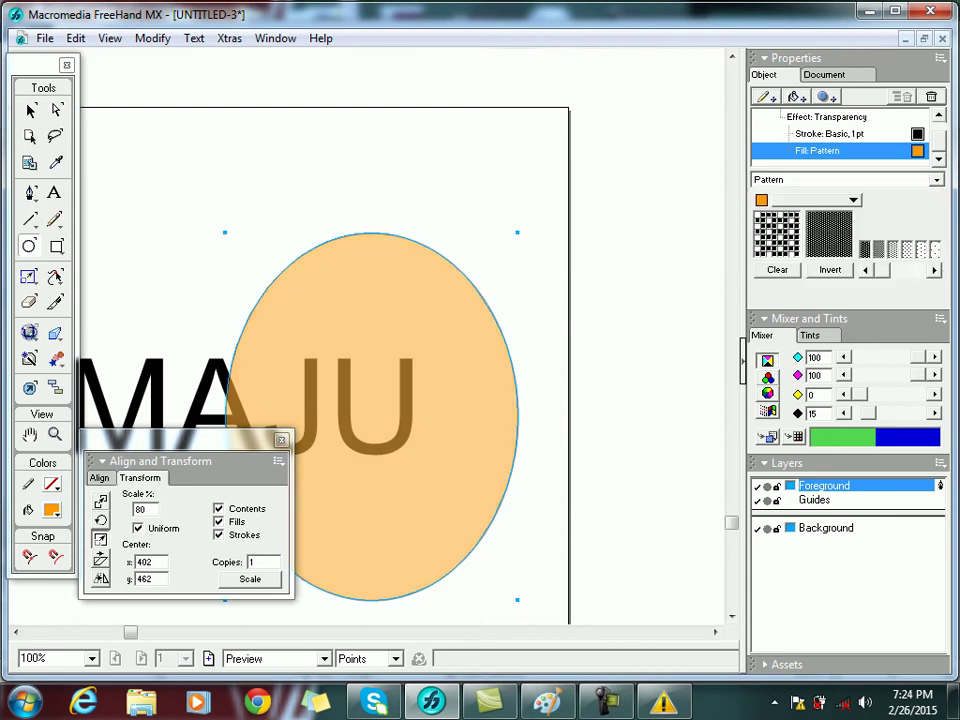
left_click(907, 250)
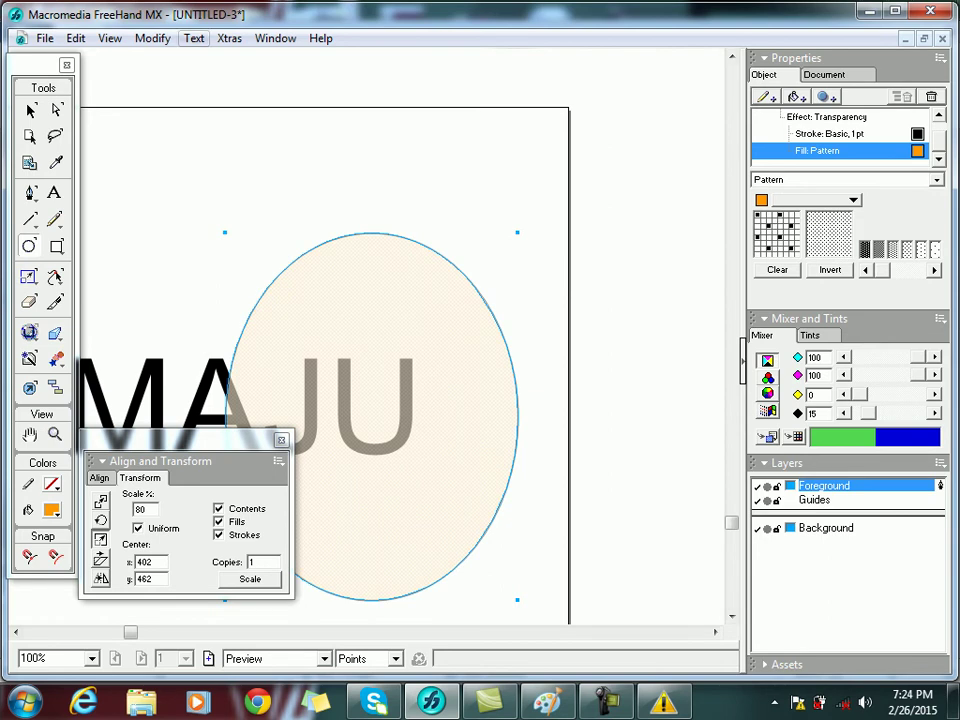
- Examine the pattern fill's dots closely inside the ellipse and return to the full-page view
left_click(55, 434)
left_click_drag(328, 414, 406, 493)
left_click_drag(453, 441, 471, 489)
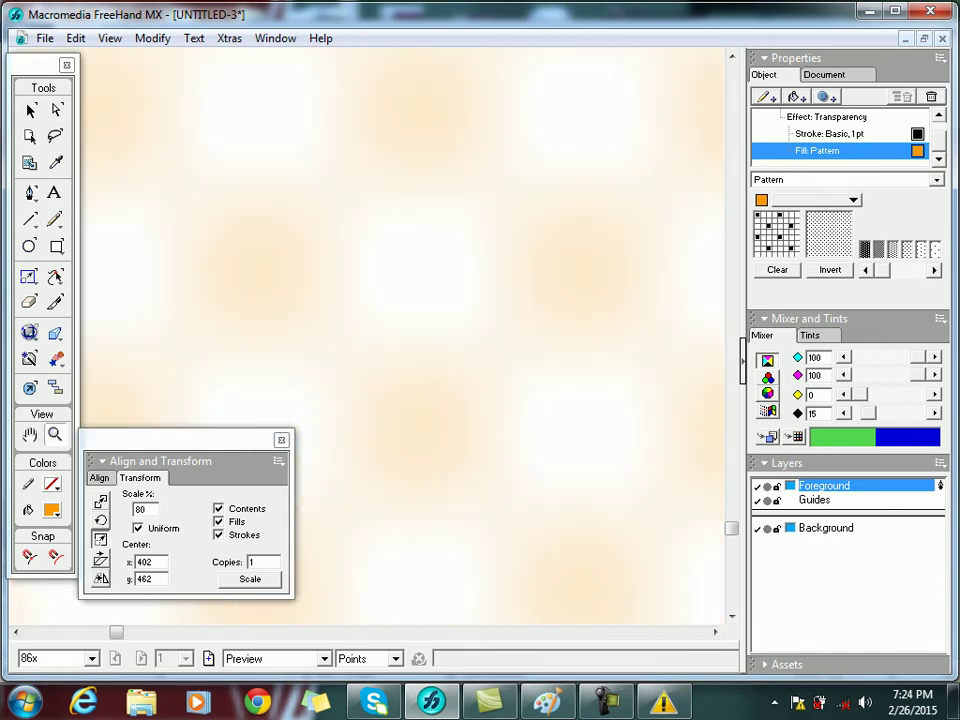
key("ctrl+shift+w")
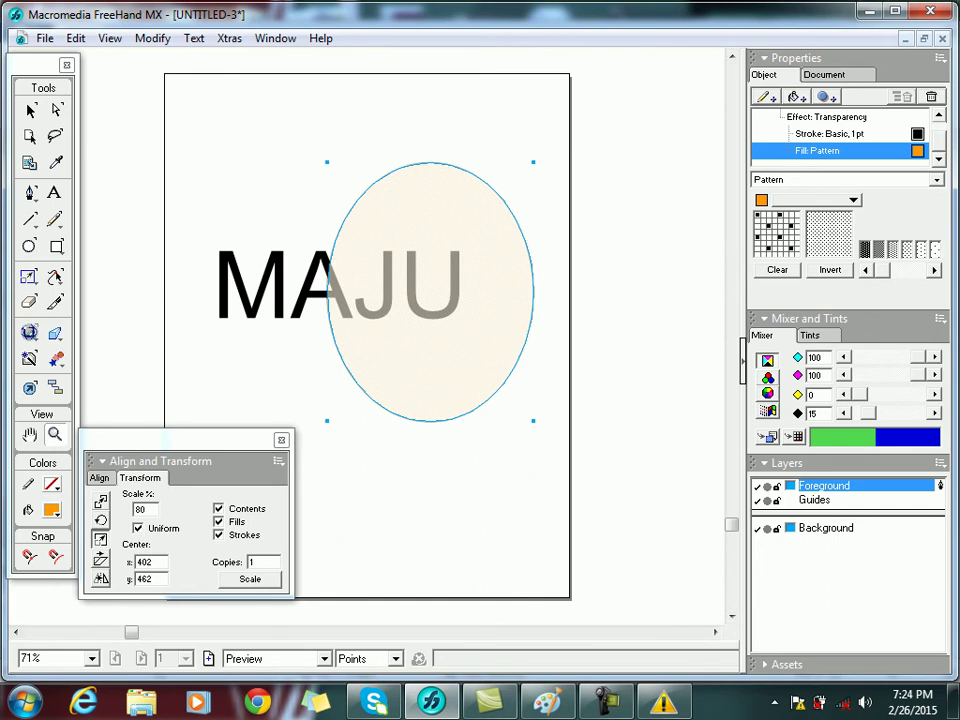
- Clear the ellipse's preset pattern and draw a custom one of scattered dots, inverting it and back
left_click(879, 250)
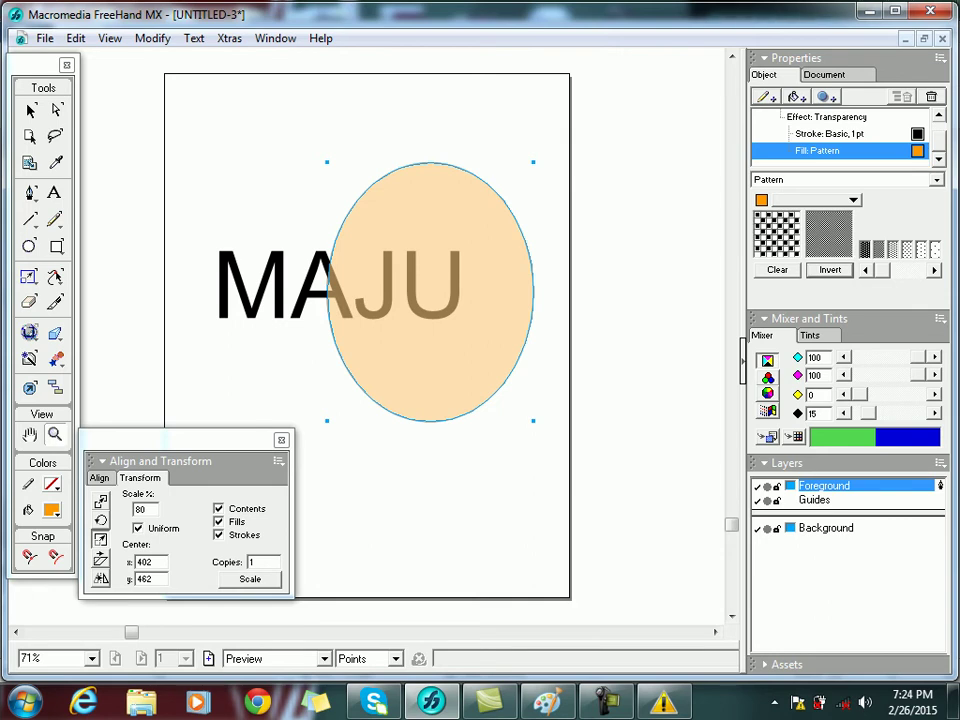
left_click(778, 270)
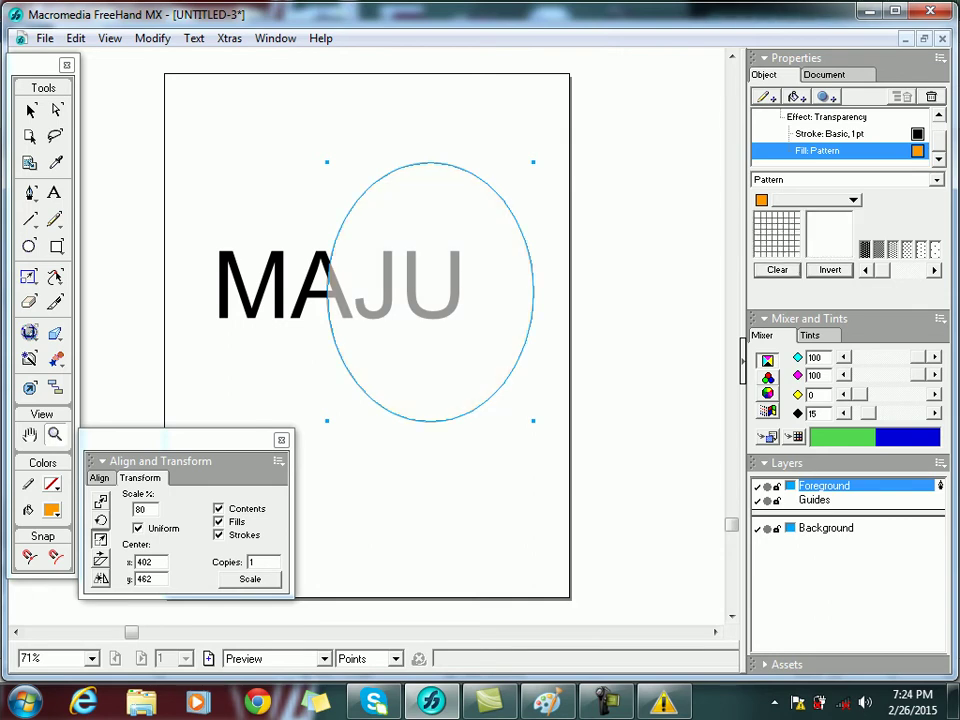
left_click(774, 231)
left_click(763, 243)
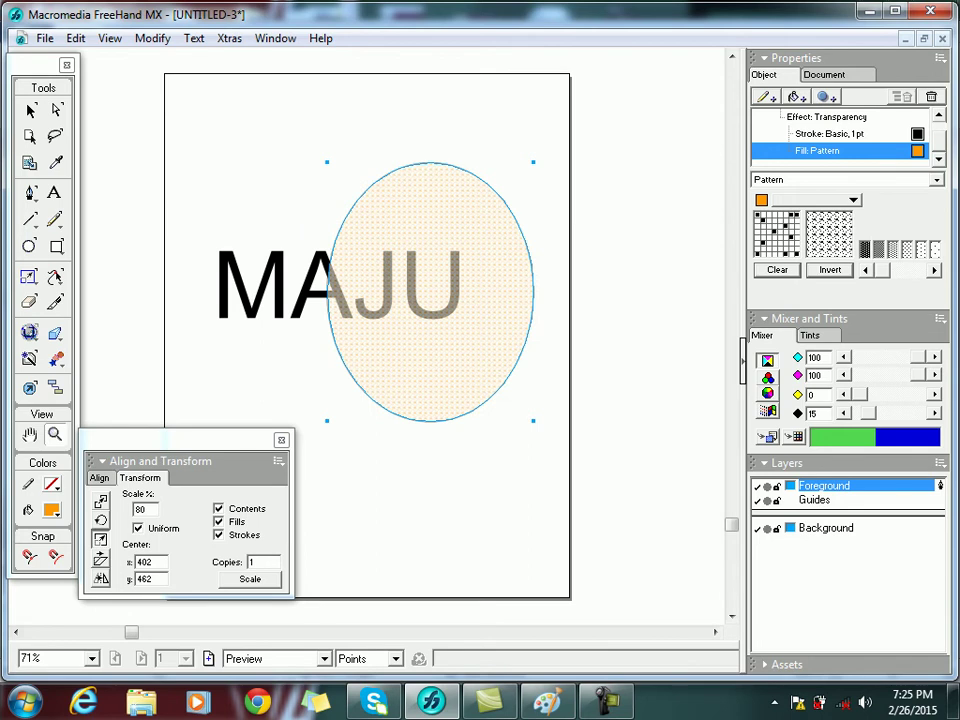
left_click(830, 270)
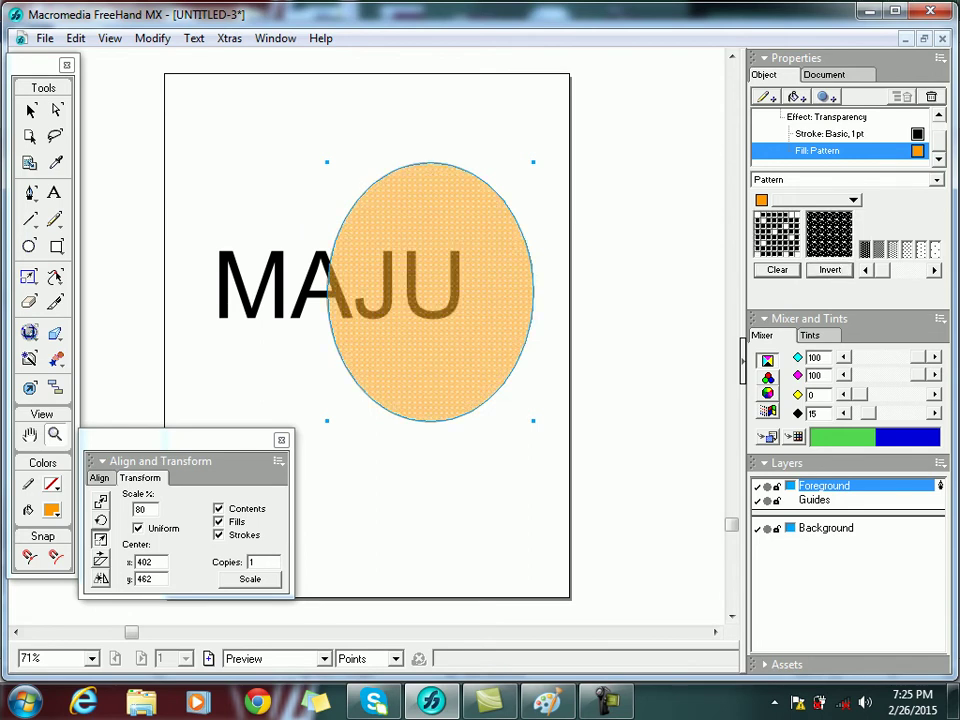
left_click(830, 270)
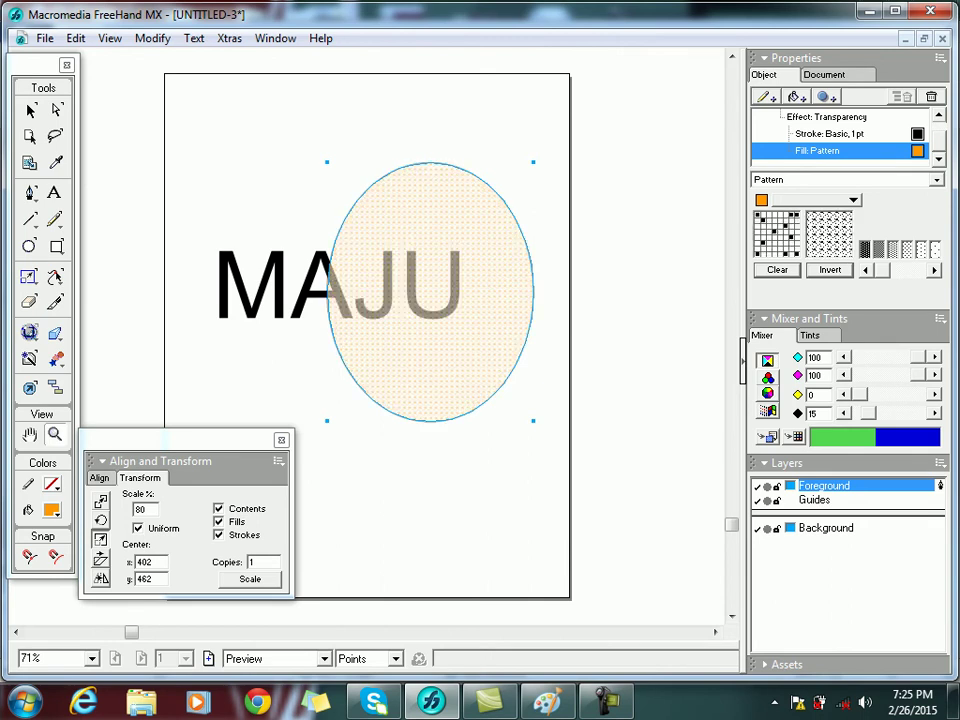
- Browse further pattern presets and apply the brick pattern to the ellipse
left_click(934, 270)
left_click(934, 270)
left_click(934, 270)
left_click(934, 270)
left_click(934, 270)
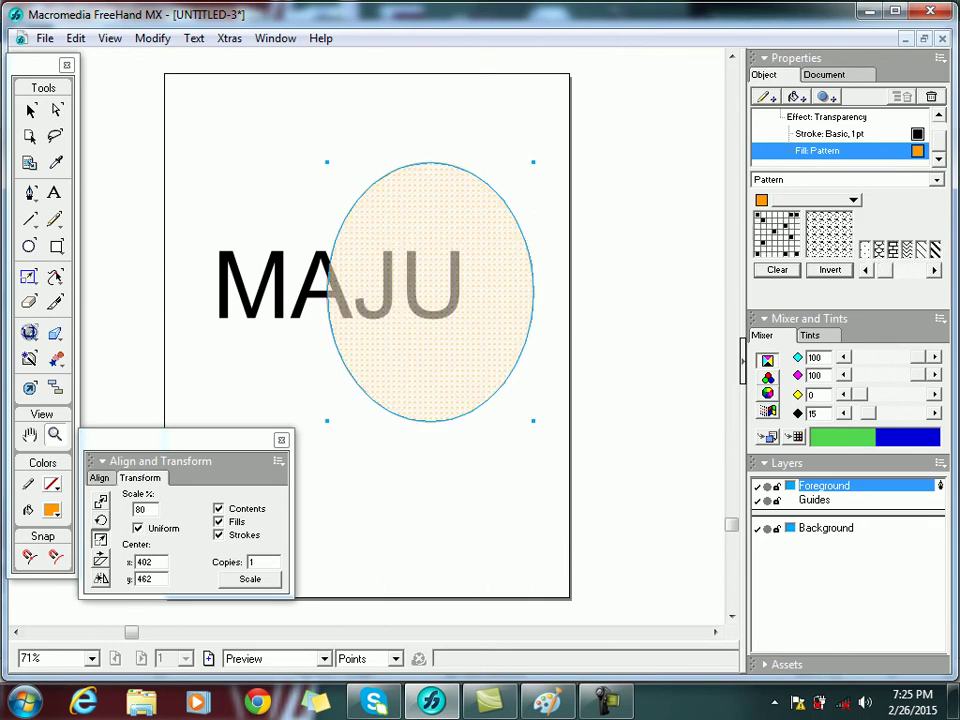
left_click(879, 250)
left_click(893, 250)
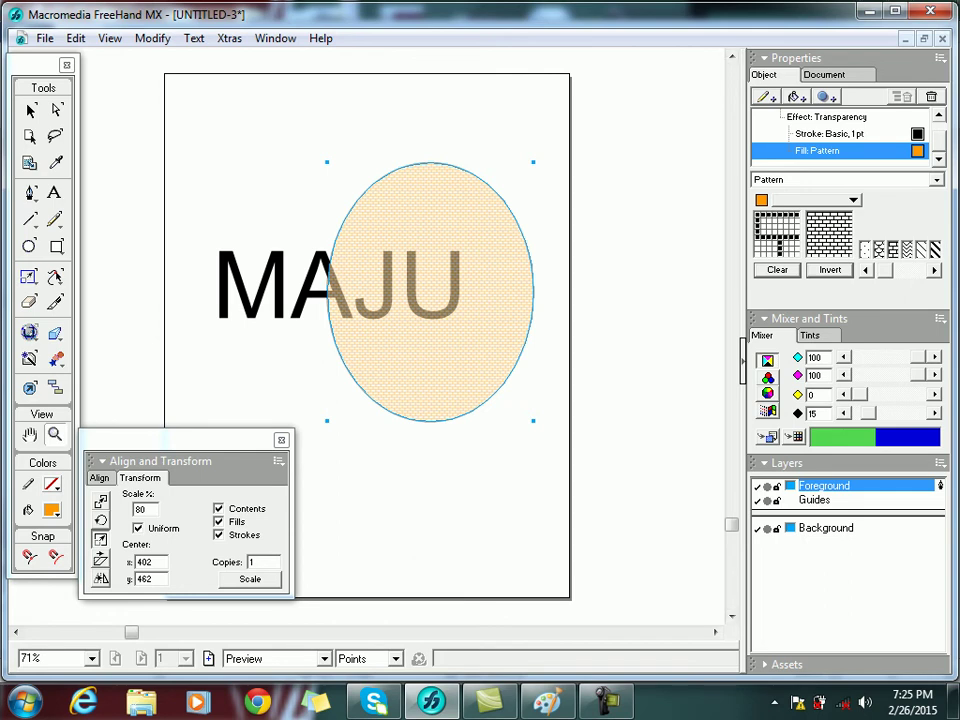
- Apply the thick diagonal stripe preset to the ellipse's pattern fill
left_click(934, 270)
left_click(934, 270)
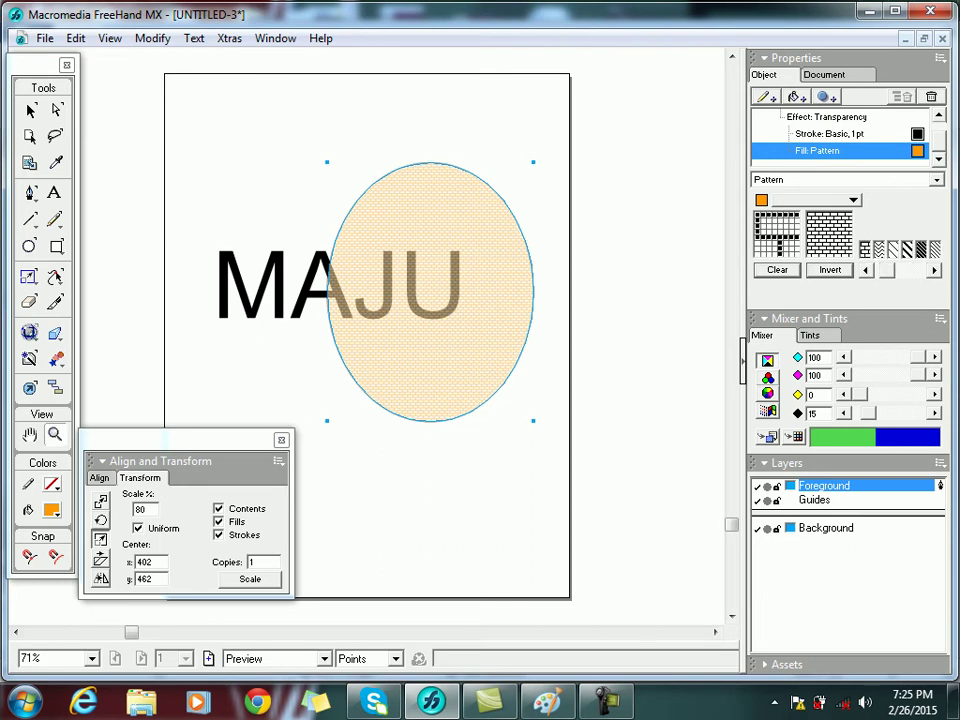
left_click(893, 250)
left_click(907, 250)
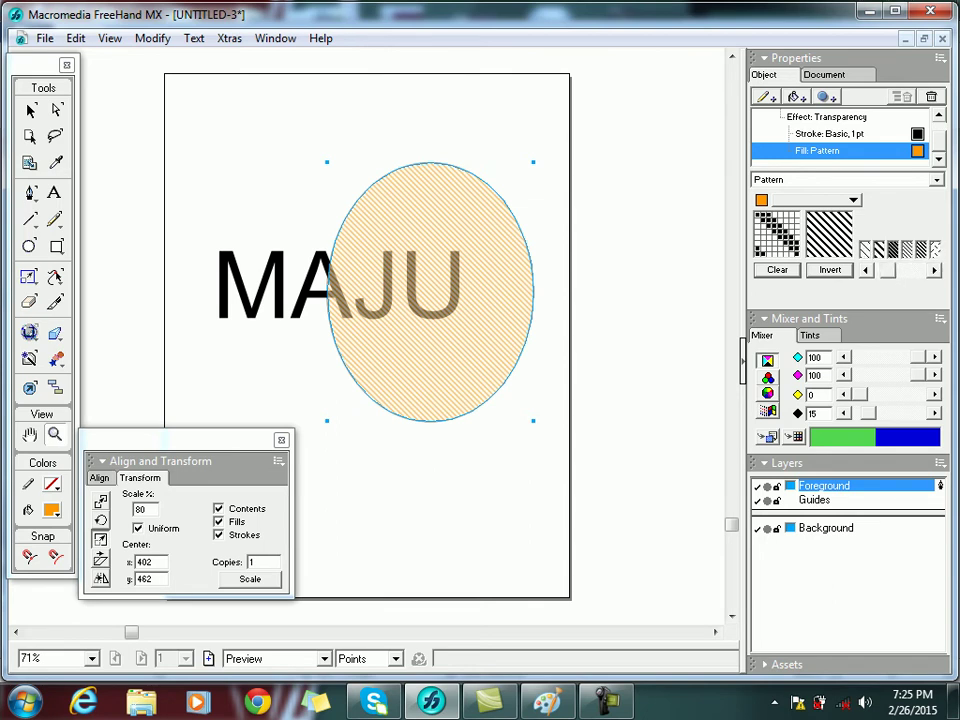
- Try the slanted dash and horizontal line presets on the ellipse, ending with the short horizontal dashes
left_click(935, 250)
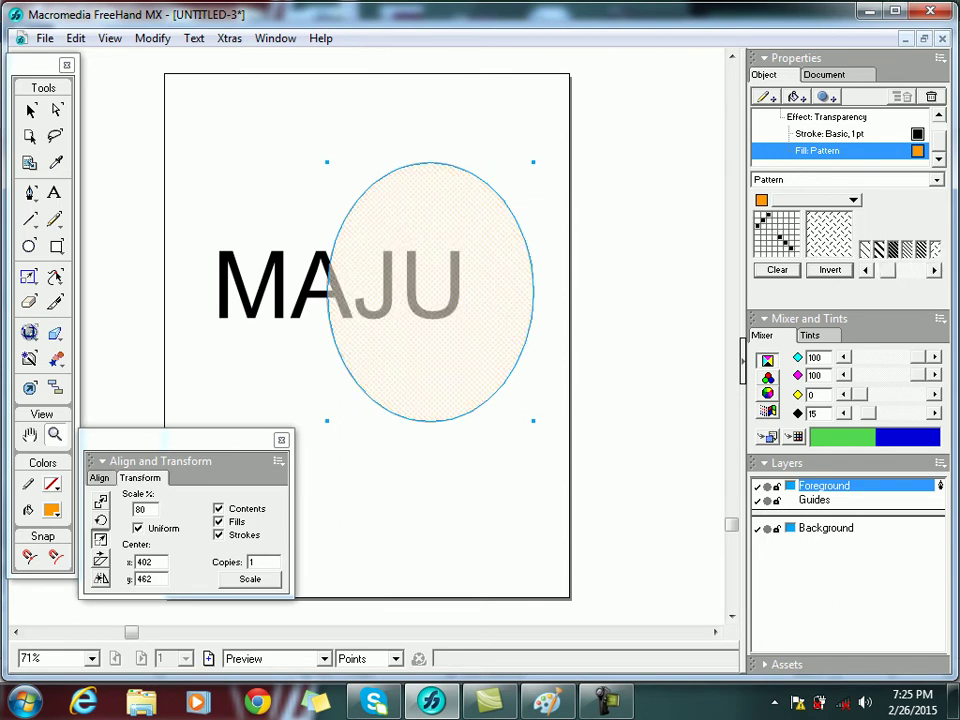
left_click(907, 250)
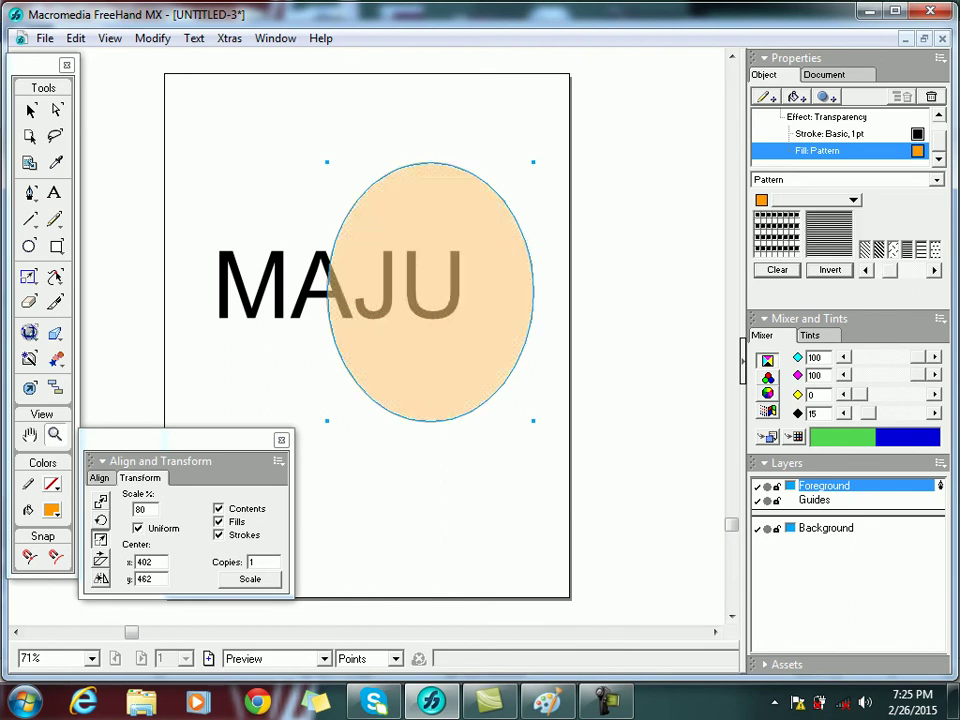
left_click(921, 250)
left_click(935, 250)
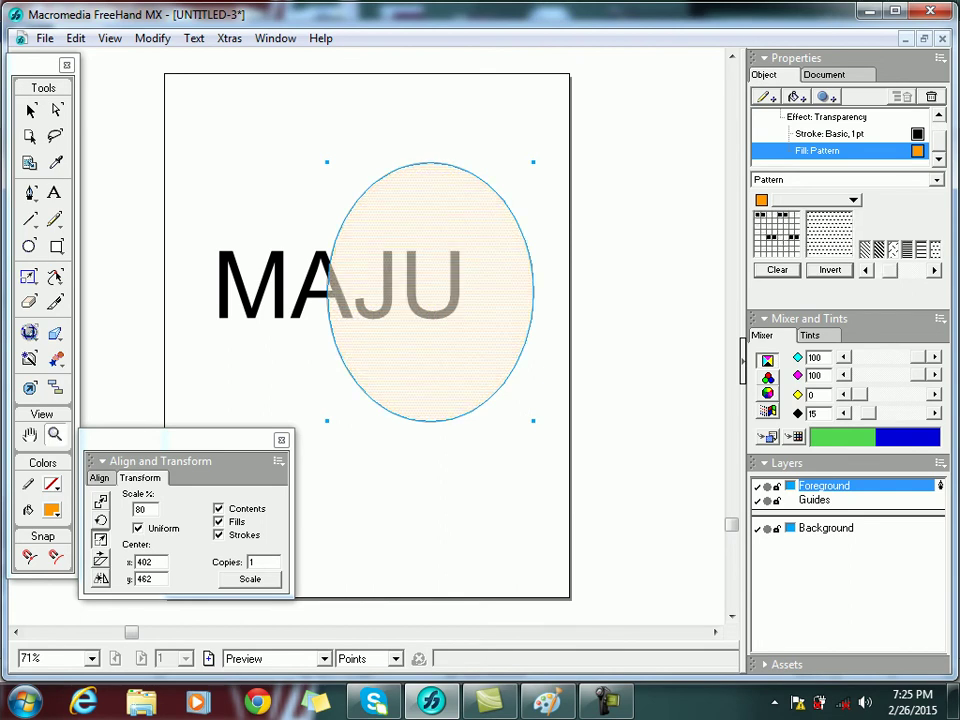
- Try the diamond checker preset on the ellipse, choose the square grid preset, and dismiss the Windows color scheme prompt
left_click(935, 270)
left_click(935, 270)
left_click(935, 270)
left_click(935, 270)
left_click(935, 270)
left_click(935, 270)
left_click(935, 270)
left_click(935, 270)
left_click(935, 270)
left_click(935, 270)
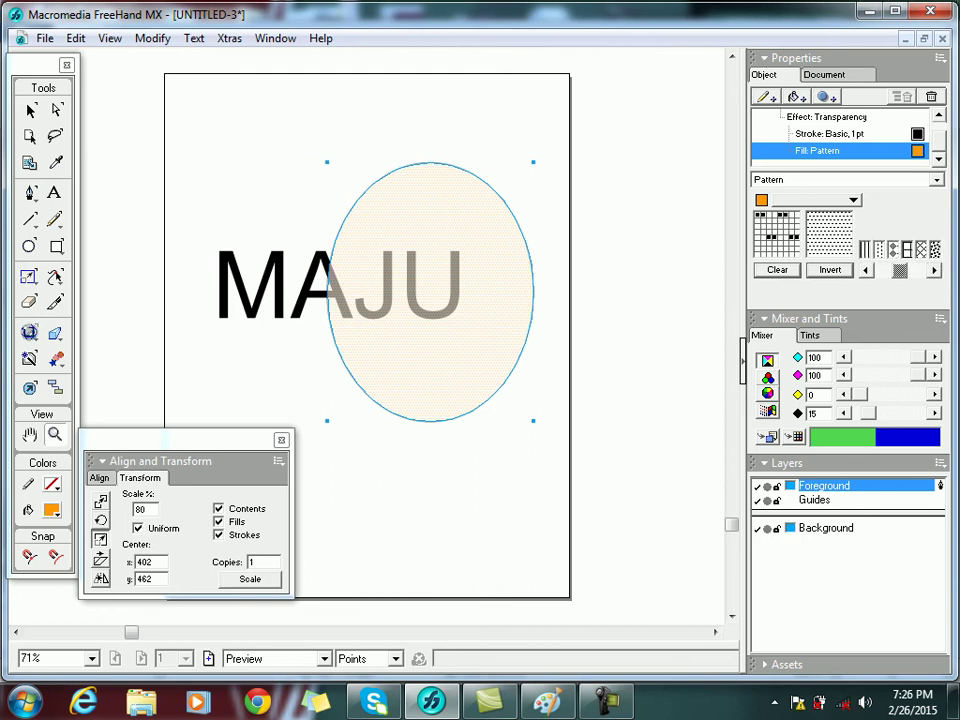
left_click(935, 250)
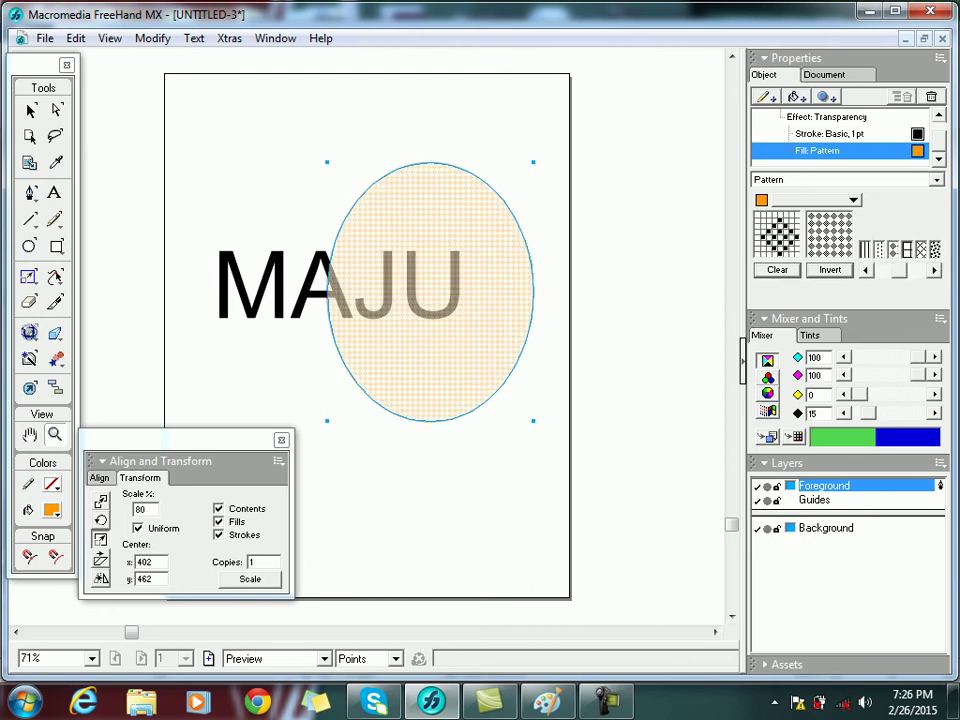
left_click(907, 250)
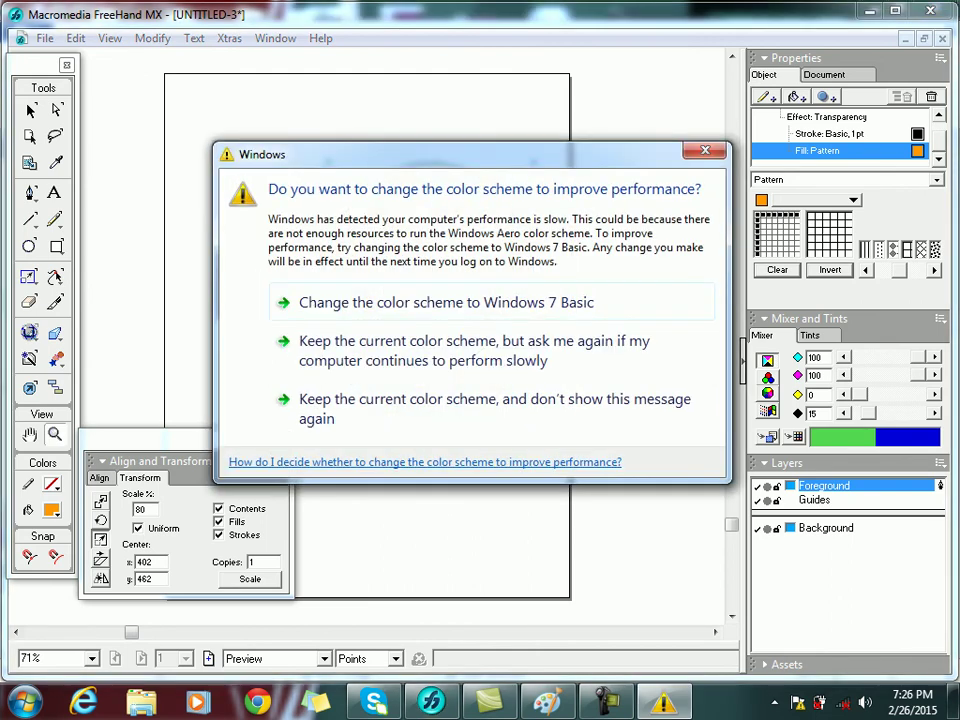
key("Escape")
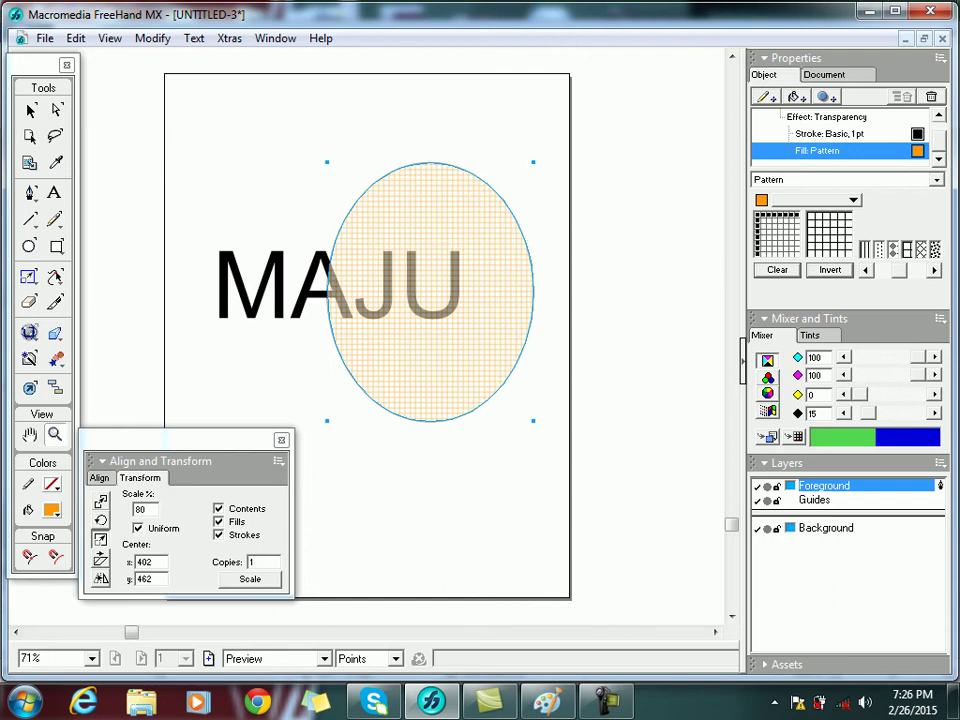
- Try the dense speckle preset and the sparse scattered dot preset on the ellipse
left_click(934, 270)
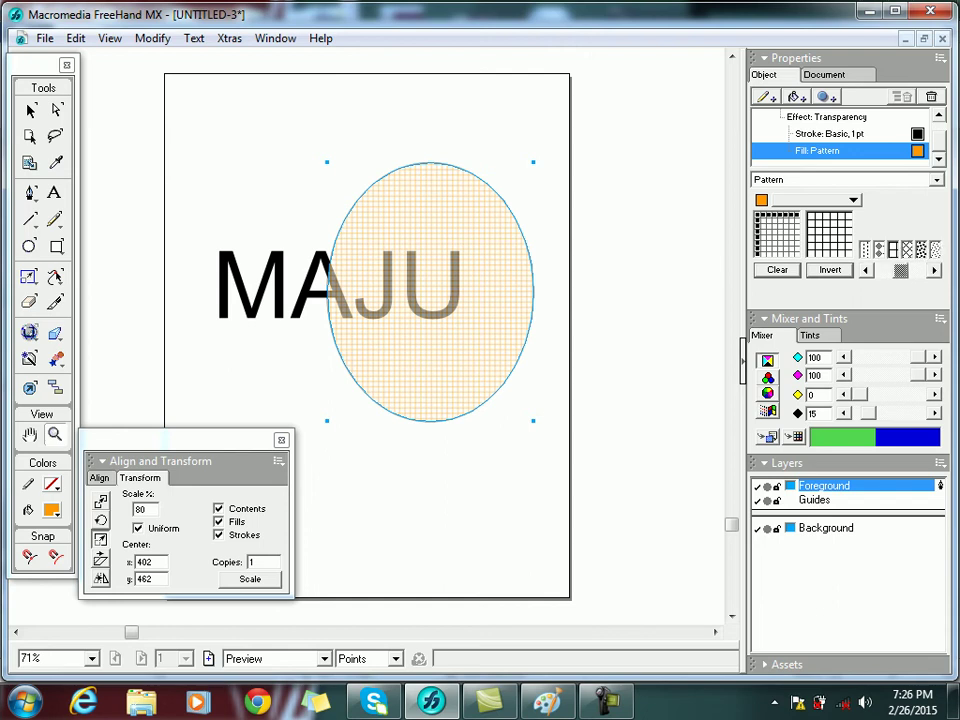
left_click(935, 250)
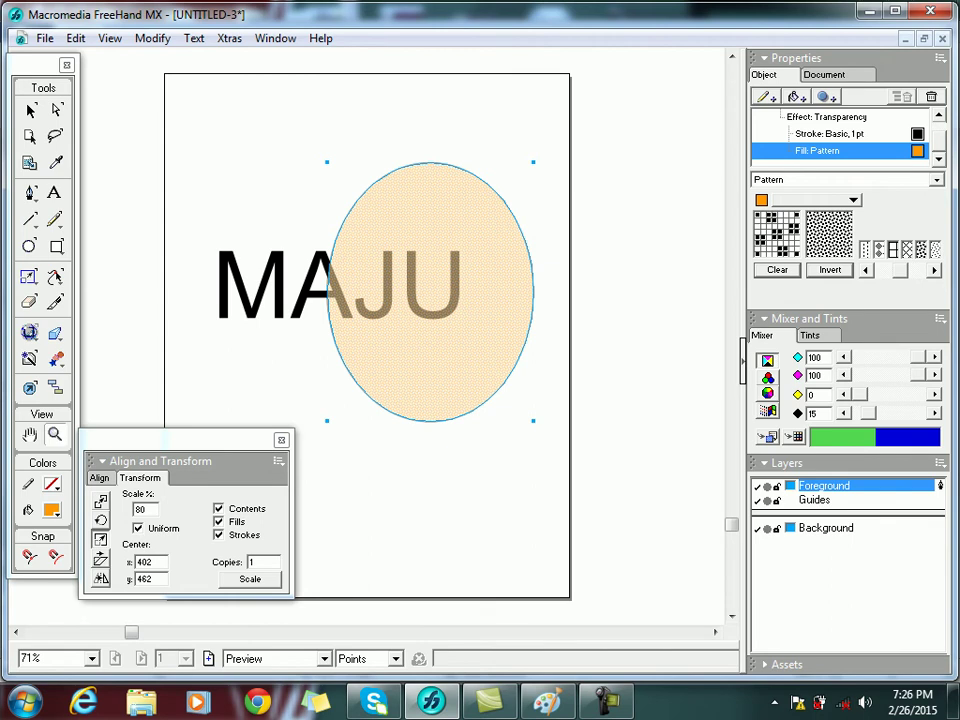
left_click(935, 250)
- Browse more pattern presets and apply the diagonal weave pattern to the ellipse
left_click(934, 270)
left_click(934, 270)
left_click(934, 270)
left_click(934, 270)
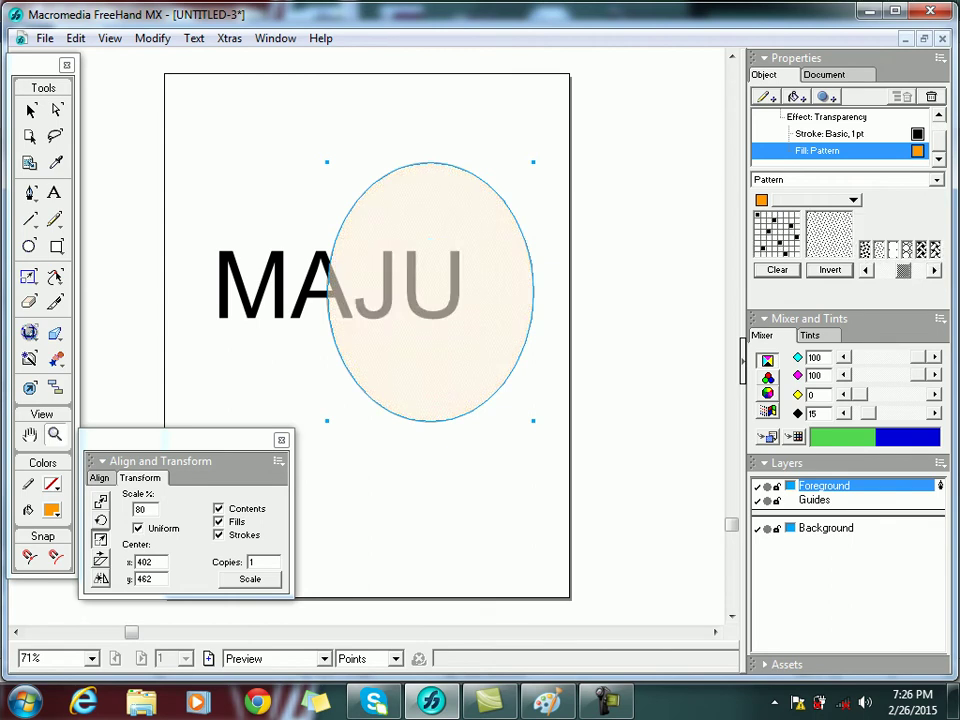
left_click(907, 250)
left_click(921, 250)
- Browse the following presets and apply the dense interlocking block pattern to the ellipse
left_click(934, 270)
left_click(934, 270)
left_click(934, 270)
left_click(934, 270)
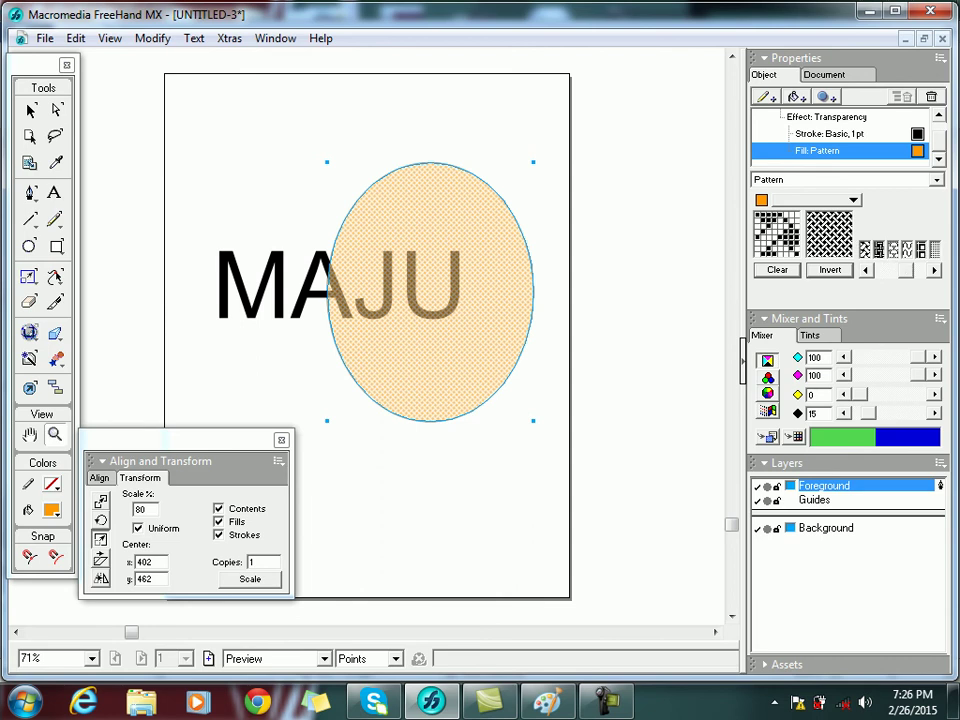
left_click(893, 250)
left_click(879, 250)
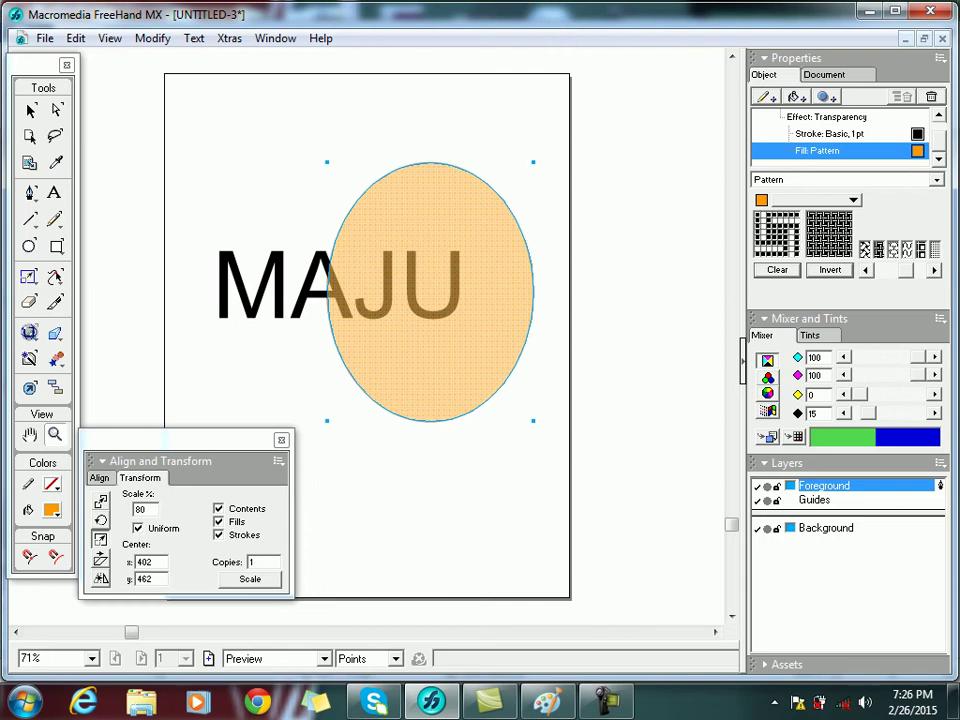
- Browse the remaining presets and apply the shaded round bead pattern to the ellipse
left_click(934, 270)
left_click(934, 270)
left_click(934, 270)
left_click(934, 270)
left_click(934, 270)
left_click(934, 270)
left_click(934, 270)
left_click(934, 270)
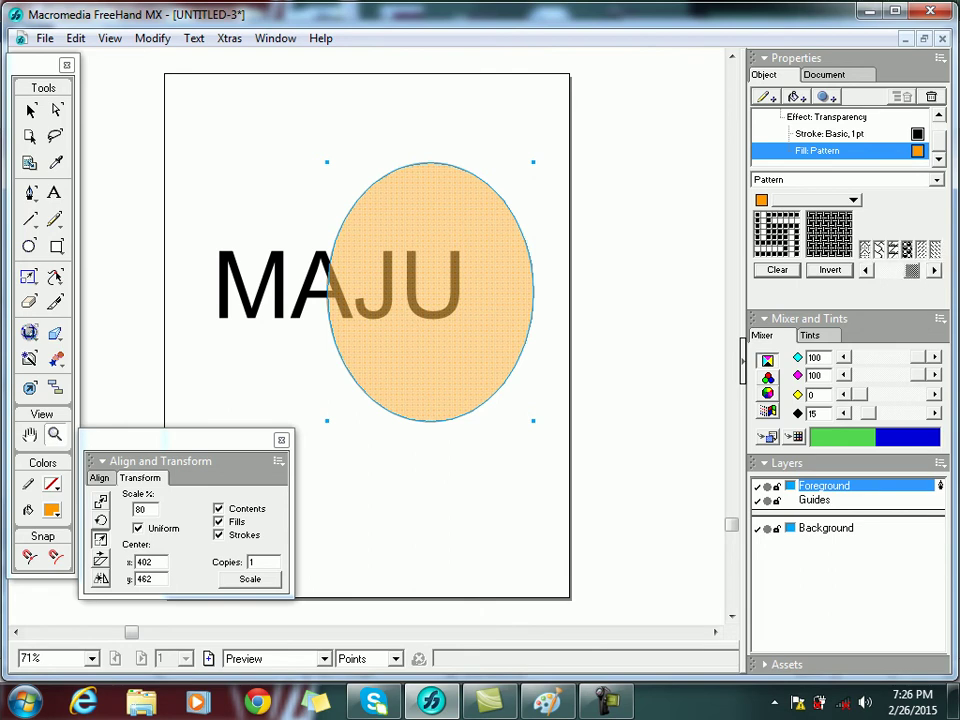
left_click(907, 250)
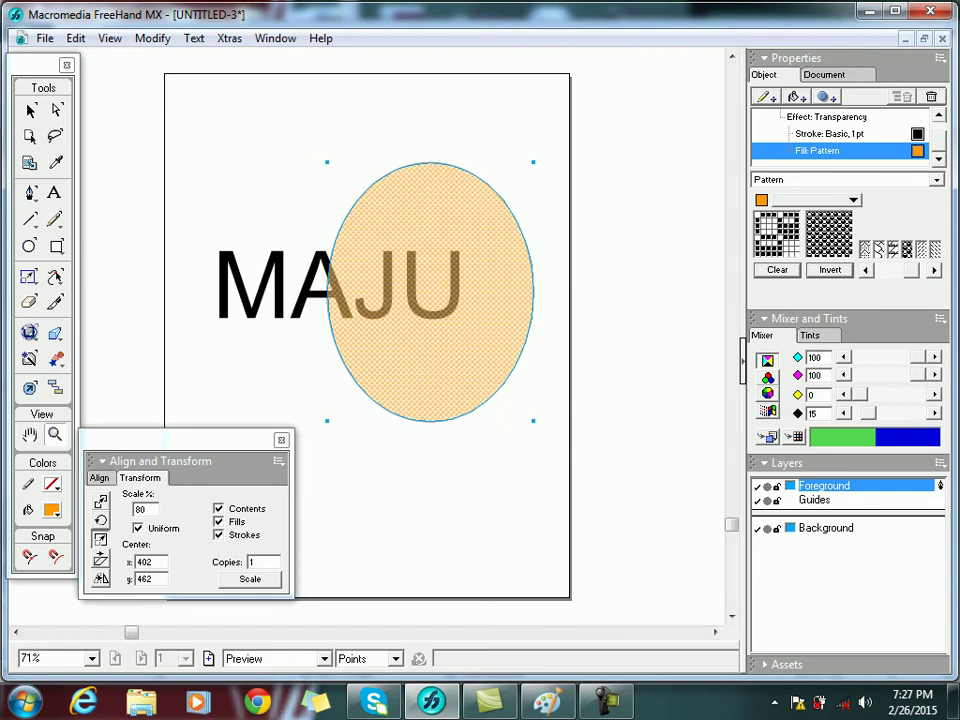
left_click(826, 97)
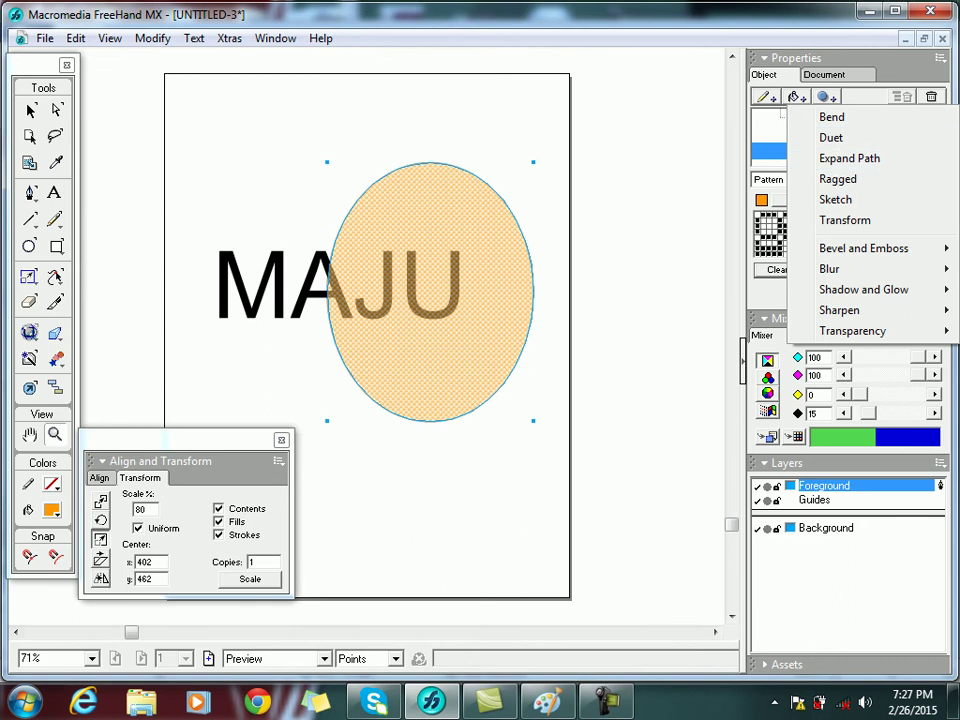
key("Escape")
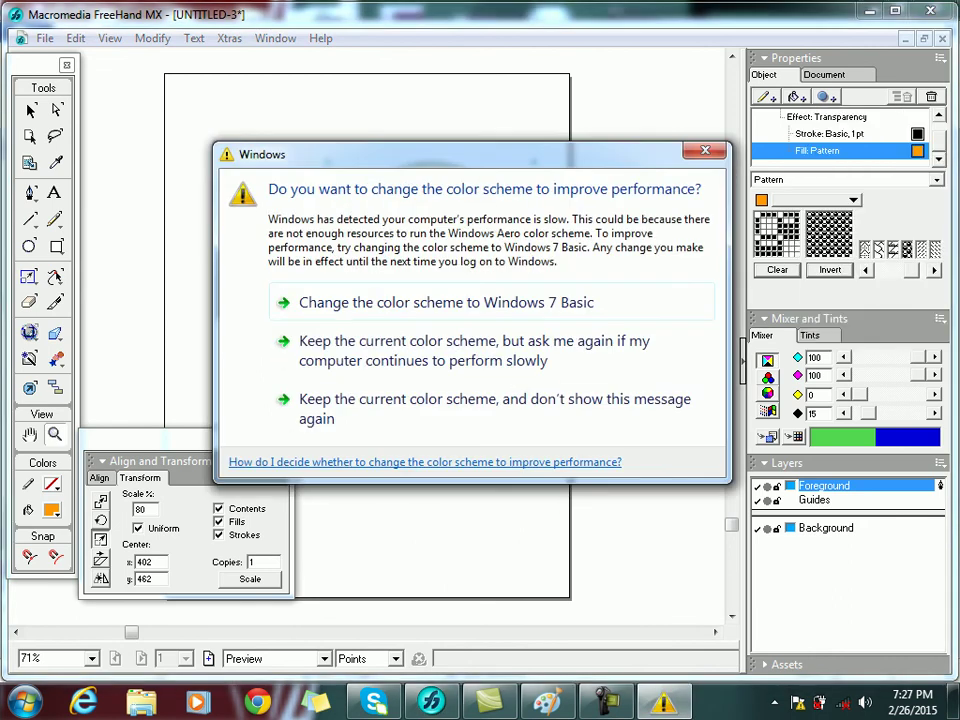
left_click(826, 97)
left_click(826, 97)
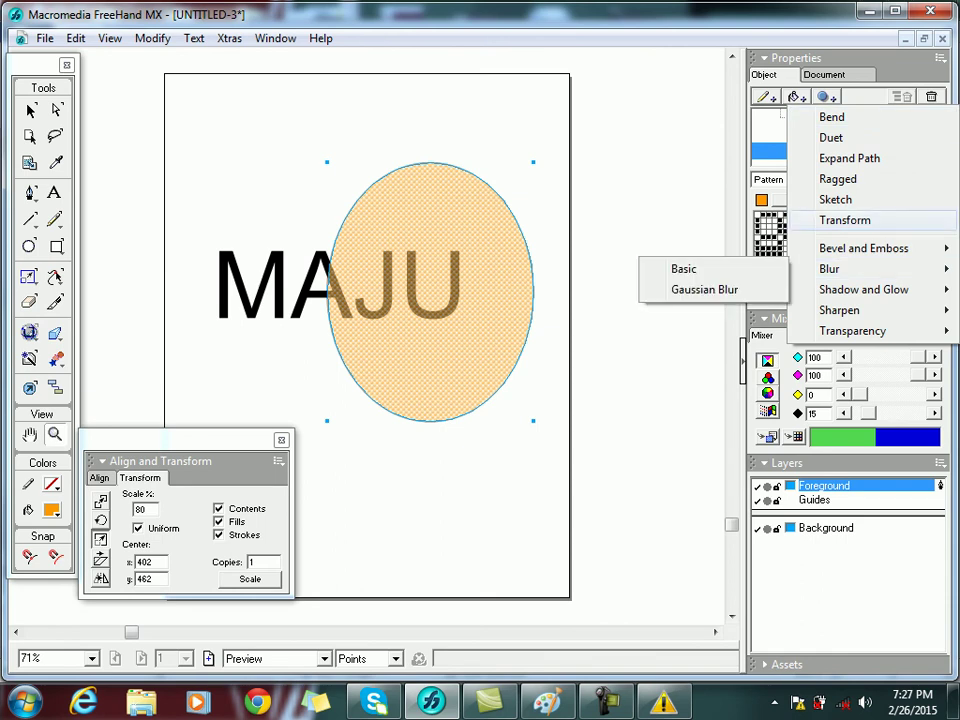
- Change the ellipse's fill type to Textured and choose the Coquille texture
left_click(769, 180)
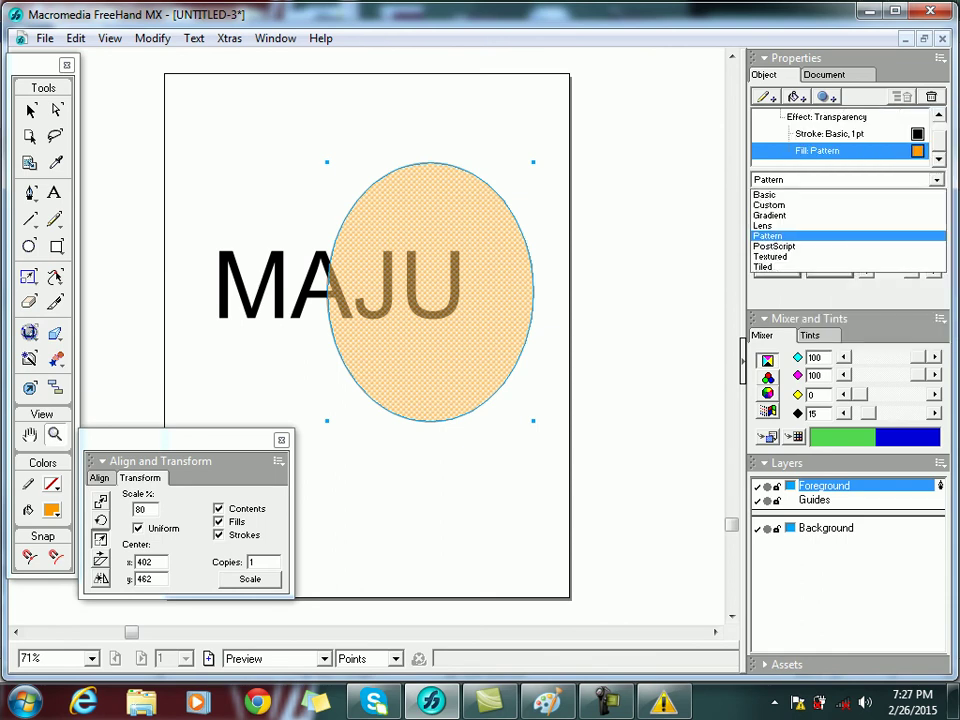
left_click(771, 257)
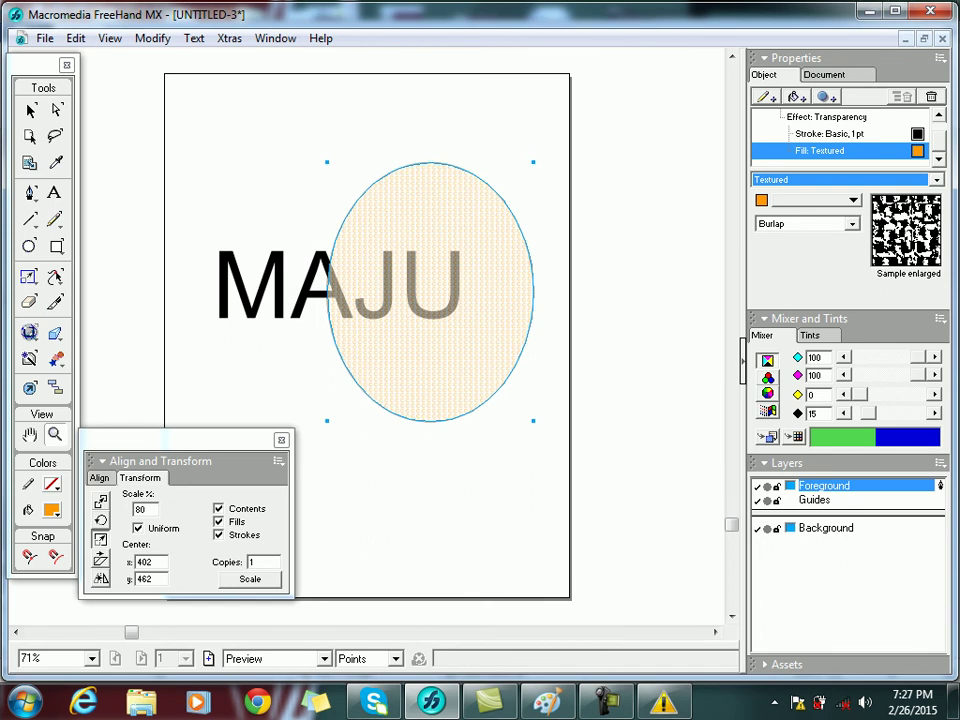
left_click(826, 97)
left_click(772, 224)
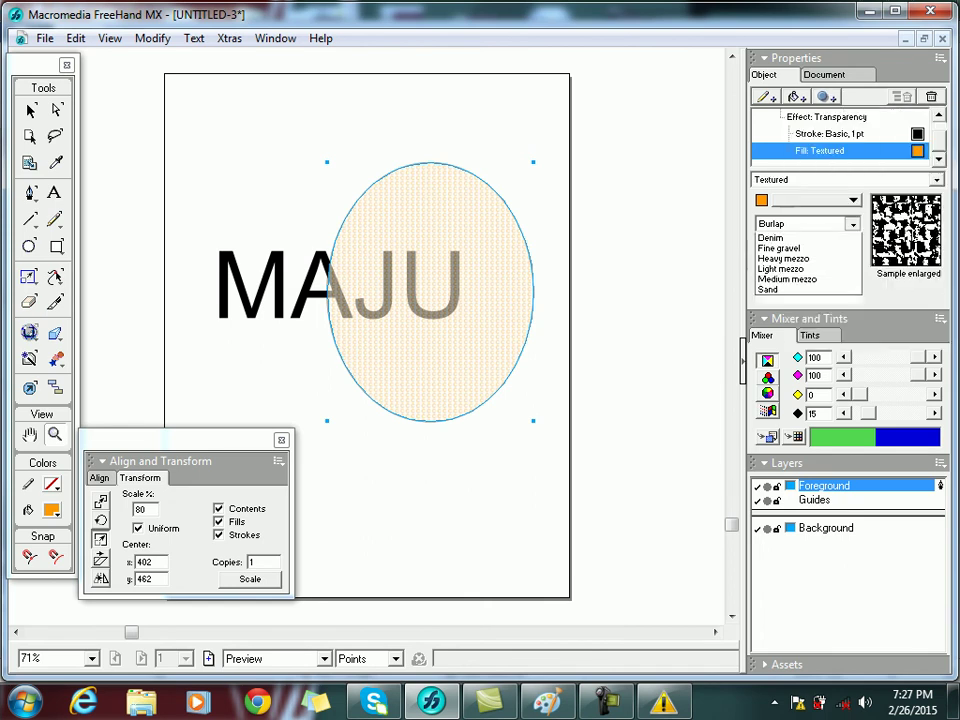
left_click(775, 257)
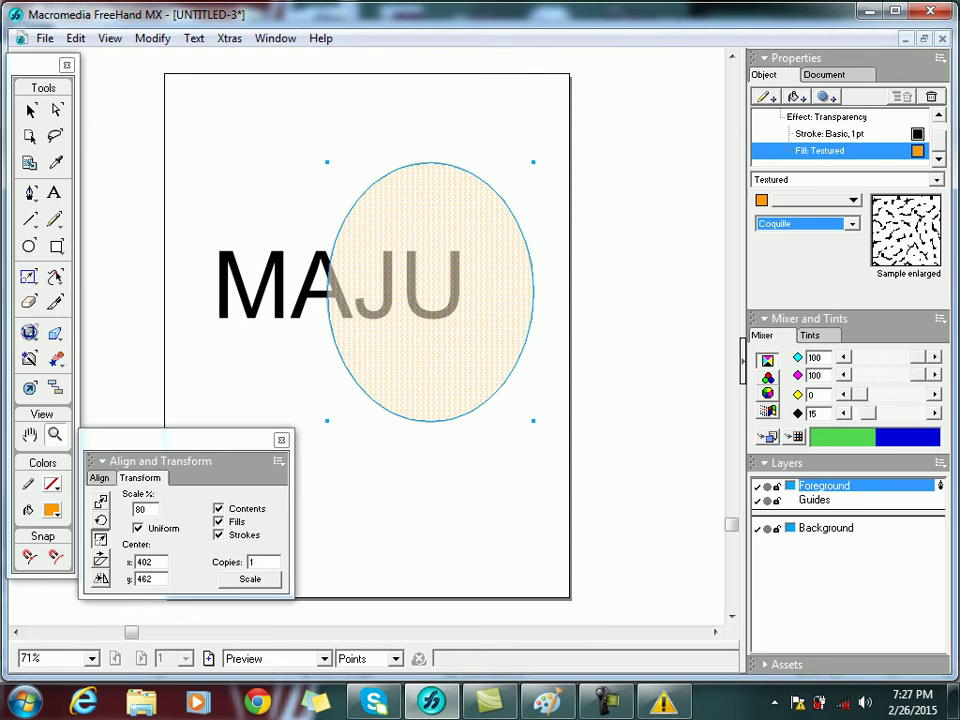
- Switch the ellipse's fill type to Tiled
left_click(796, 96)
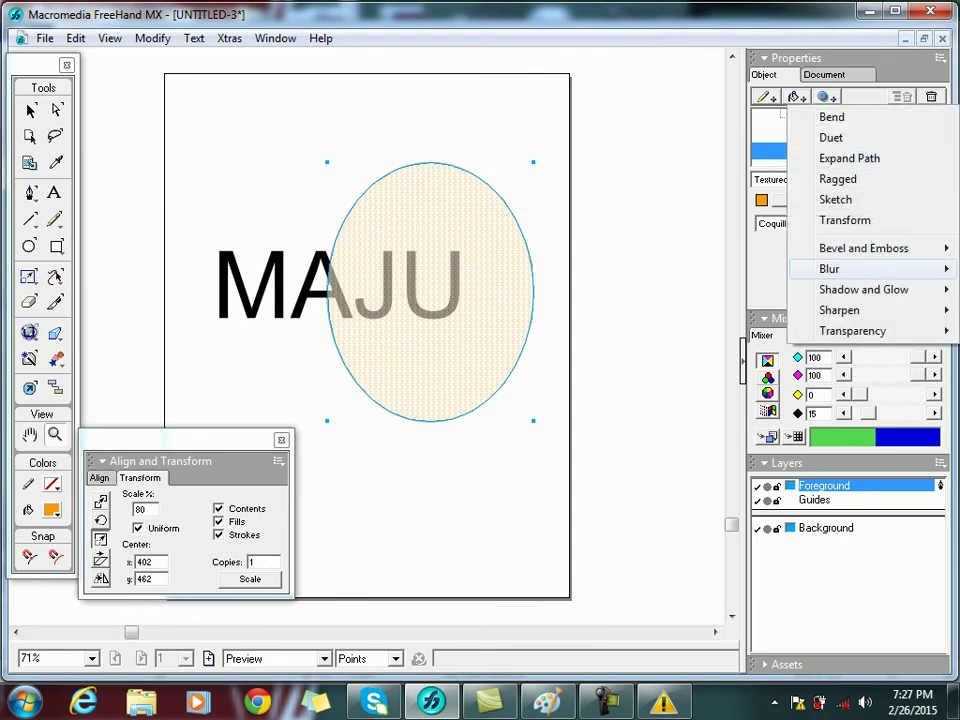
left_click(770, 180)
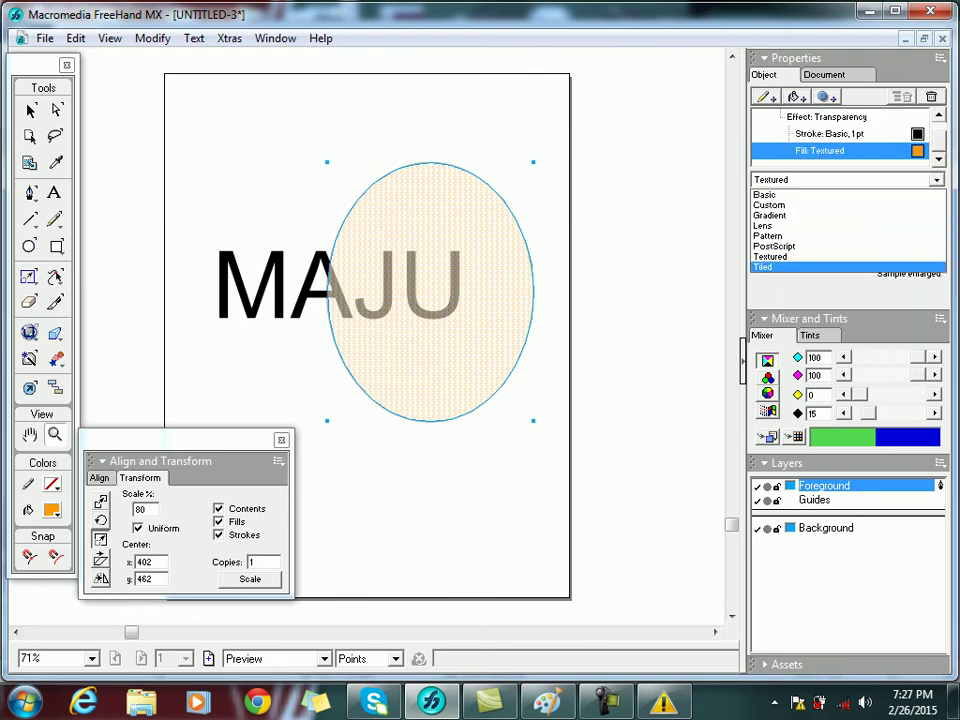
left_click(770, 267)
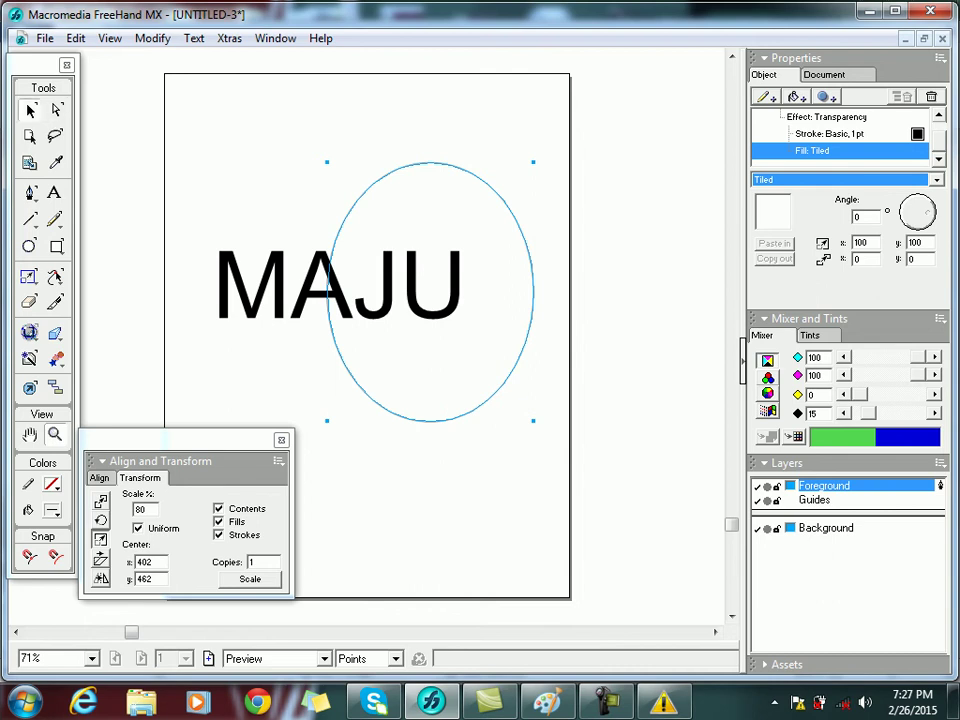
- Delete the ellipse and the MAJU text from the page
left_click_drag(167, 143, 532, 467)
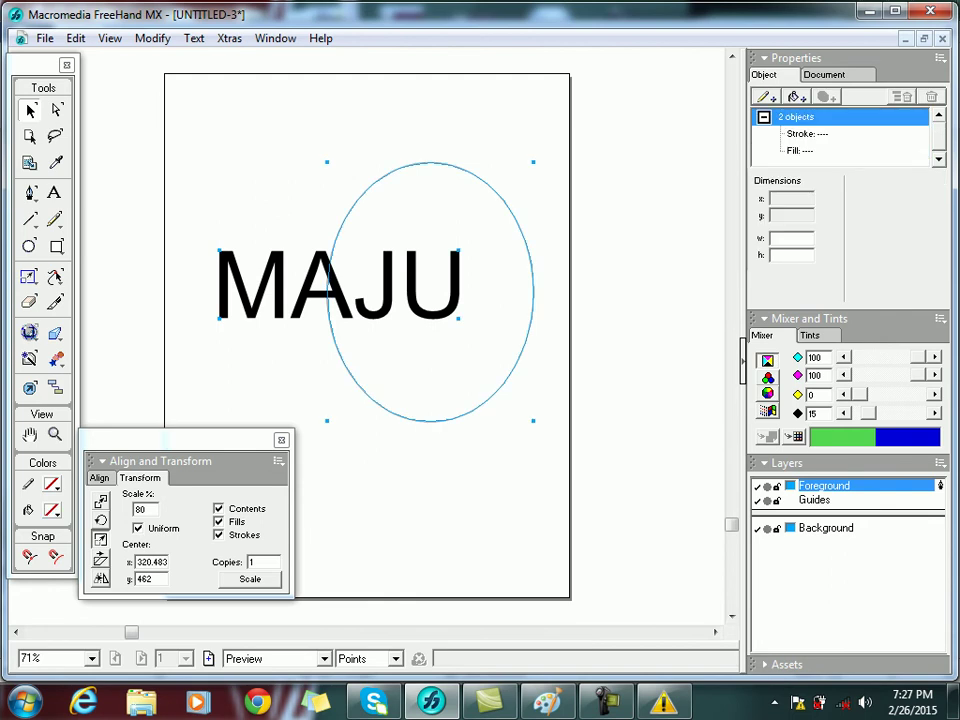
key("Delete")
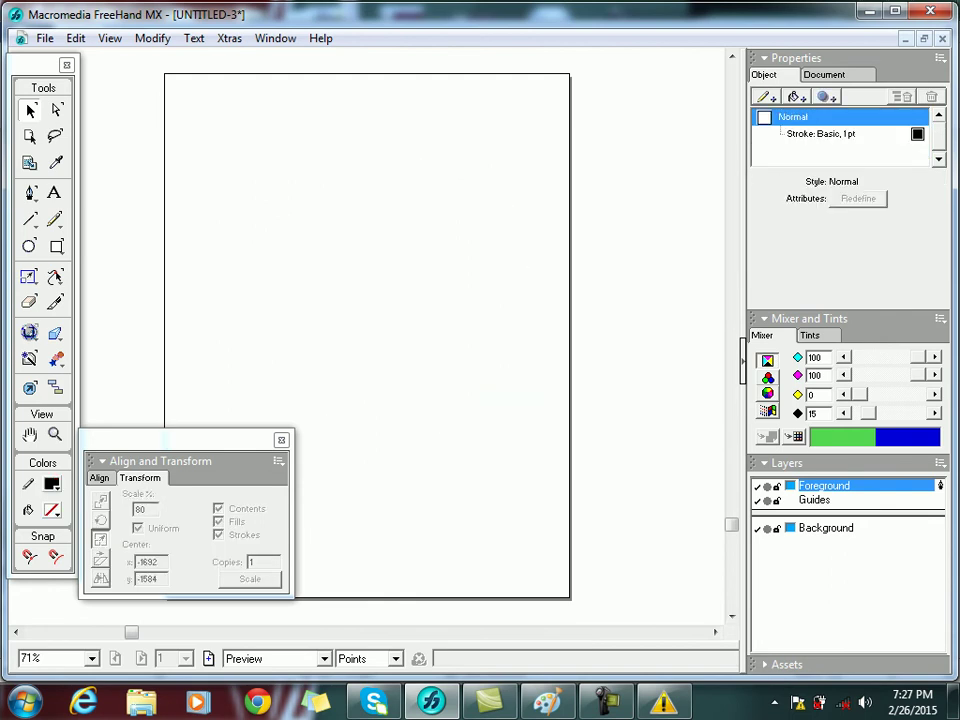
- Show the Xtra Tools toolbar and spray a trail of squares, spheres, stars and triangles across the page with the Graphic Hose
left_click(230, 39)
mouse_move(275, 39)
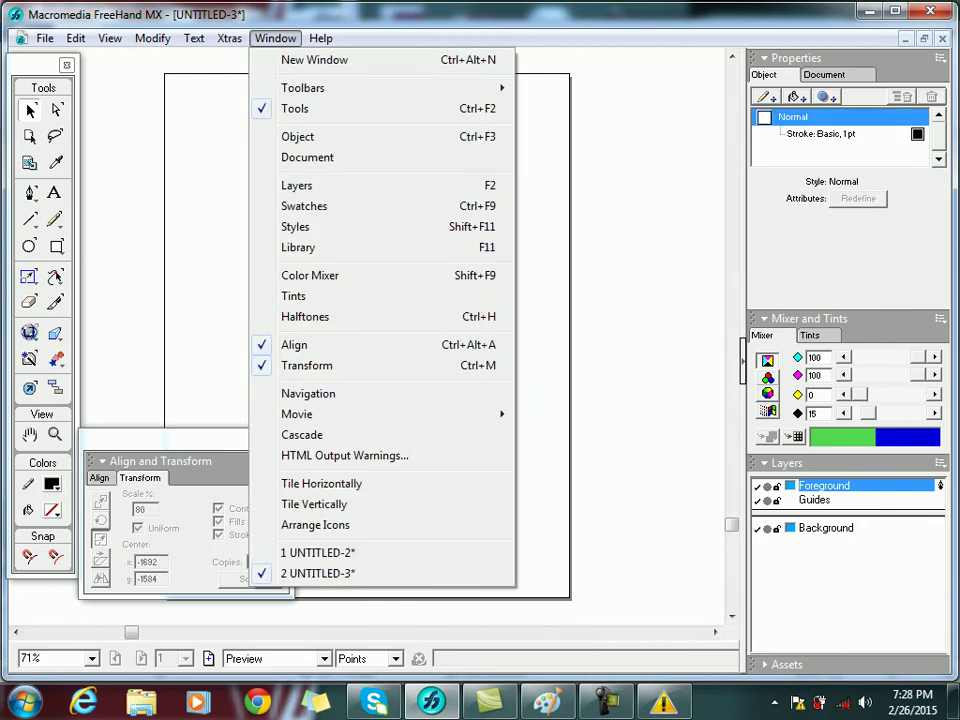
key("Escape")
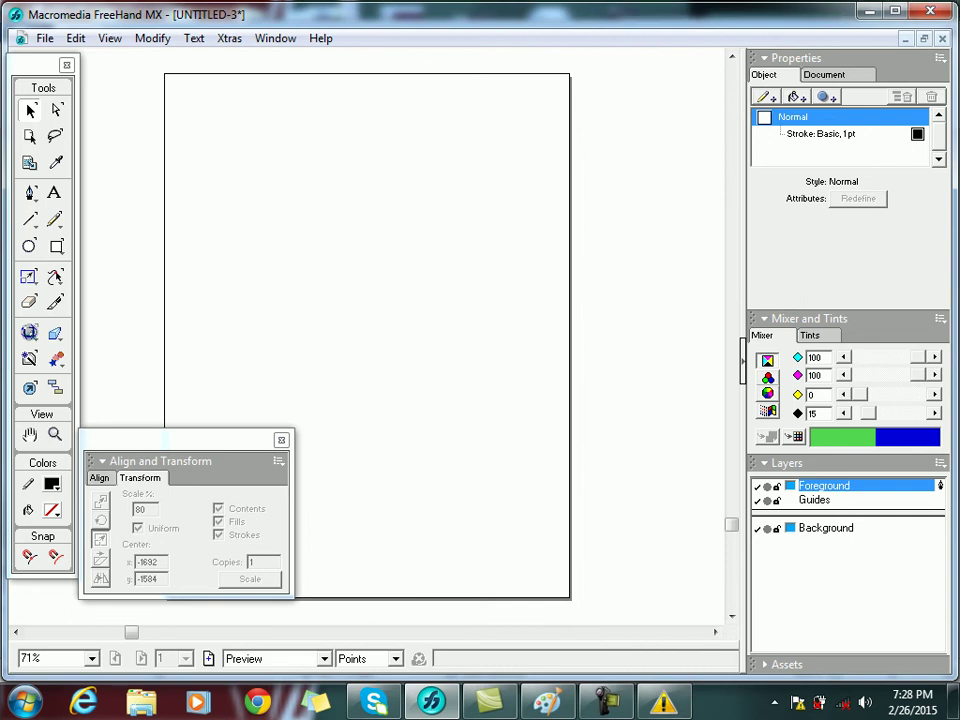
left_click(275, 38)
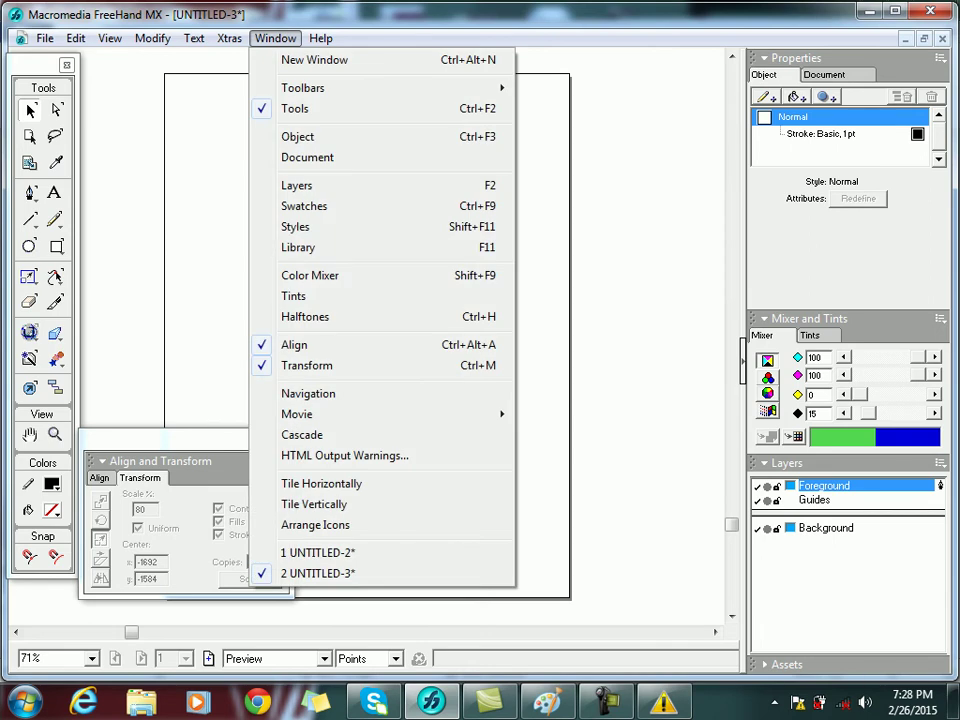
mouse_move(230, 38)
mouse_move(275, 38)
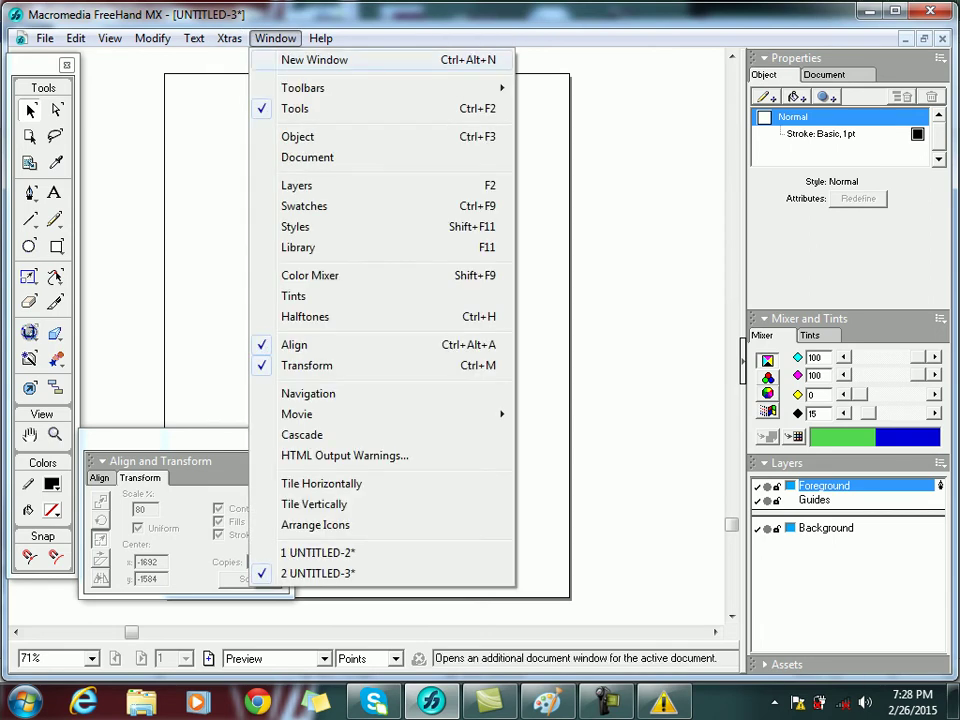
mouse_move(303, 88)
key("Return")
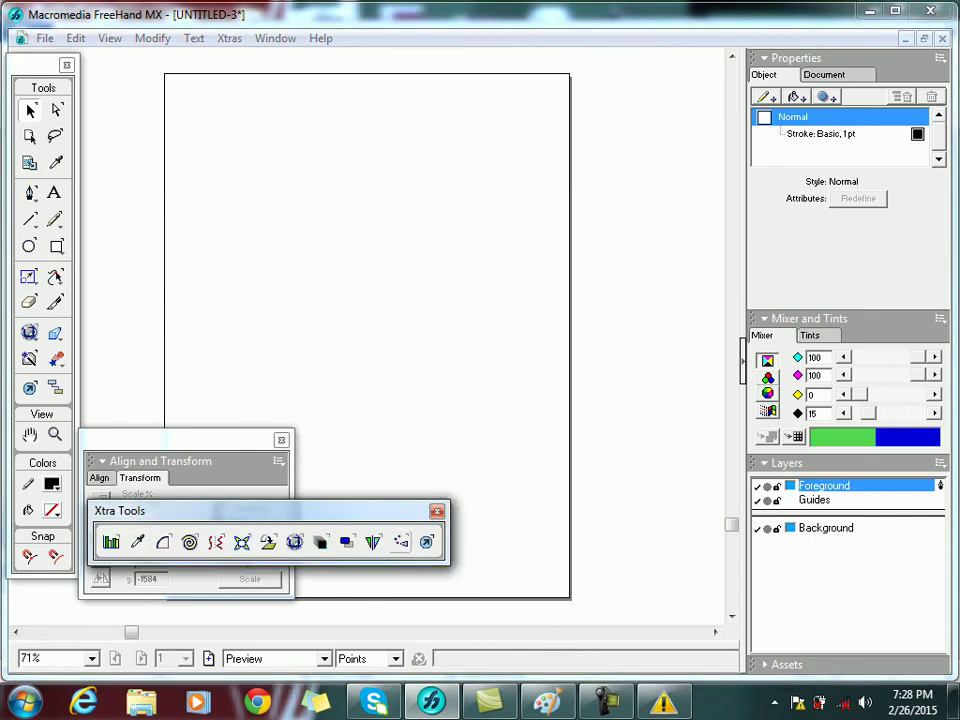
left_click(400, 541)
mouse_move(232, 268)
left_mouse_down()
mouse_move(382, 310)
mouse_move(449, 218)
mouse_move(497, 240)
mouse_move(481, 335)
left_mouse_up()
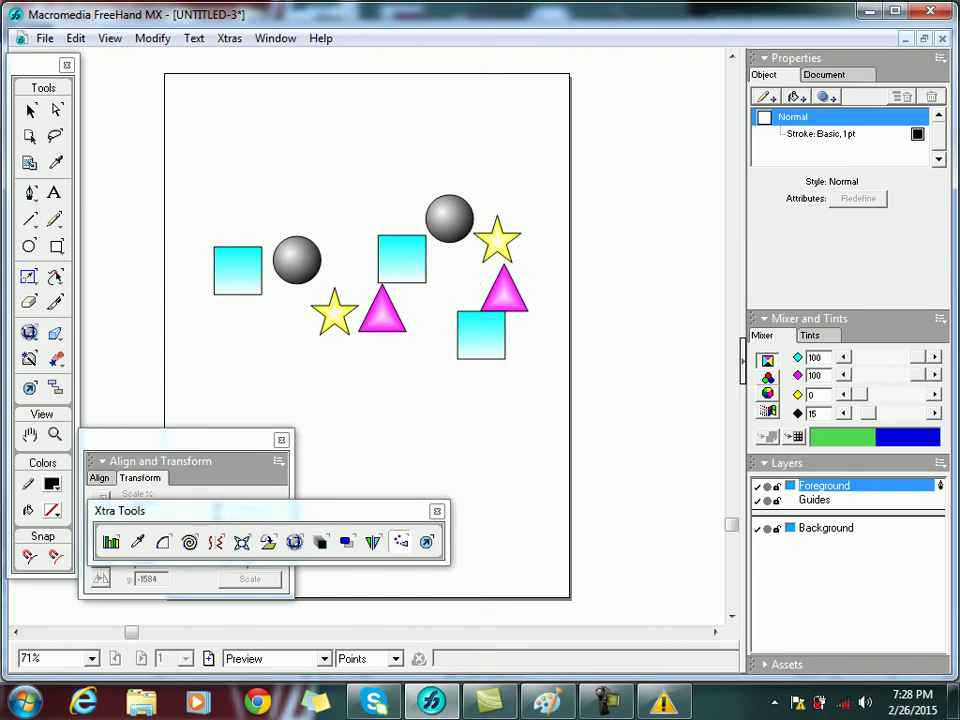
- Delete all the sprayed shapes and close the Xtra Tools toolbar
left_click(30, 110)
left_click_drag(150, 57, 565, 395)
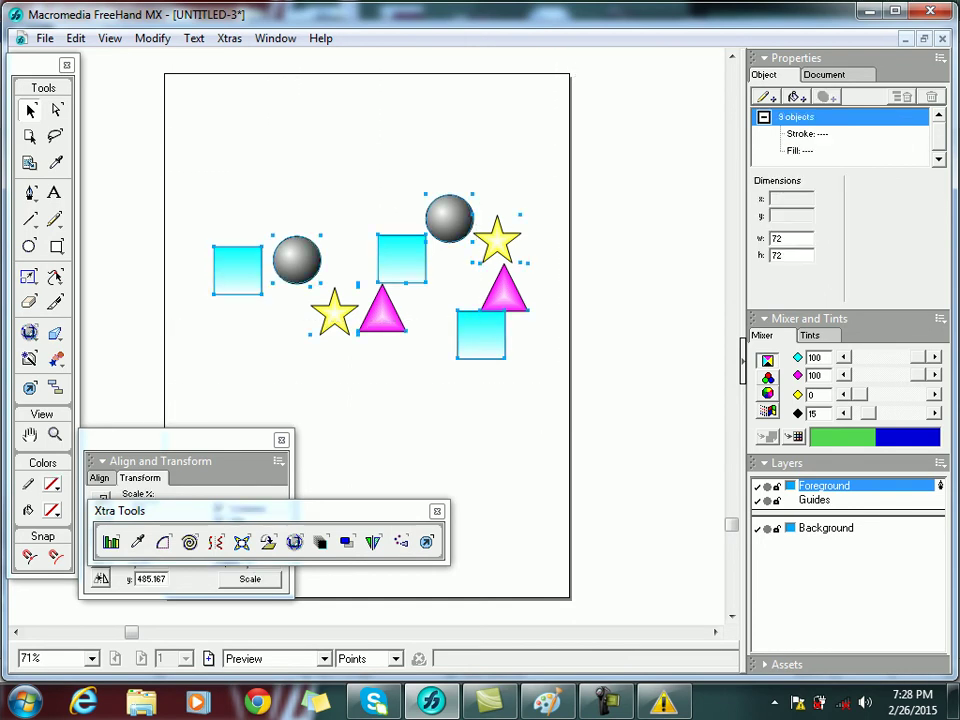
key("Delete")
left_click(437, 511)
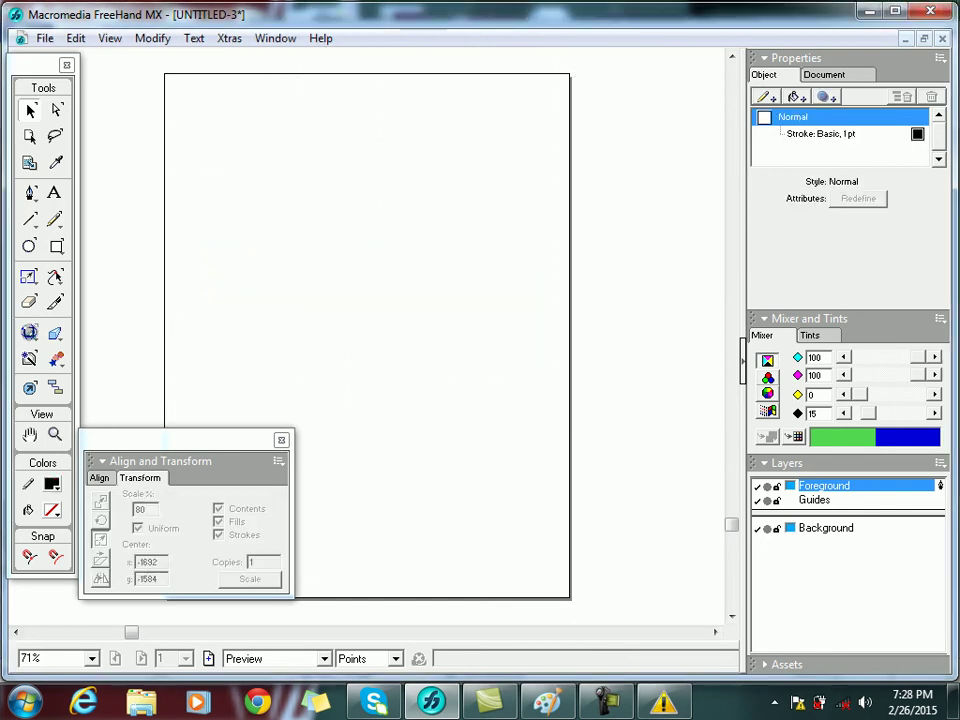
- Move the Align and Transform panel off the page and draw a rectangle of about 614 by 792 points covering the whole page
left_click(281, 440)
left_click_drag(190, 444, 693, 416)
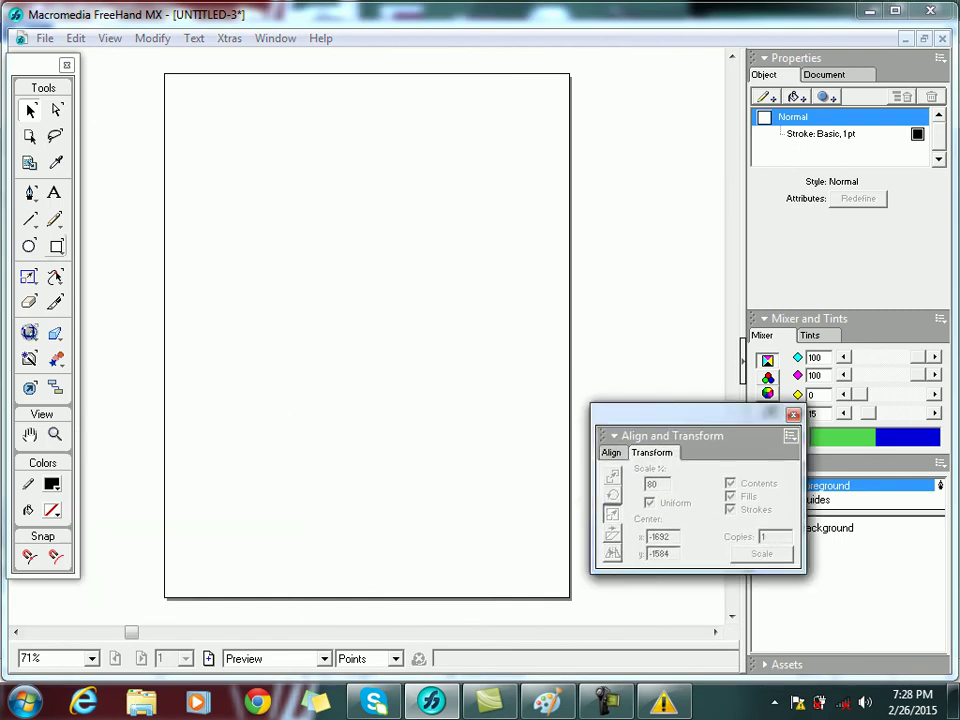
left_click(56, 246)
mouse_move(165, 74)
left_mouse_down()
mouse_move(501, 424)
mouse_move(570, 598)
left_mouse_up()
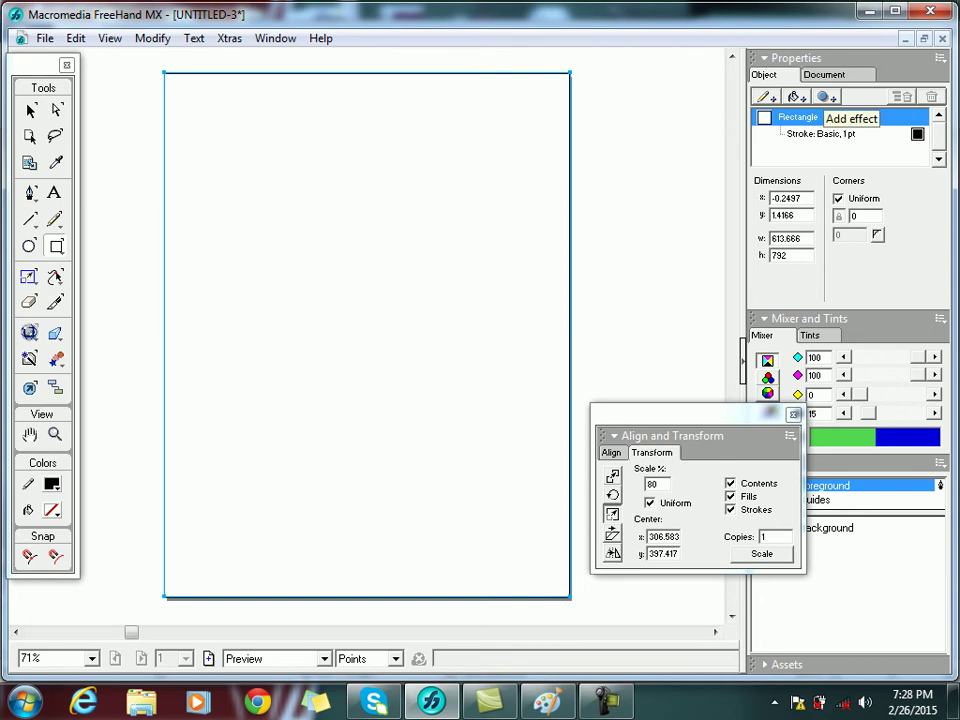
- Add a Basic Transparency effect to the page-sized rectangle and check its stroke properties
left_click(797, 96)
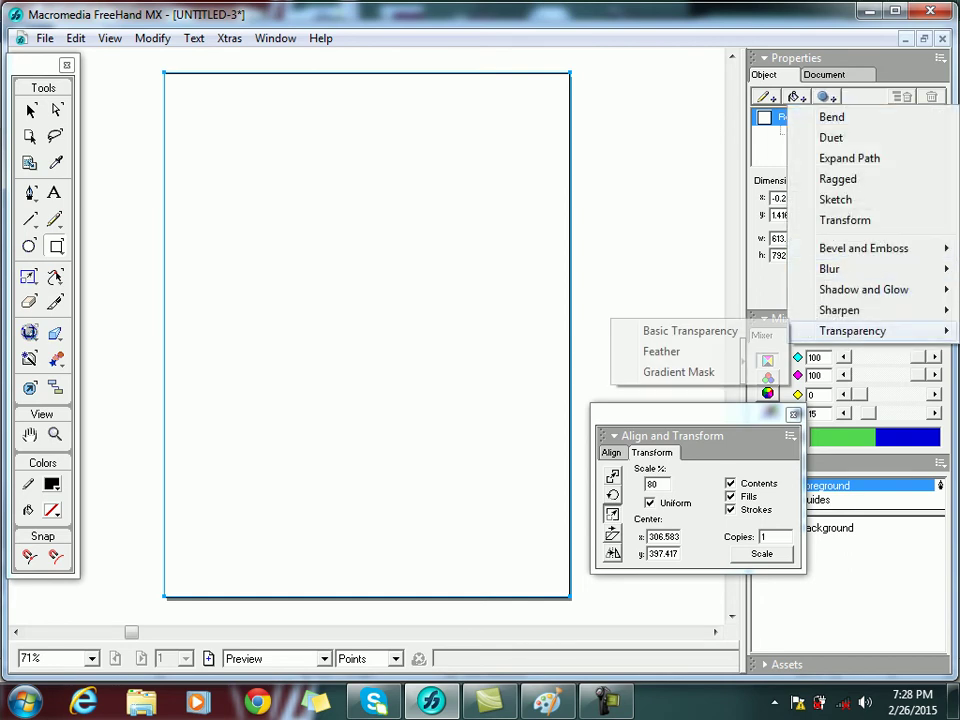
left_click(686, 330)
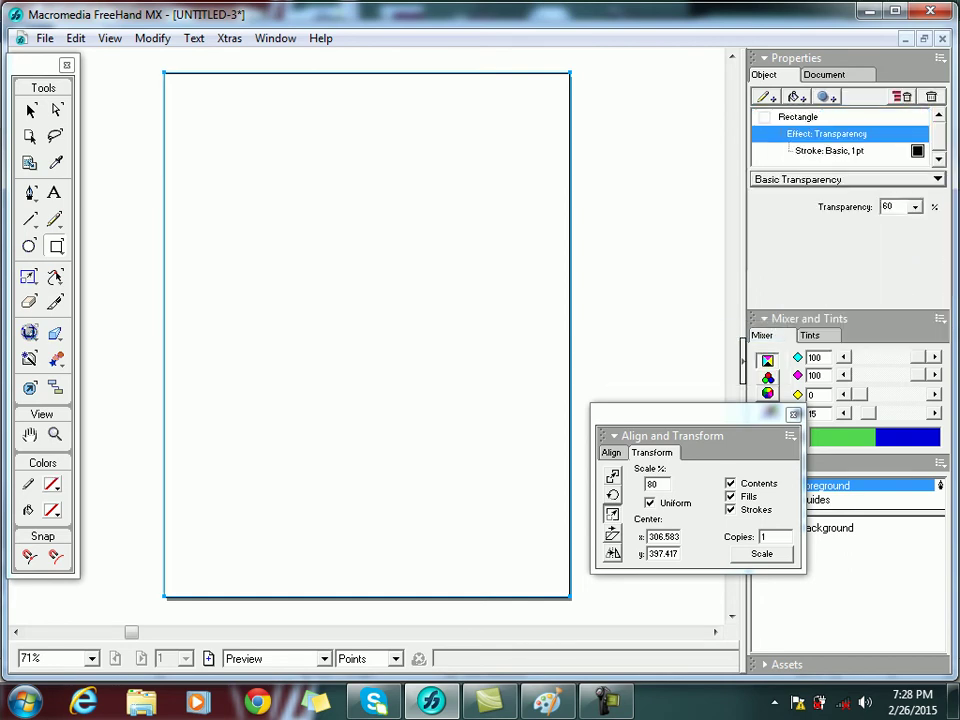
left_click(829, 151)
left_click(937, 180)
left_click(937, 180)
left_click(937, 180)
left_click(937, 180)
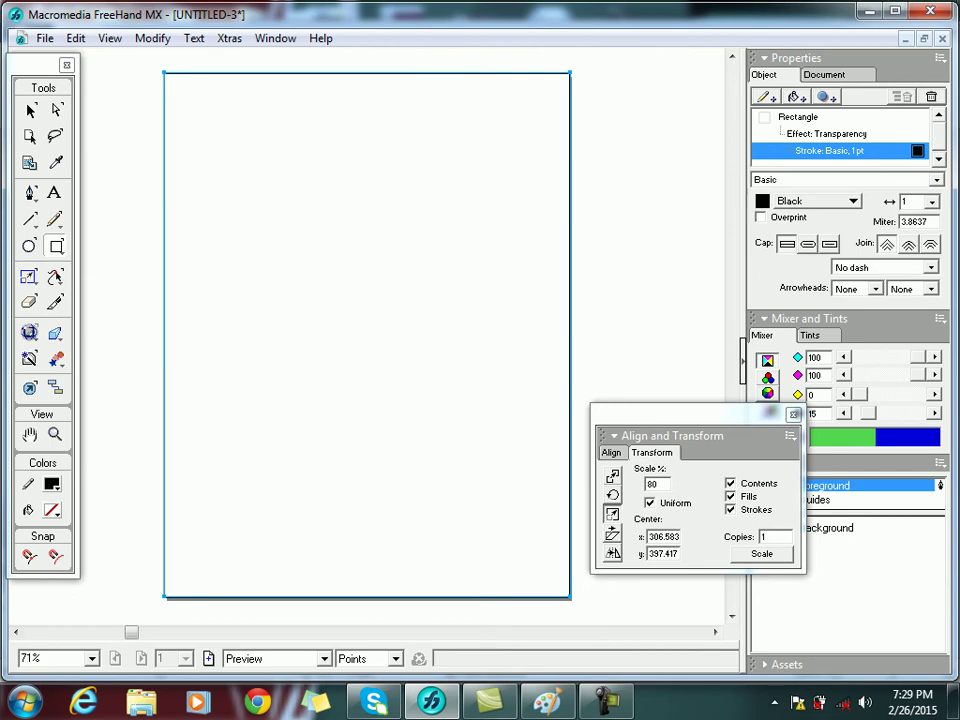
left_click(827, 134)
left_click(829, 151)
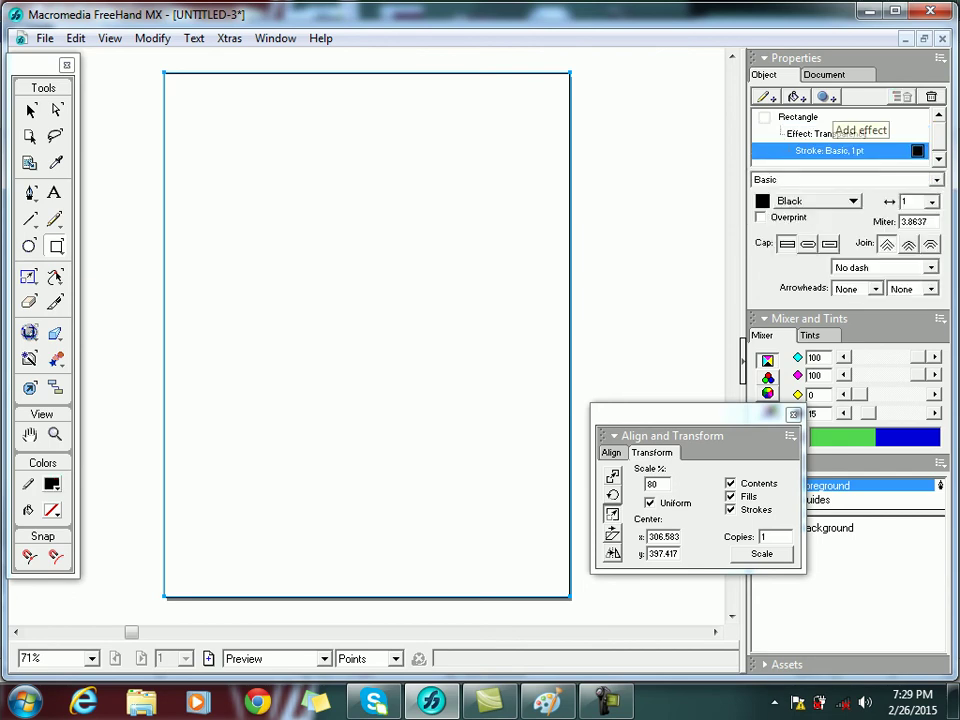
- Add a second Basic Transparency effect to the page-sized rectangle
left_click(826, 97)
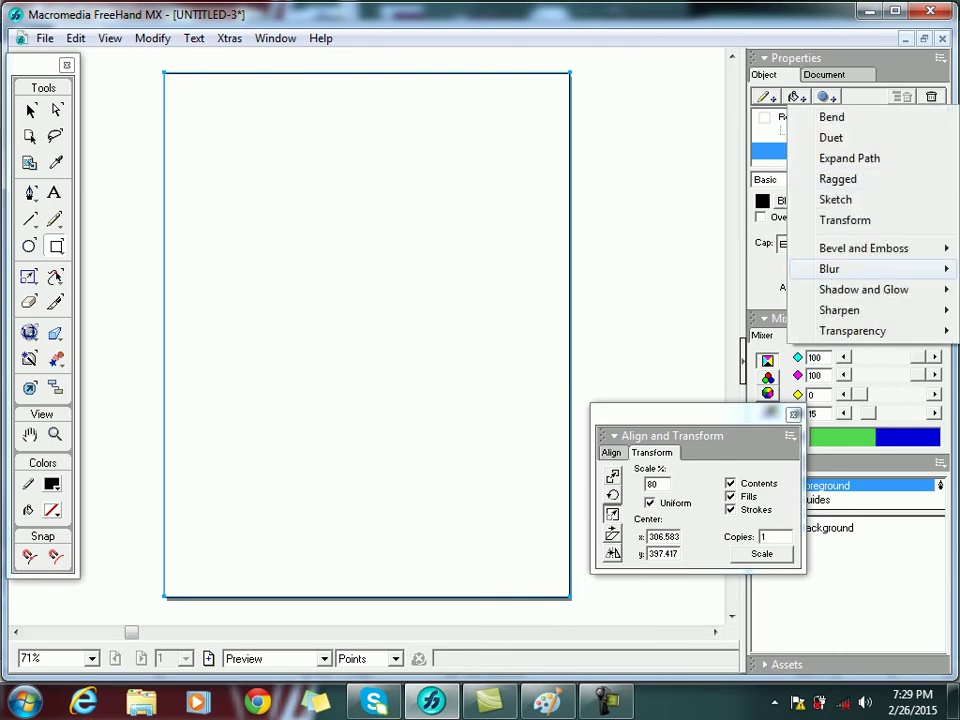
mouse_move(853, 331)
left_click(690, 331)
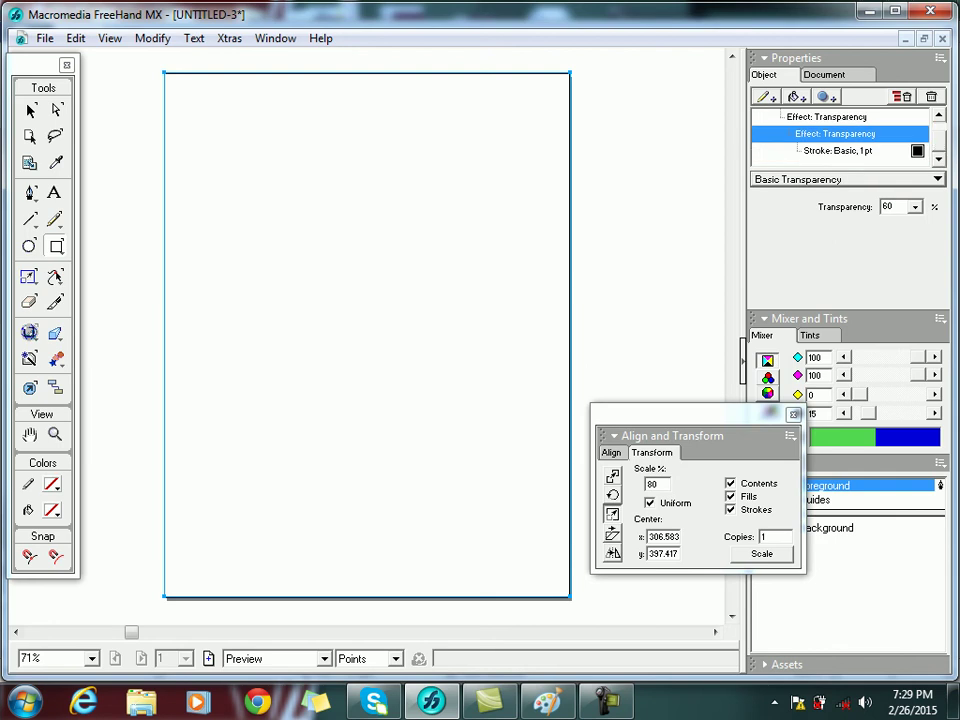
left_click(937, 179)
mouse_move(853, 413)
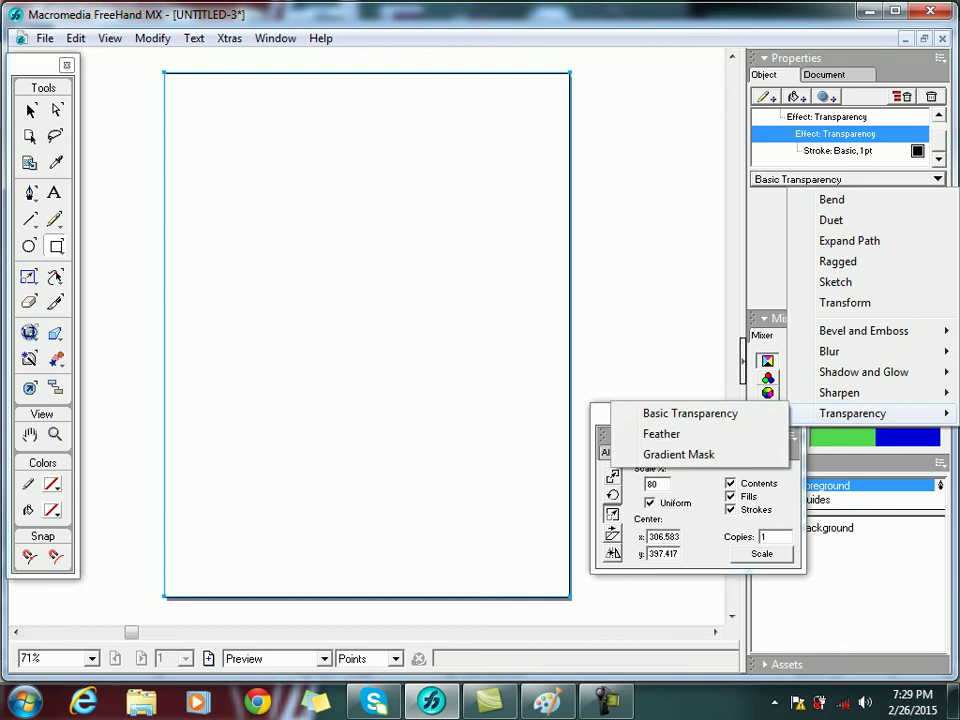
left_click(690, 413)
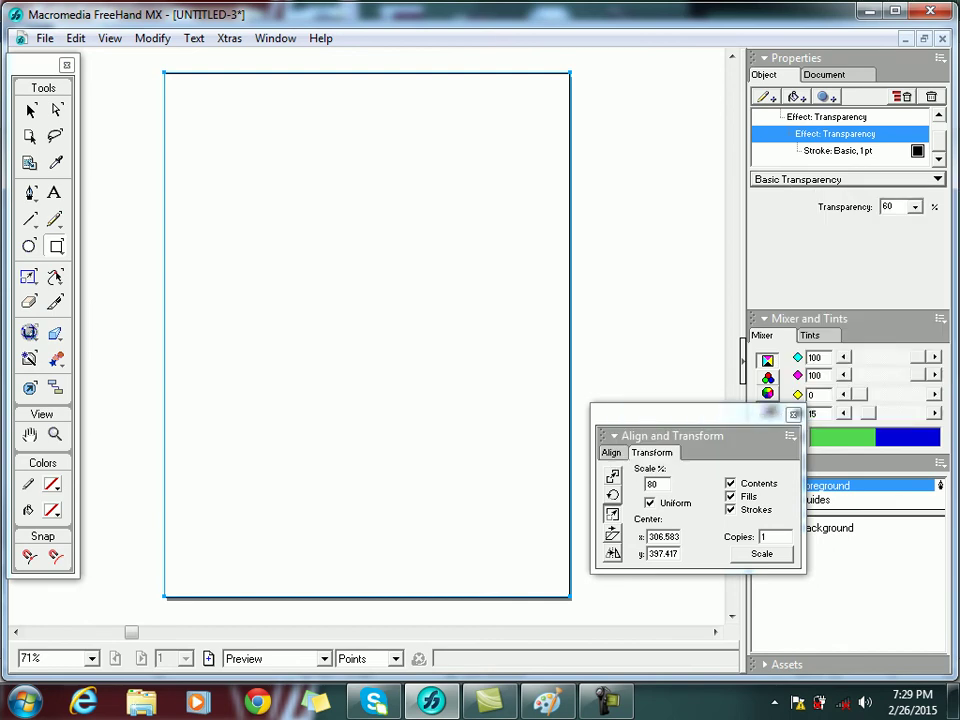
- Give the page-sized rectangle a basic white fill
left_click(838, 151)
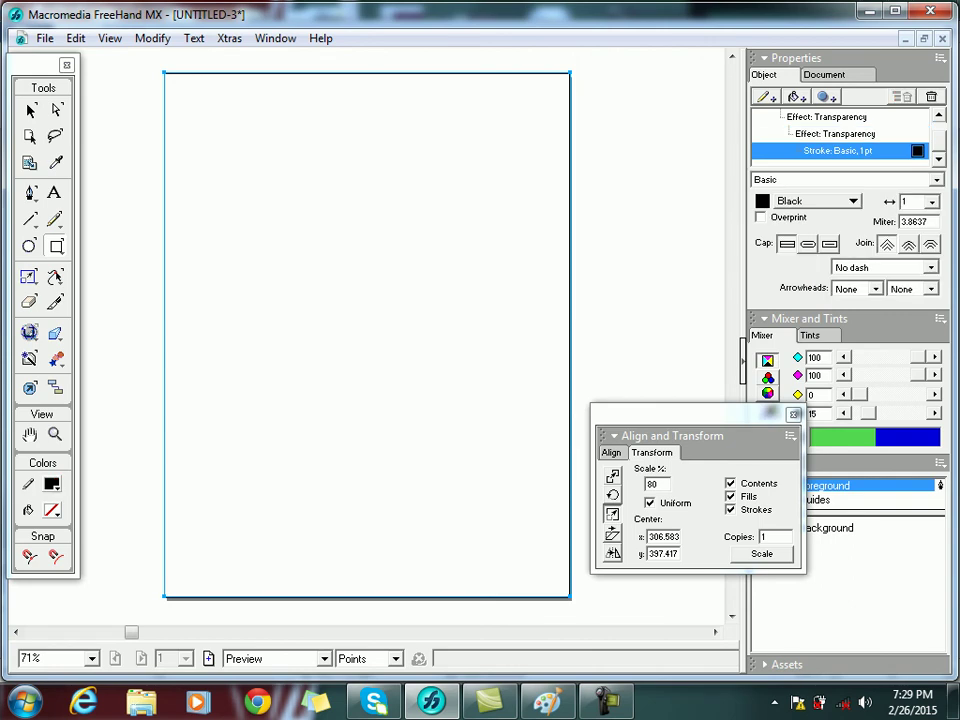
left_click(52, 511)
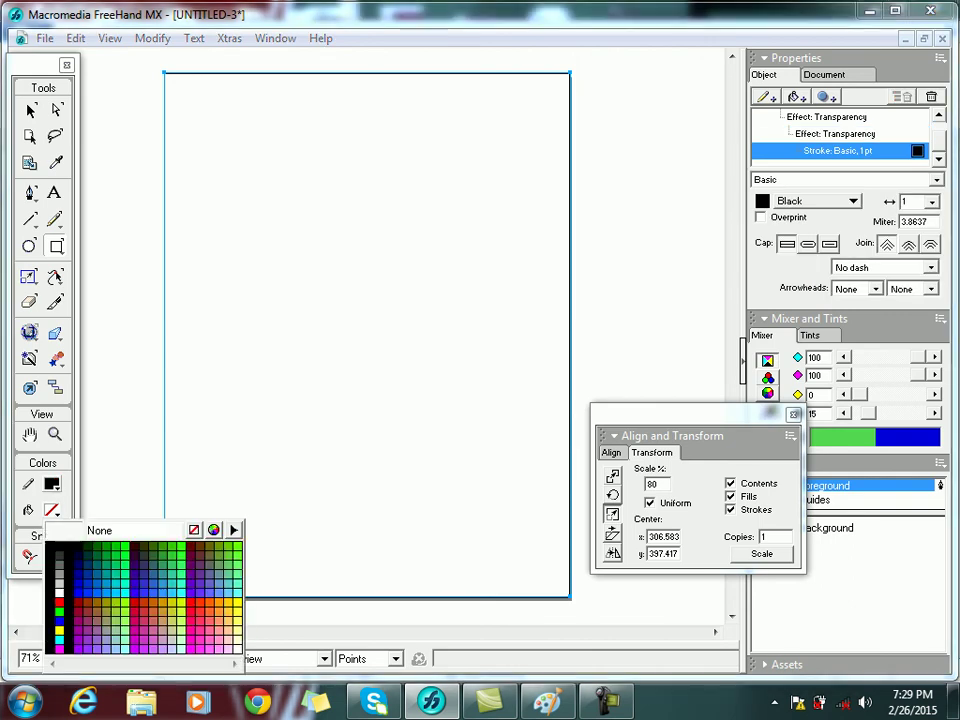
left_click(59, 593)
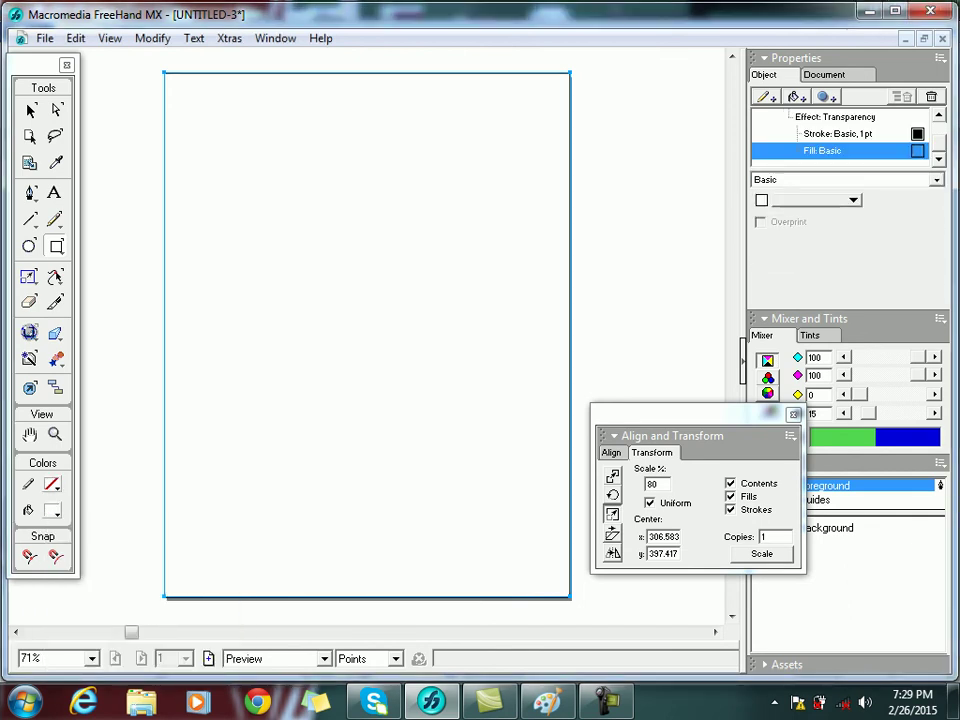
- Change the page-sized rectangle's fill to Tiled and paste the copied shapes in as the tile
left_click(835, 117)
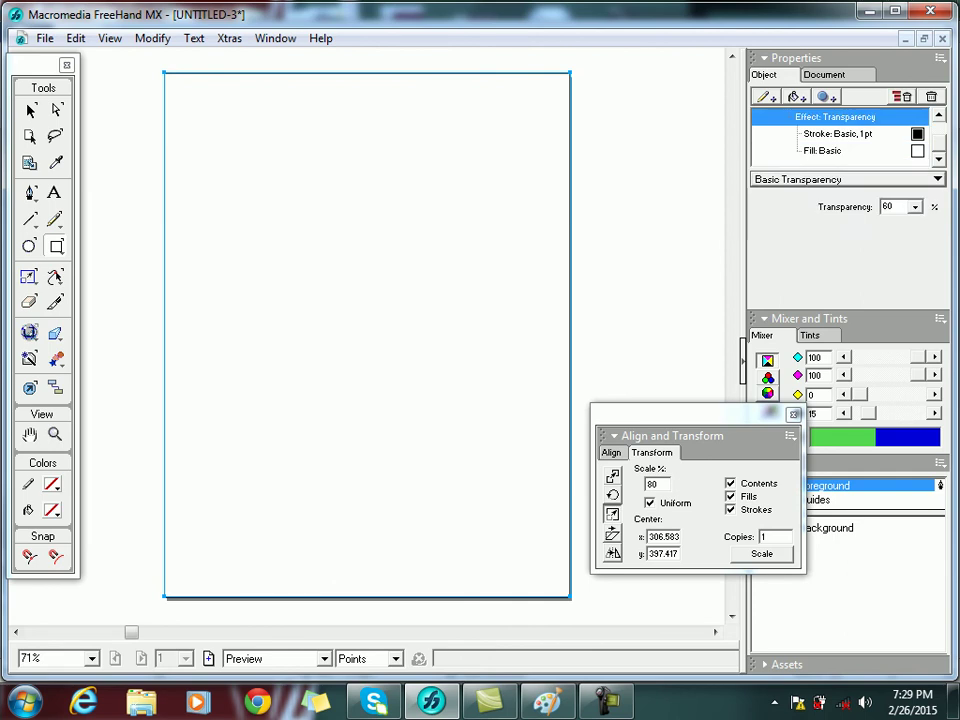
left_click(823, 151)
left_click(936, 180)
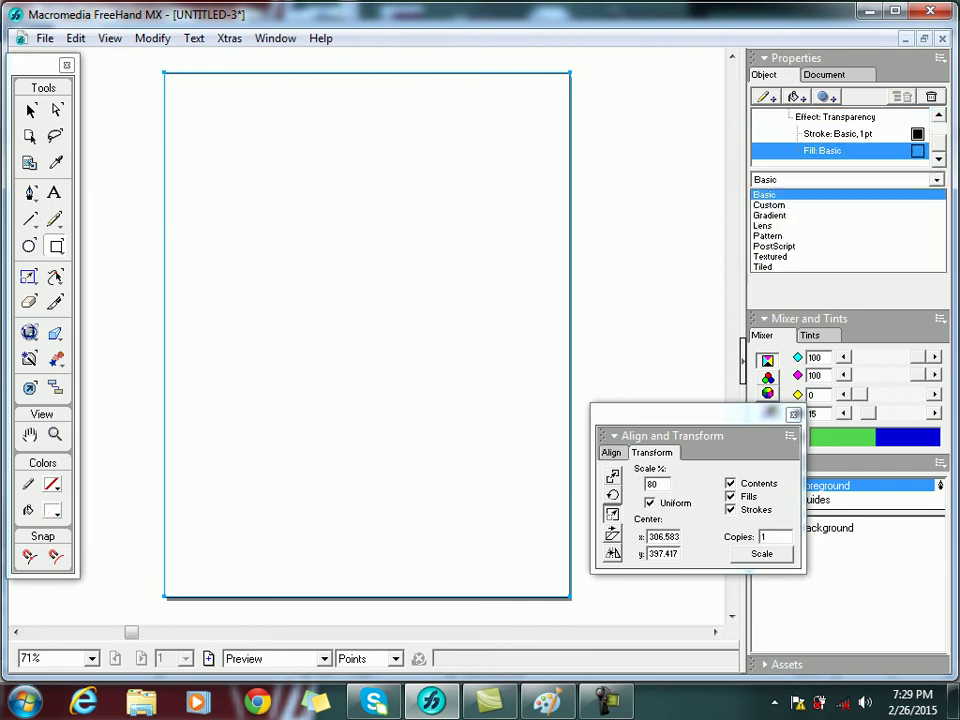
left_click(772, 267)
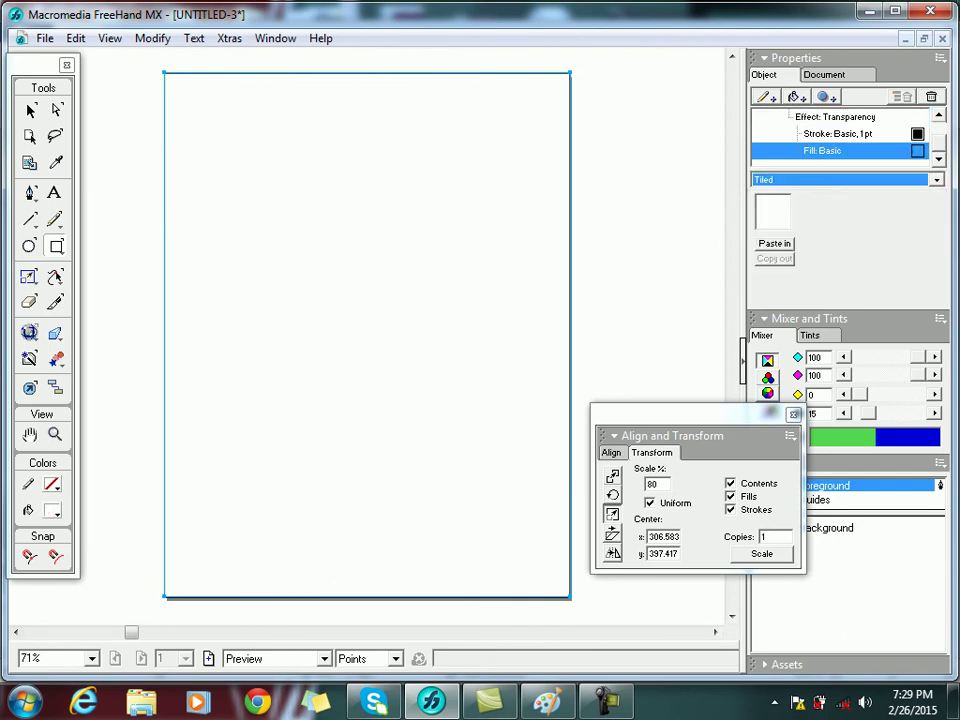
left_click(774, 243)
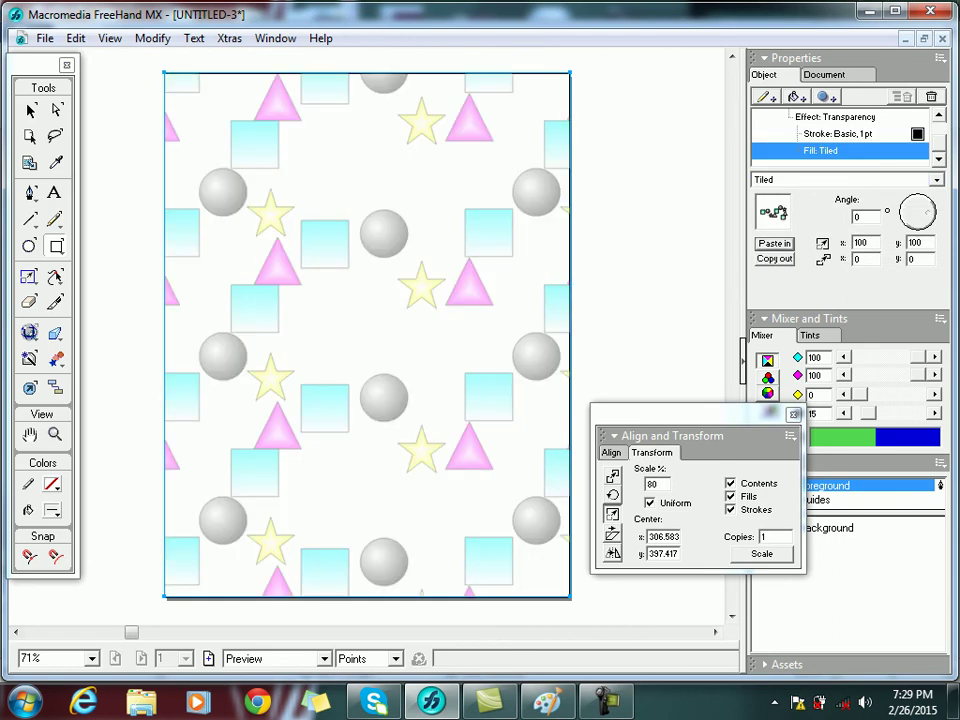
- Rotate the tiled fill's angle to 63 degrees and on to 287 degrees, and dismiss the Windows color scheme dialog
left_click_drag(928, 212, 923, 203)
key("Return")
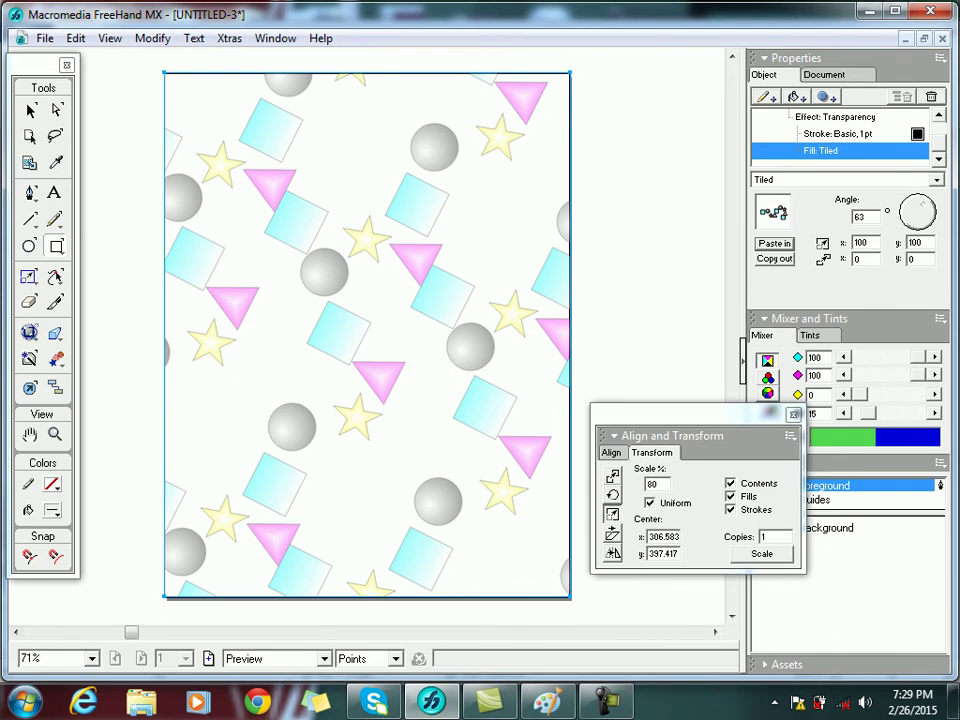
left_click_drag(922, 204, 921, 221)
key("Return")
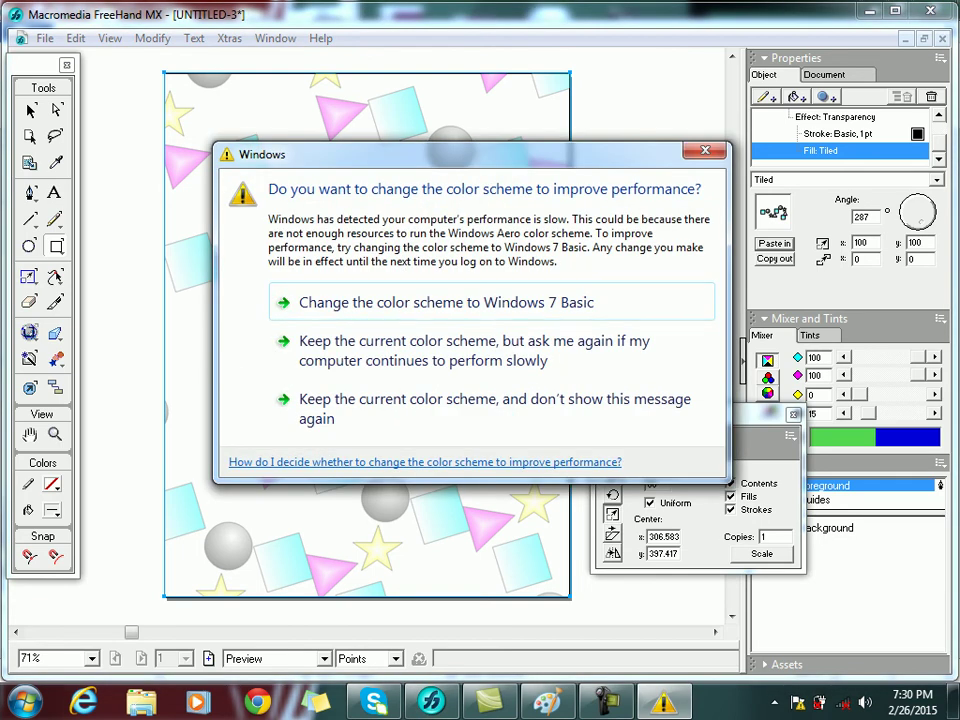
key("Escape")
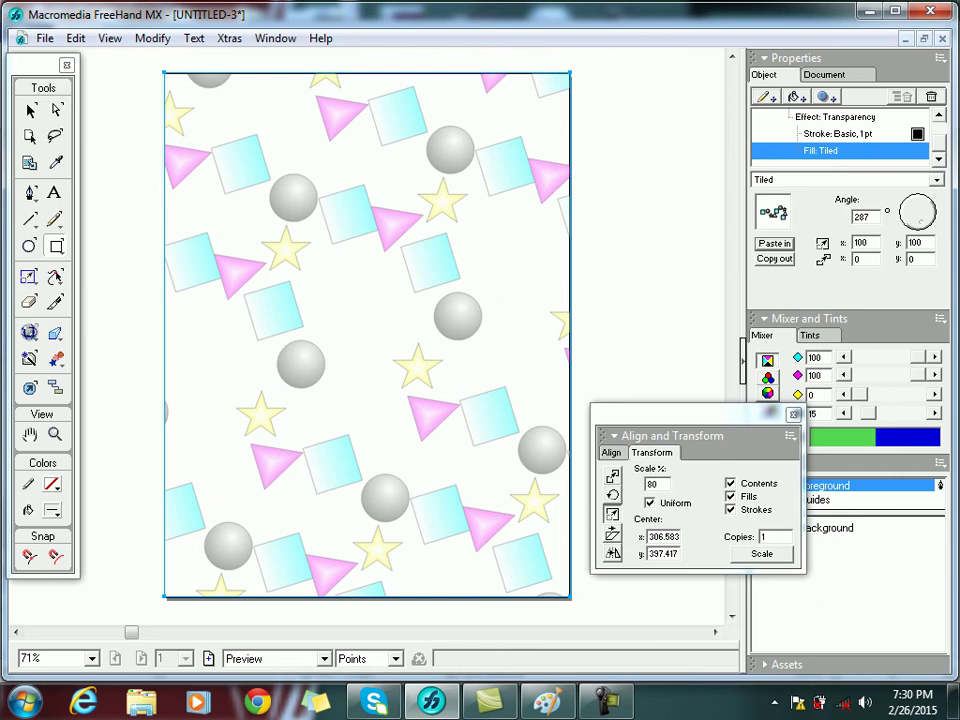
- Display the Xtra Tools toolbar to examine its tools, and close it again
left_click(229, 38)
mouse_move(275, 38)
key("Down")
key("Right")
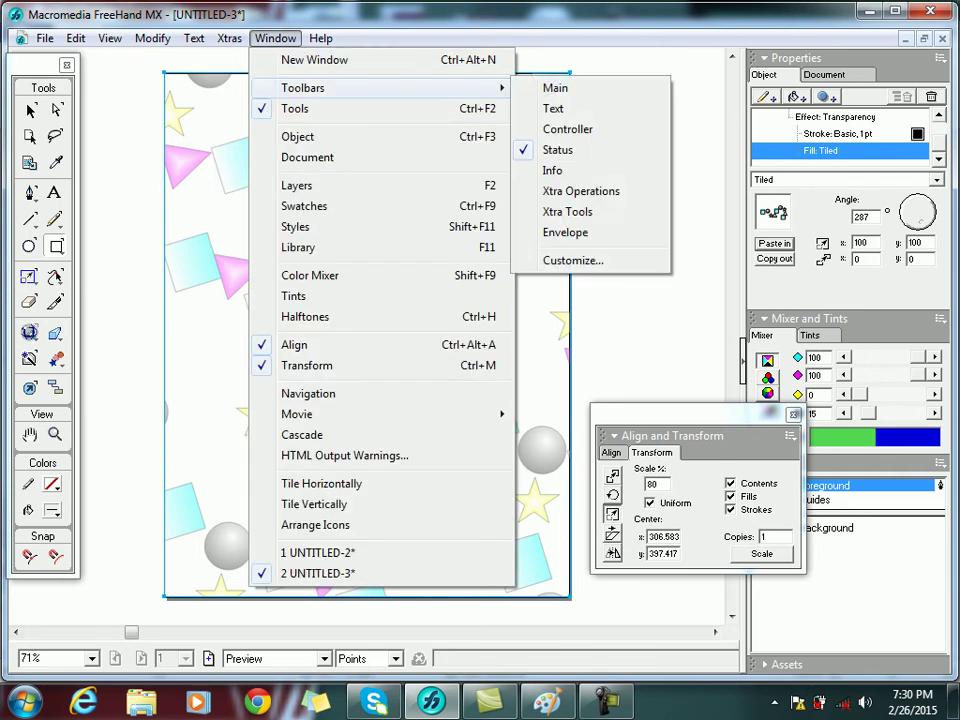
key("Down")
key("Down")
key("Down")
key("Down")
key("Down")
key("Down")
key("Return")
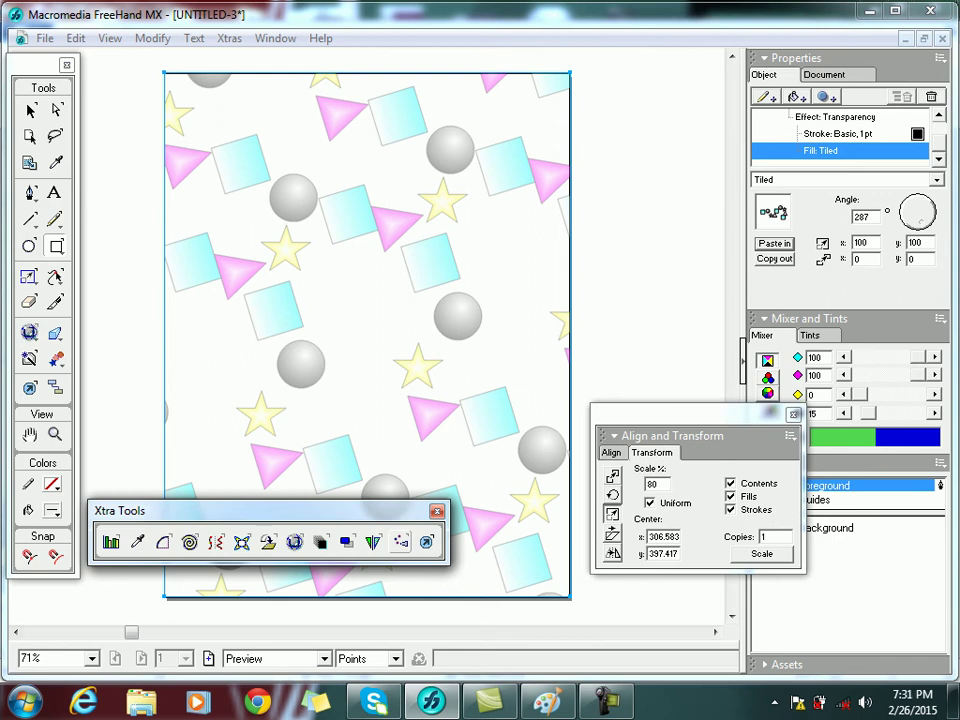
left_click(437, 511)
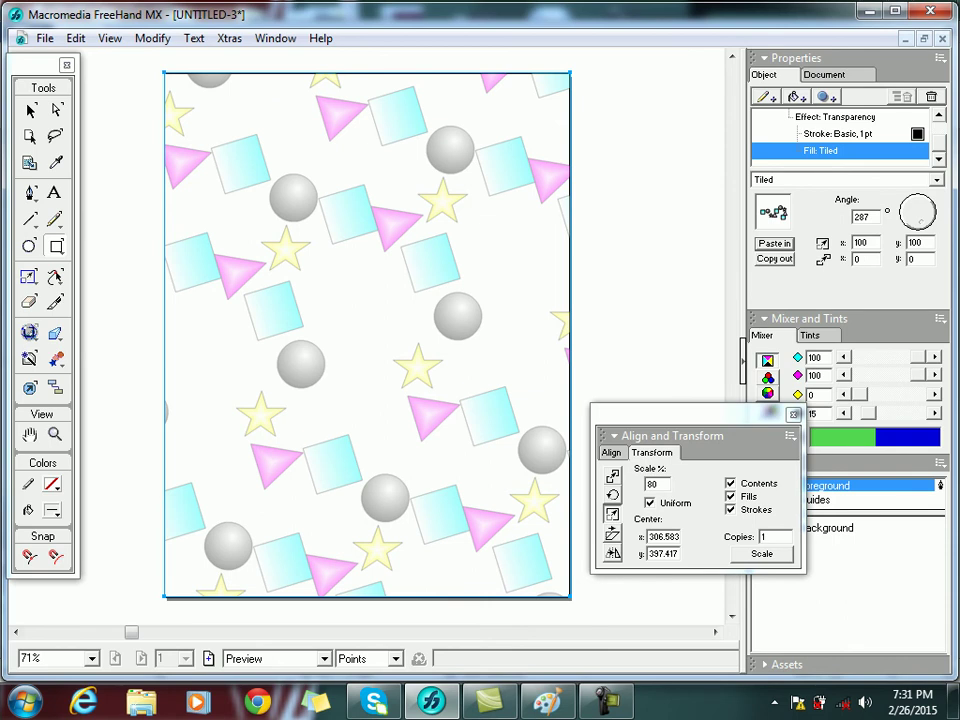
- Delete the tile-filled rectangle and draw a green-filled ellipse of about 44 by 60 points
key("Delete")
left_click(29, 246)
left_click_drag(250, 256, 281, 297)
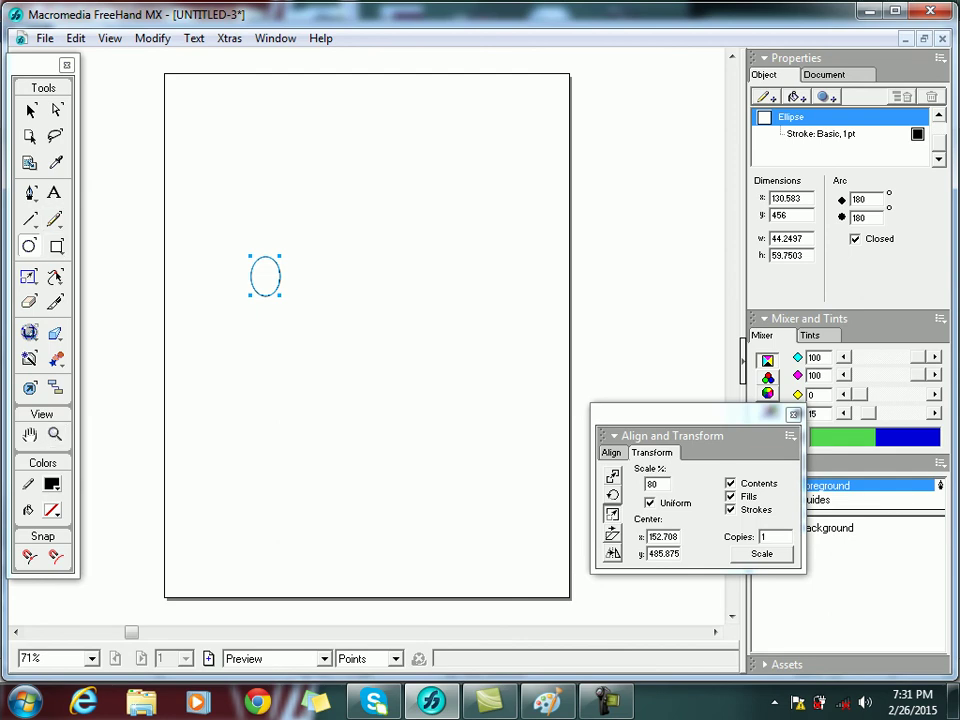
left_click(52, 510)
left_click(125, 564)
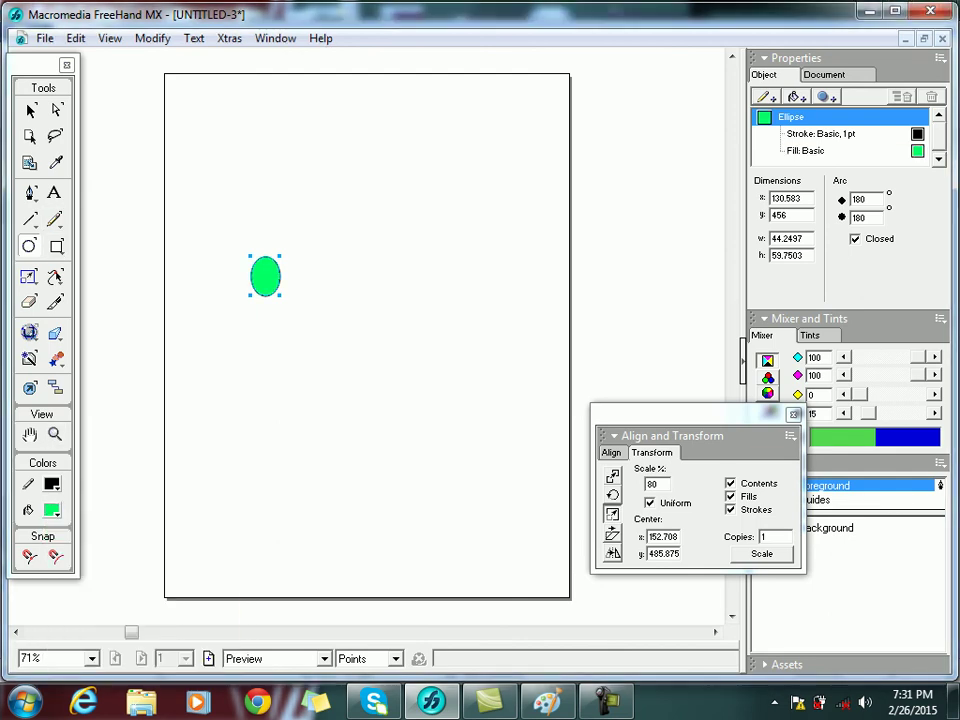
- Draw a six-sided polygon of about 101 by 109 points overlapping the green ellipse and fill it with violet-blue
left_click(59, 249)
left_click(128, 262)
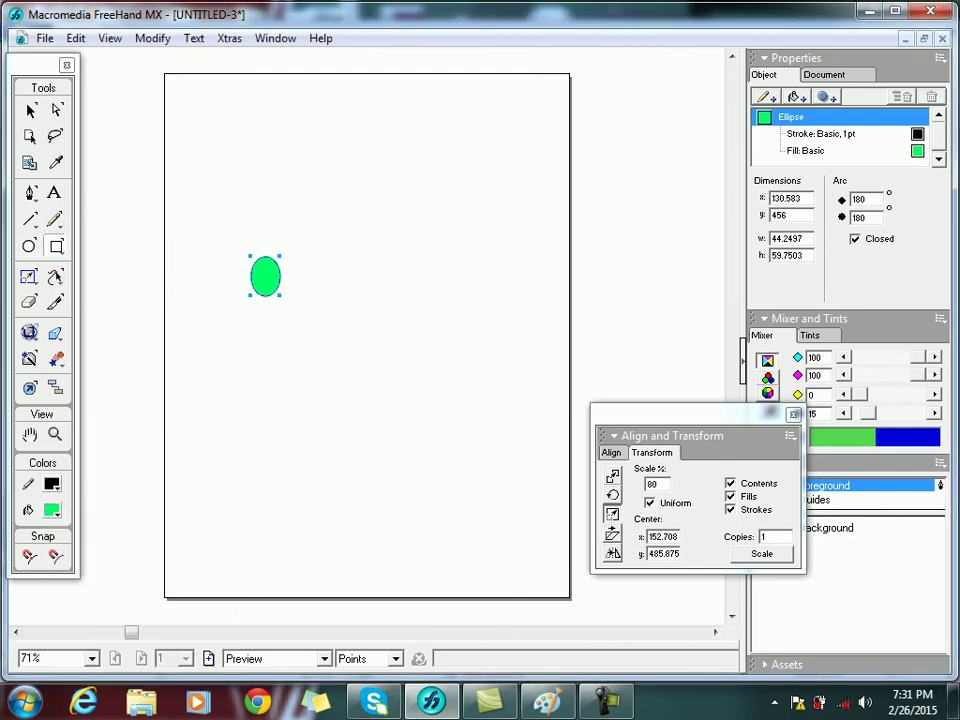
double_click(57, 247)
key("Return")
left_click(56, 246)
left_click(110, 284)
left_click_drag(290, 315, 323, 297)
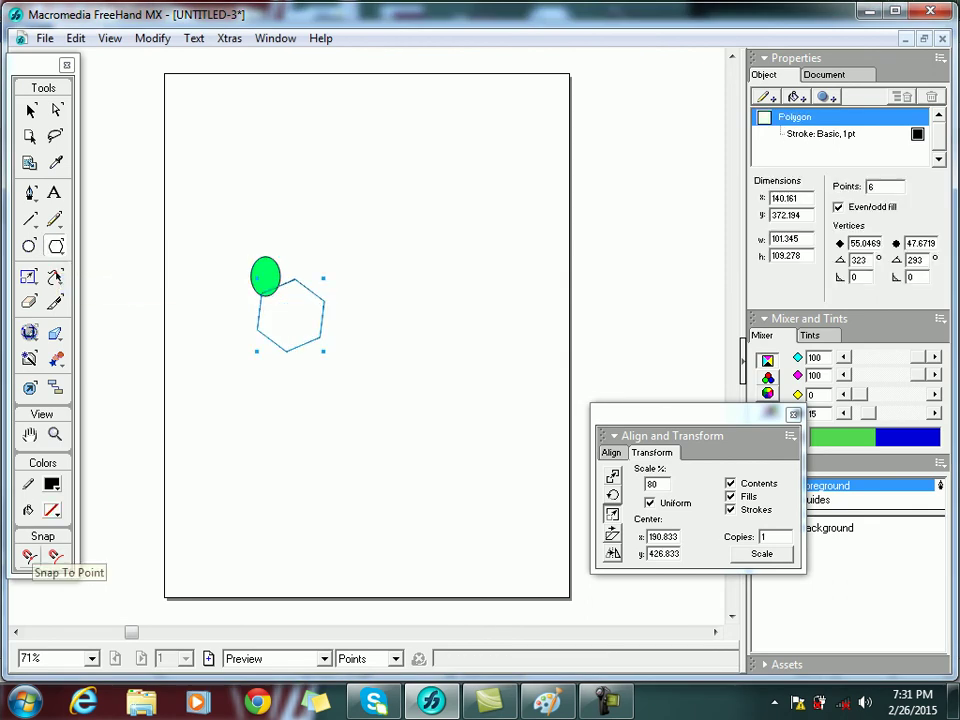
left_click(52, 510)
left_click(210, 594)
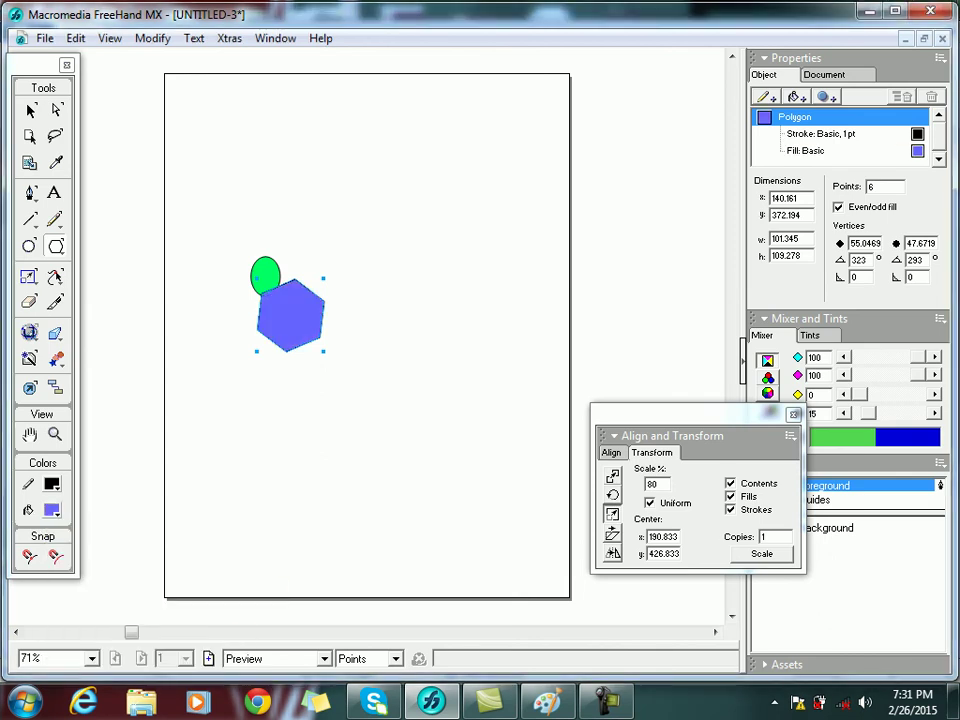
- Delete the green ellipse and the violet-blue polygon together
left_click(30, 110)
left_click_drag(198, 194, 381, 417)
key("Delete")
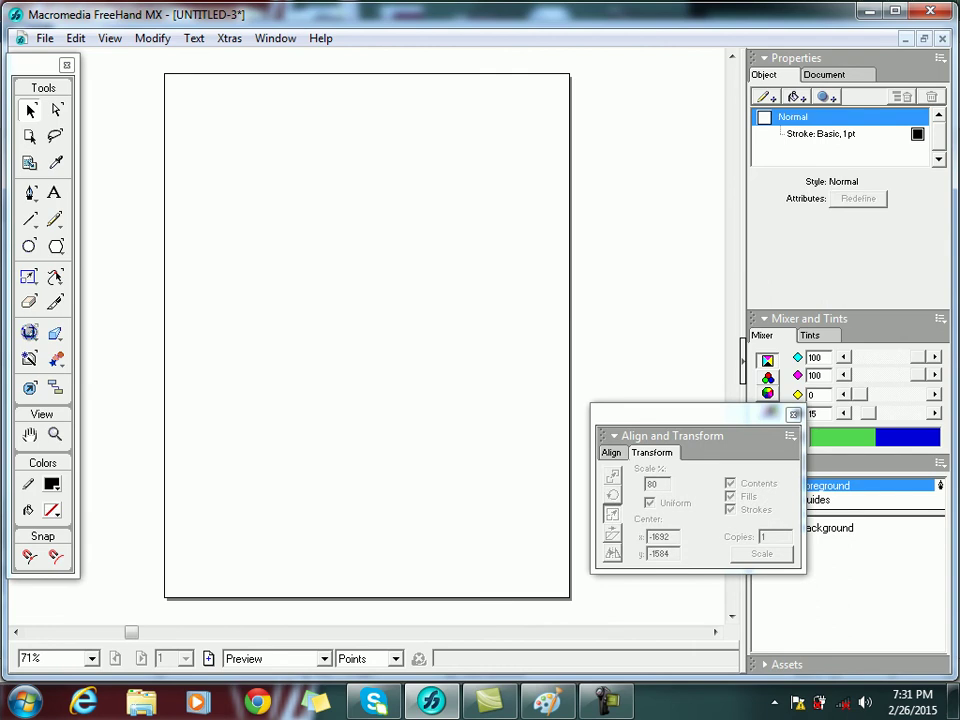
- Draw a large unfilled ellipse of about 392 by 501 points and add a Basic Transparency effect to it
left_click(56, 246)
left_click(29, 246)
left_click_drag(248, 158, 508, 489)
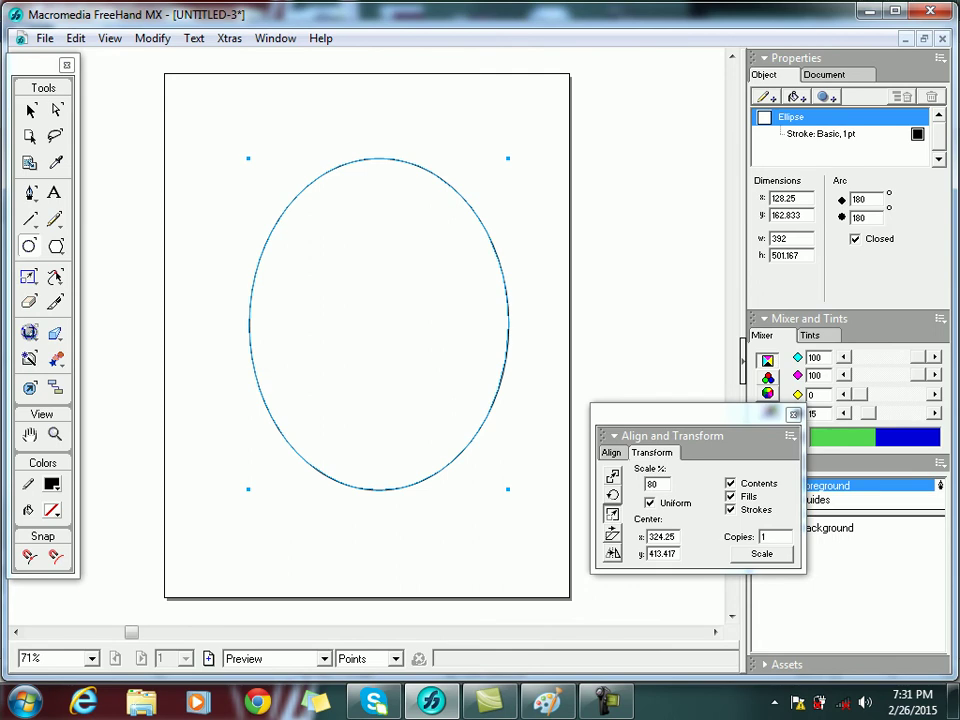
left_click(826, 96)
mouse_move(852, 330)
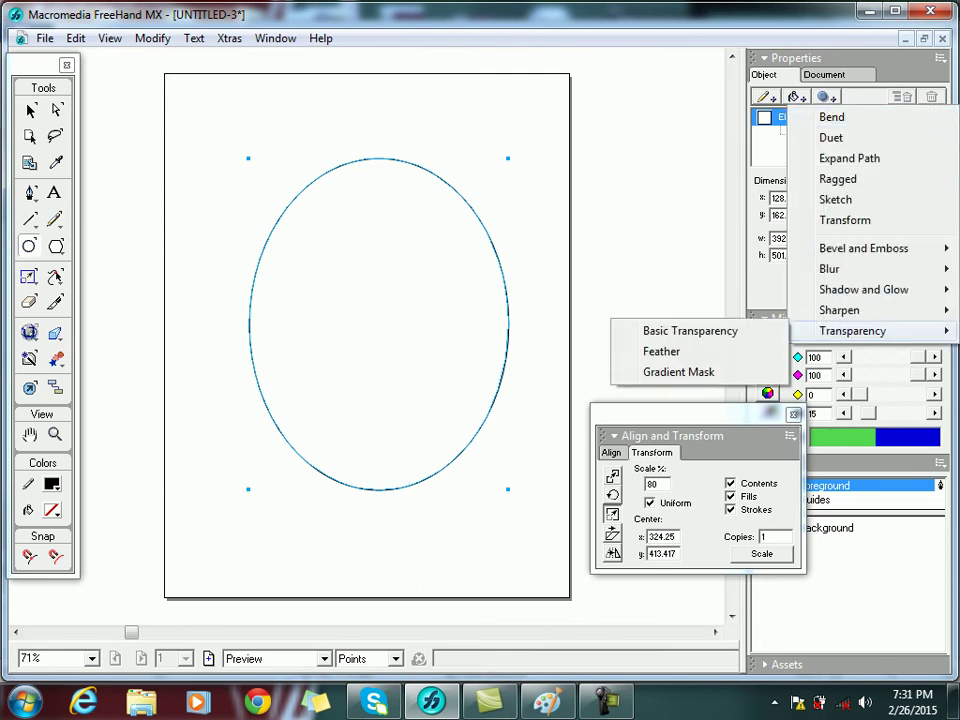
left_click(690, 330)
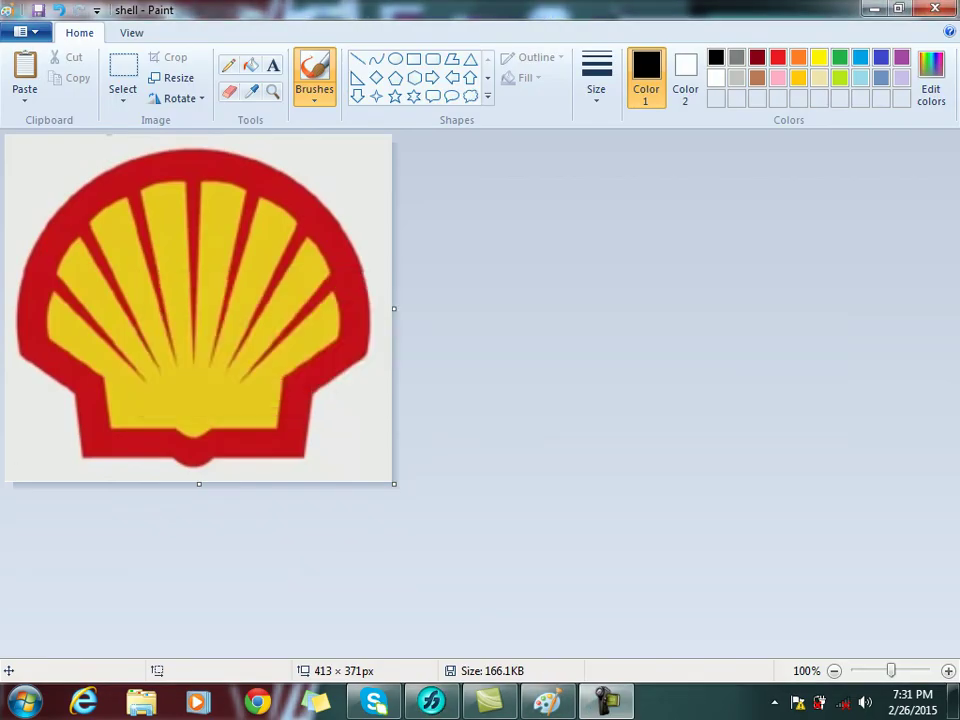
- Switch from Paint back to the FreeHand document with the large ellipse
key("alt+Tab")
key("alt+Tab")
key("alt+Tab")
key("alt+Tab")
key("alt+Tab")
key("alt+Tab")
key("alt+Tab")
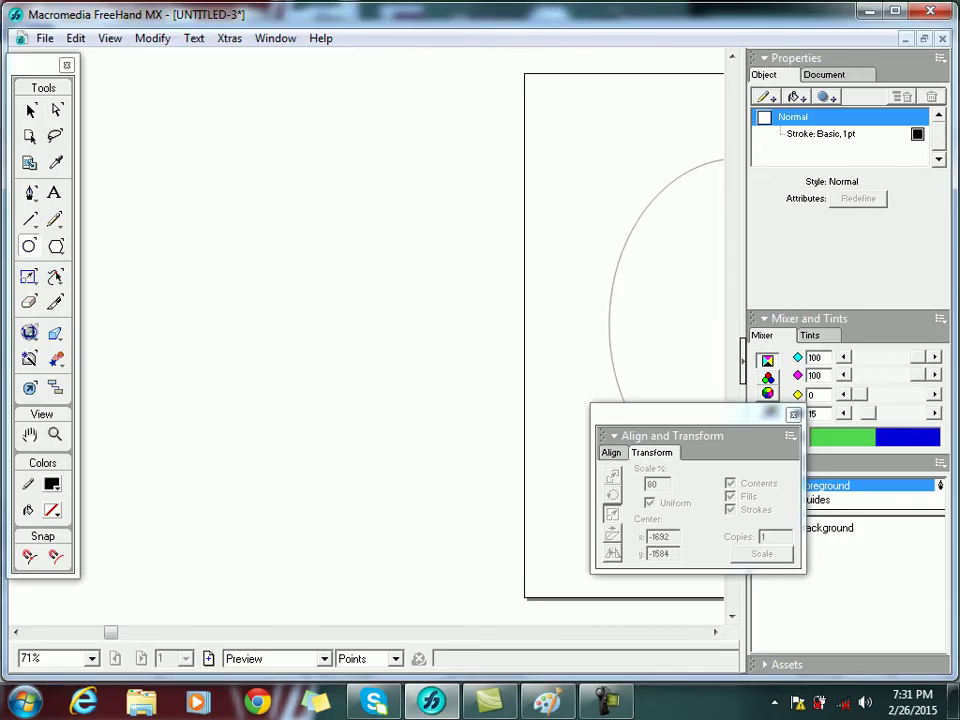
left_click_drag(111, 632, 132, 632)
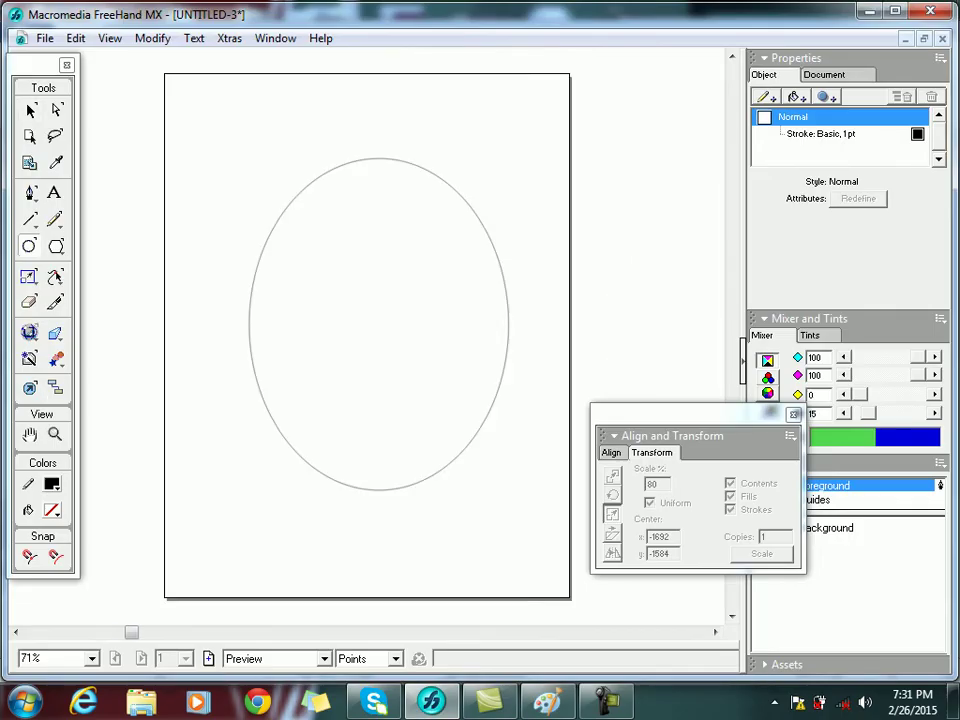
left_click(52, 510)
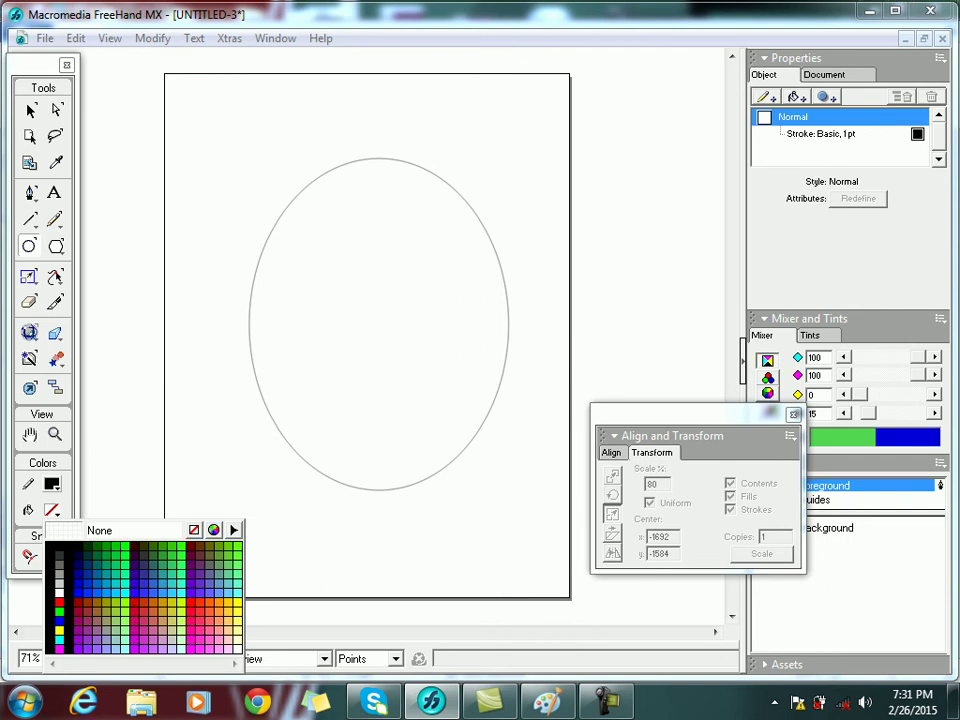
key("Escape")
left_click(30, 110)
- Create a new document and draw a circle of about 71 points in diameter with a turquoise fill
key("ctrl+n")
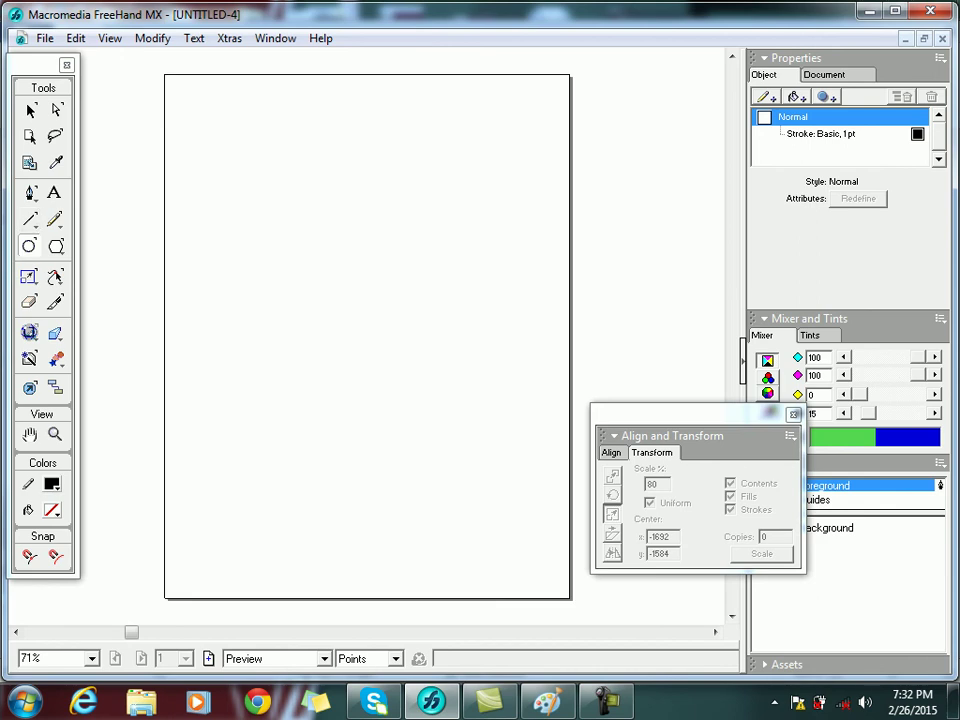
left_click_drag(204, 201, 252, 249)
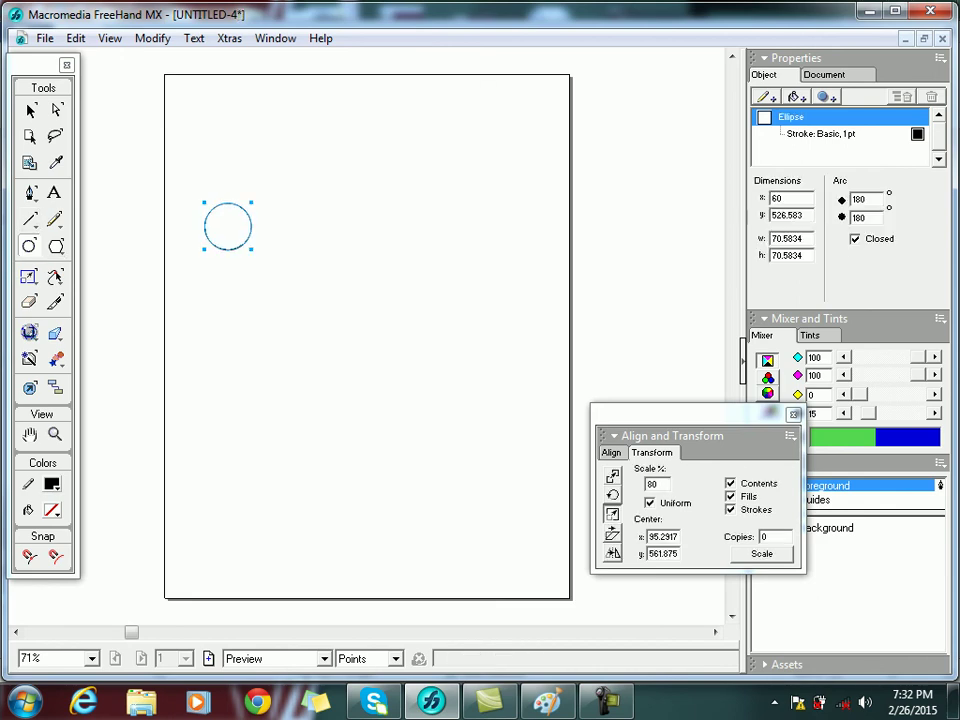
left_click(52, 510)
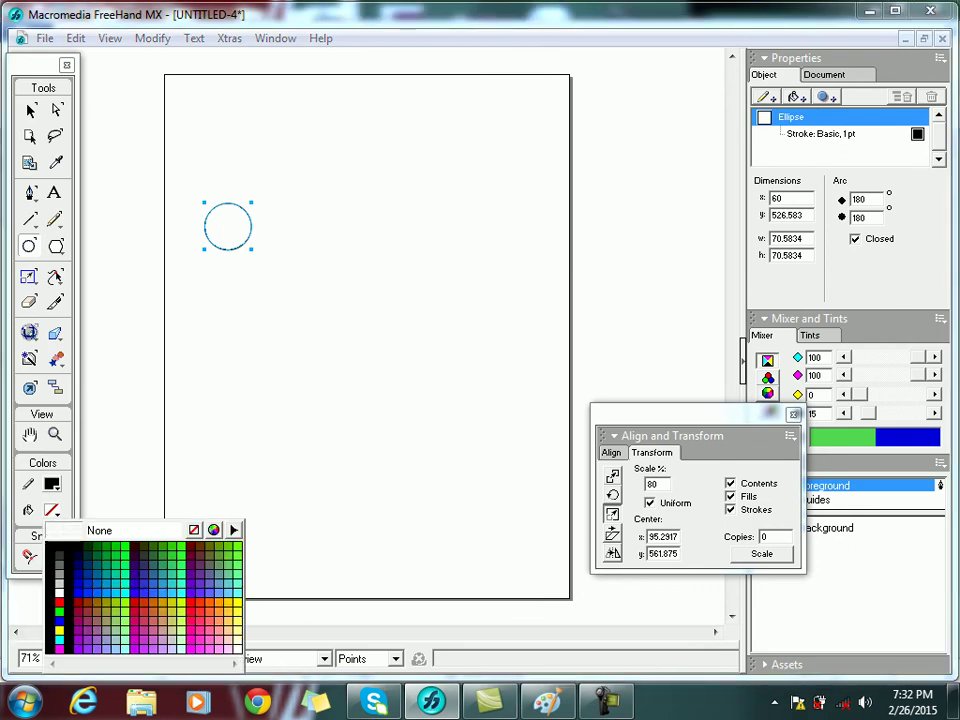
left_click(124, 580)
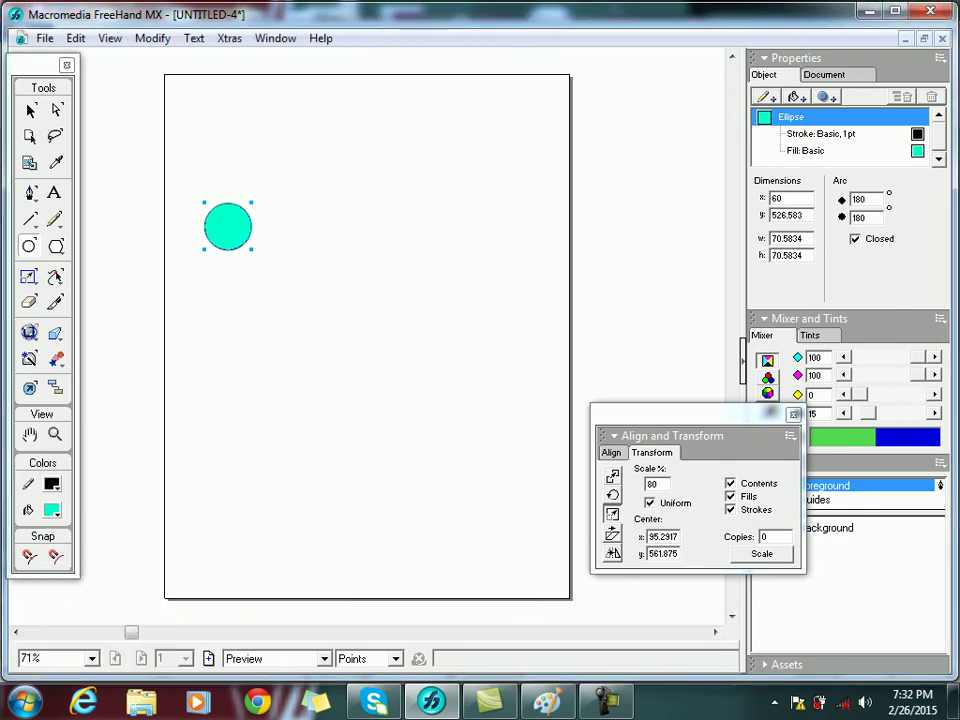
- Draw a six-sided polygon of about 117 by 132 points around the circle and fill it with 3399FF blue
left_click(56, 246)
mouse_move(230, 227)
left_mouse_down()
mouse_move(278, 184)
mouse_move(268, 248)
left_mouse_up()
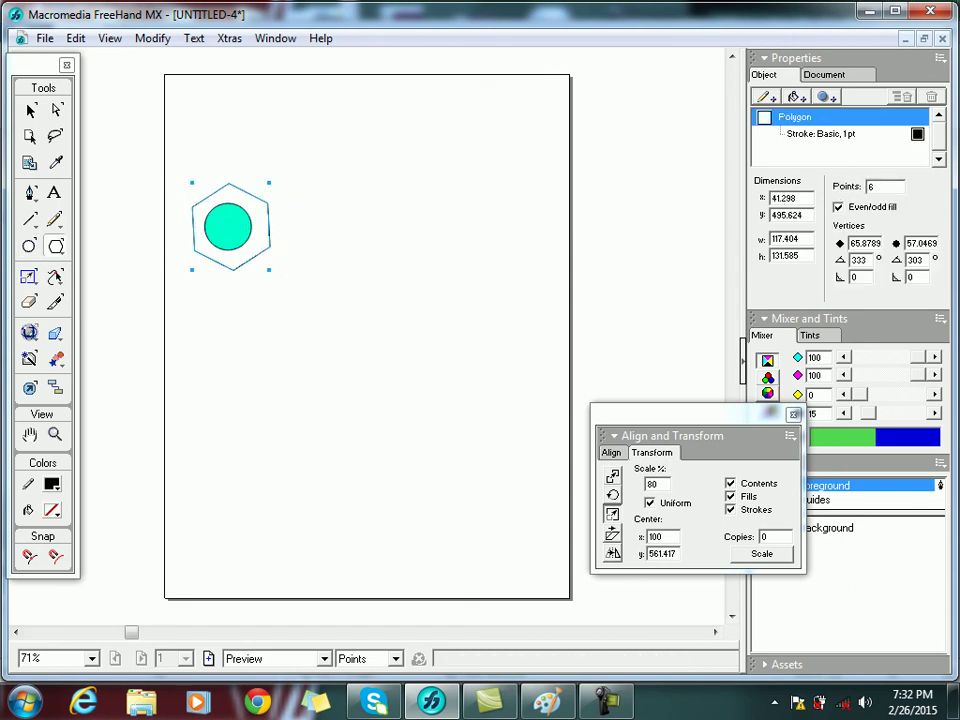
left_click(52, 510)
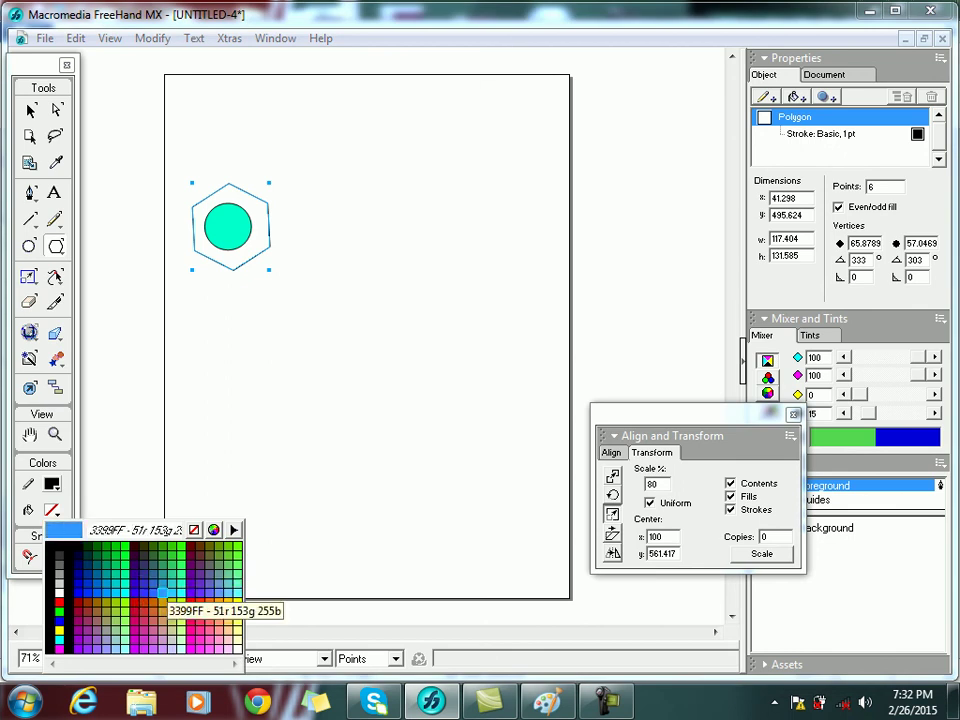
left_click(161, 594)
- Nudge the blue polygon about 50 points right and 87 points down, just below the circle
key("Down")
key("Down")
key("Down")
key("Down")
key("Down")
key("Down")
key("Down")
key("Down")
key("Down")
key("Down")
key("Down")
key("Down")
key("Down")
key("Down")
key("Down")
key("Down")
key("Down")
key("Down")
key("Down")
key("Down")
key("Down")
key("Down")
key("Down")
key("Down")
key("shift+Down")
key("shift+Down")
key("shift+Right")
key("shift+Right")
key("shift+Right")
key("shift+Right")
key("shift+Right")
key("shift+Right")
key("shift+Down")
key("shift+Left")
key("Down")
key("Down")
key("Down")
key("Down")
key("Down")
key("Down")
key("Down")
key("Down")
key("Down")
key("Down")
key("Down")
key("Down")
key("Down")
key("Down")
key("Down")
key("Down")
key("Down")
key("Down")
key("Down")
key("Down")
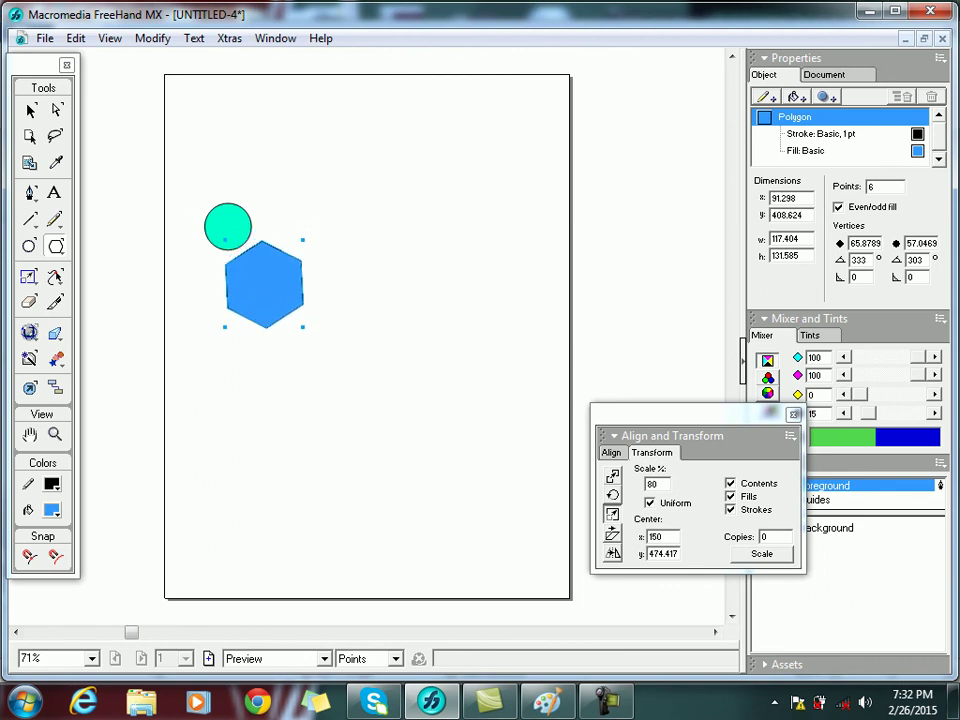
- Select the turquoise circle and the blue polygon together and delete them
key("v")
left_click_drag(180, 193, 326, 390)
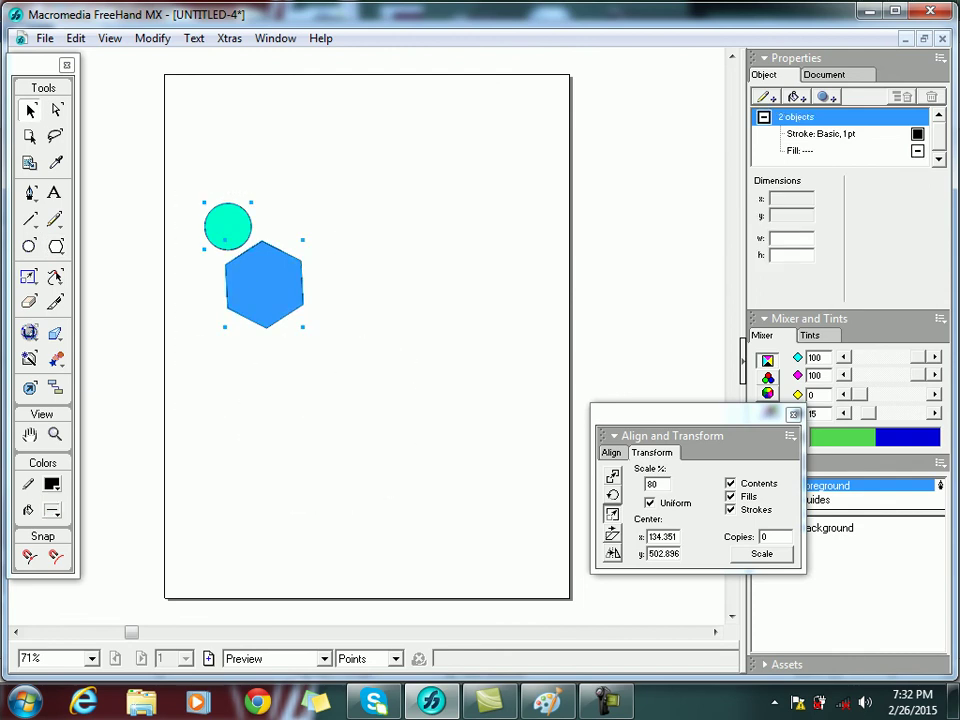
key("Delete")
- Draw a rectangle of about 399 by 565 points on the empty page and fill it with 0066CC blue
key("e")
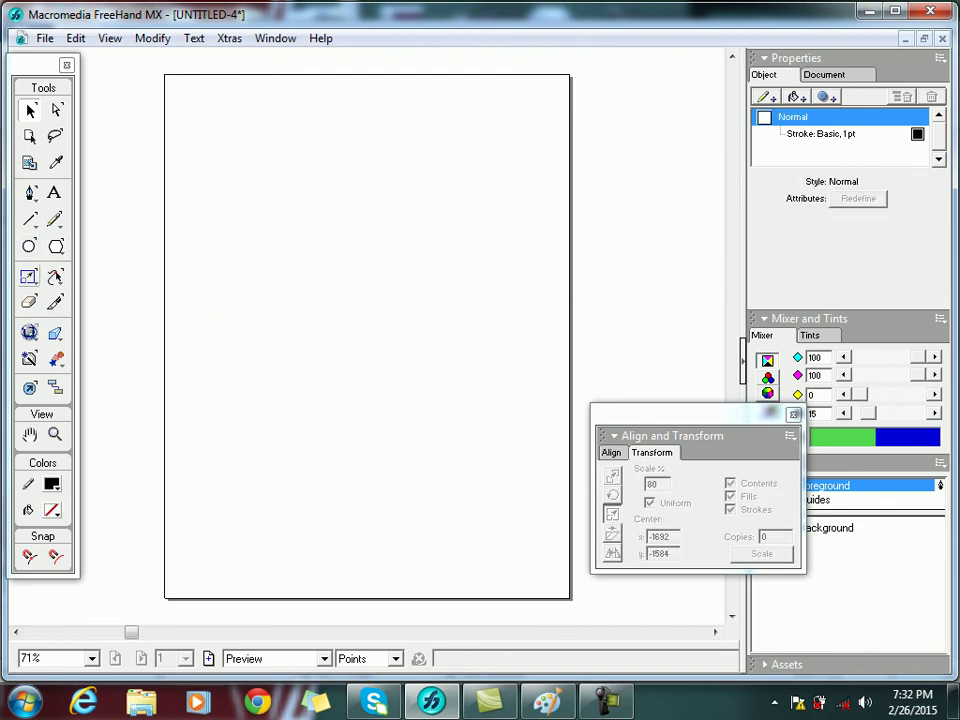
left_click(56, 246)
left_click(108, 261)
left_click_drag(207, 111, 472, 484)
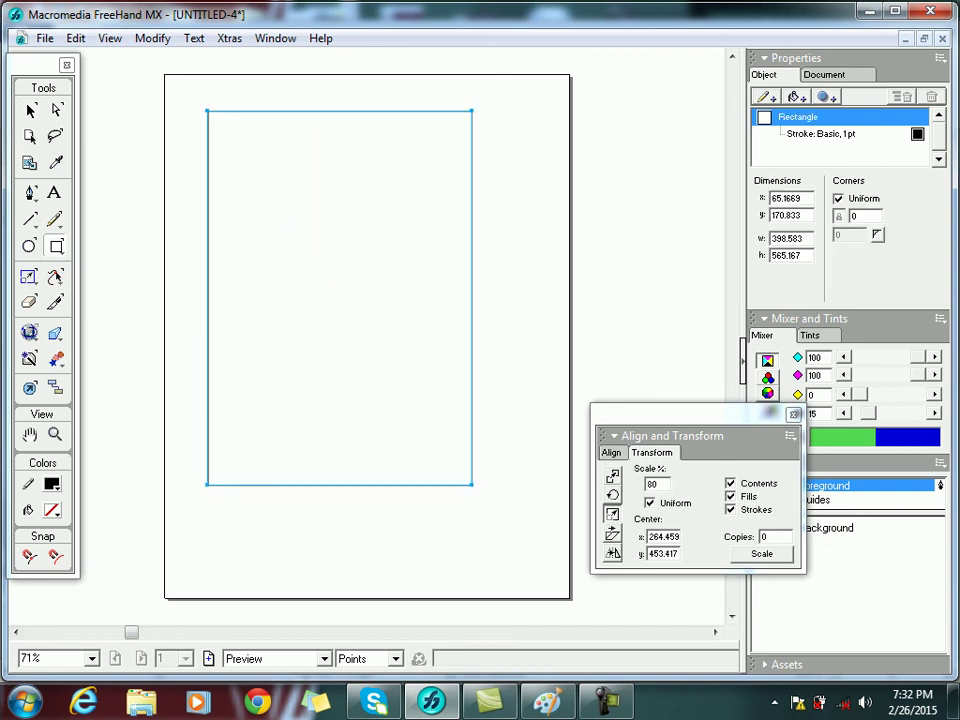
left_click(52, 510)
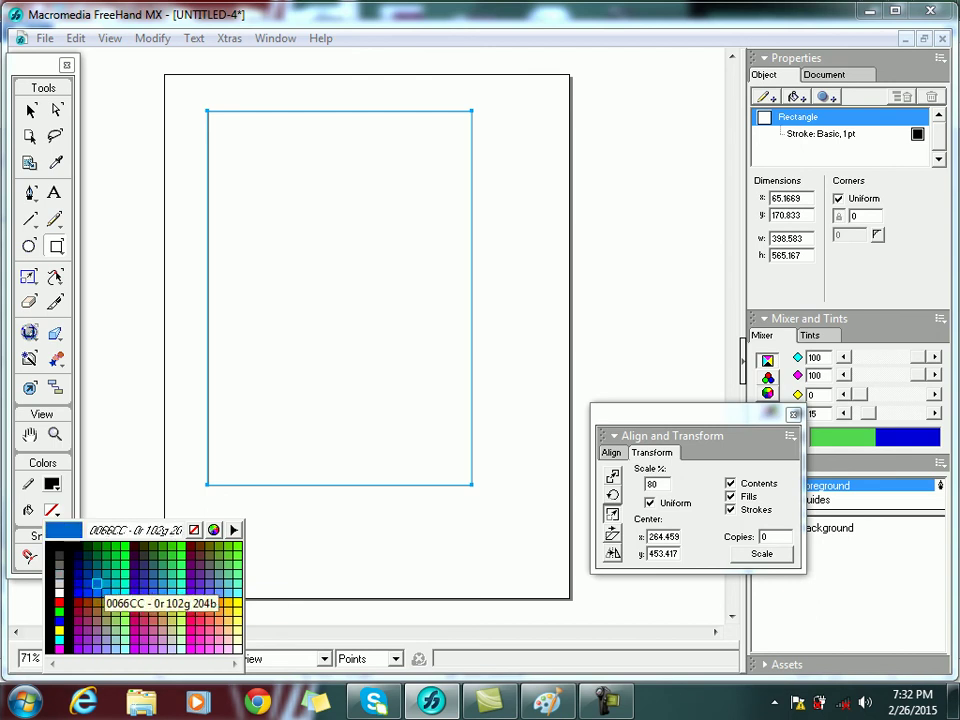
left_click(96, 584)
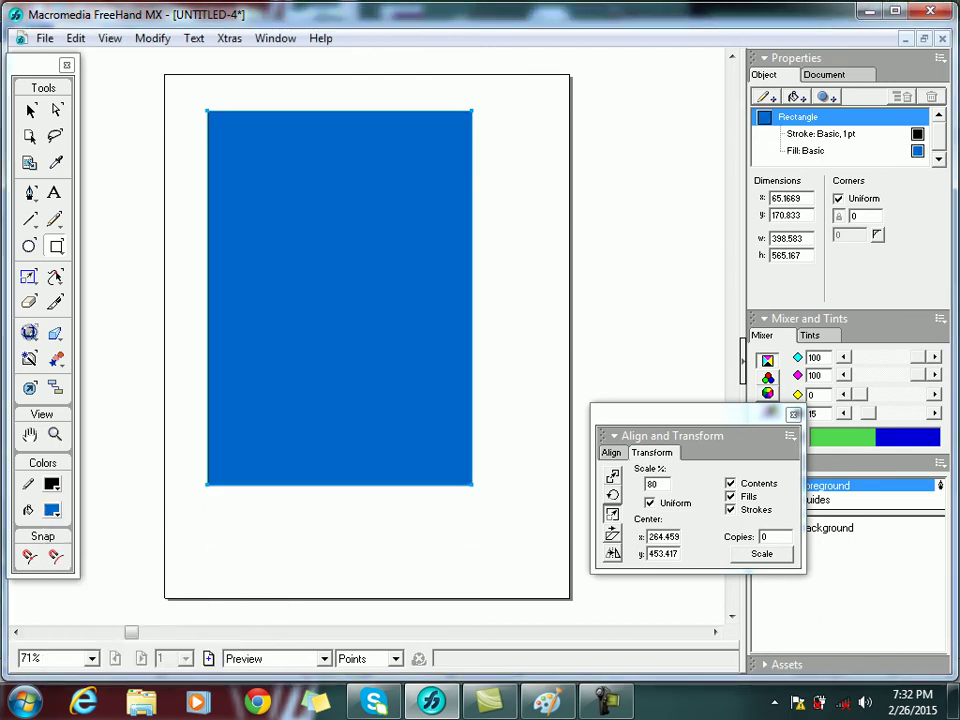
- Apply a Basic Transparency effect to the blue rectangle
left_click(826, 96)
mouse_move(860, 330)
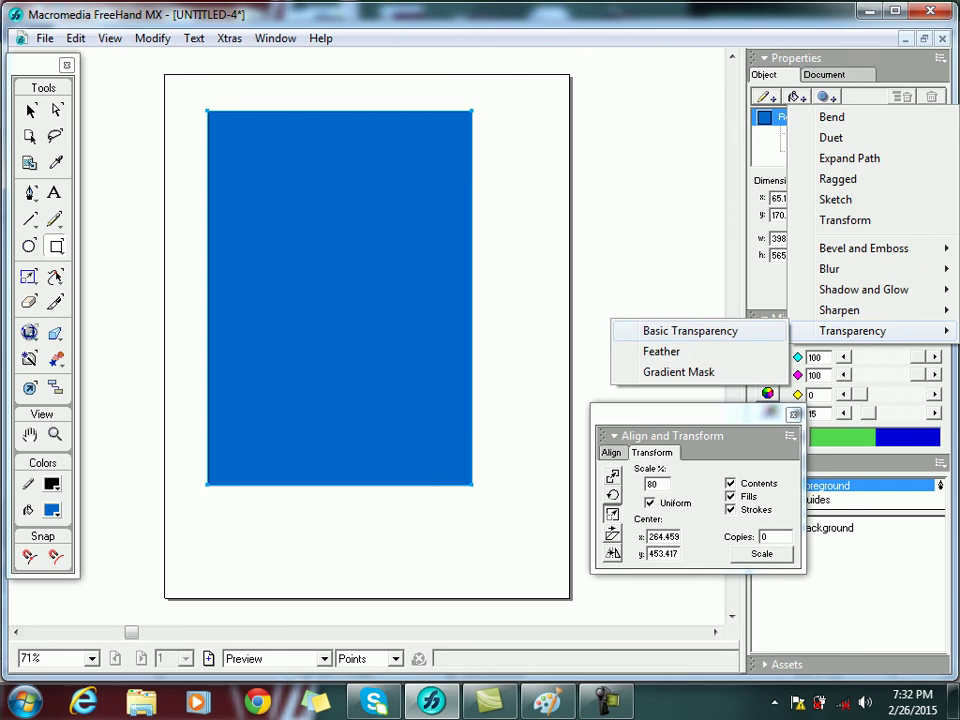
left_click(690, 330)
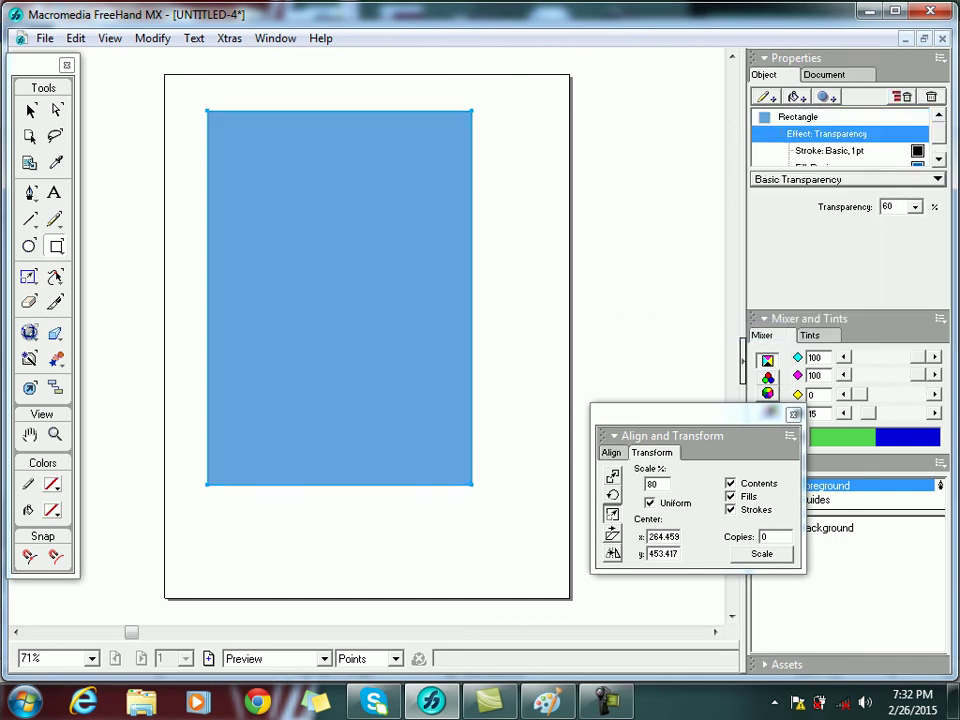
- Change the blue rectangle's fill to Tiled using the copied circle-and-hexagon artwork and rotate the tiles to 41°
left_click(938, 159)
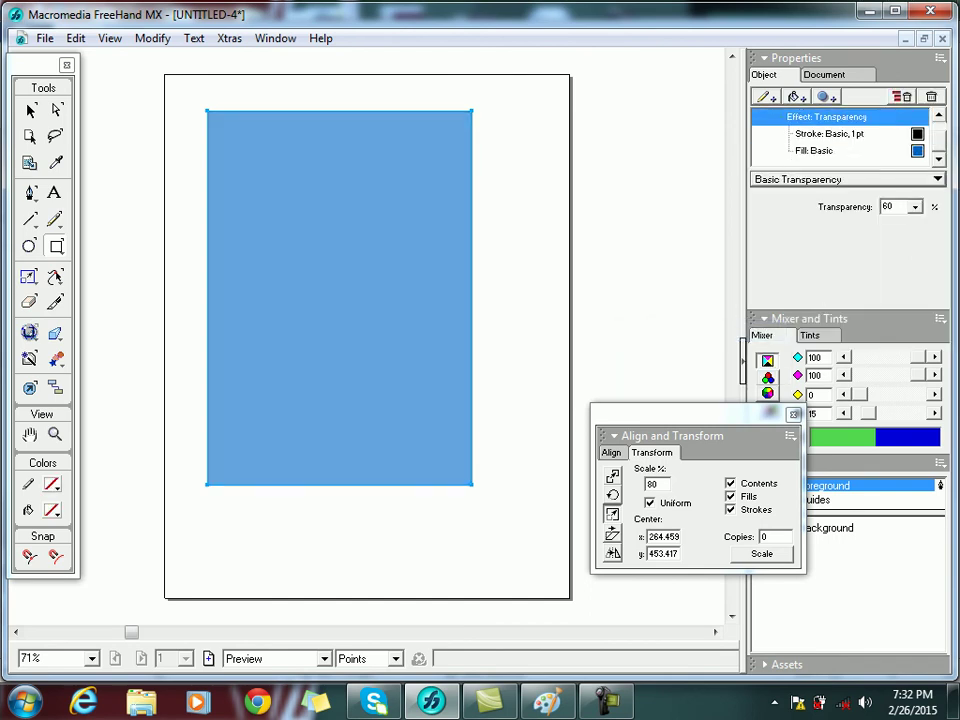
left_click(815, 151)
left_click(937, 180)
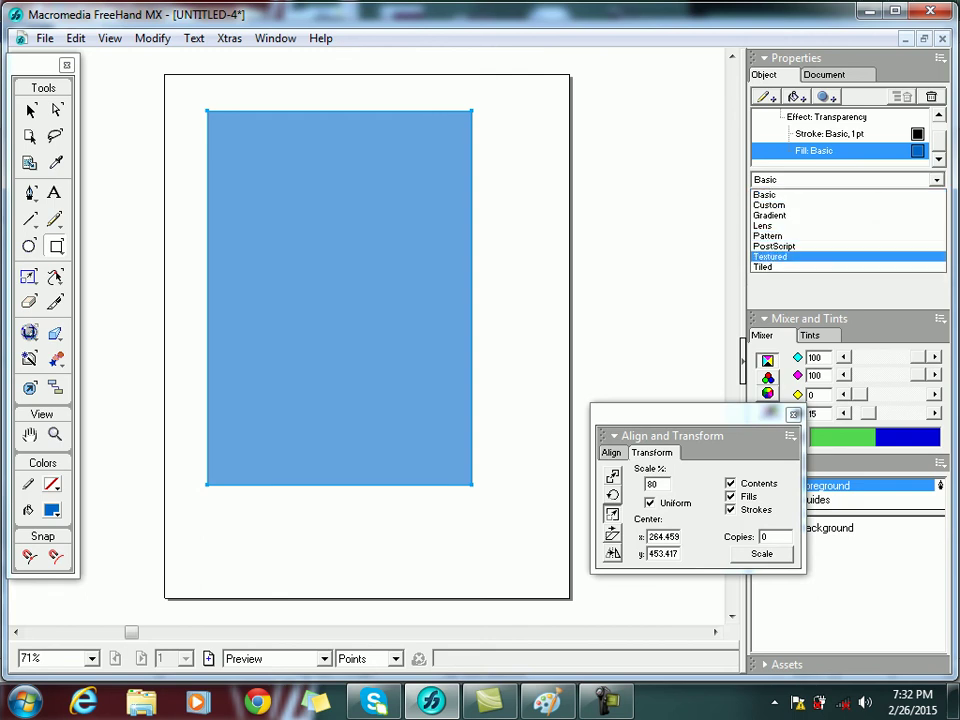
left_click(800, 267)
left_click(775, 244)
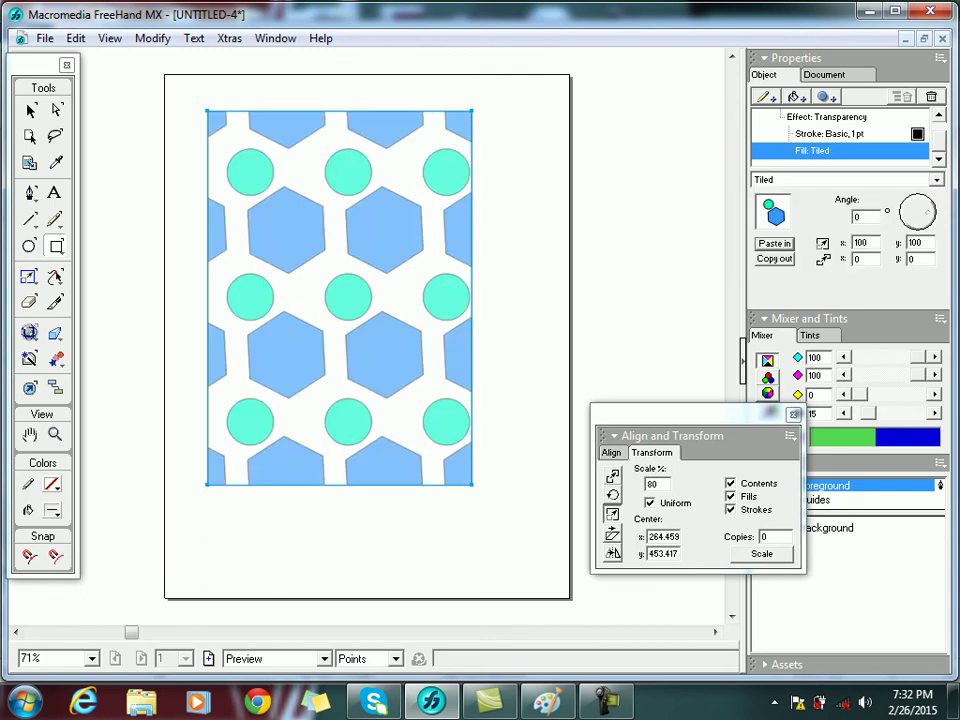
left_click_drag(927, 212, 926, 205)
key("Return")
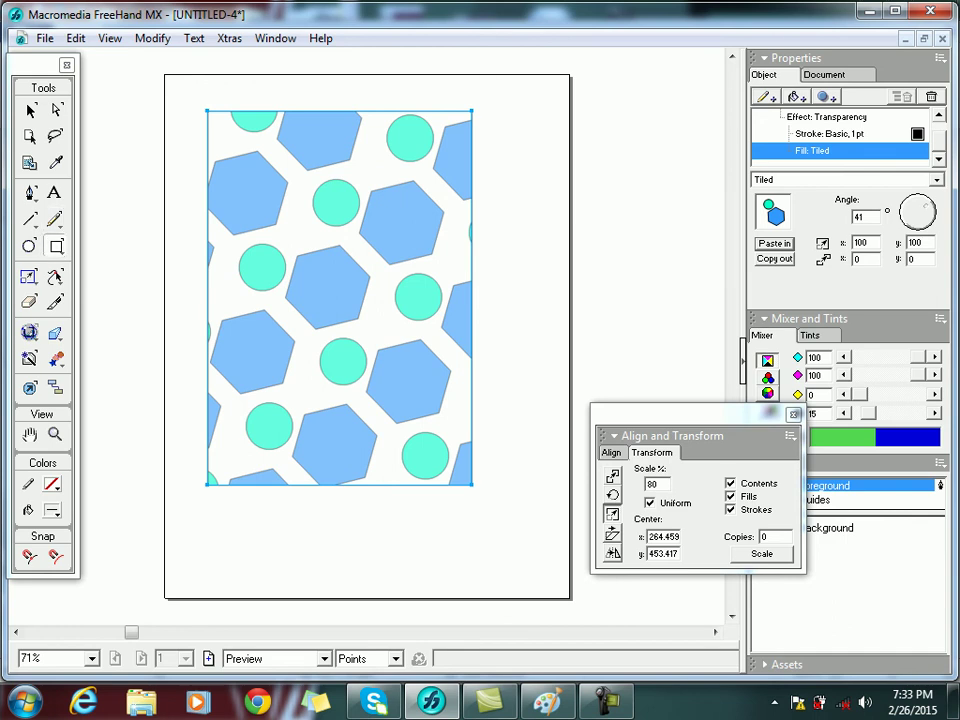
- Draw a second rectangle of about 383 by 487 points overlapping the tiled one and fill it with violet
mouse_move(281, 182)
left_mouse_down()
mouse_move(538, 463)
mouse_move(533, 503)
left_mouse_up()
left_click(53, 510)
left_click(191, 582)
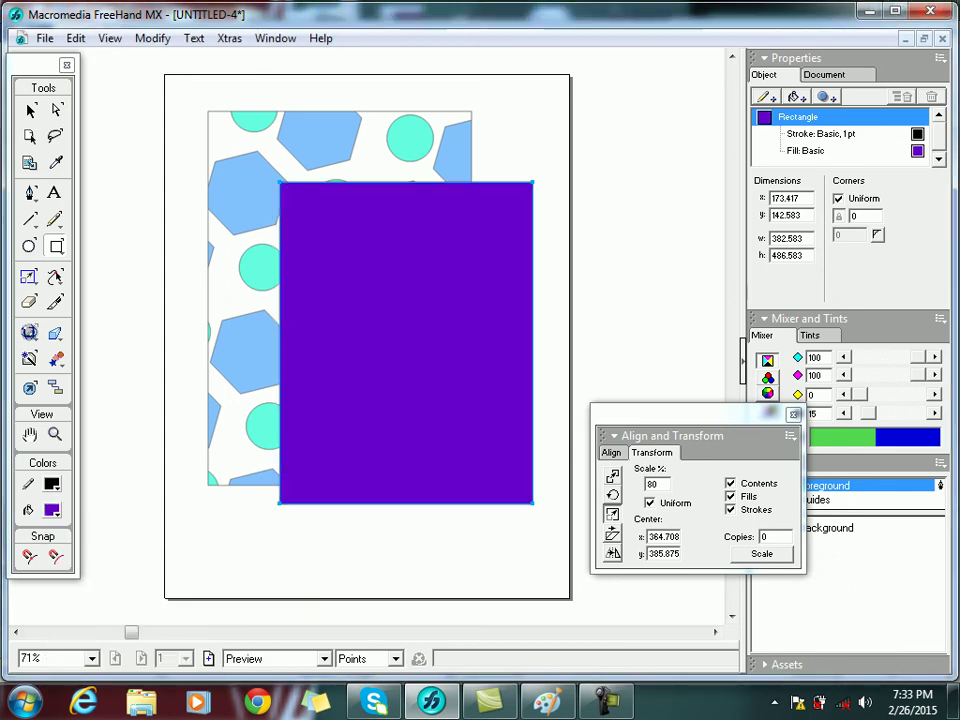
- Apply a Basic Transparency effect to the violet rectangle
left_click(826, 96)
mouse_move(850, 330)
left_click(680, 330)
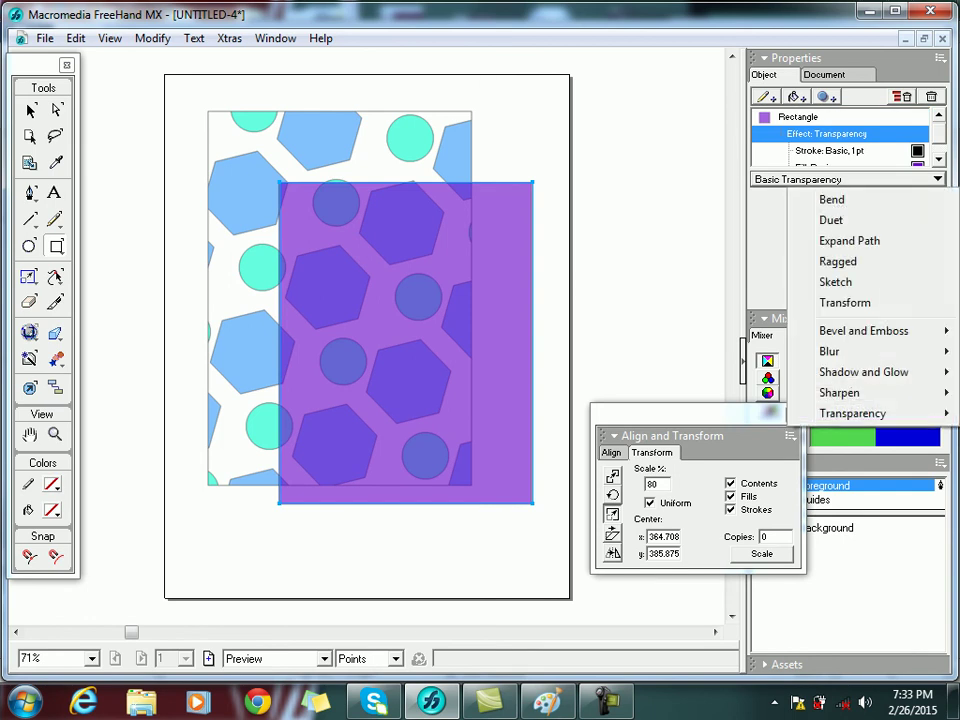
- Change the violet rectangle's fill to a Lens of the Magnify type
left_click(814, 151)
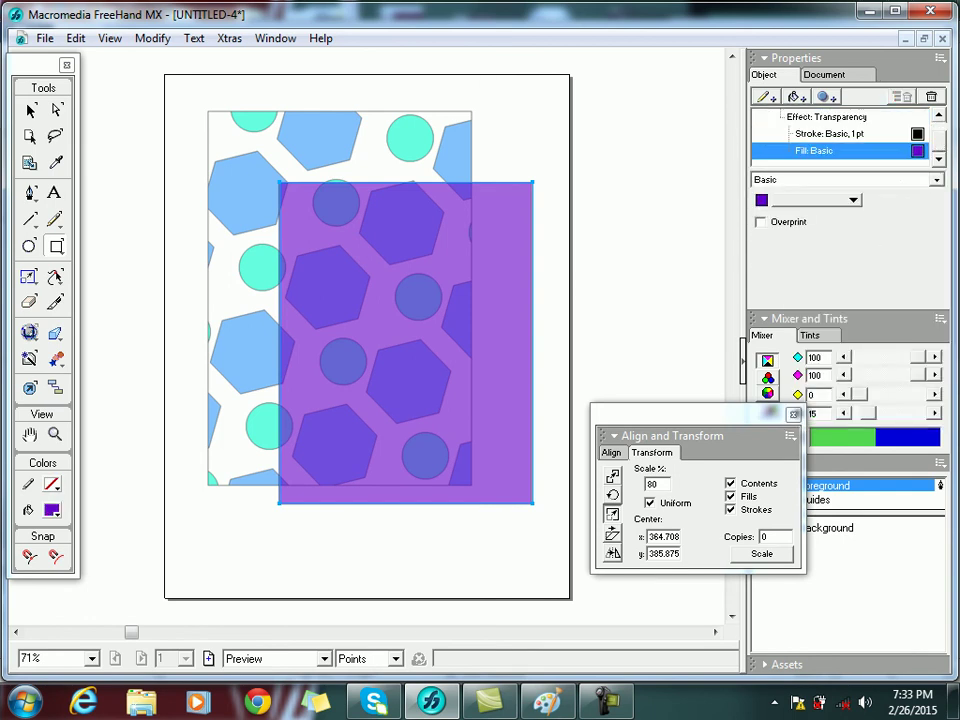
left_click(848, 180)
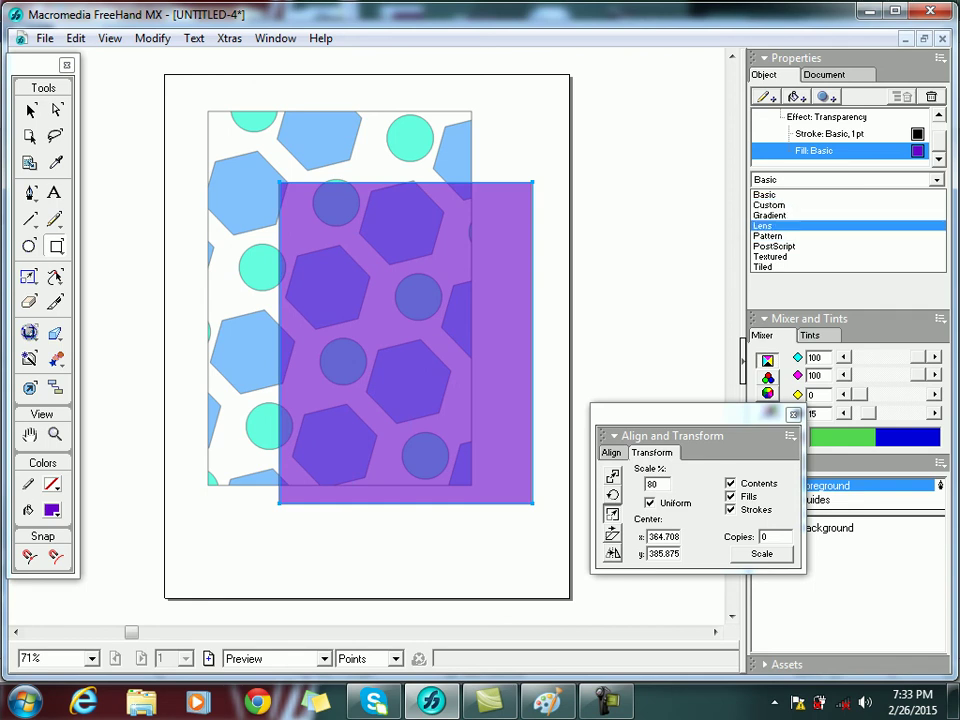
left_click(764, 226)
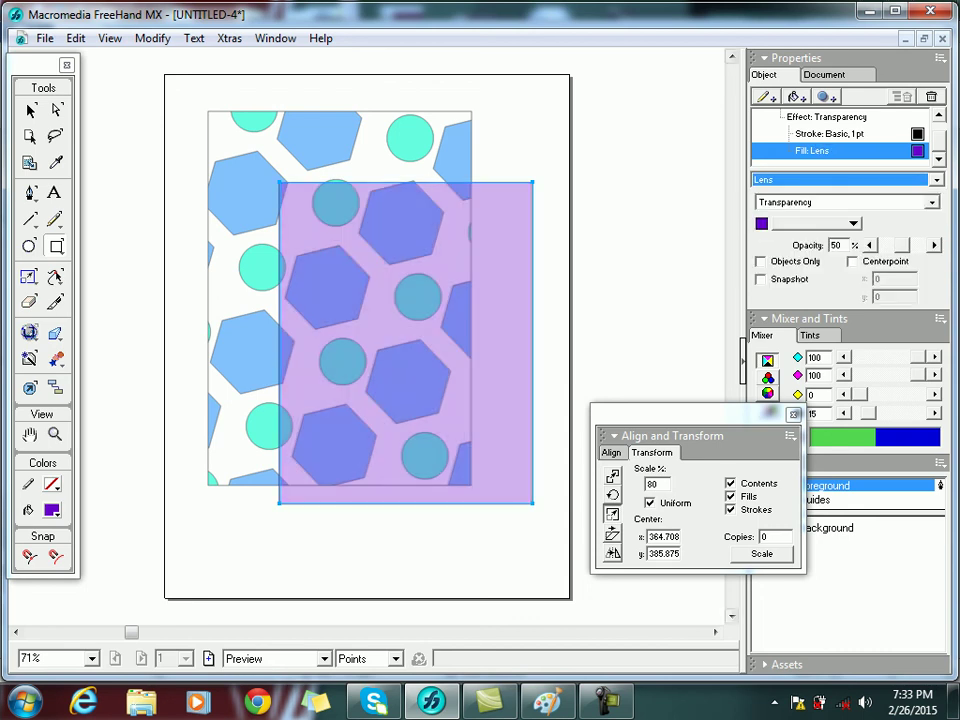
left_click(932, 202)
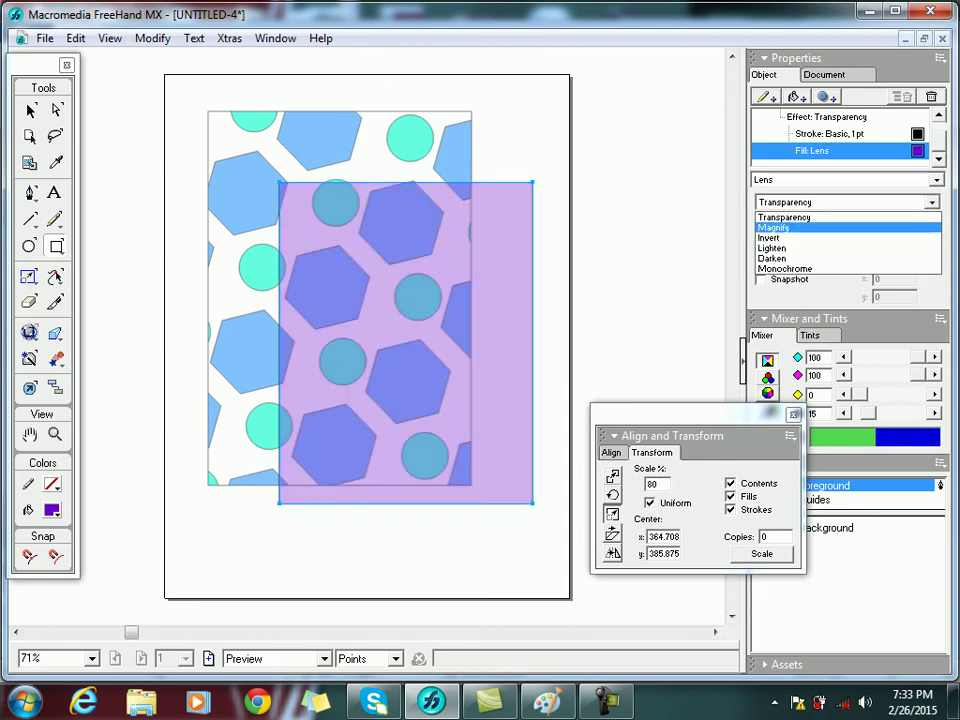
left_click(774, 228)
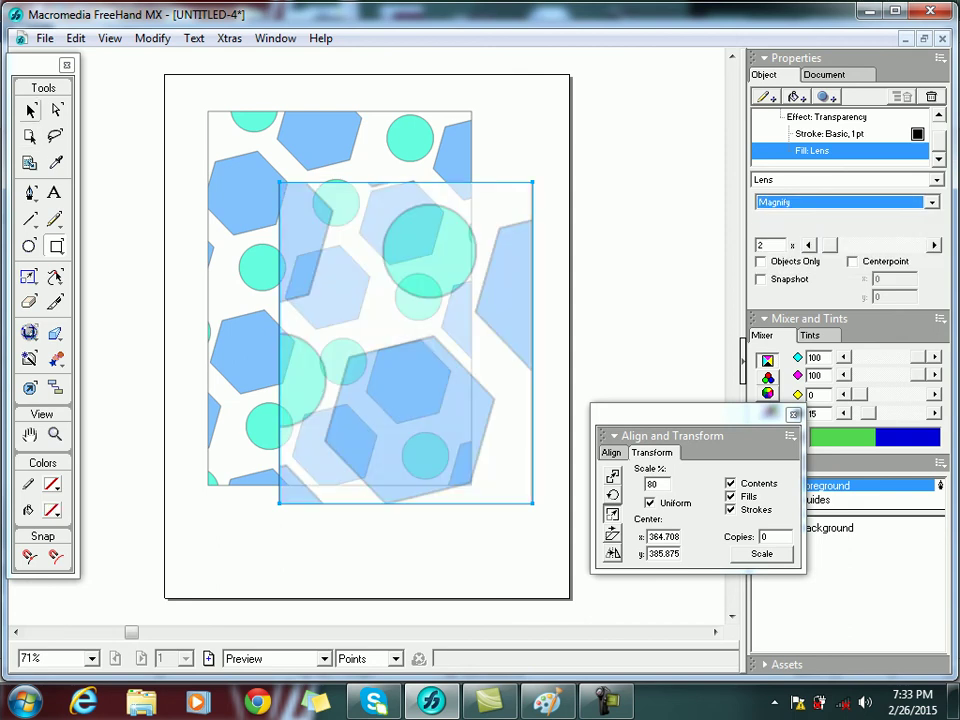
- Move the magnifying rectangle about 39 points right and 102 points down over the tiled pattern, and deselect it
left_click(30, 111)
left_click_drag(405, 343, 431, 409)
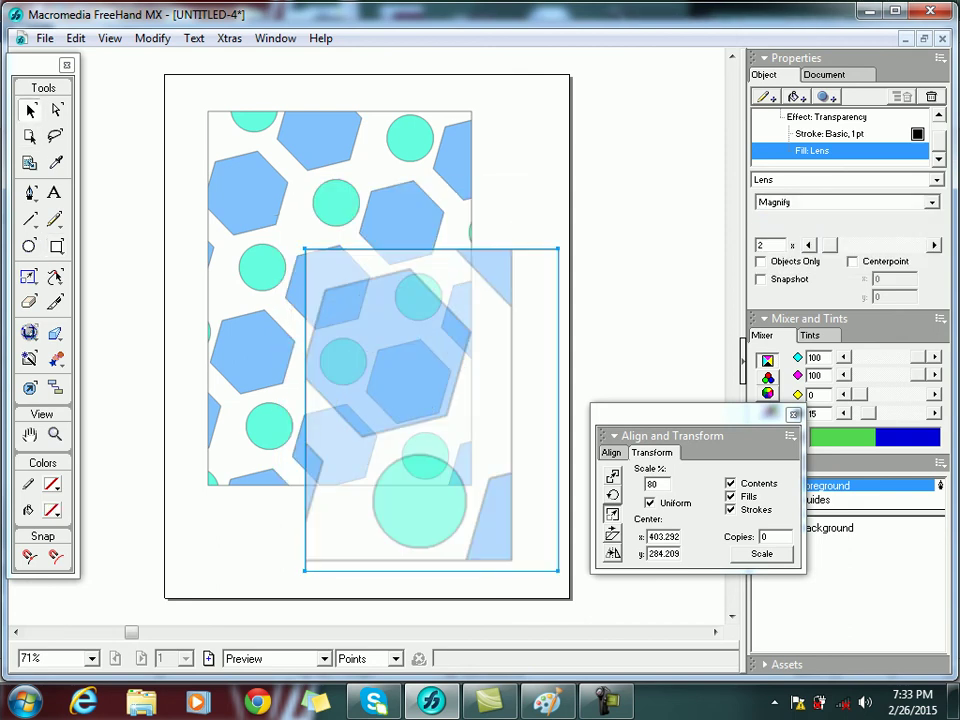
left_click(631, 102)
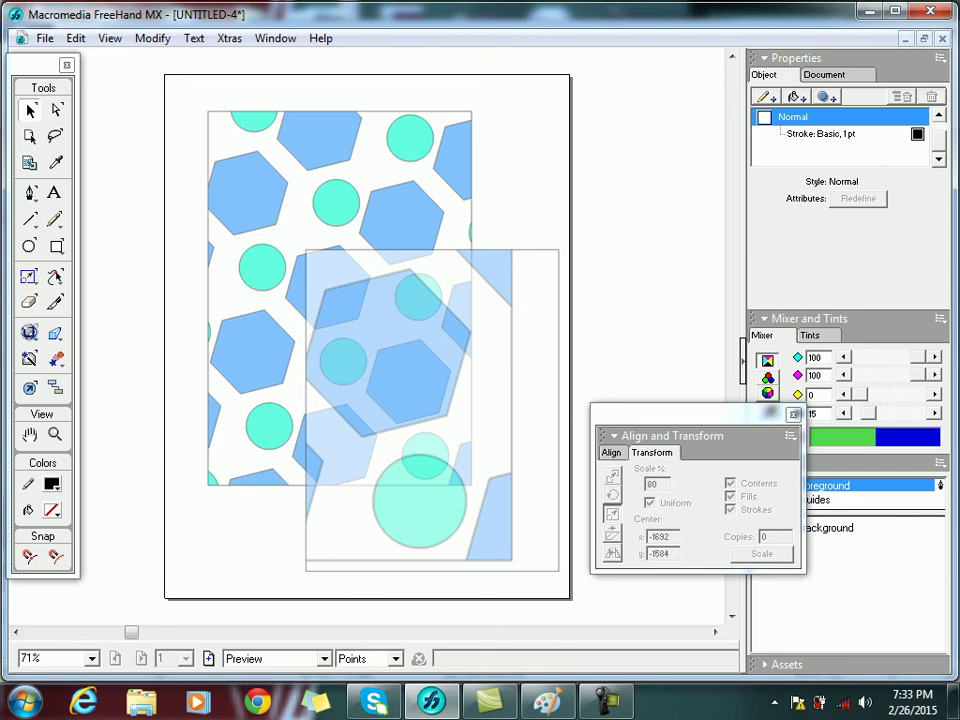
- Select both the tiled and the magnifying rectangles and delete them
left_click_drag(164, 80, 566, 483)
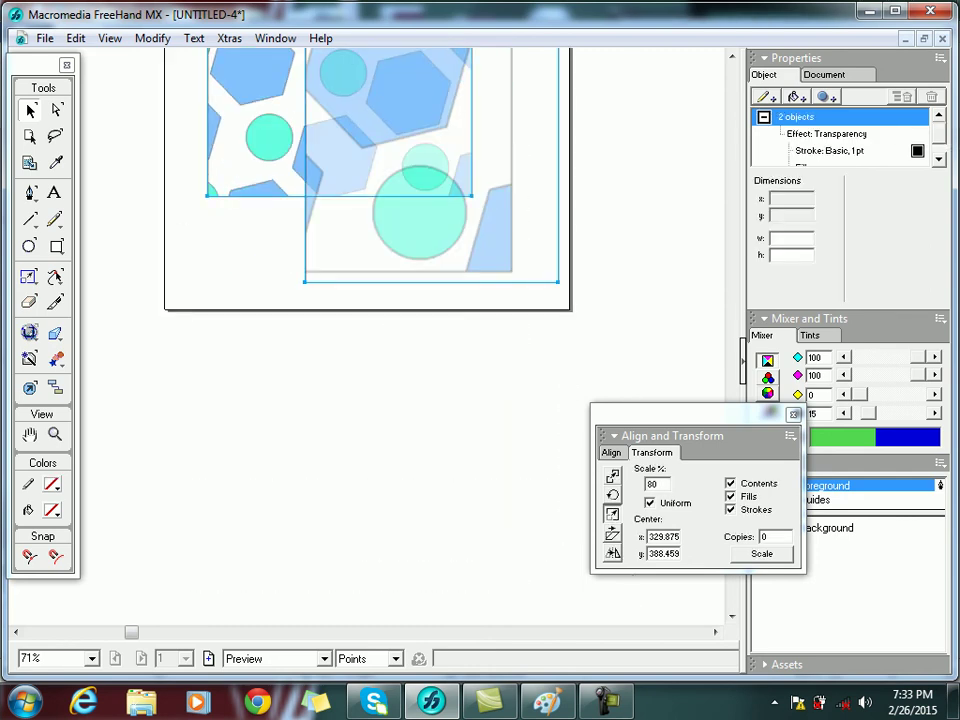
key("Delete")
scroll(400, 335, "up", 3)
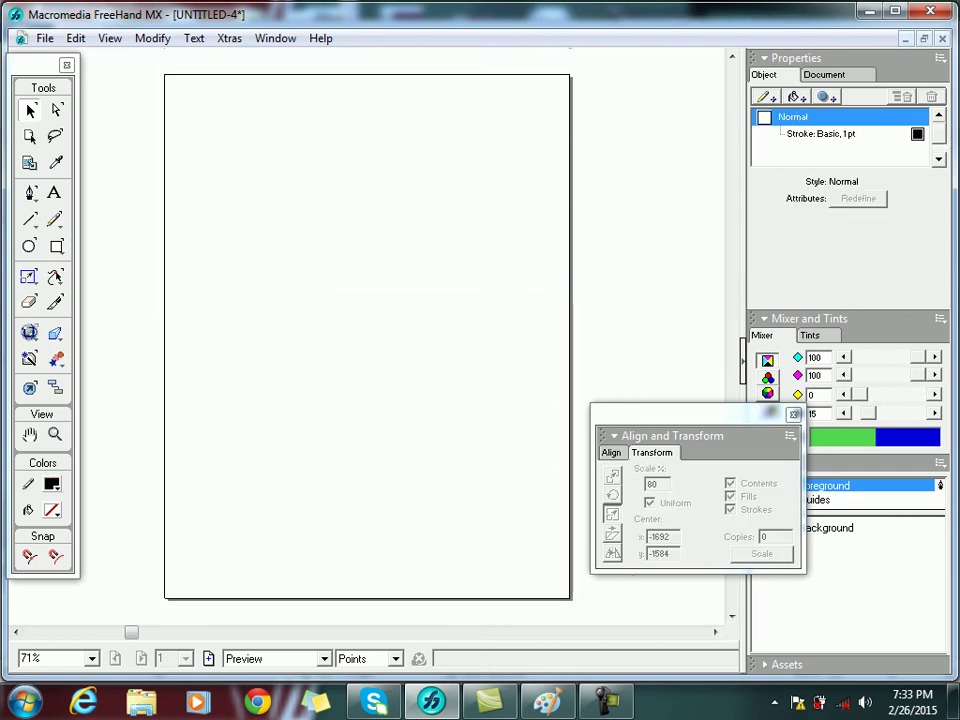
- Add a text block reading MAJU in the upper part of the empty page and select it
left_click(54, 193)
left_click(242, 256)
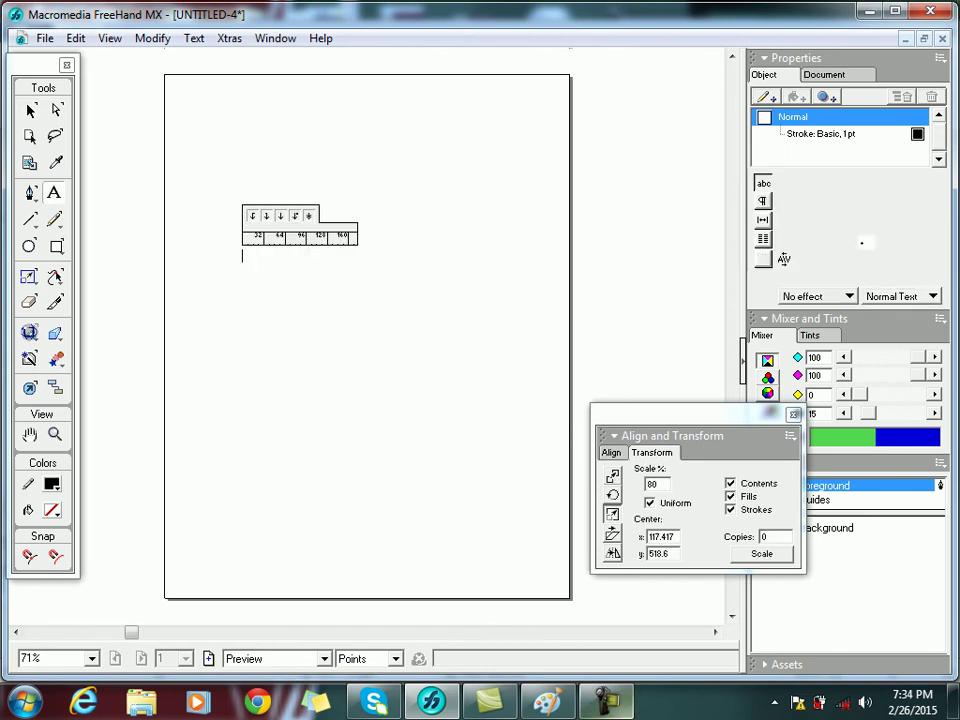
type("MAJU")
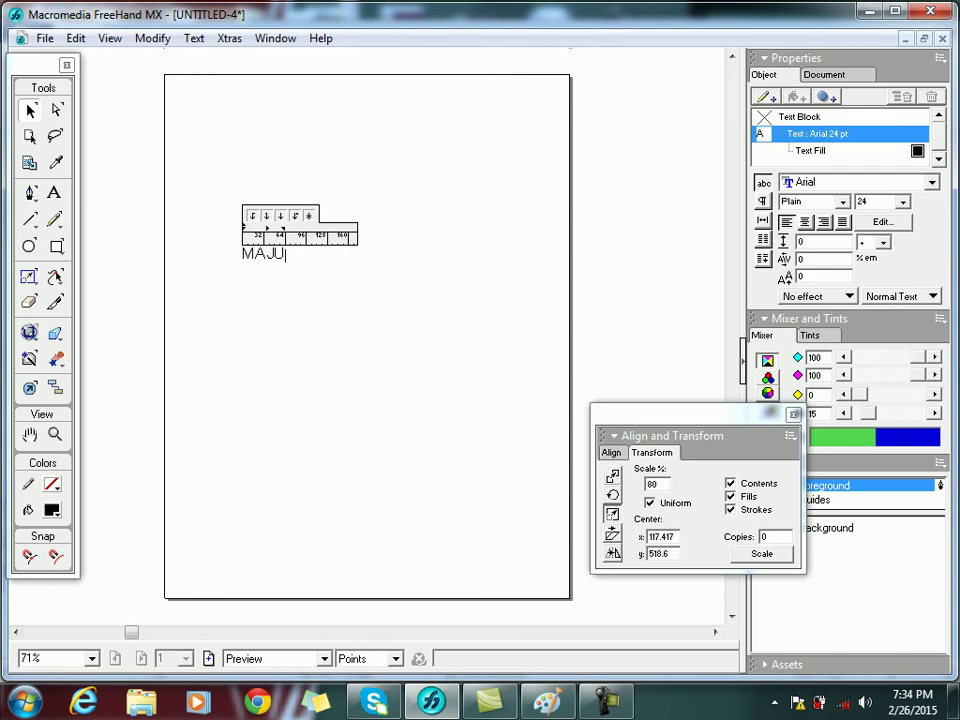
left_click(442, 320)
left_click(264, 254)
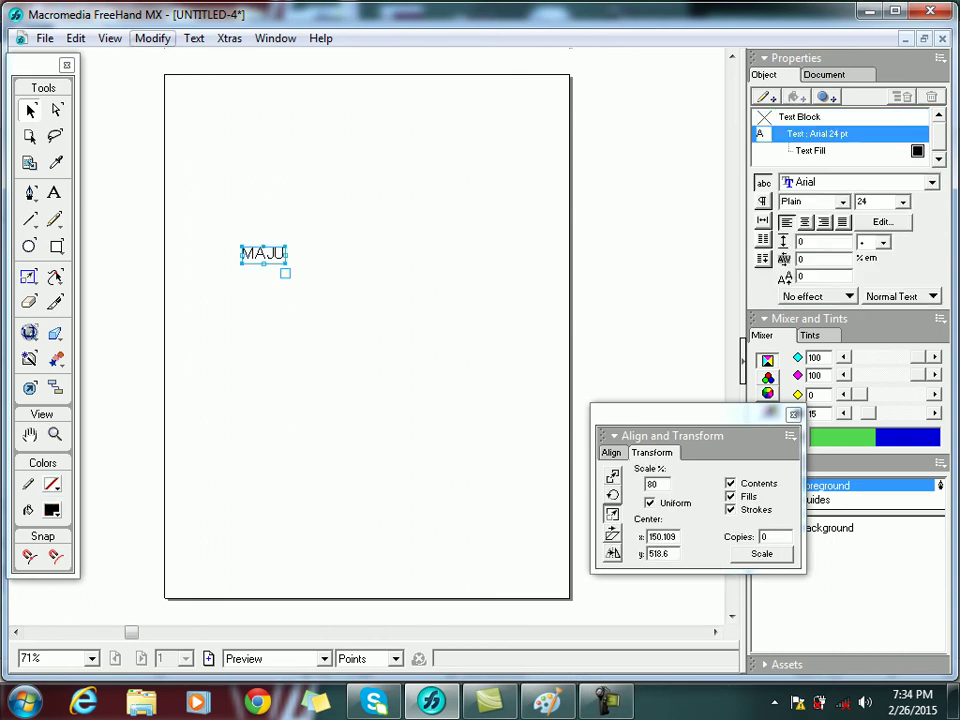
- Convert the MAJU text to paths and enlarge it to about 373 by 106 points
left_click(110, 38)
mouse_move(152, 38)
mouse_move(110, 38)
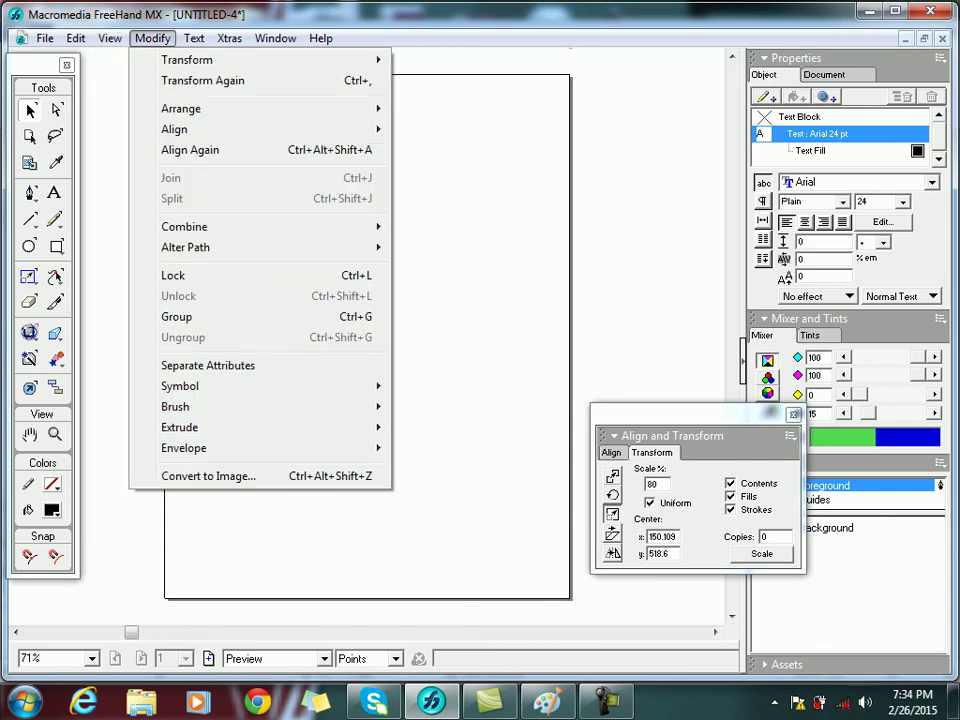
mouse_move(194, 38)
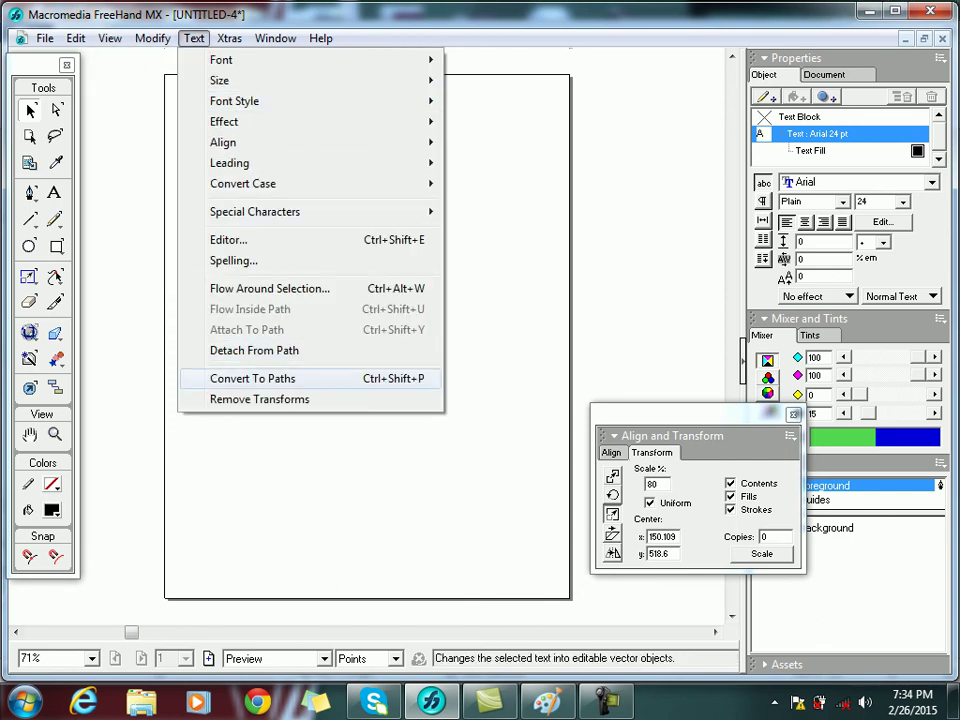
left_click(252, 379)
left_click(229, 223)
left_click_drag(228, 222, 490, 188)
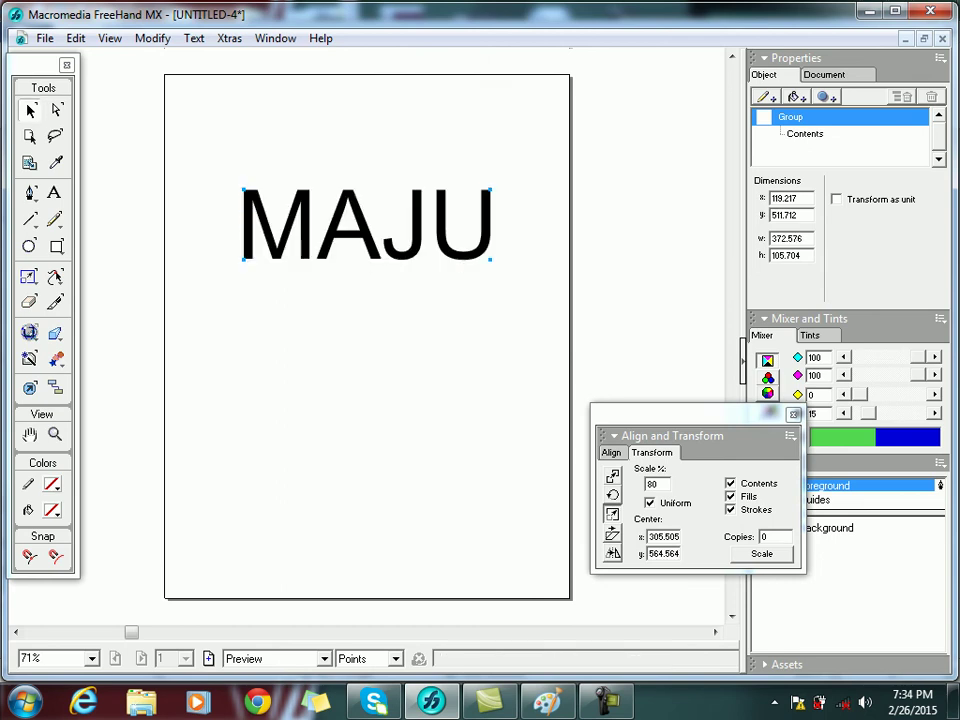
- Ungroup the MAJU letters and select the M, A and U individually
right_click(306, 243)
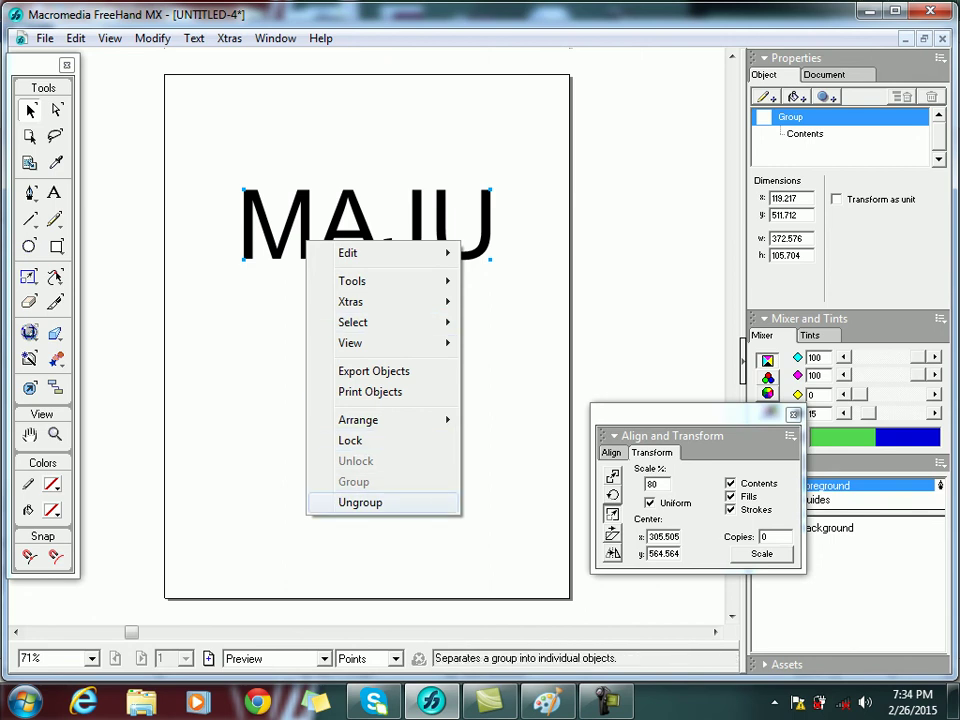
left_click(360, 503)
left_click(355, 430)
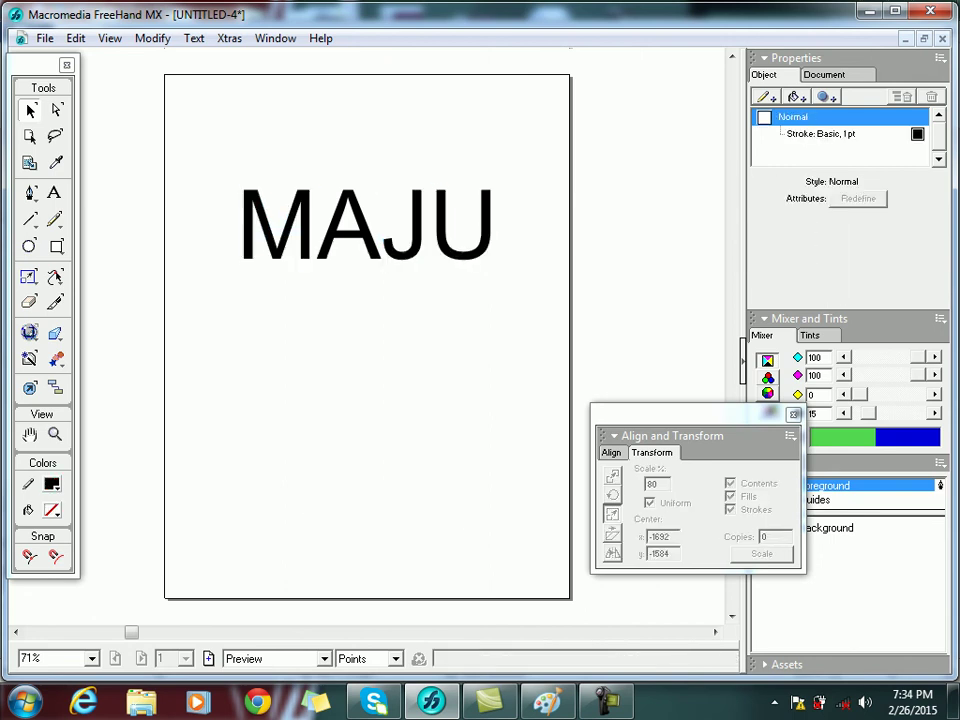
left_click(277, 243)
left_click(349, 236)
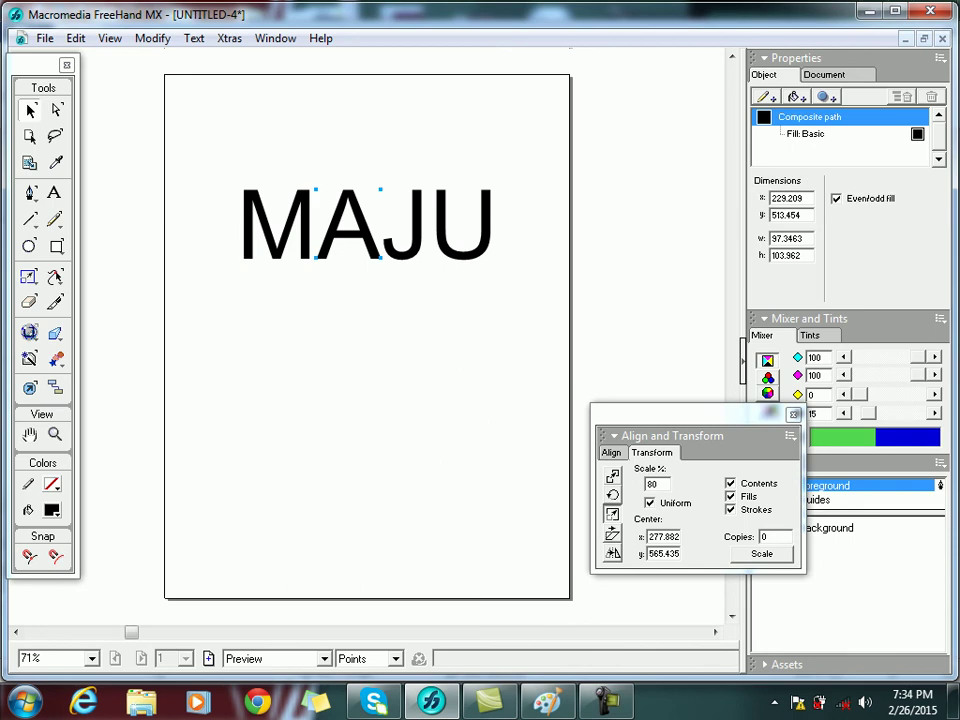
left_click(440, 225)
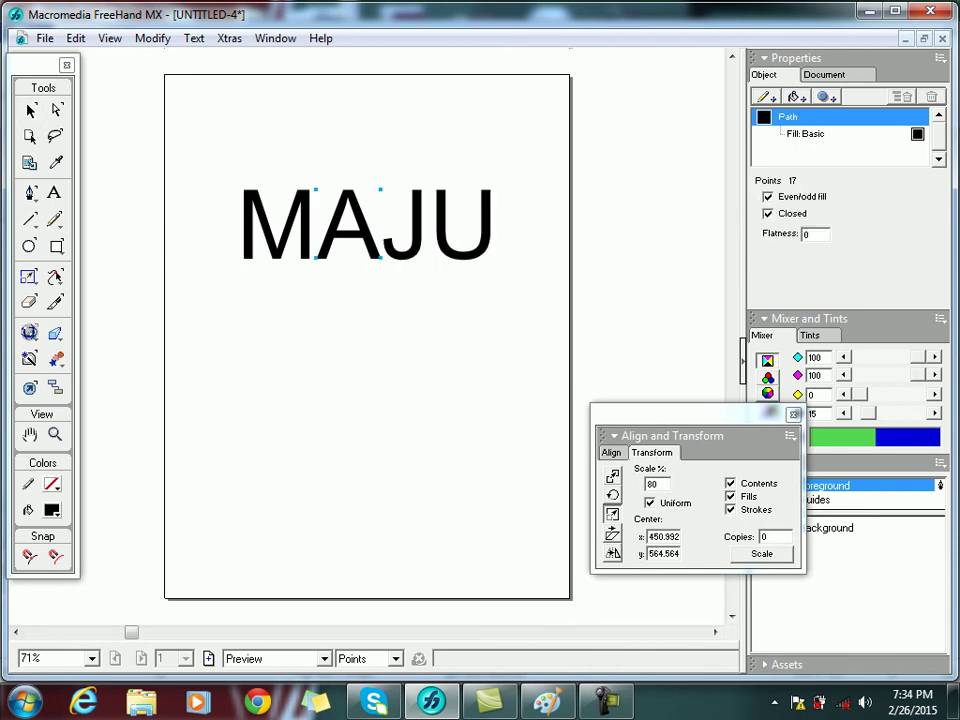
- Fill the letter A with orange
left_click(349, 236)
left_click(52, 510)
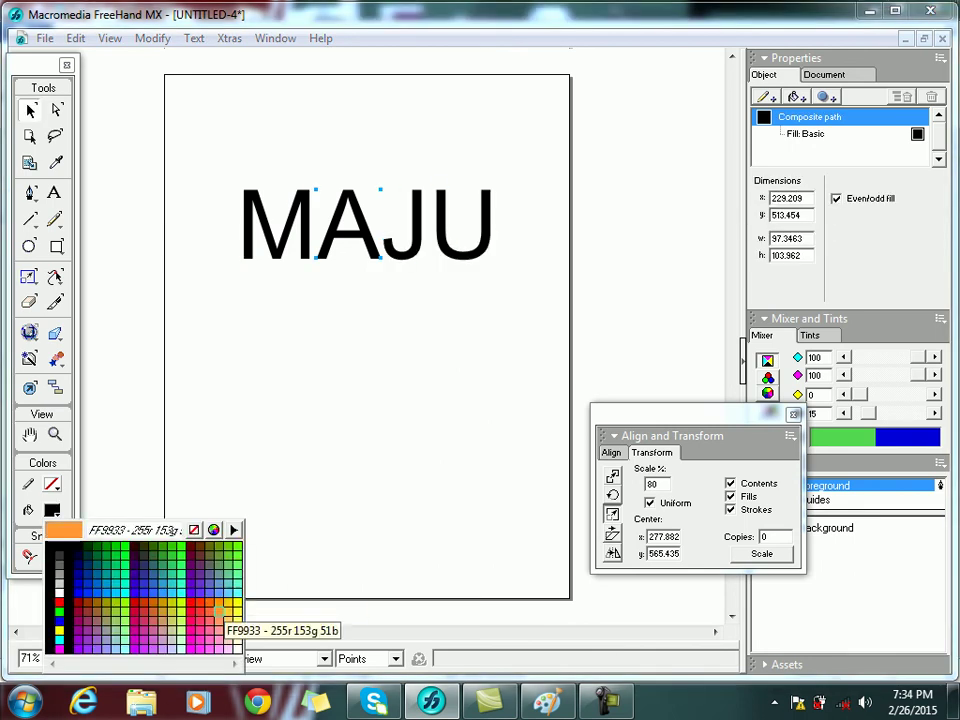
left_click(218, 603)
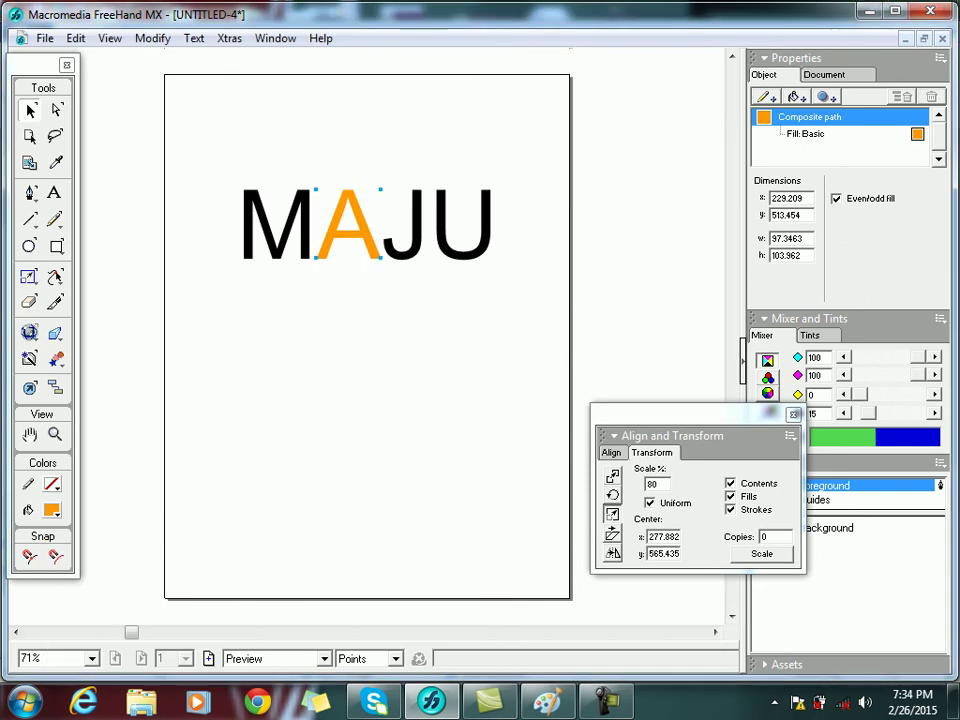
- Fill the letter J with 339933 green and deselect it
left_click(416, 222)
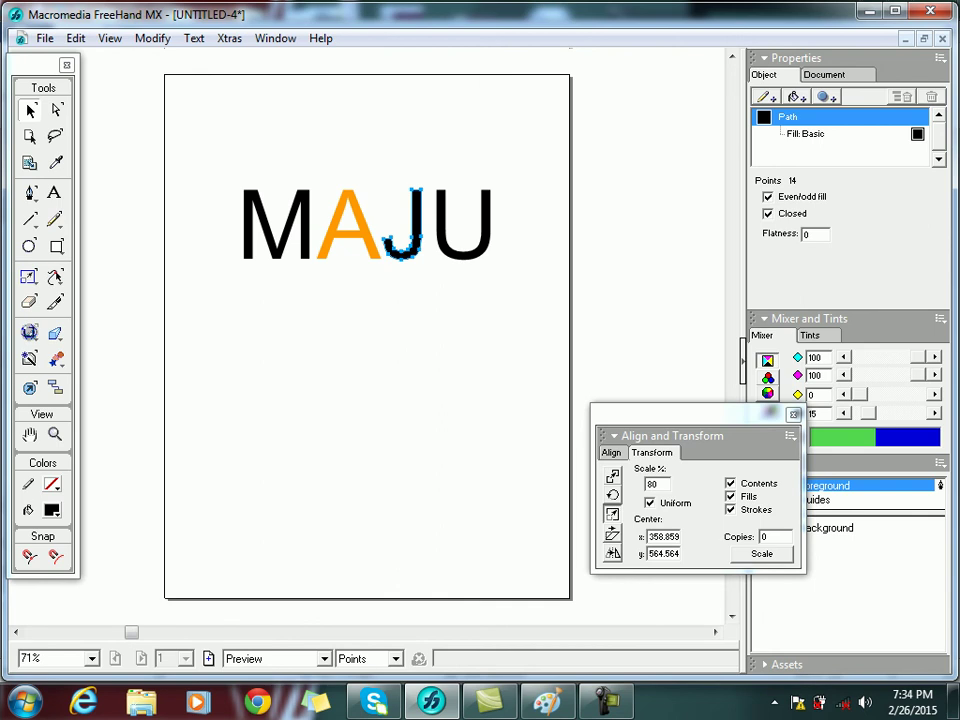
left_click(52, 510)
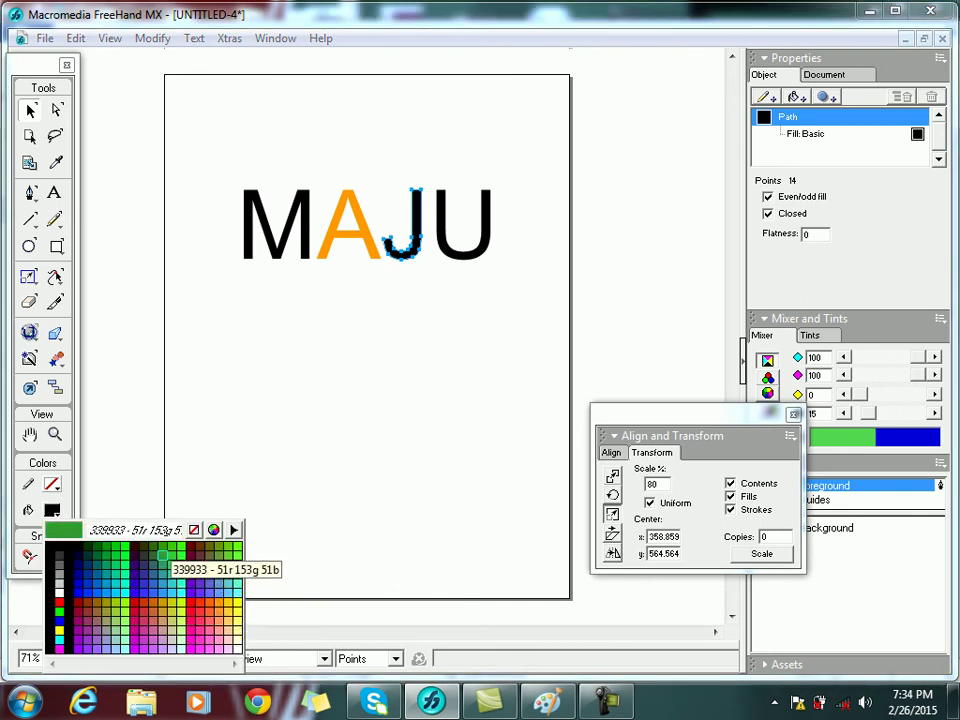
left_click(162, 556)
key("Tab")
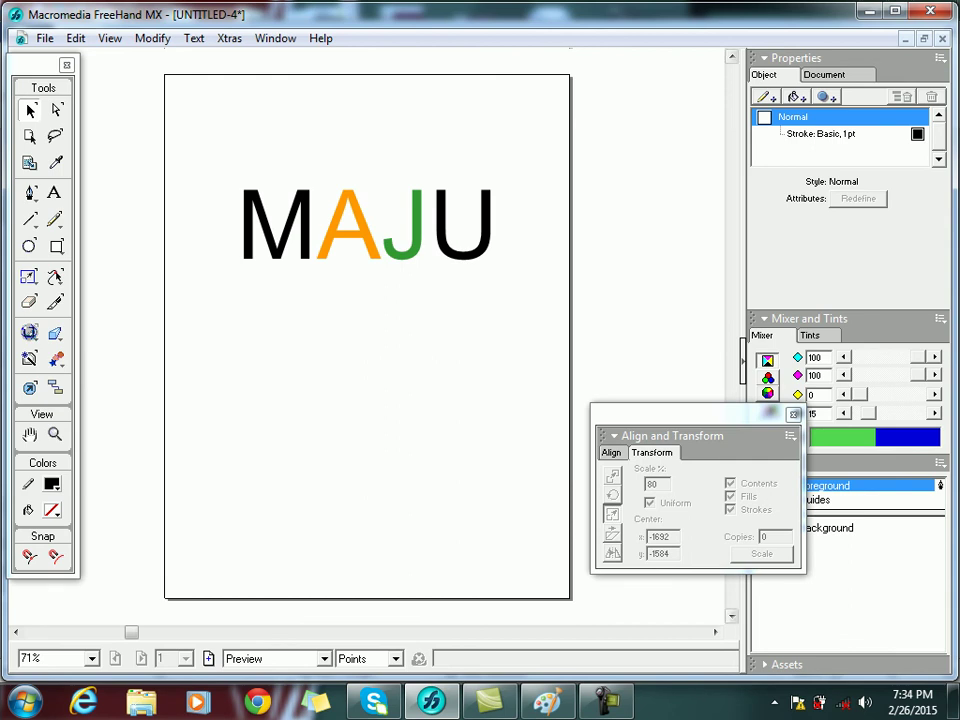
left_click(826, 97)
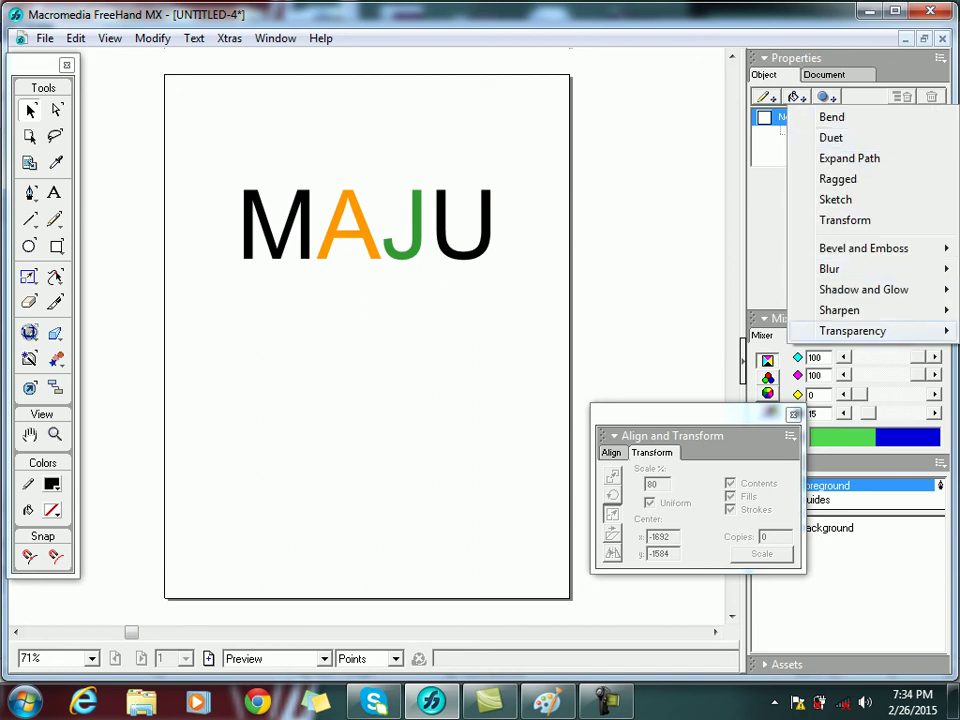
mouse_move(852, 330)
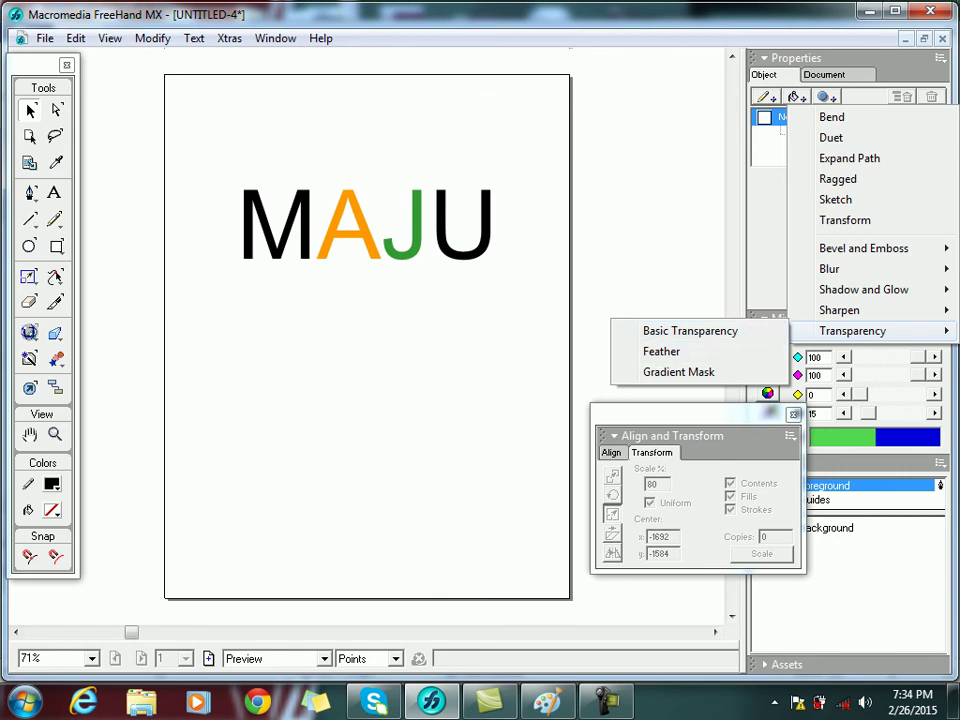
key("Escape")
- Apply a Feather transparency effect to the green letter J
left_click(405, 235)
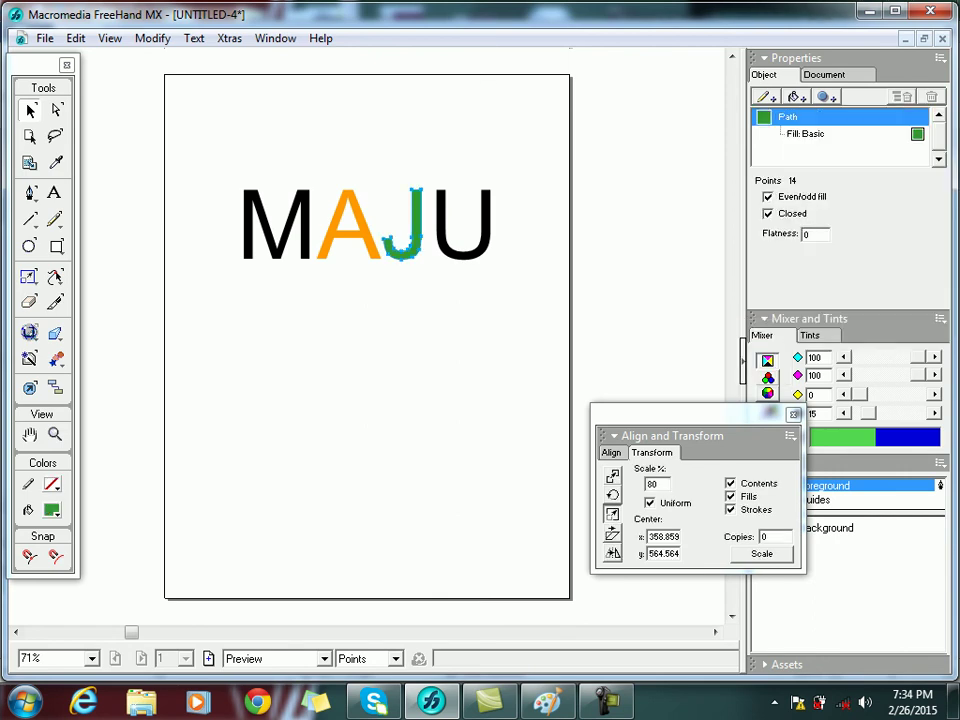
left_click(797, 96)
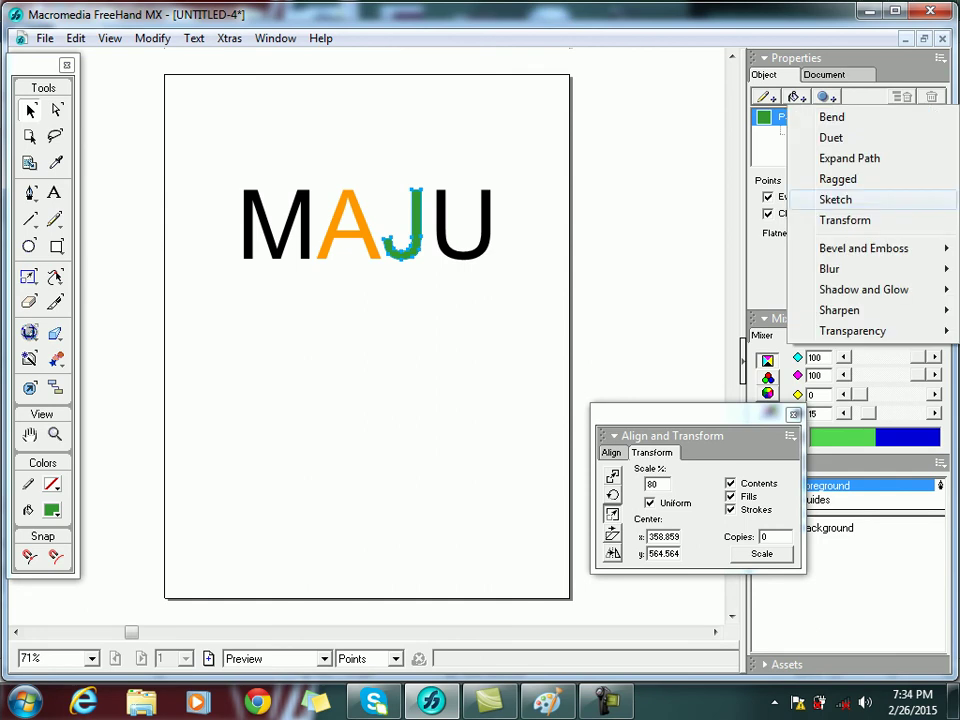
mouse_move(852, 330)
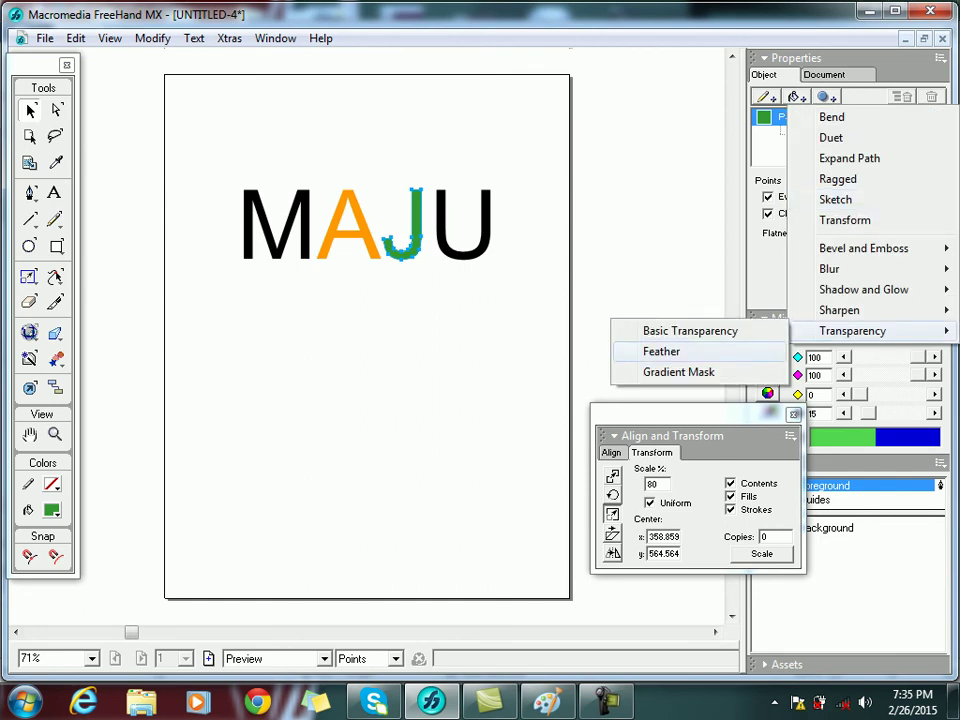
left_click(661, 351)
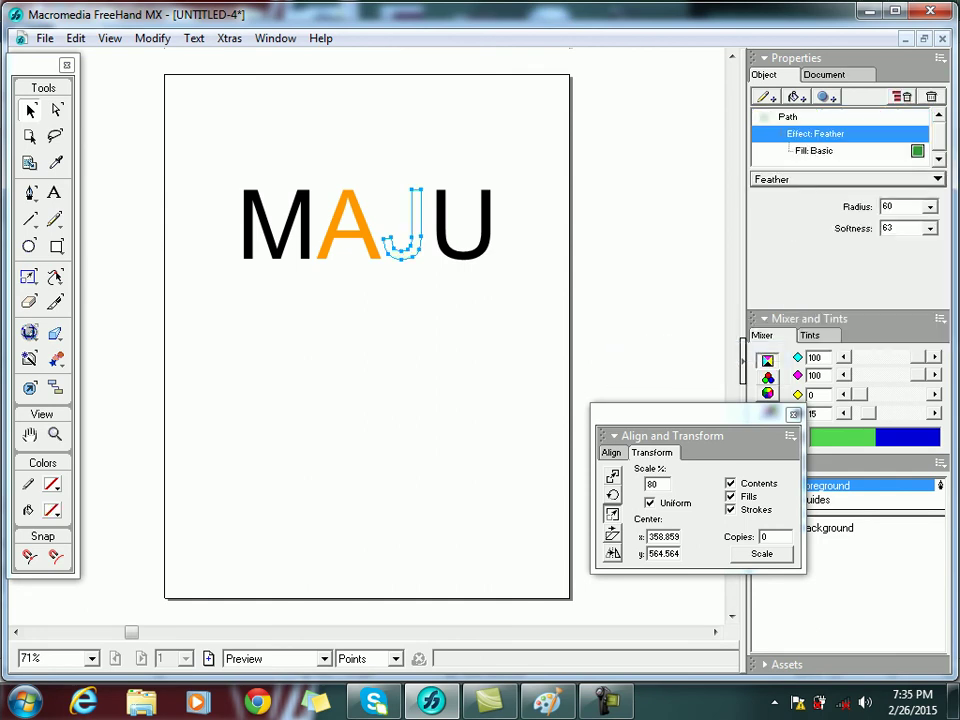
- Try a Textured fill and a linear Gradient fill on the feathered letter J
left_click(814, 151)
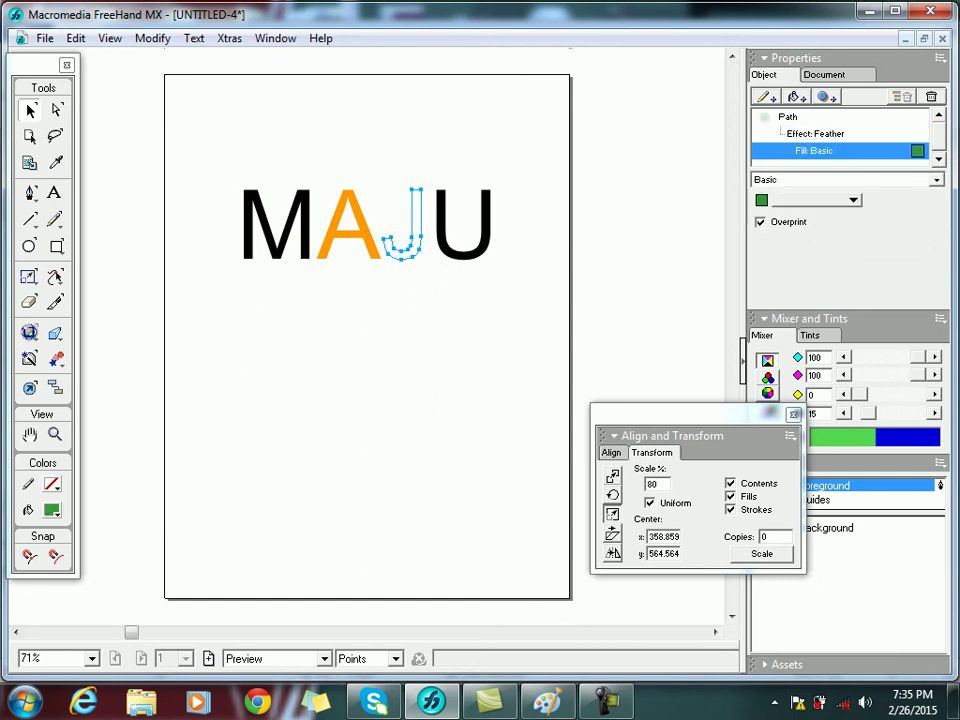
left_click(937, 180)
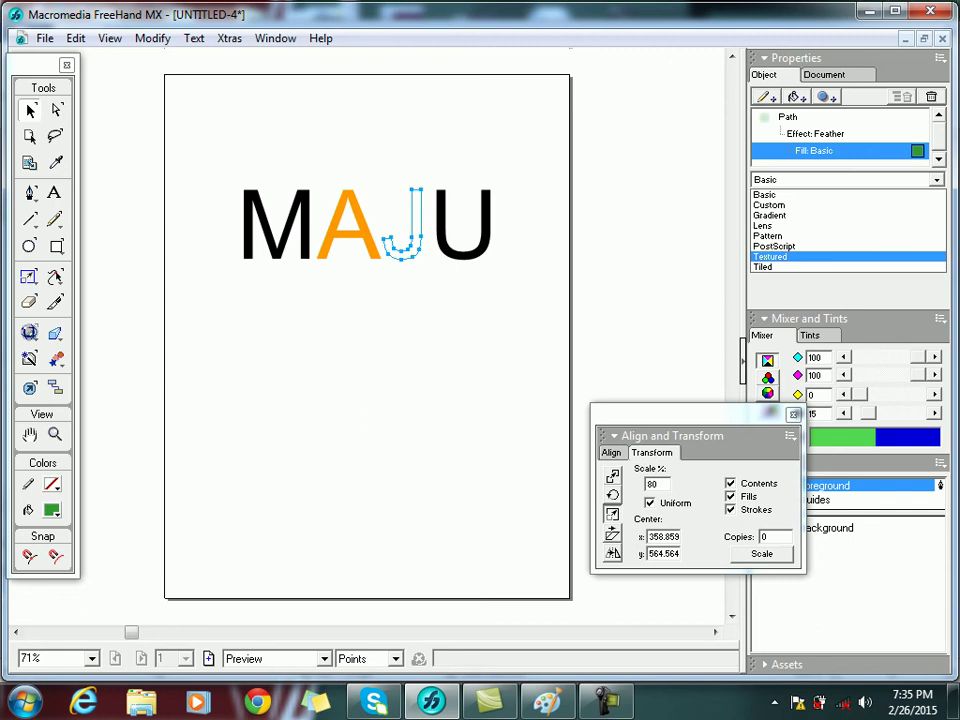
left_click(770, 256)
left_click(936, 179)
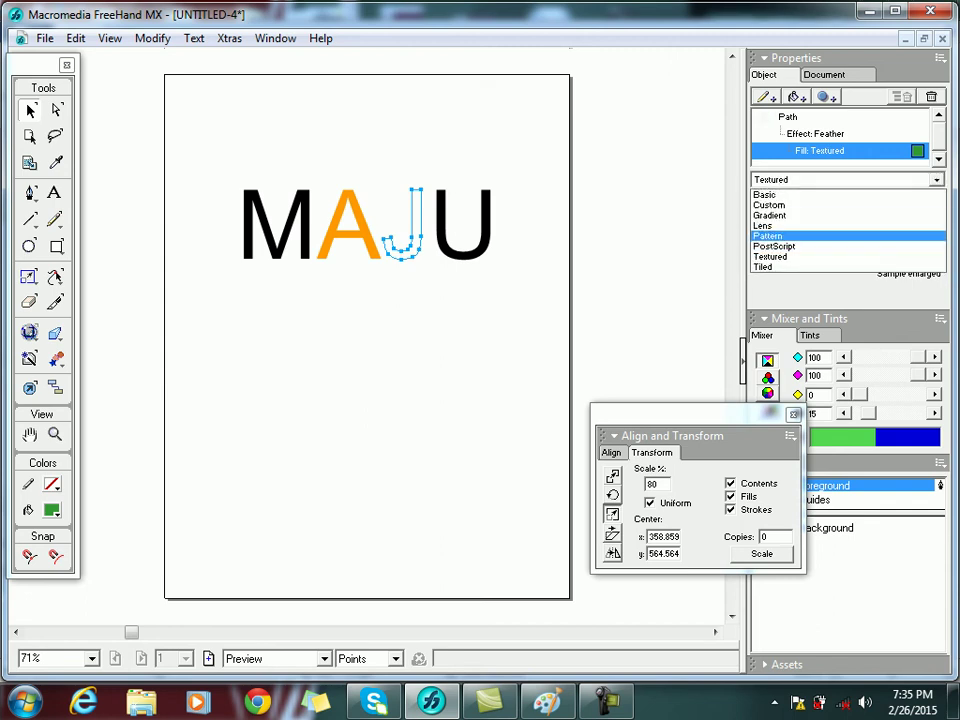
left_click(770, 215)
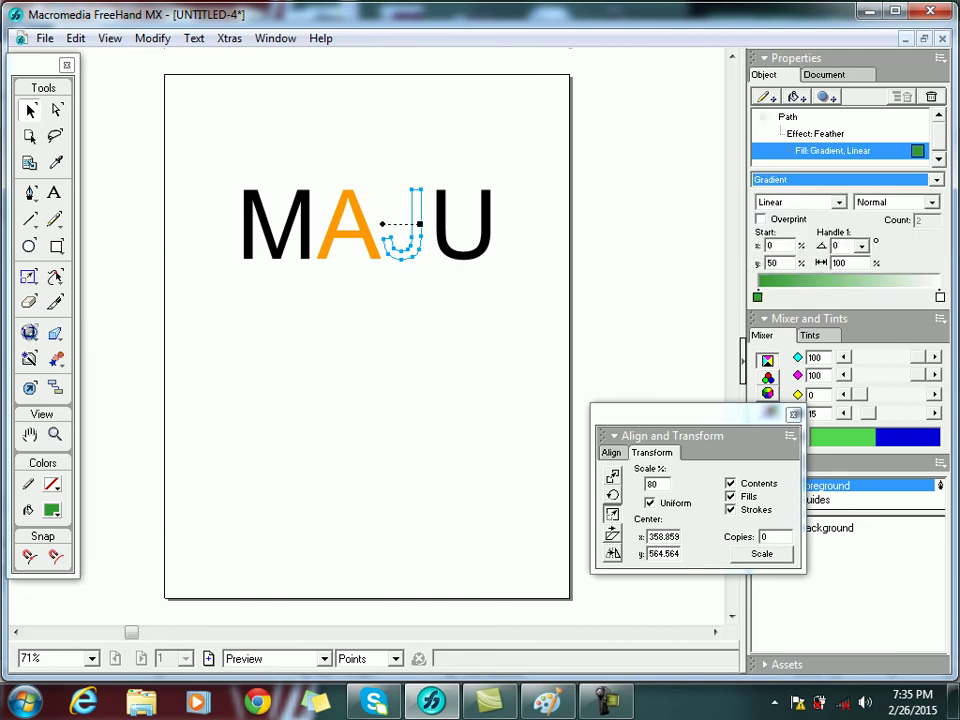
- Delete the letter J, undo back to its plain green fill without the Feather effect, and deselect it
key("Delete")
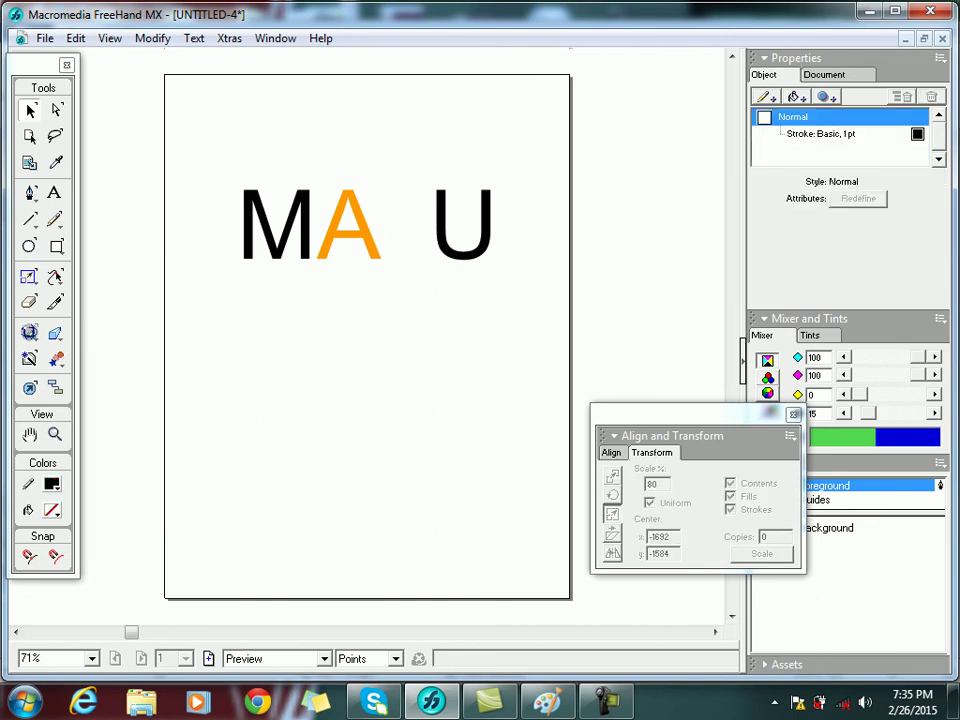
key("ctrl+z")
key("ctrl+z")
key("ctrl+z")
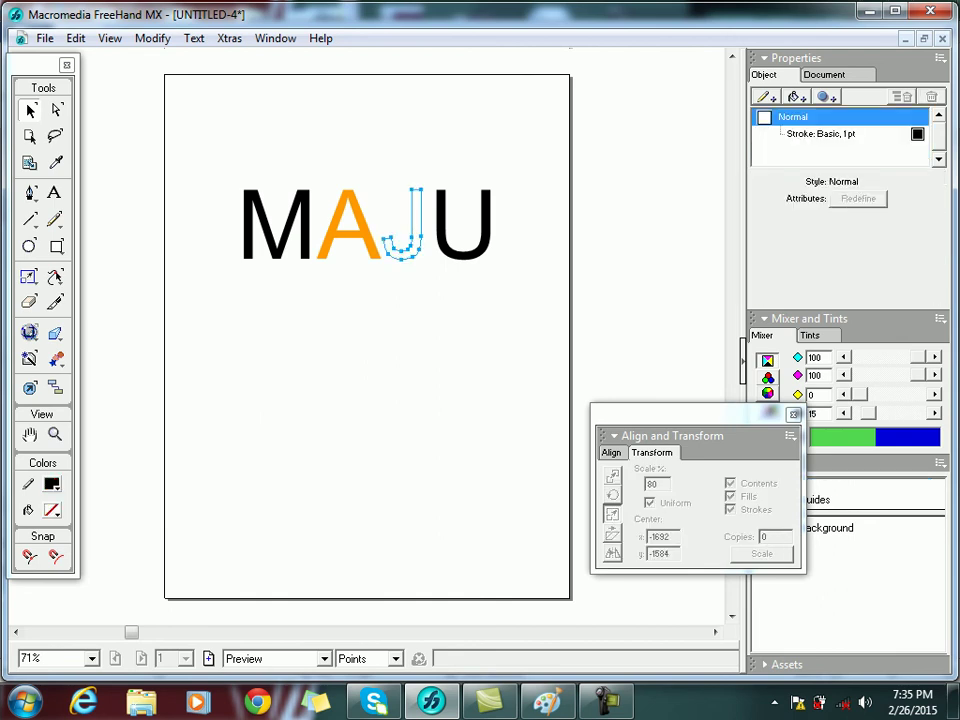
key("ctrl+z")
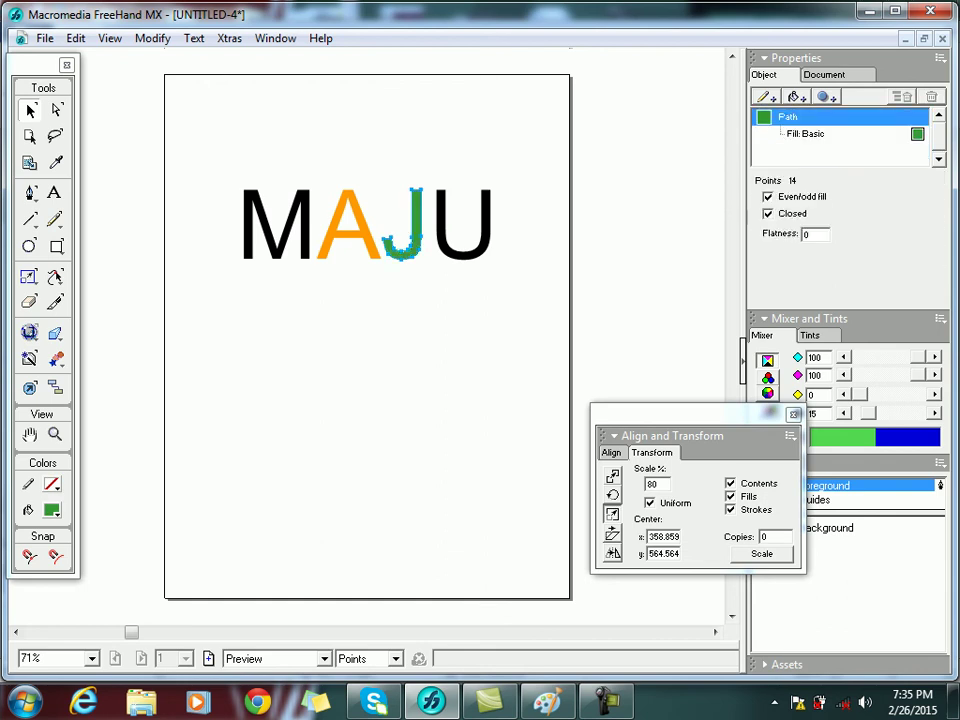
key("Tab")
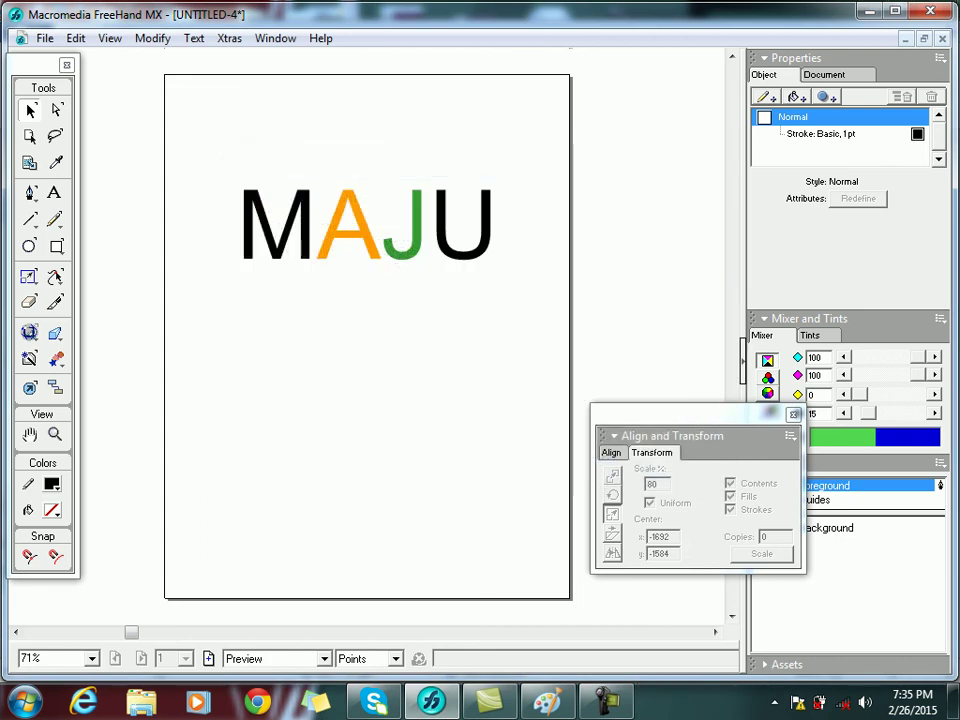
- Delete all four MAJU letters from the page
left_click_drag(211, 126, 518, 448)
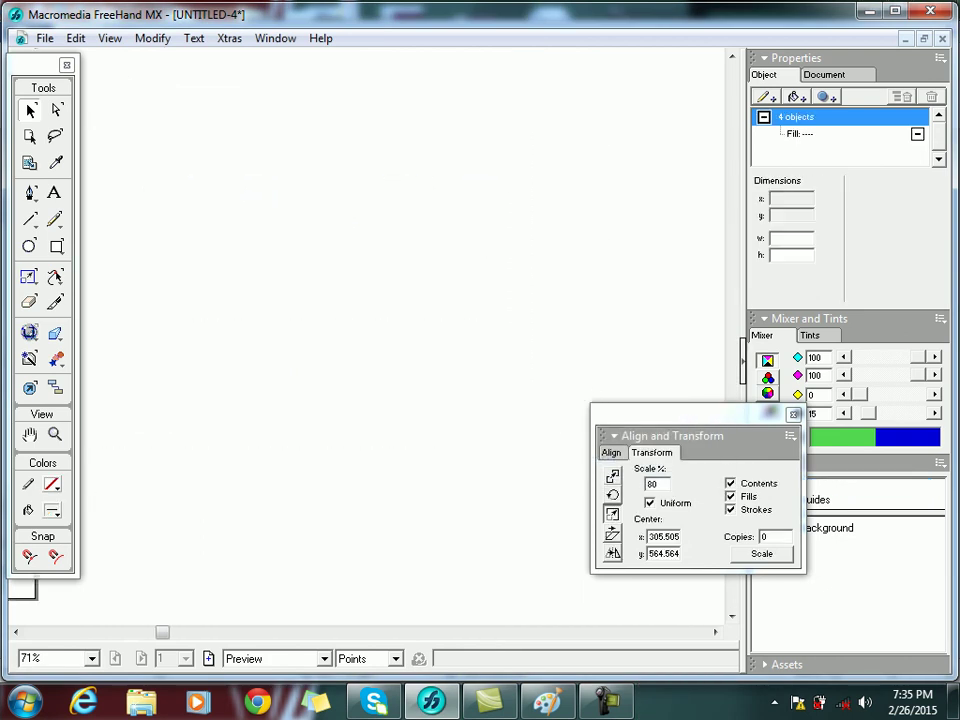
key("Delete")
scroll(370, 330, "left", 3)
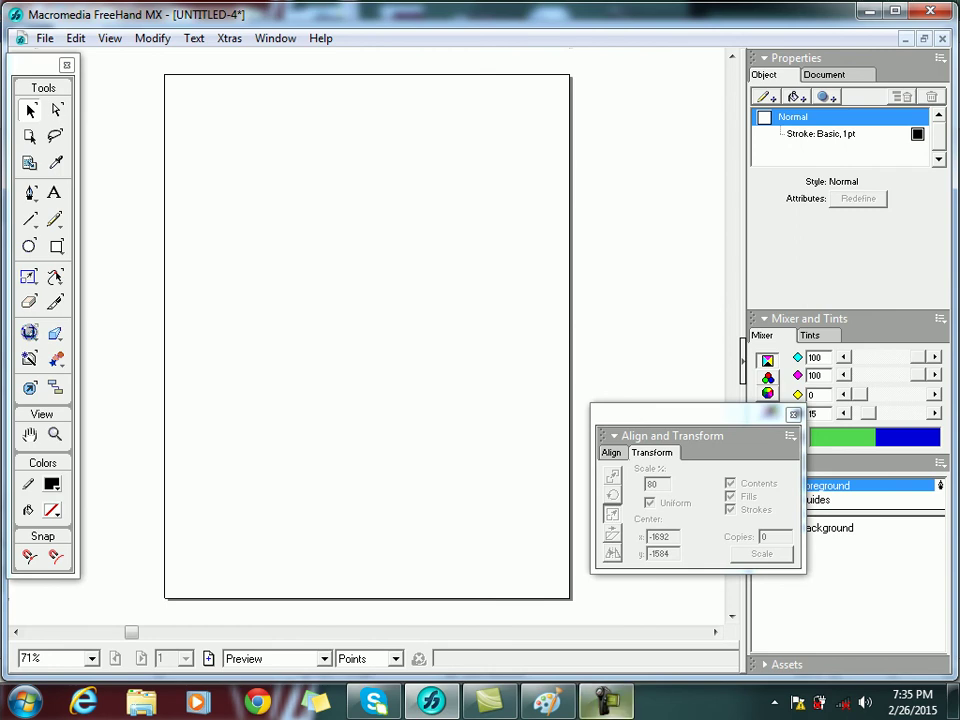
left_click(607, 701)
left_click(804, 602)
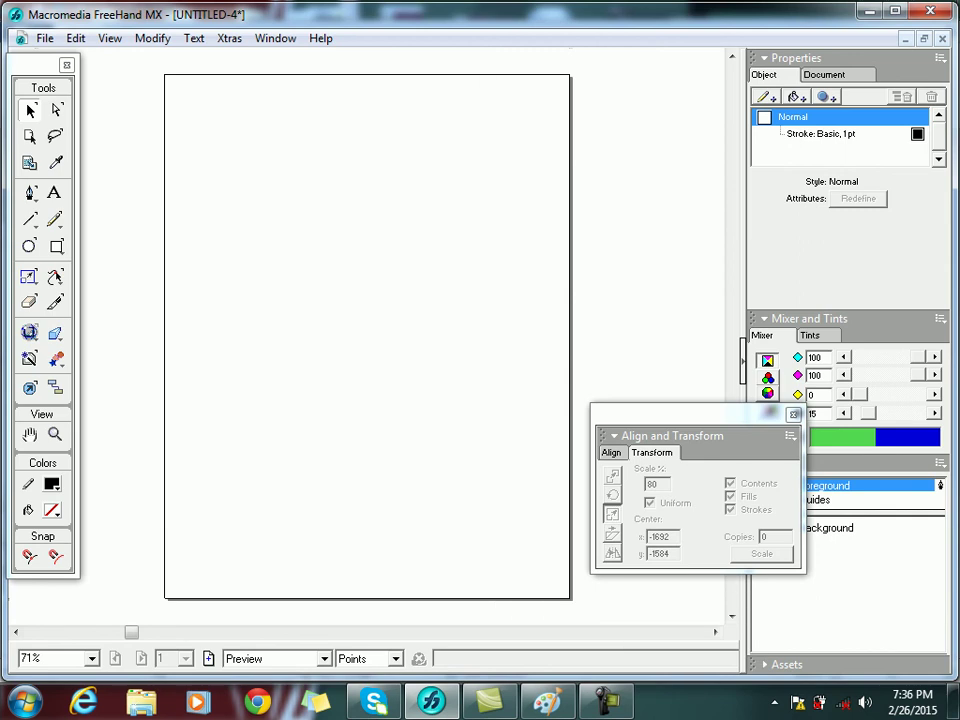
- Draw a circle about 447 points in diameter and nudge it to about x 89, y 169, near the page centre
key("e")
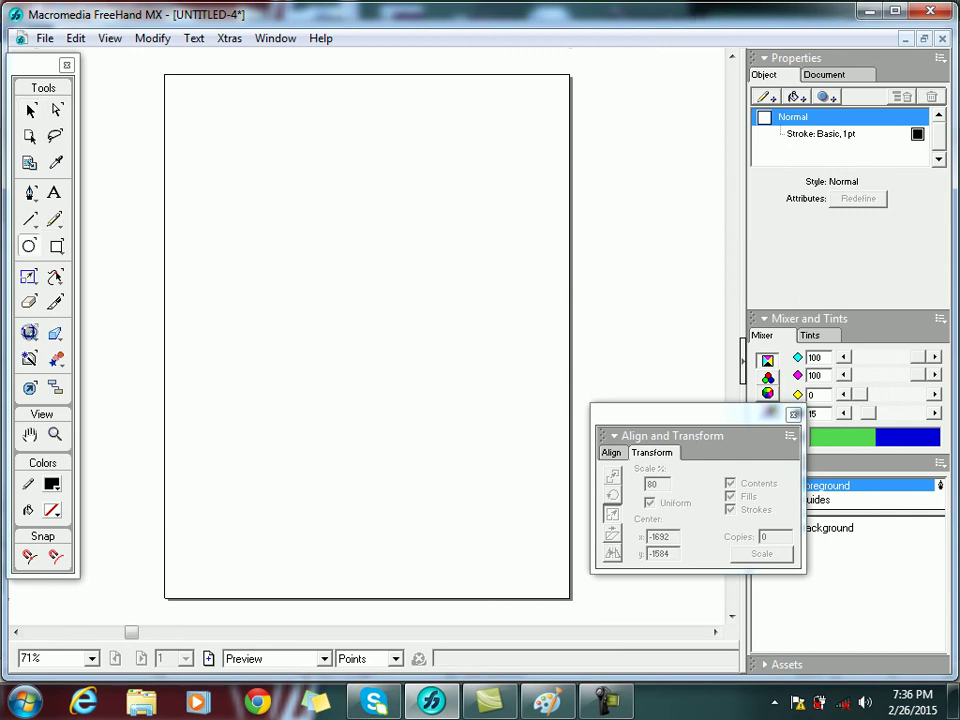
left_click_drag(251, 169, 546, 466)
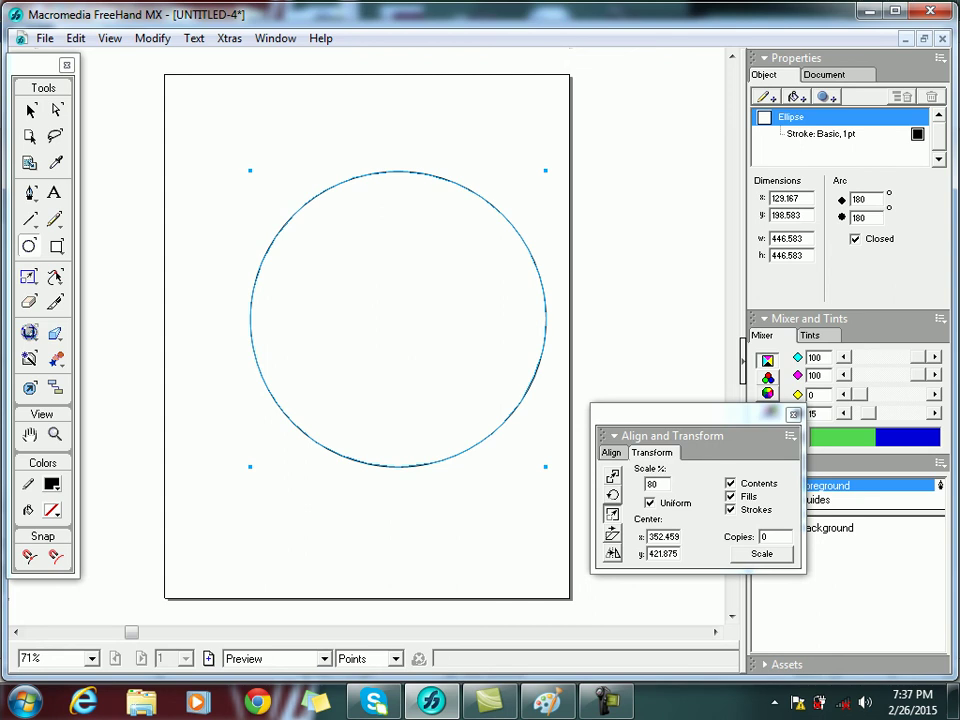
key("shift+Left")
key("shift+Left")
key("shift+Left")
key("shift+Left")
key("shift+Left")
key("shift+Down")
key("shift+Down")
key("shift+Down")
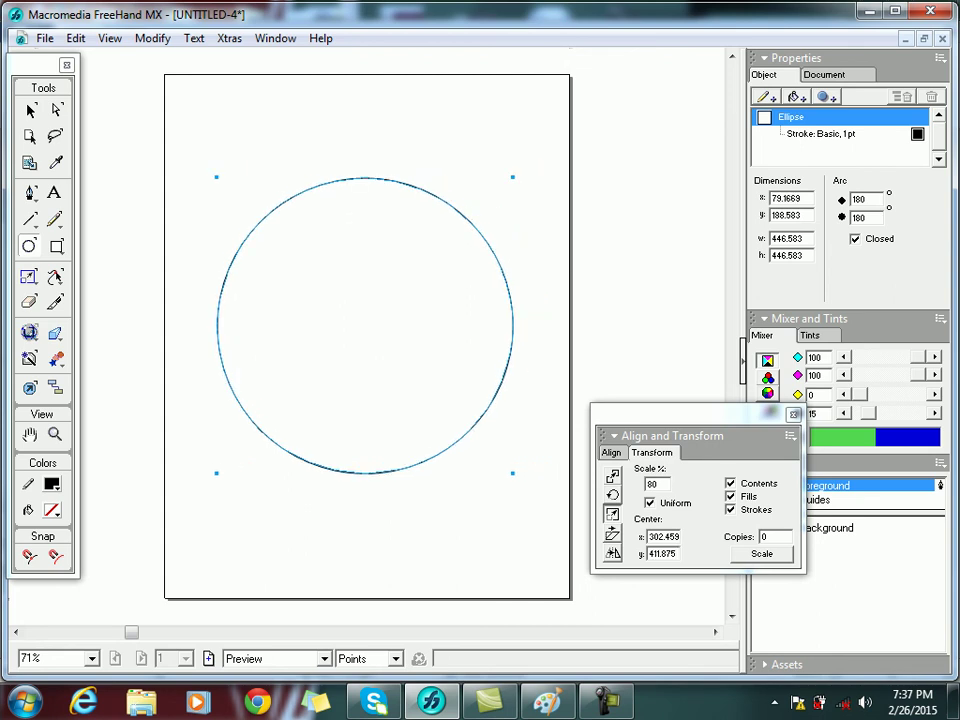
key("shift+Right")
key("shift+Right")
key("shift+Left")
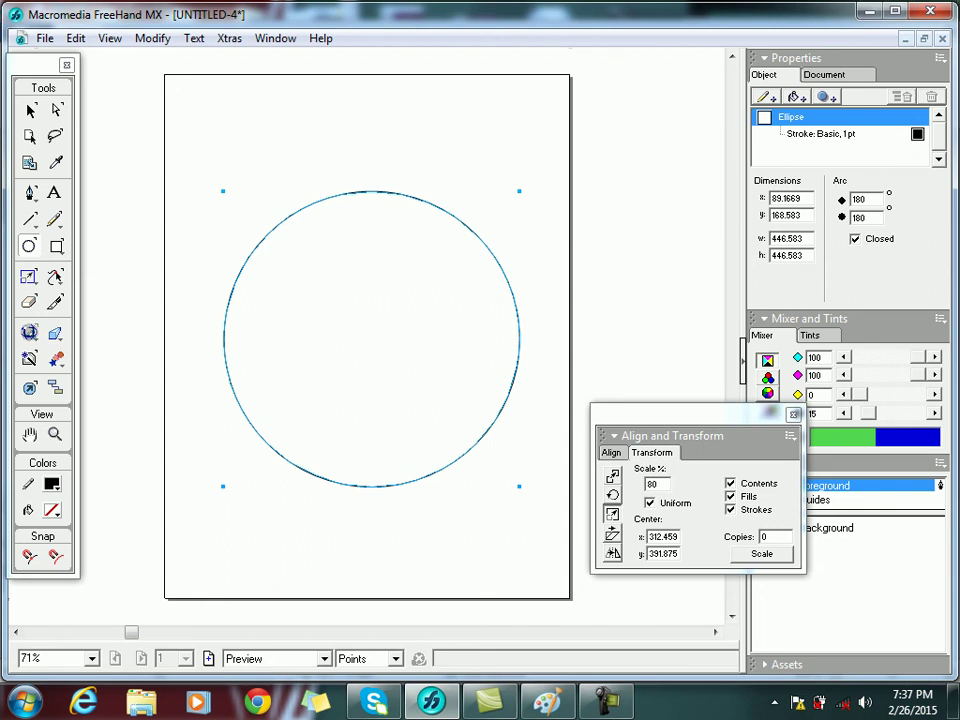
- Create one concentric copy of the large circle scaled to 60% and deselect it
double_click(653, 484)
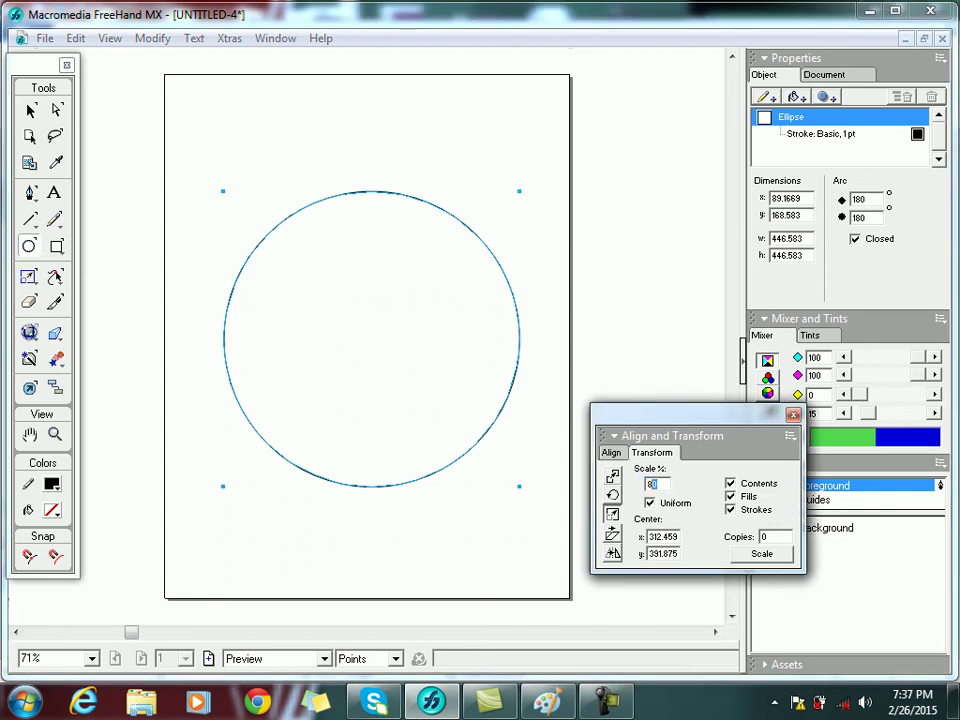
type("60")
double_click(765, 537)
type("1")
key("Return")
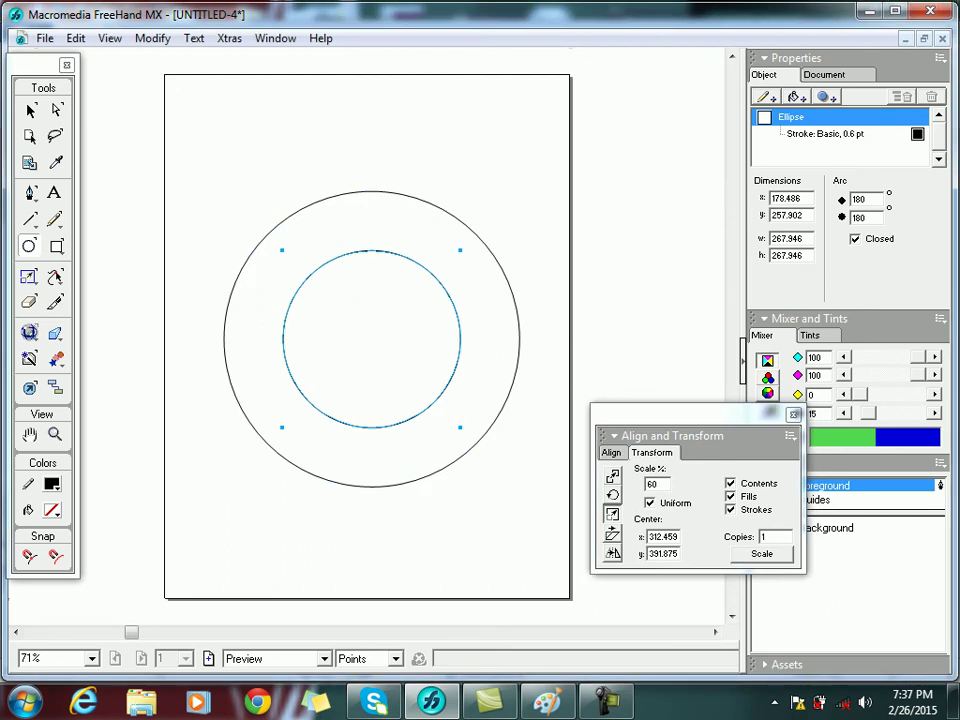
left_click(30, 110)
key("Tab")
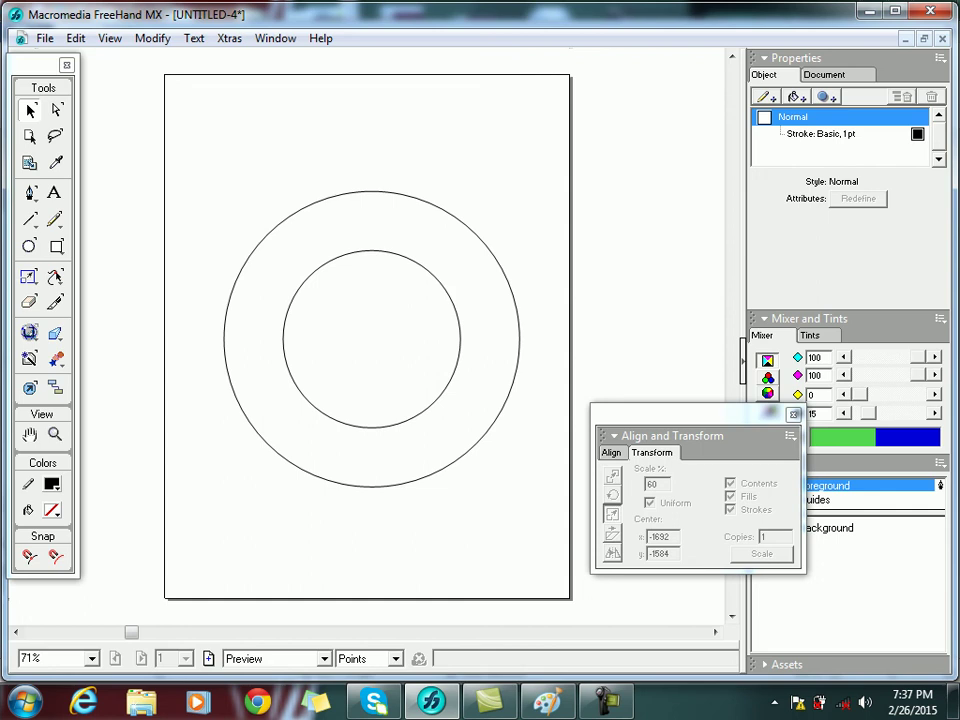
- Draw a small circle about 103 points in diameter and nudge it over the large circle's upper edge, centred at about x 307, y 612
left_click(29, 246)
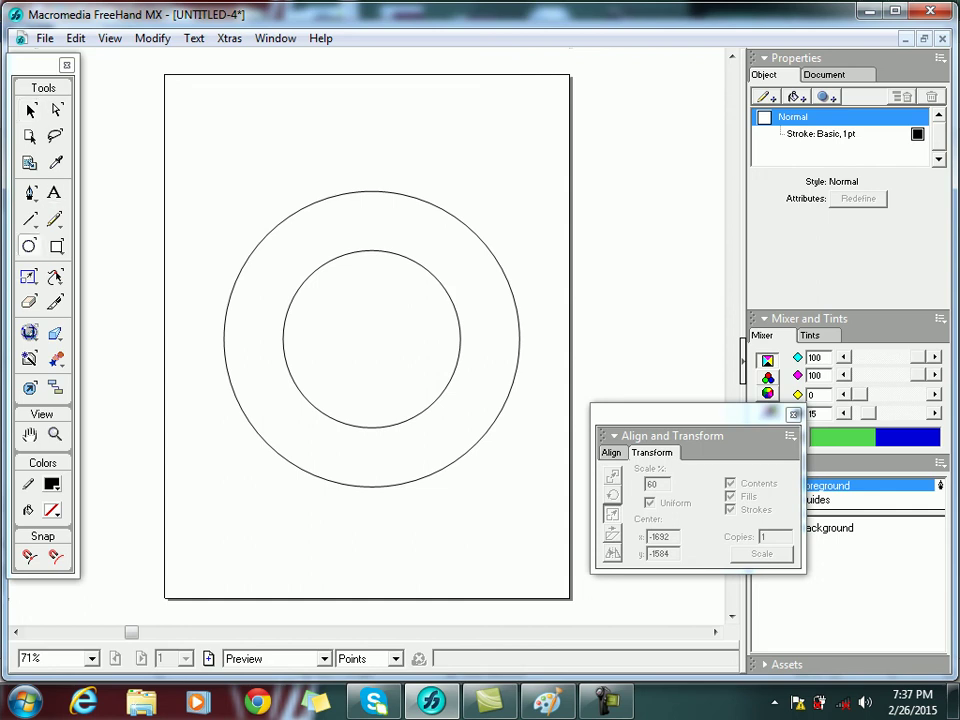
left_click_drag(327, 153, 396, 221)
key("Down")
key("Down")
key("Down")
key("Down")
key("Right")
key("Right")
key("Right")
key("Right")
key("Down")
key("Down")
key("Down")
key("Right")
key("Right")
key("Right")
key("Right")
key("Right")
key("Right")
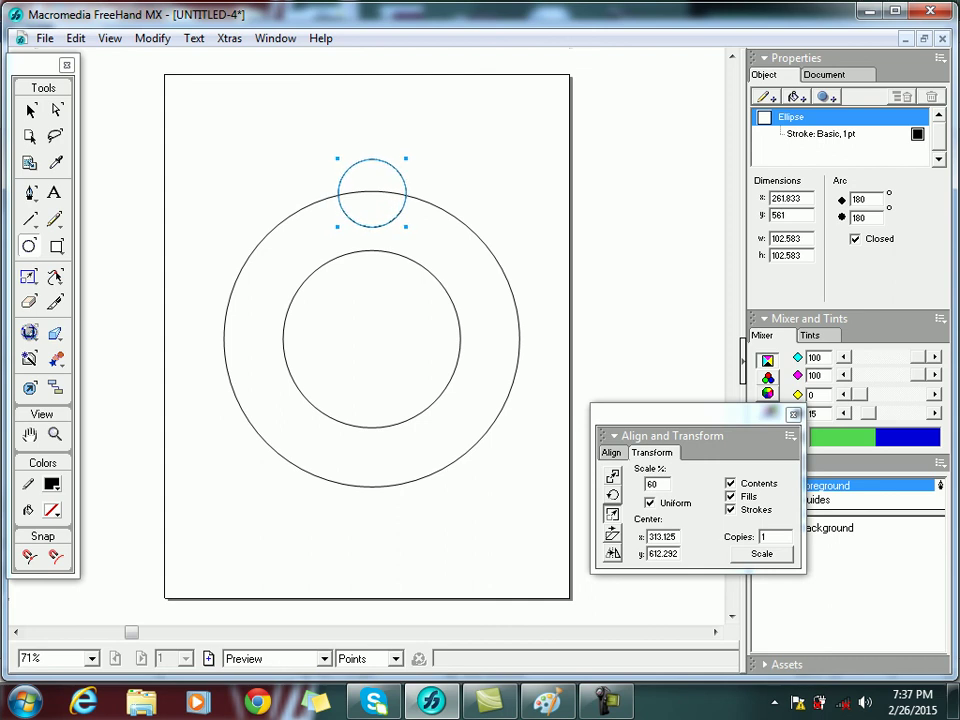
key("Left")
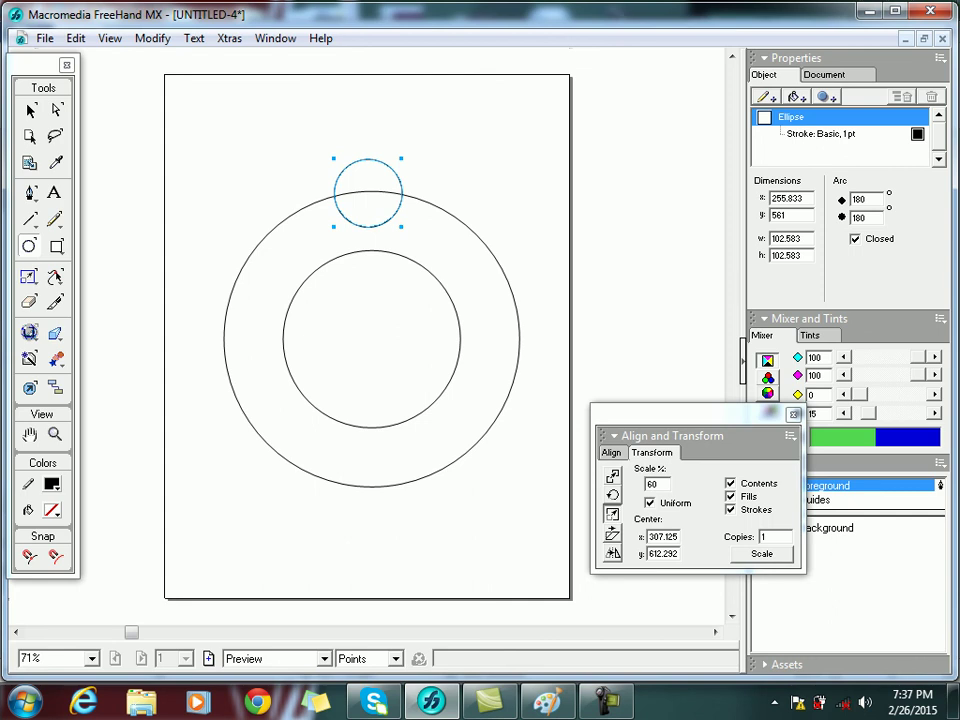
- Create a concentric copy of the small circle scaled to 70% and deselect it
double_click(653, 484)
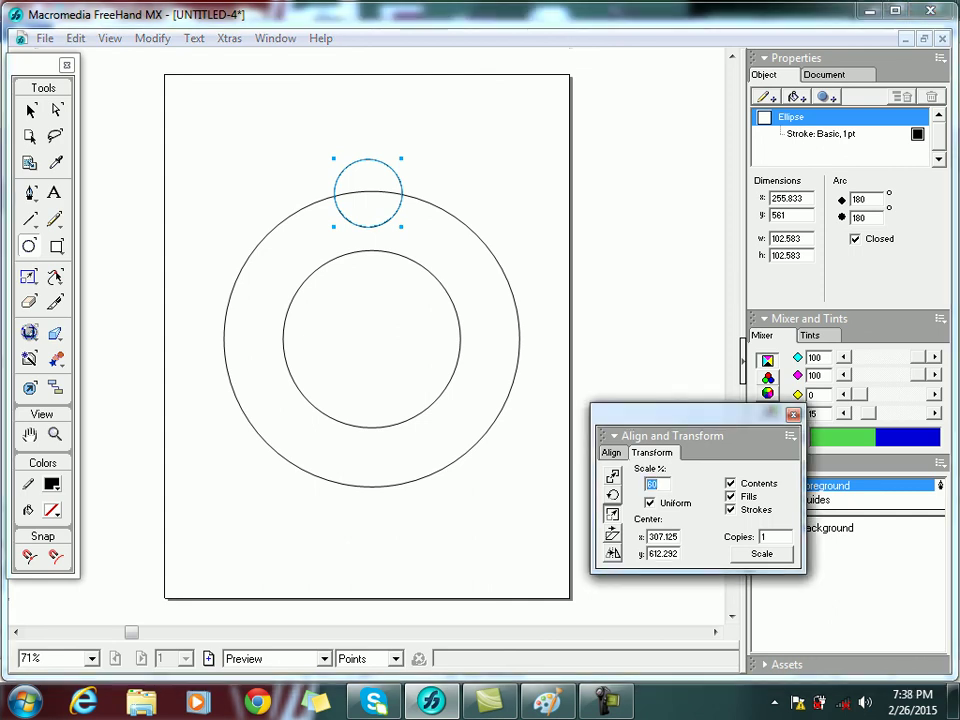
type("70")
key("Return")
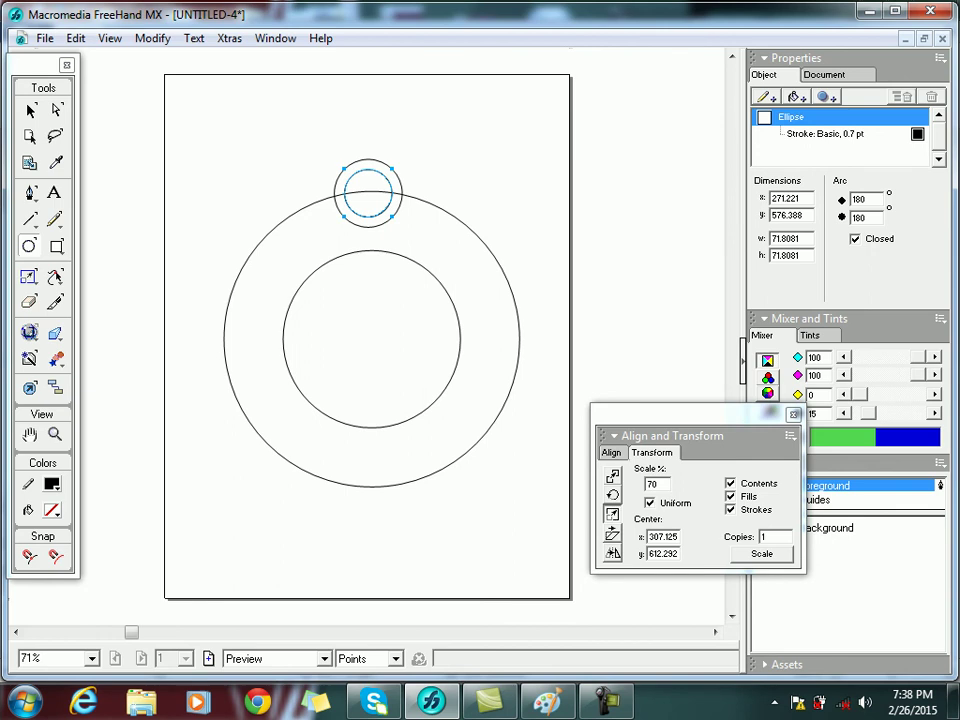
left_click(30, 110)
left_click(205, 180)
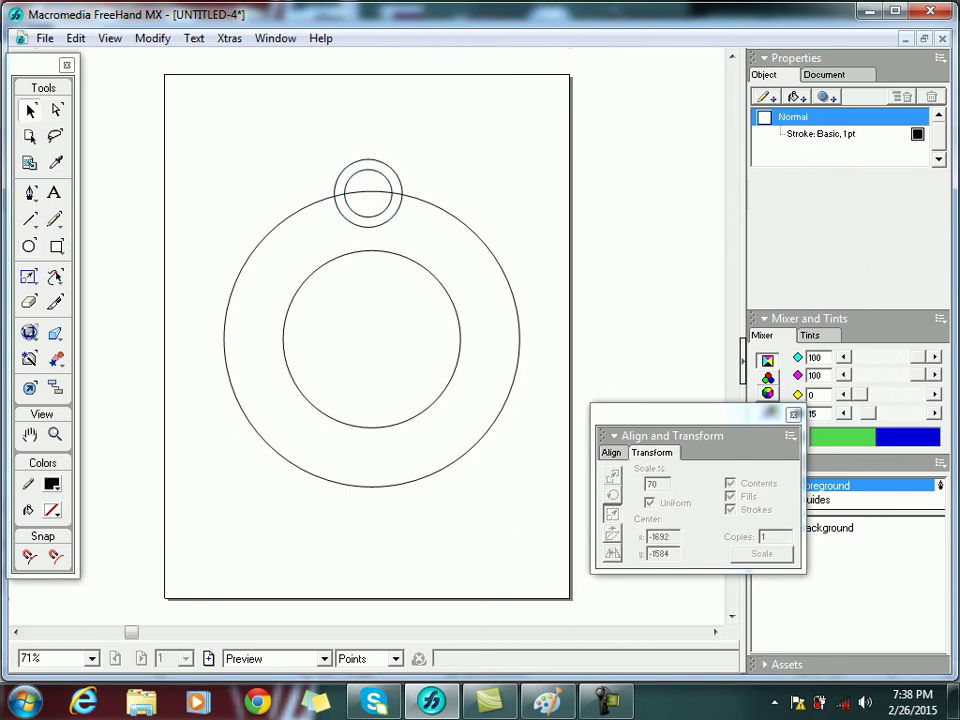
- Select both small circles, nudge them down 2 points, and dismiss the Windows color scheme prompt
left_click(340, 174)
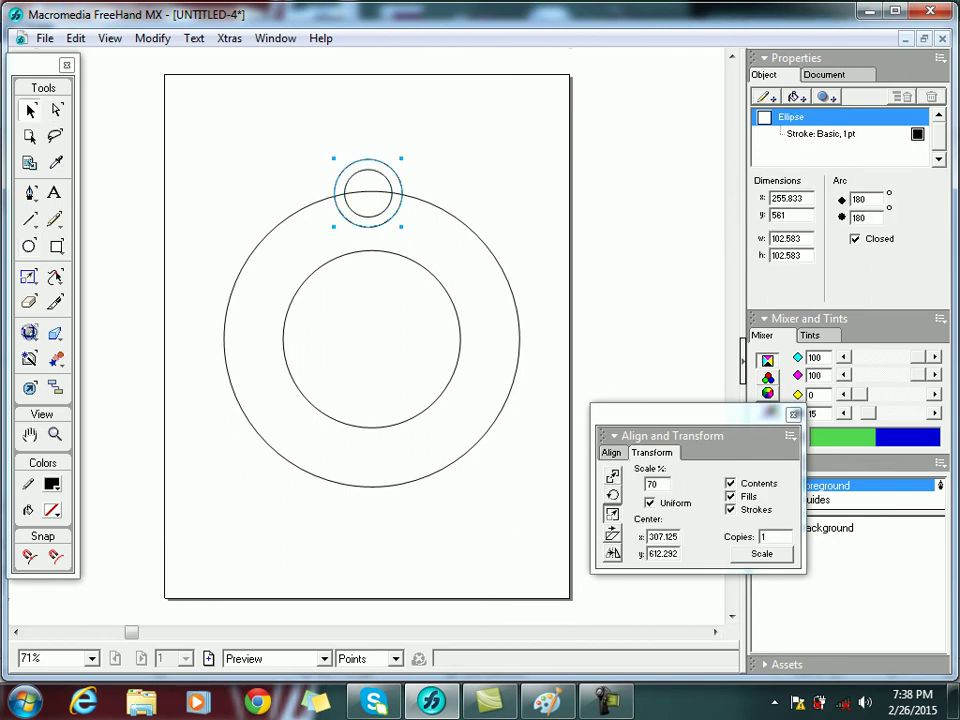
left_click(385, 210, "shift")
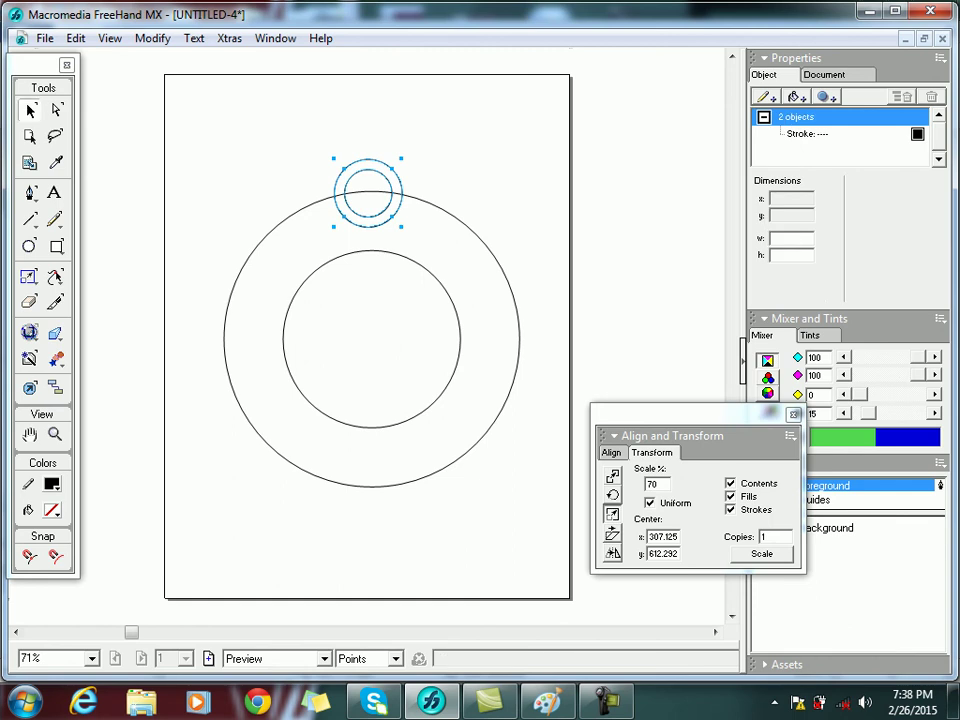
key("Down")
key("Down")
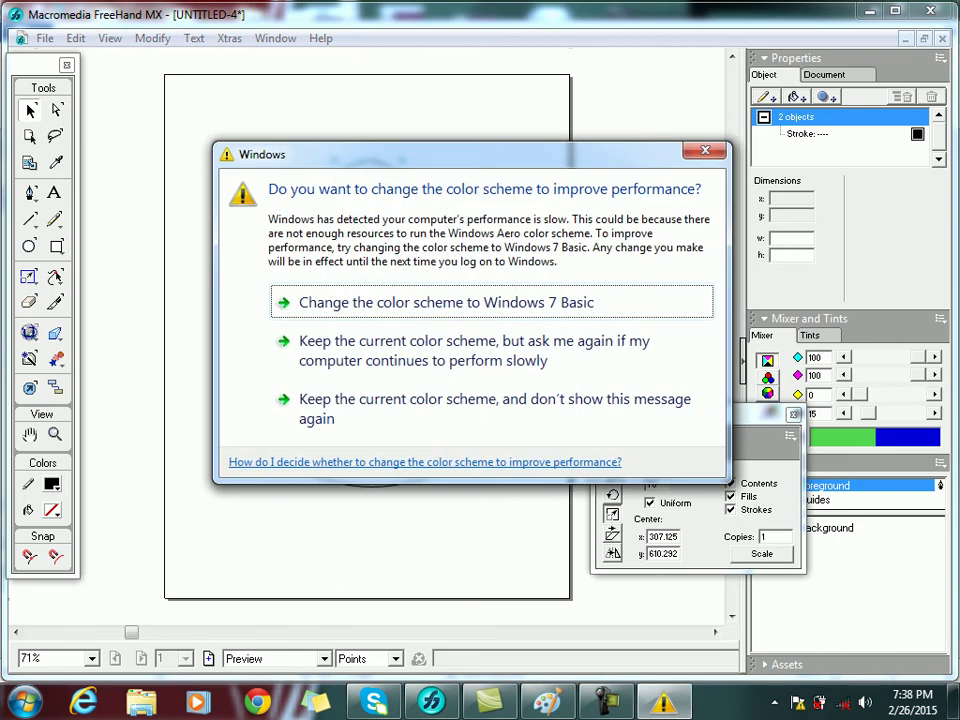
key("Escape")
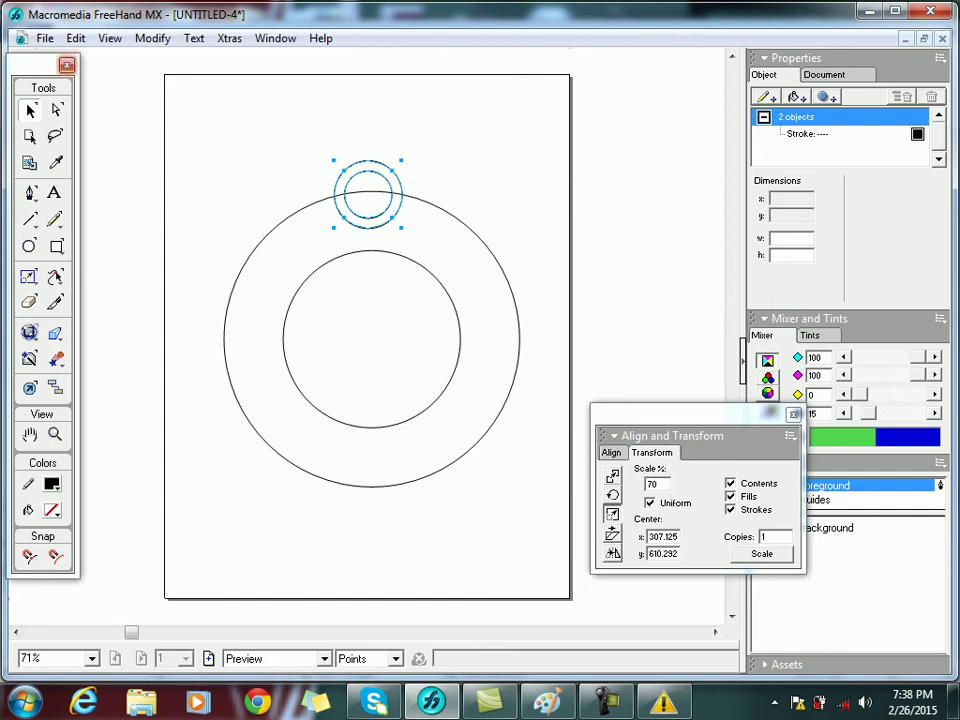
- Clone the small circle pair, rotate the clone about the large circles' centre onto the lower-right rim, and duplicate it onto the lower-left rim
left_click(75, 38)
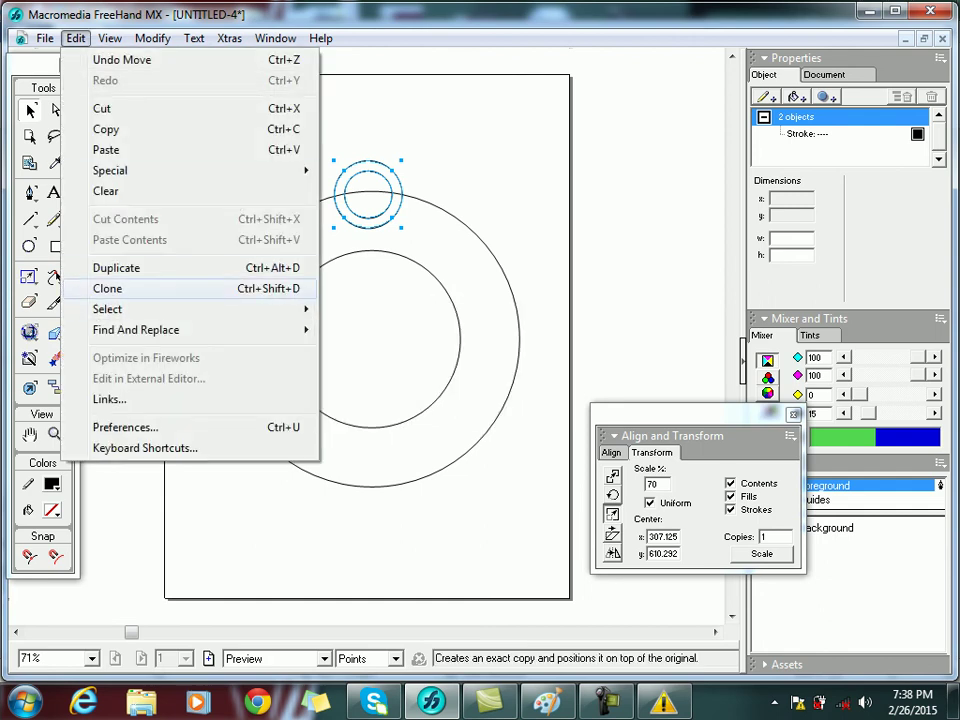
left_click(107, 288)
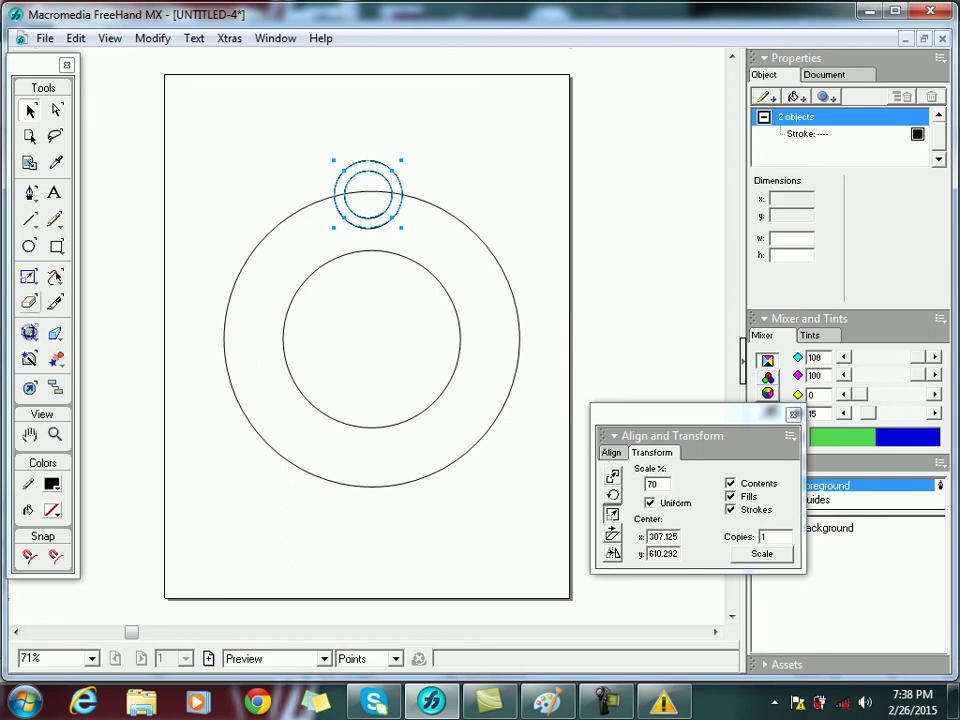
left_click(28, 277)
left_click_drag(28, 276, 62, 313)
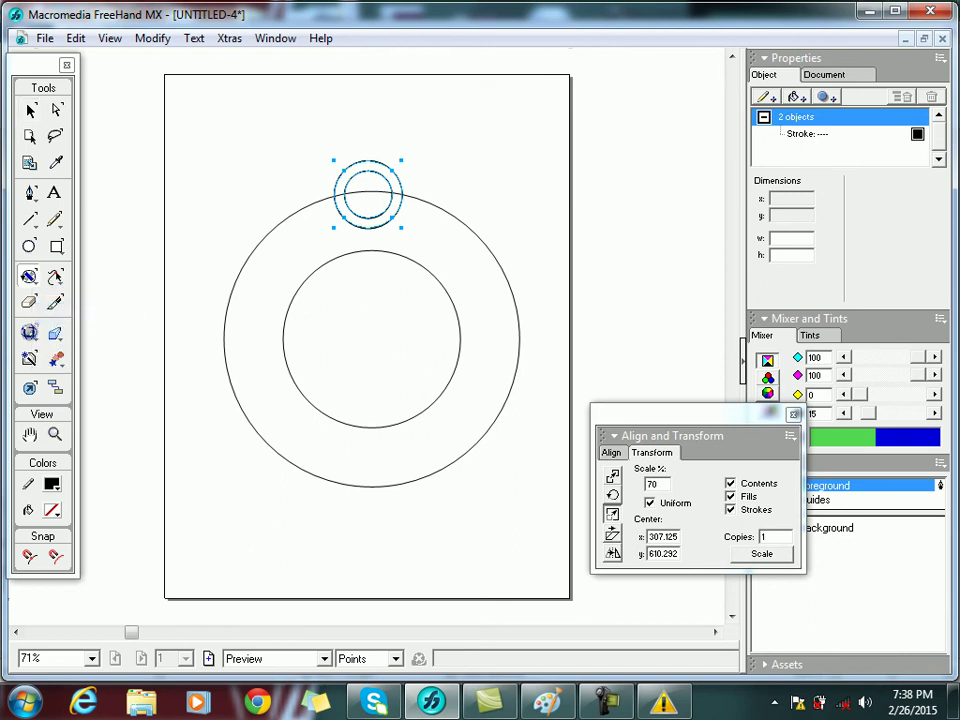
left_click_drag(375, 338, 150, 625)
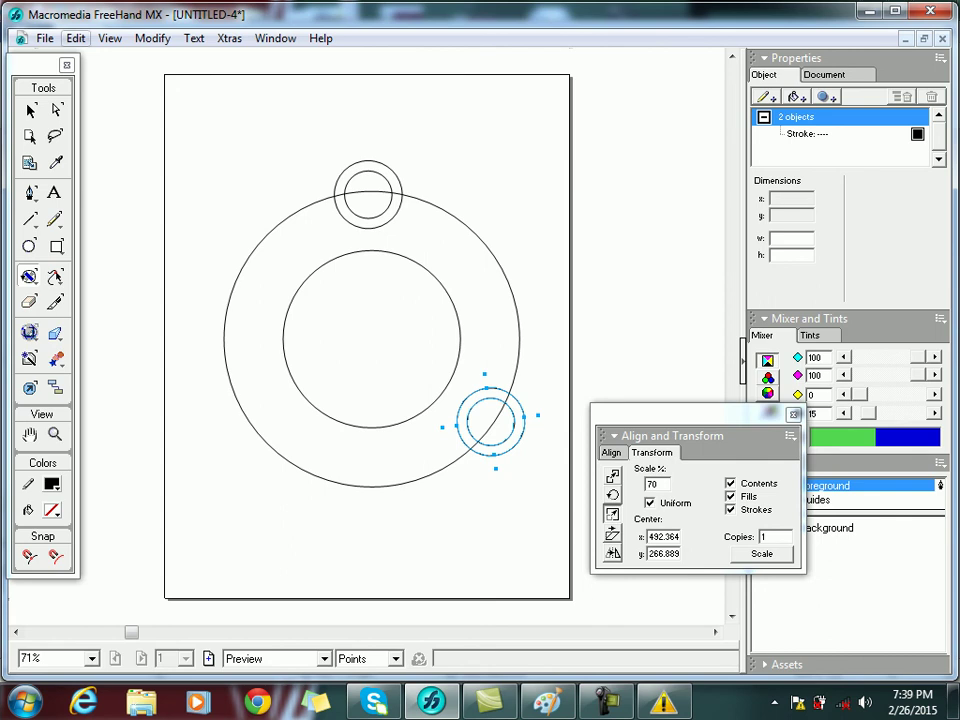
left_click(75, 38)
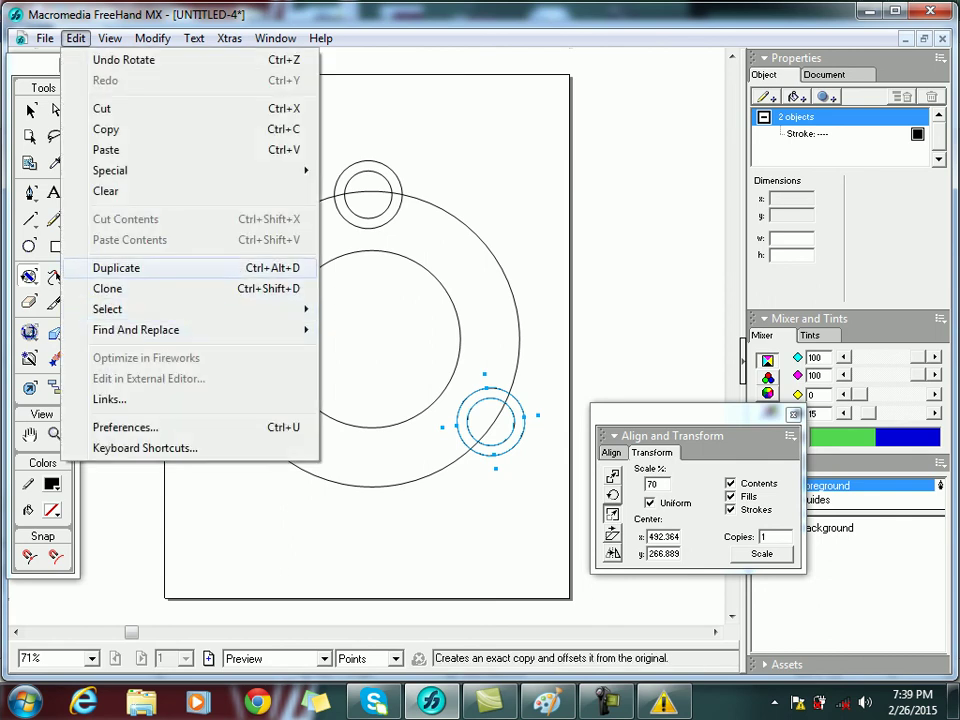
left_click(116, 268)
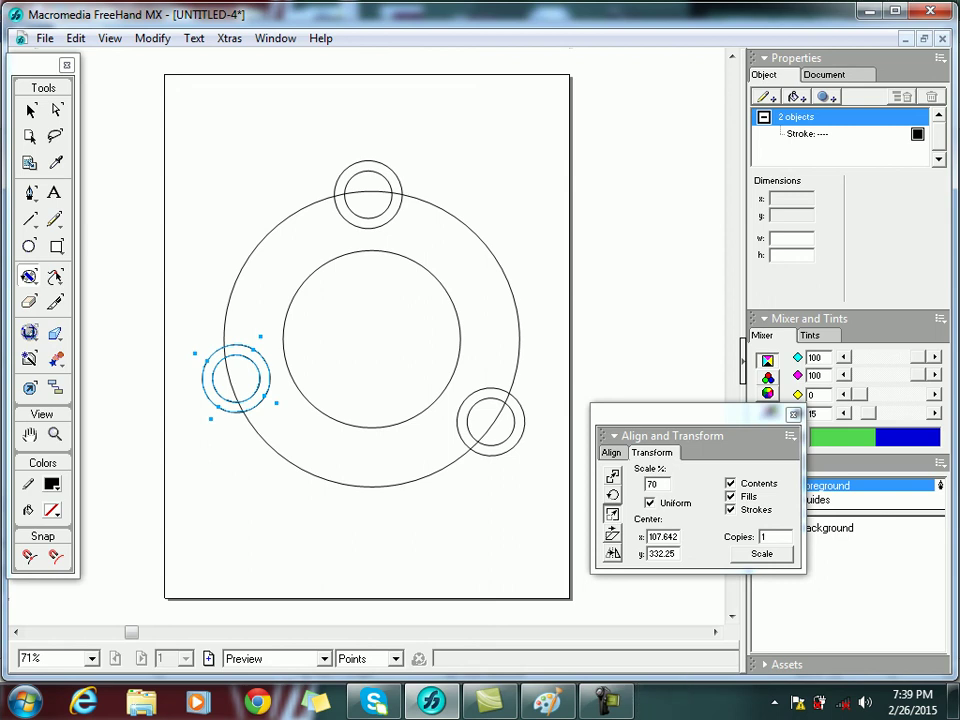
- Try one further duplicate of the small circle pair around the rim and undo it
left_click(76, 39)
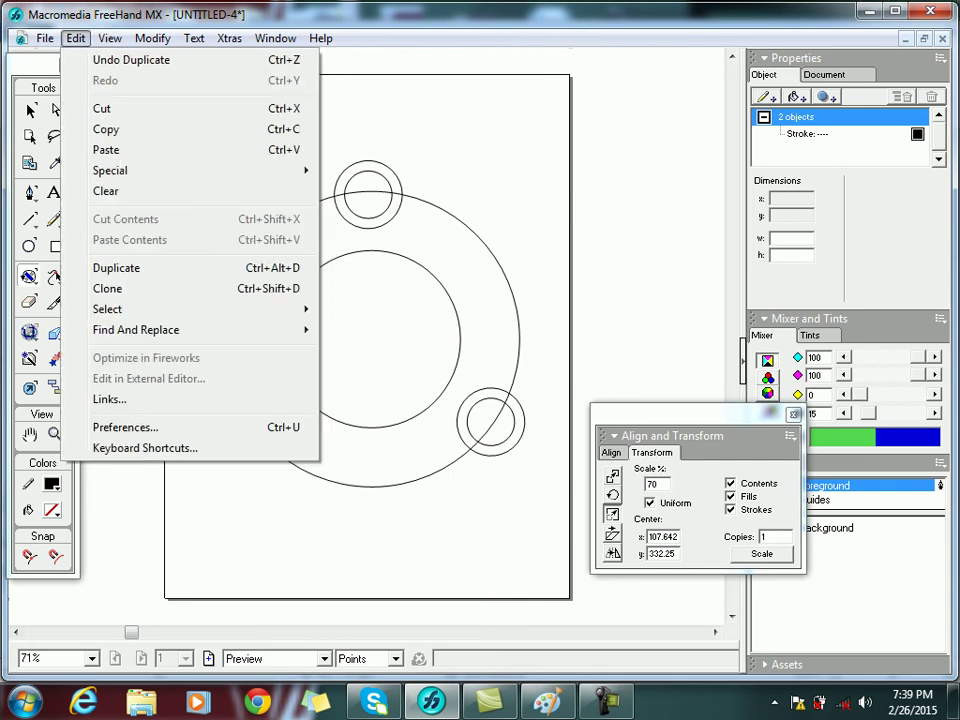
key("Down")
key("Return")
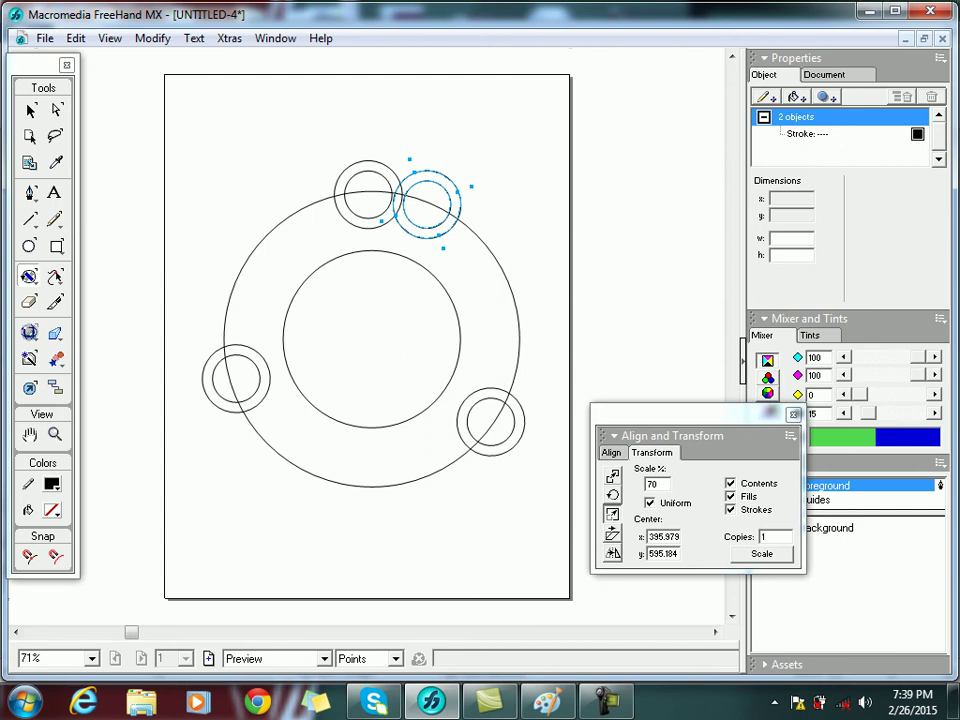
key("ctrl+z")
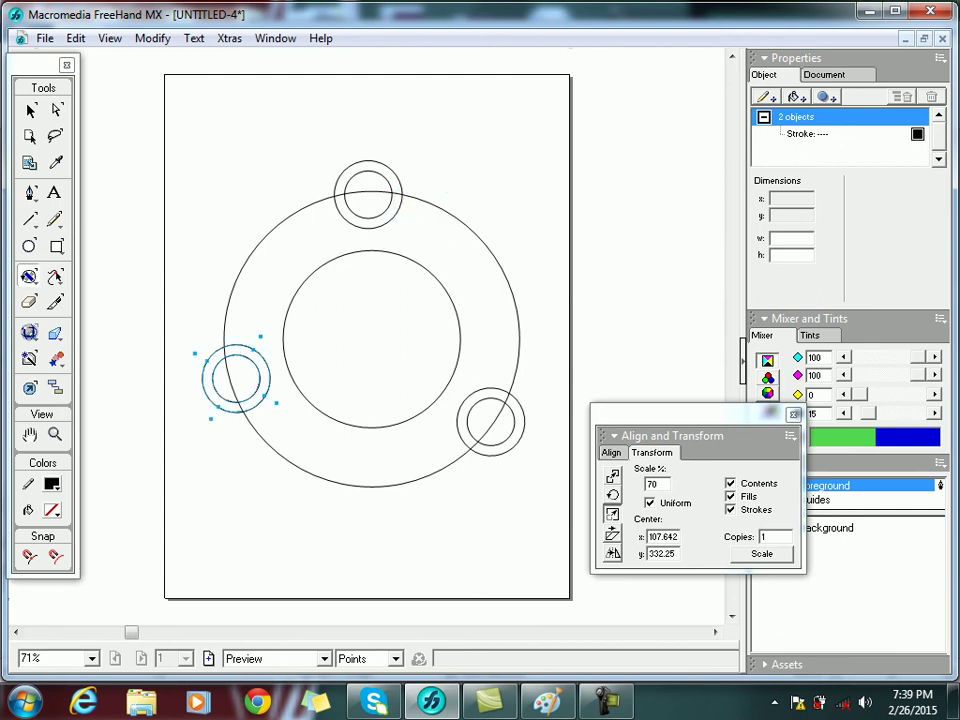
- Combine the two large concentric circles with Punch to make a ring, and deselect it
left_click(141, 193)
left_click(30, 110)
left_click(249, 257)
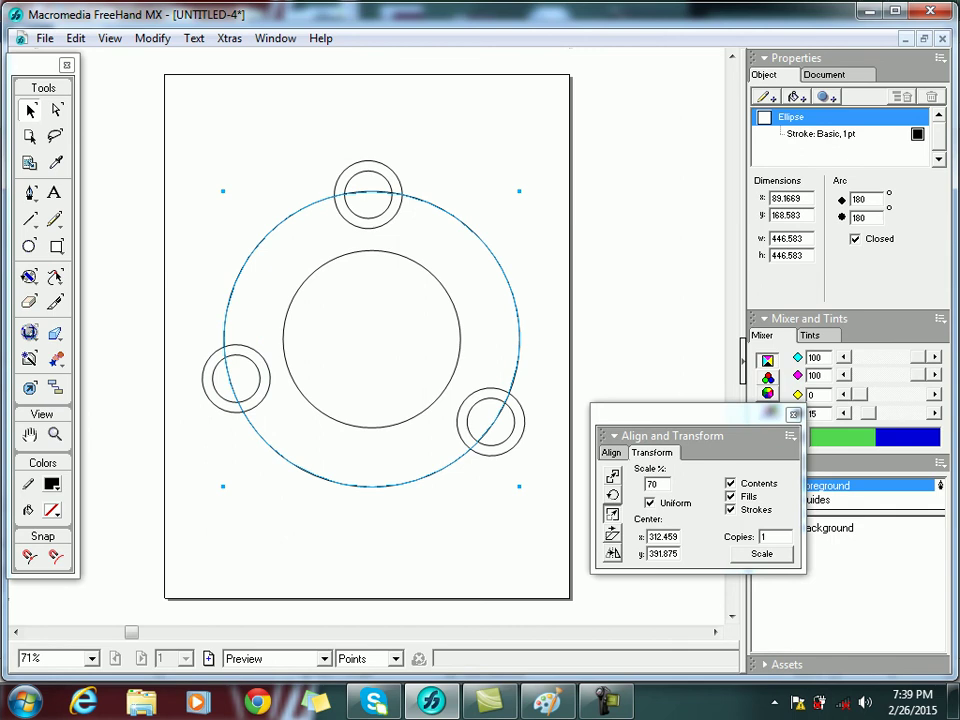
left_click(298, 290, "shift")
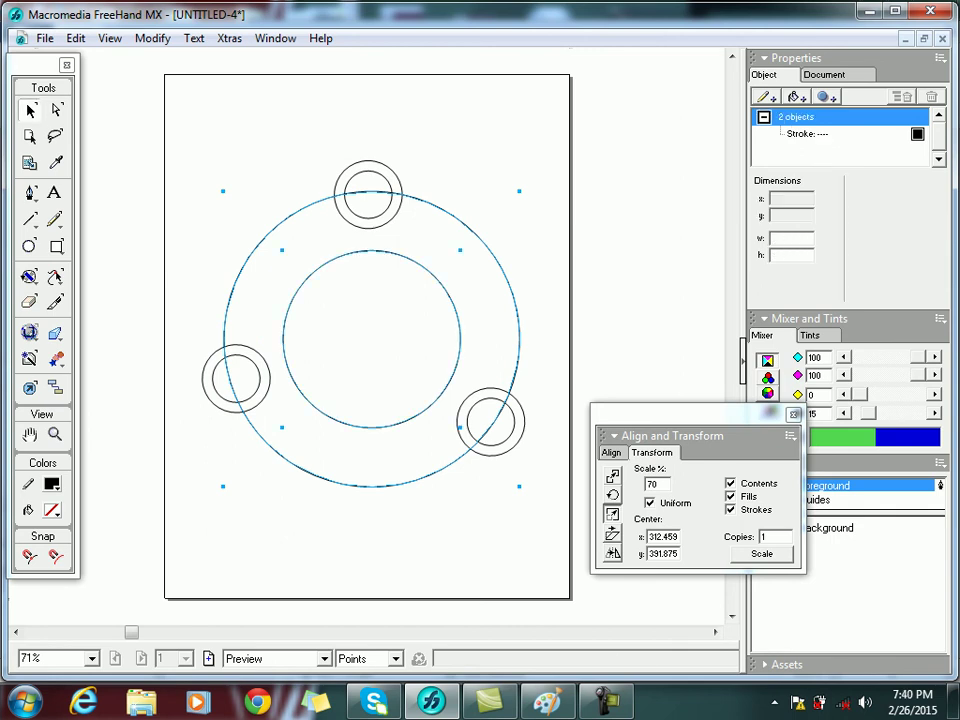
left_click(152, 38)
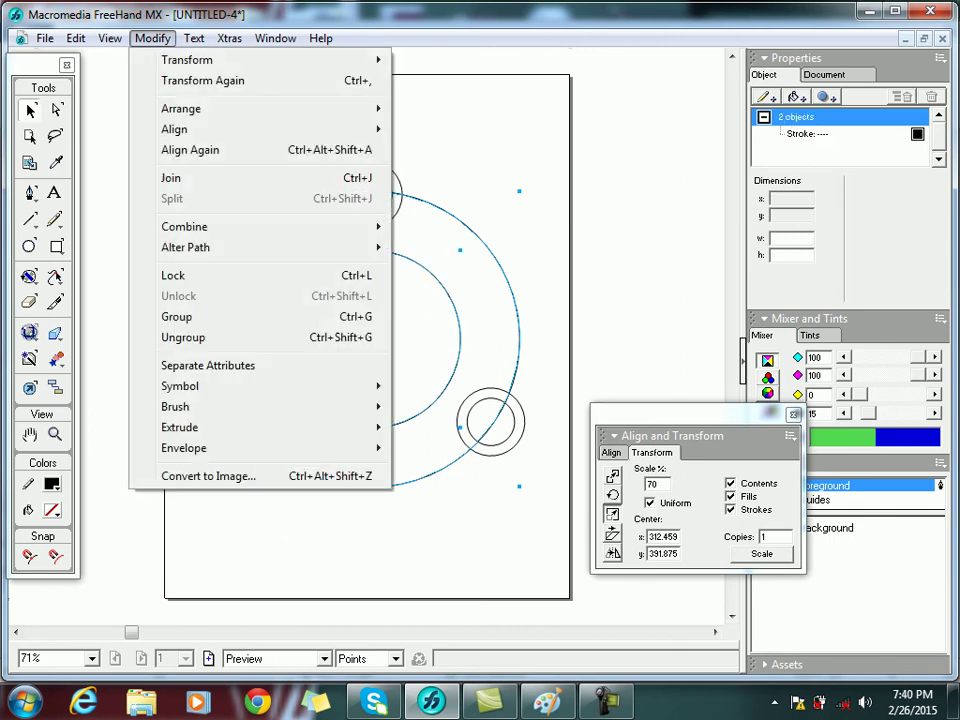
mouse_move(184, 226)
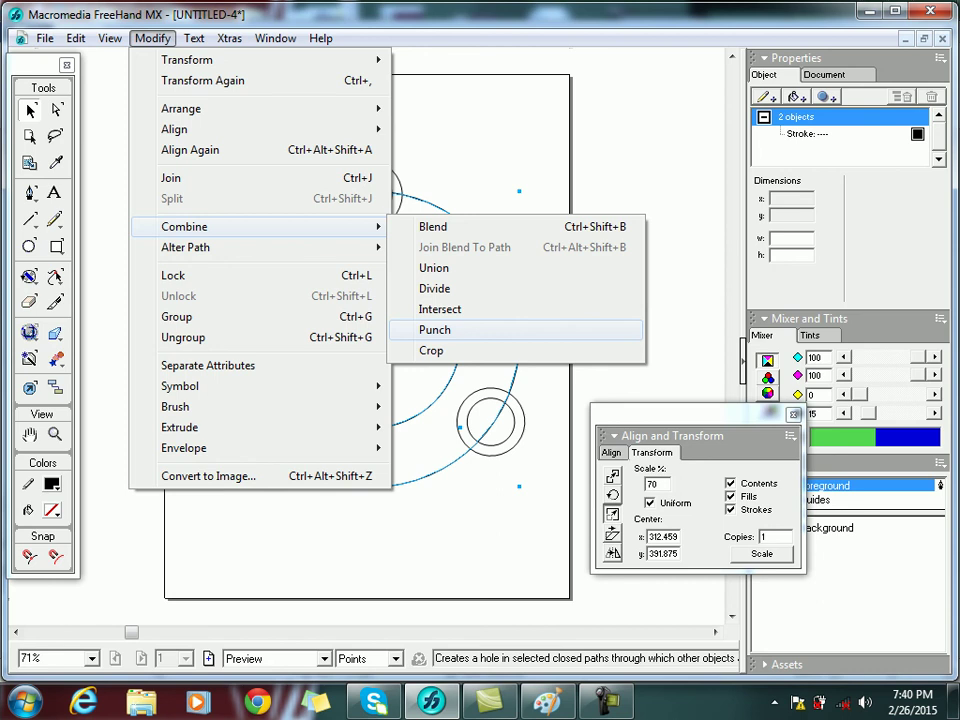
left_click(435, 330)
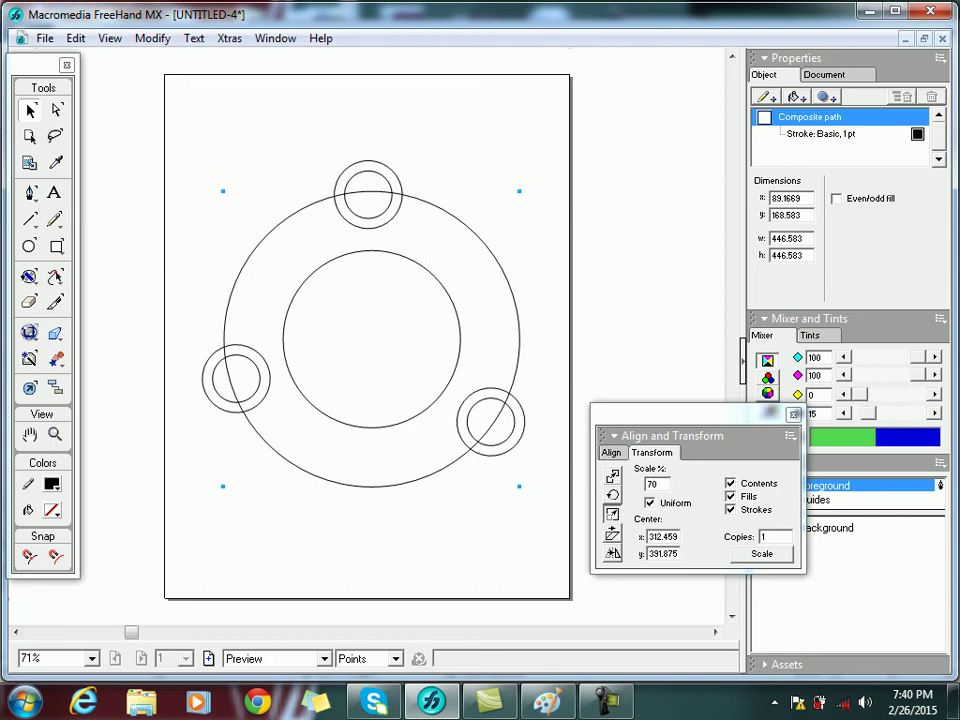
key("Tab")
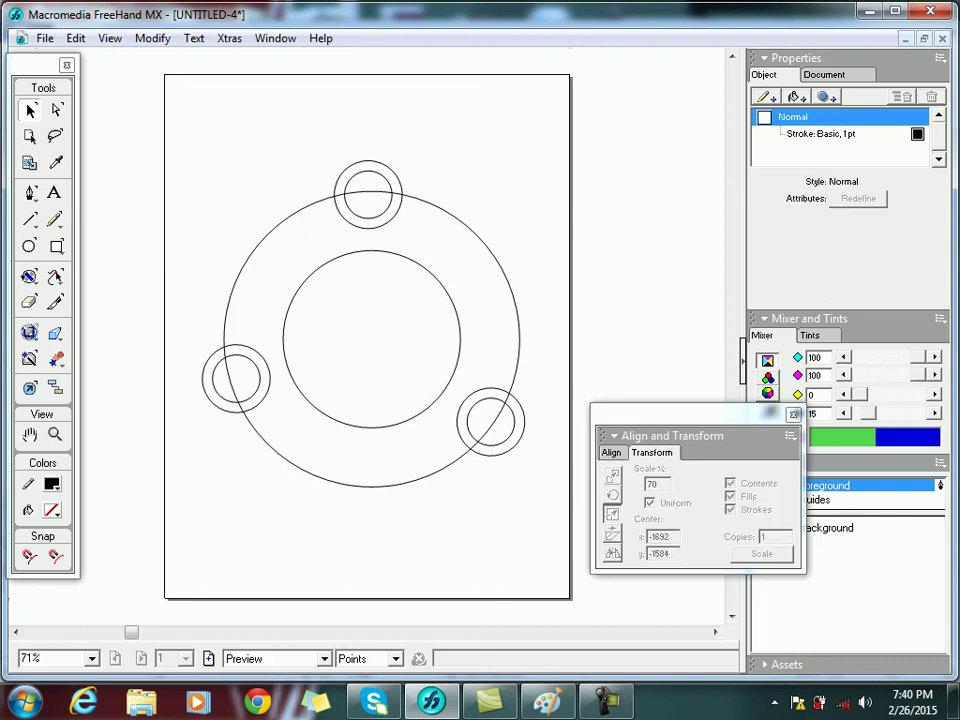
left_click(393, 171)
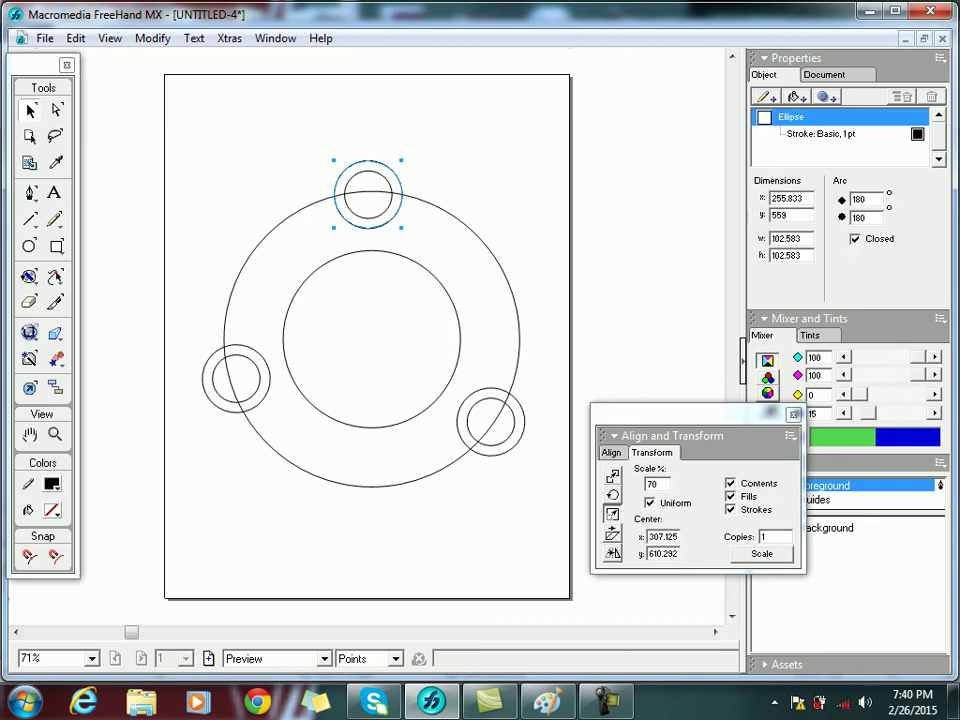
key("Tab")
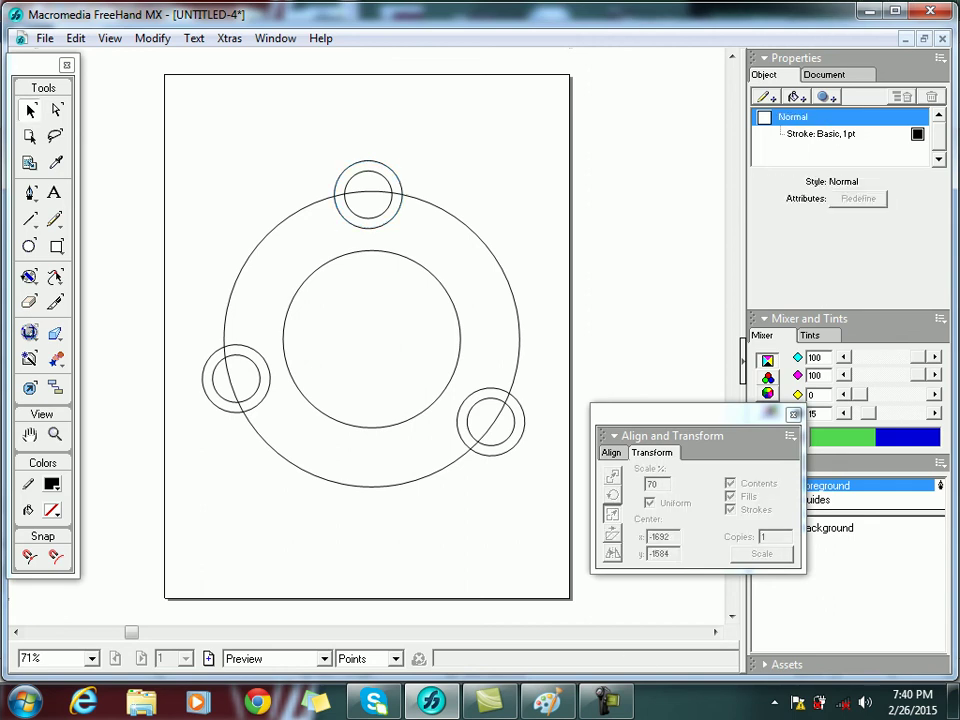
left_click(393, 171)
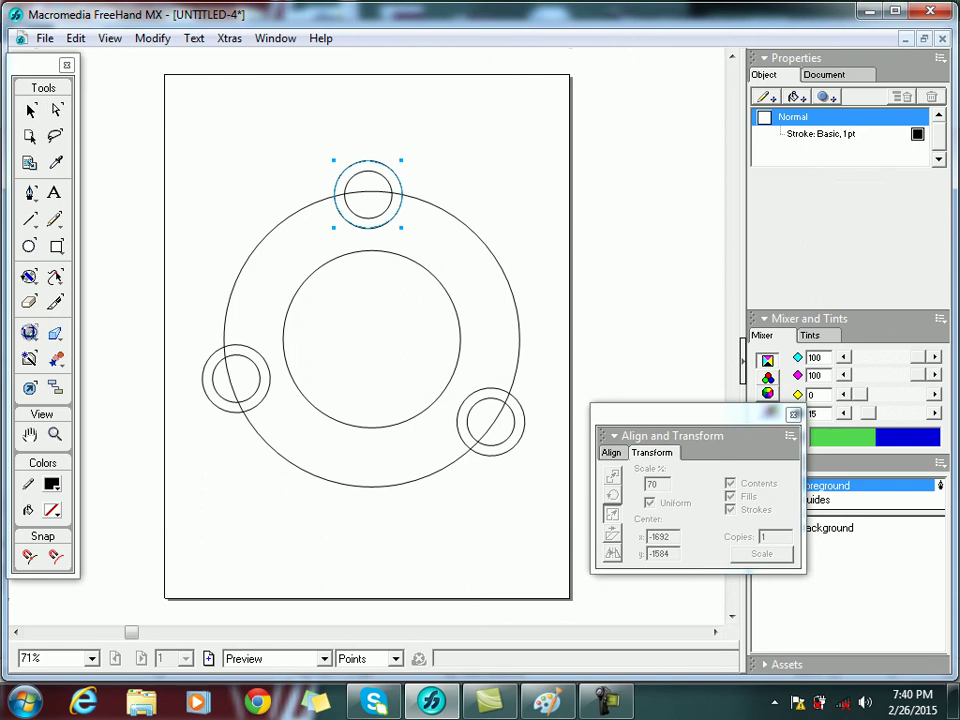
left_click(261, 356)
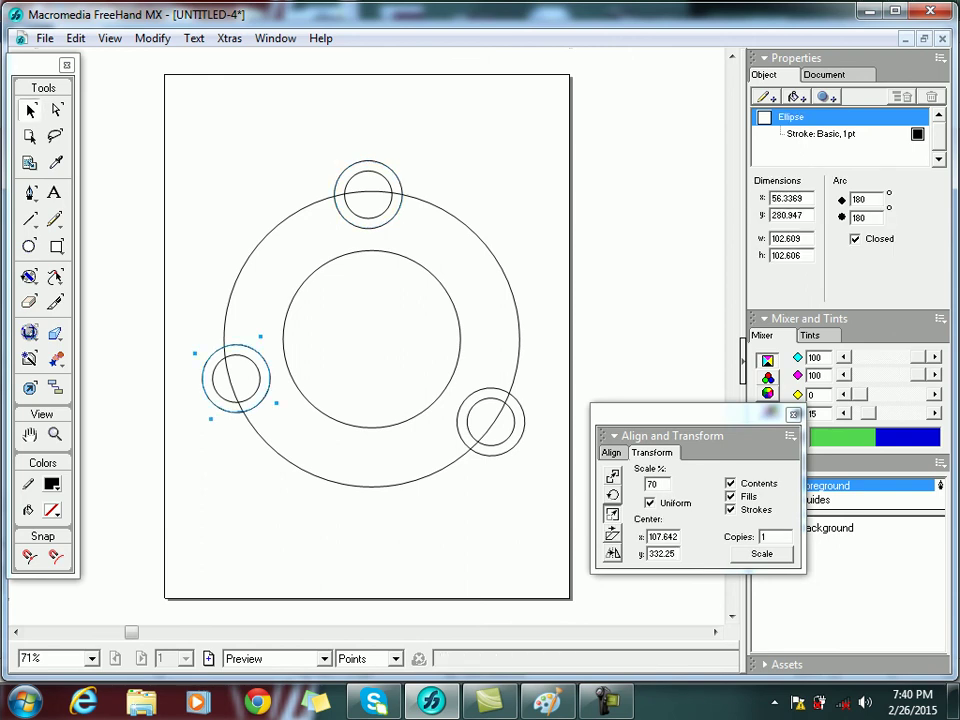
left_click(347, 220, "shift")
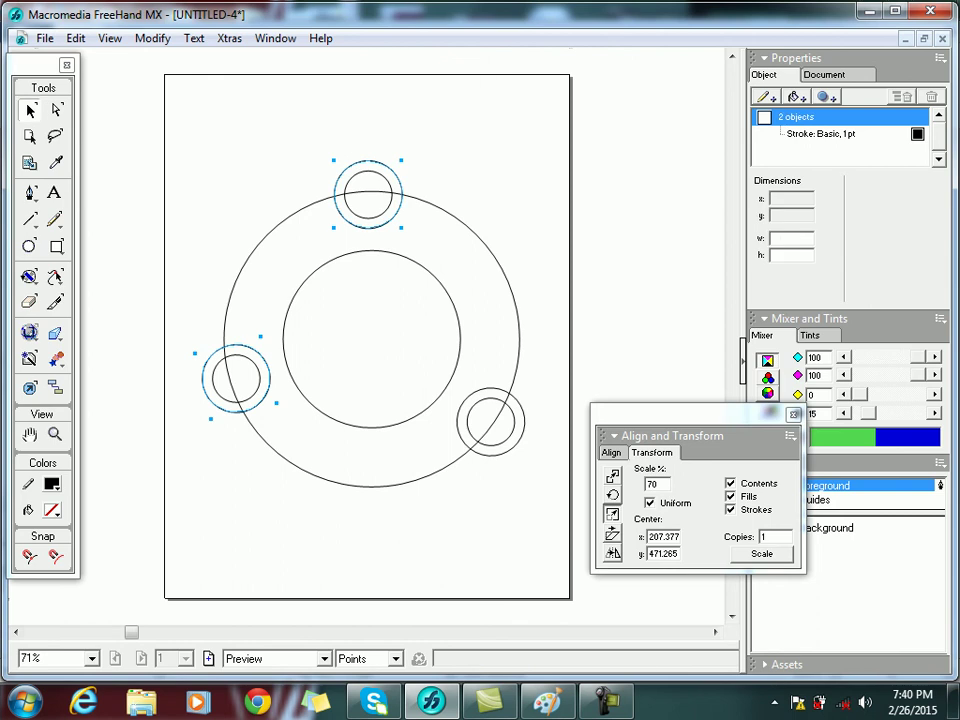
left_click(467, 398, "shift")
left_click(592, 184)
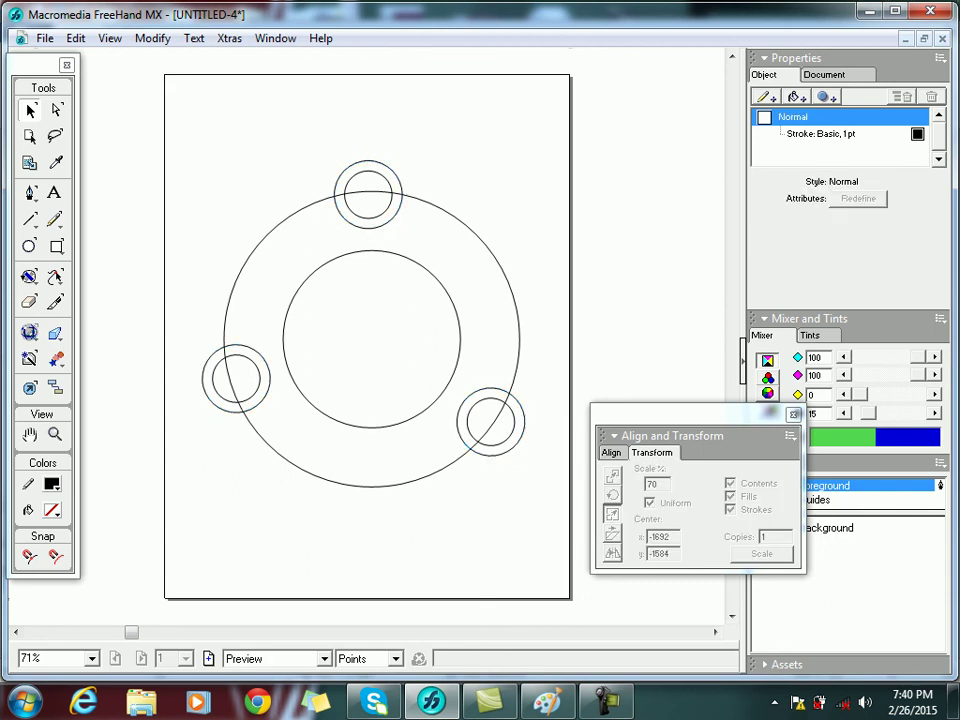
- Select the outer circle of each small pair together with the large ring, and punch the lower-left circle out of the ring
left_click(398, 178)
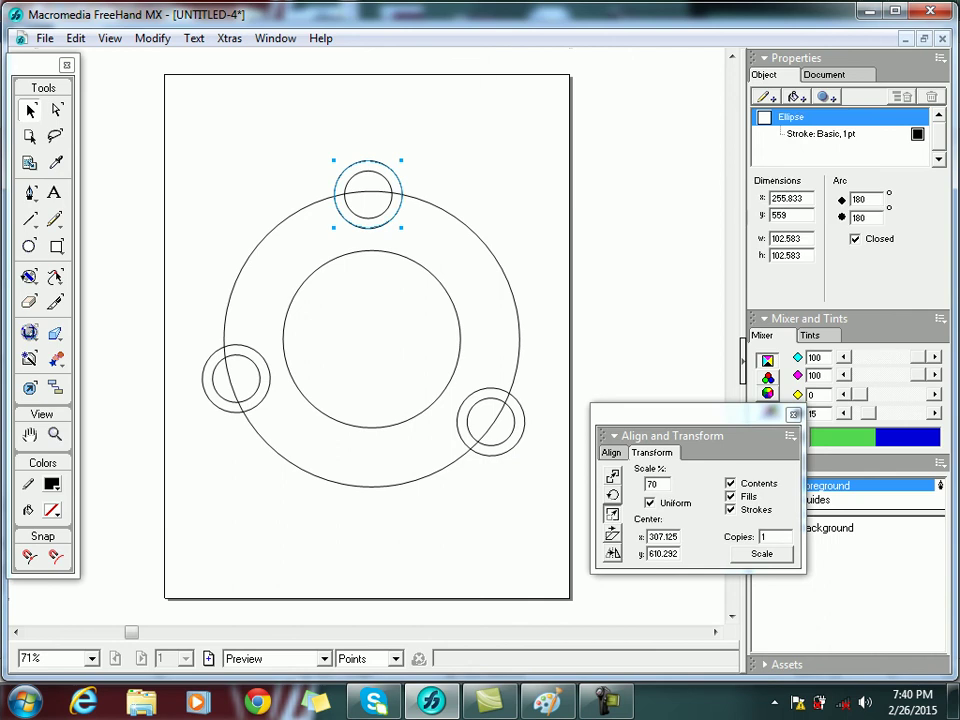
left_click(262, 357, "shift")
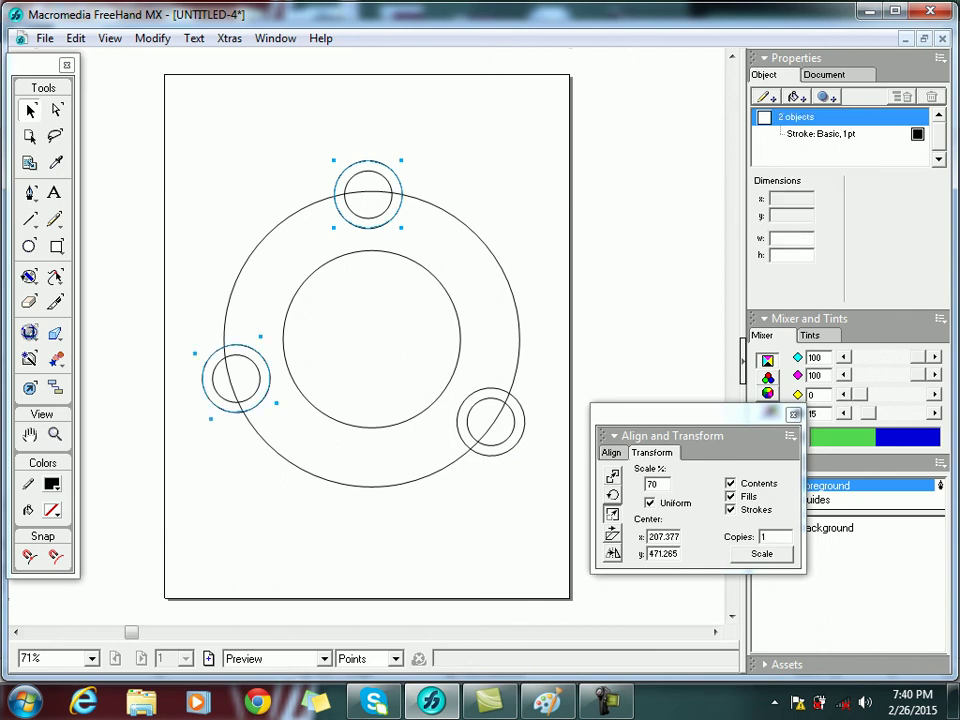
left_click(461, 406, "shift")
left_click(447, 467, "shift")
left_click(712, 152)
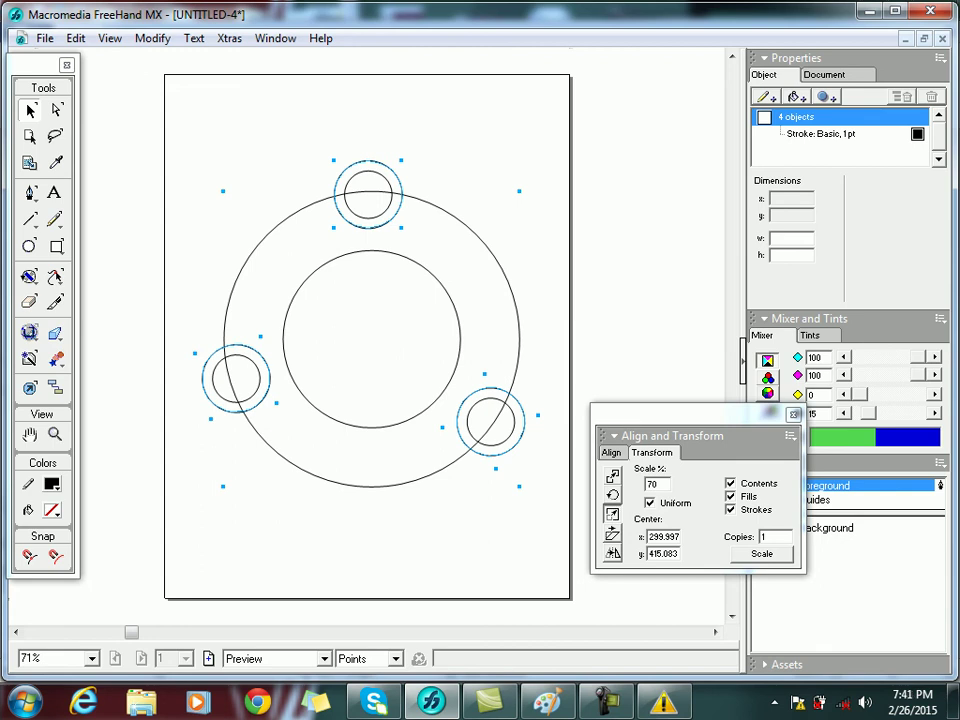
left_click(152, 38)
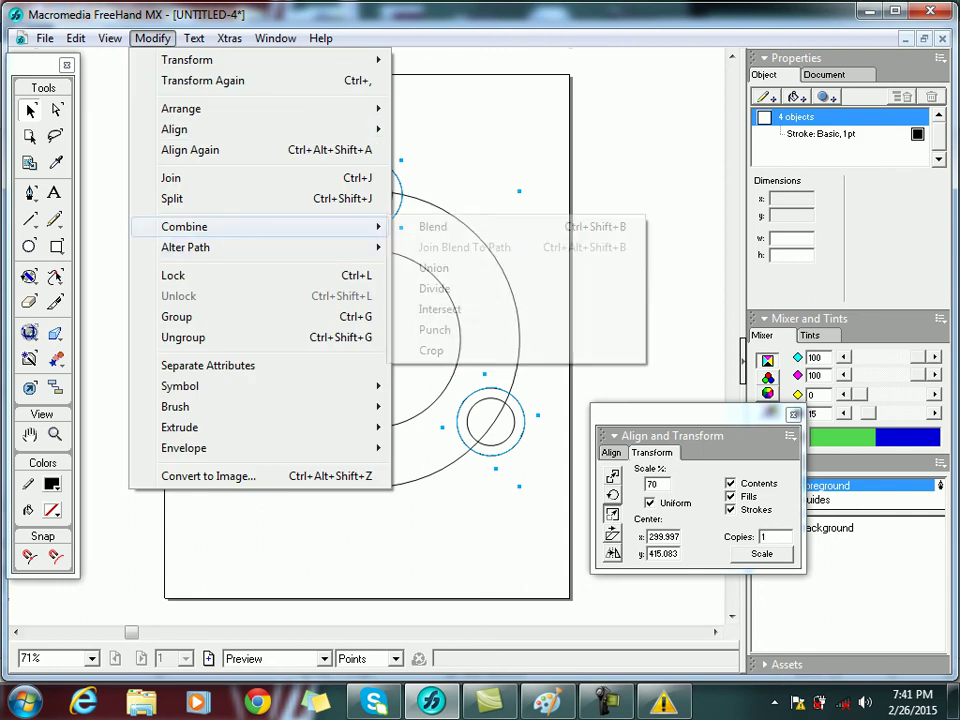
left_click(435, 329)
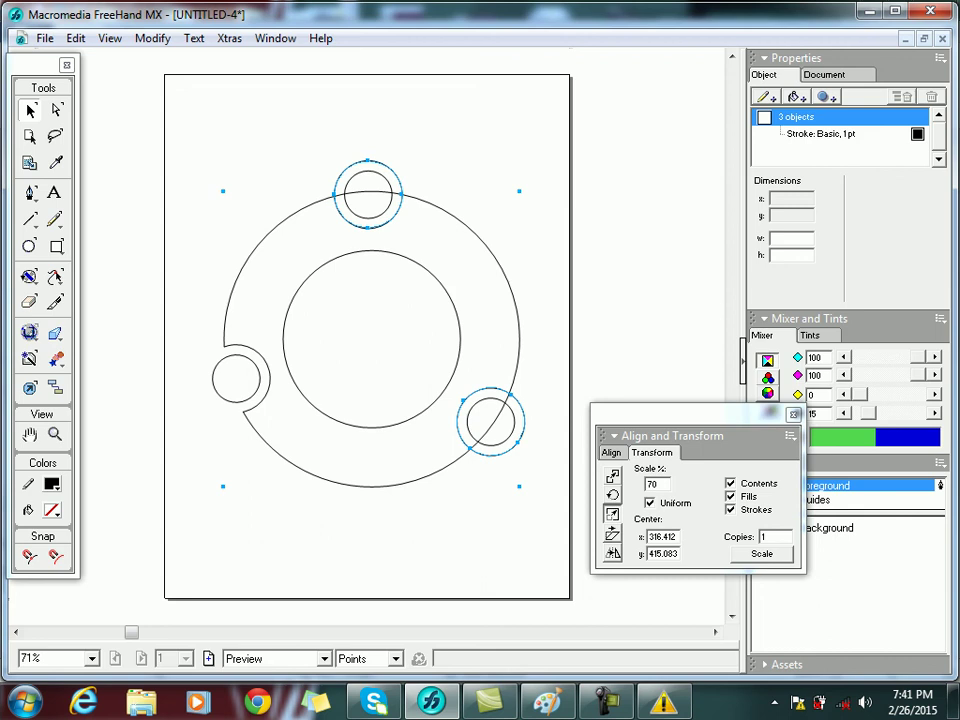
- Punch the lower-right and upper small outer circles out of the large ring
left_click(152, 38)
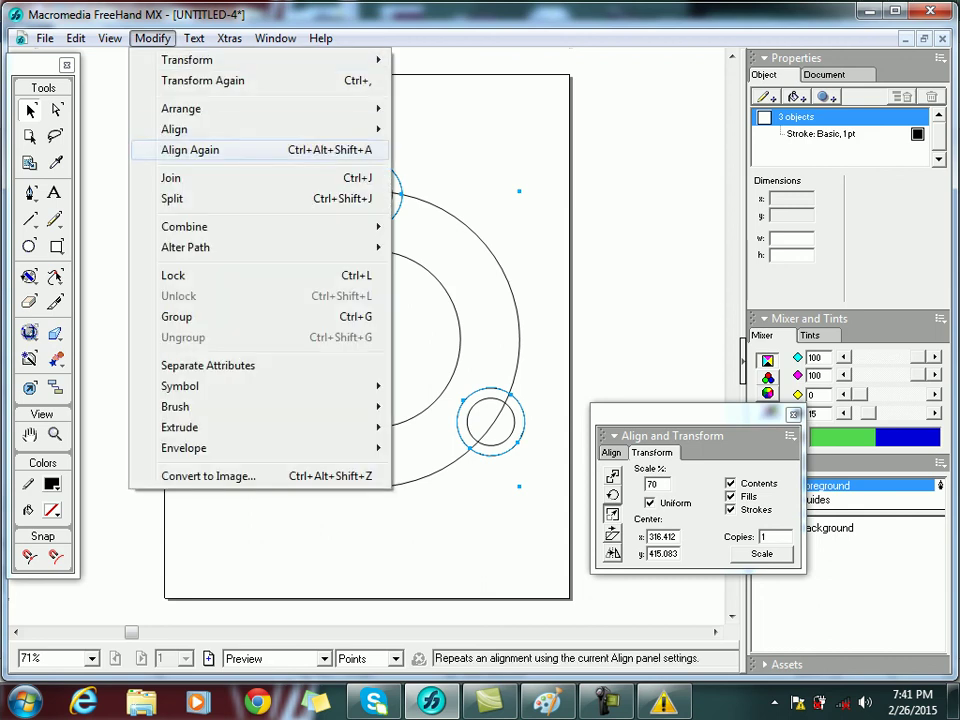
mouse_move(184, 226)
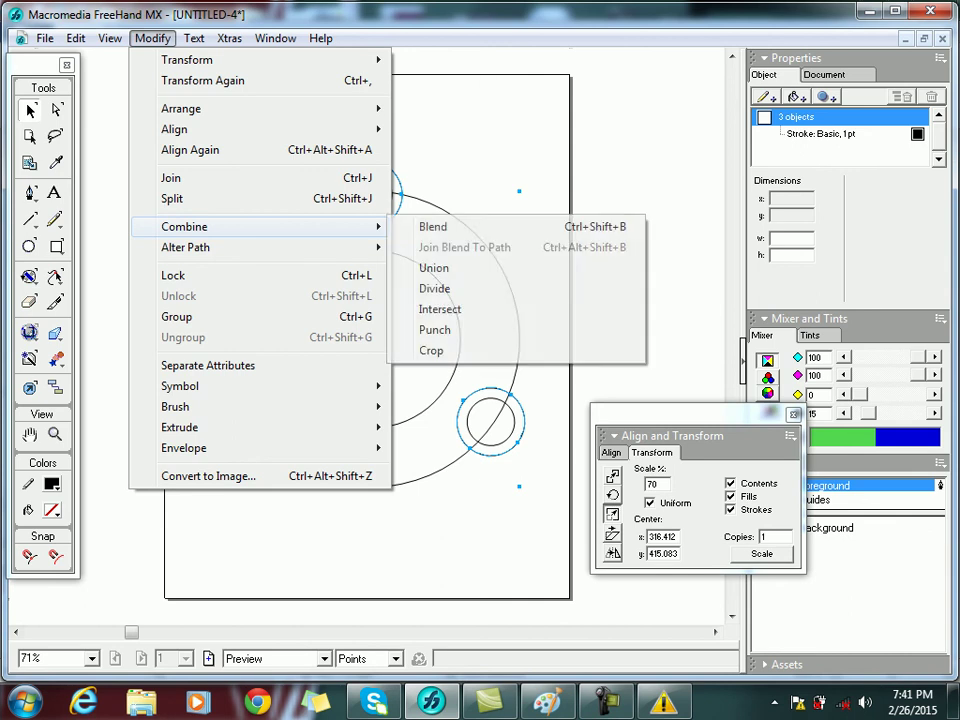
left_click(434, 329)
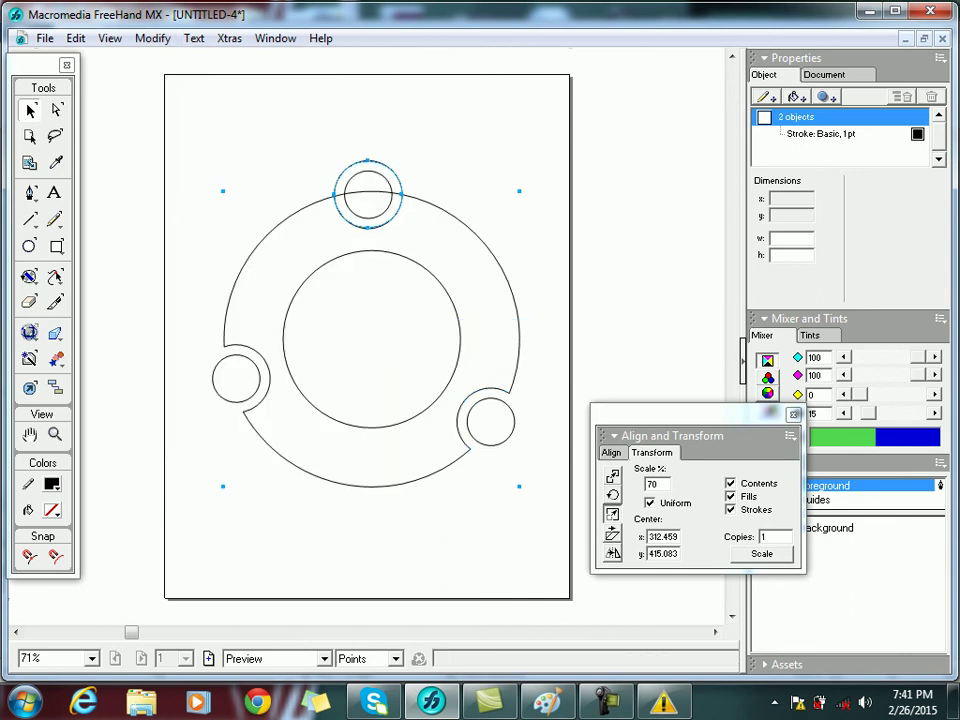
left_click(152, 38)
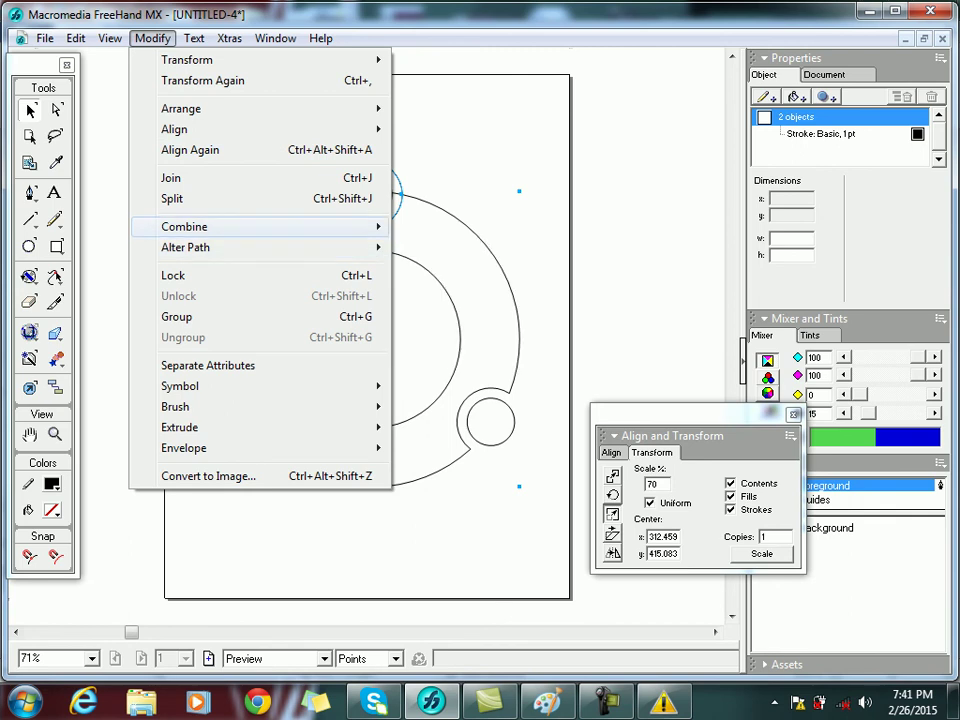
mouse_move(184, 226)
left_click(434, 329)
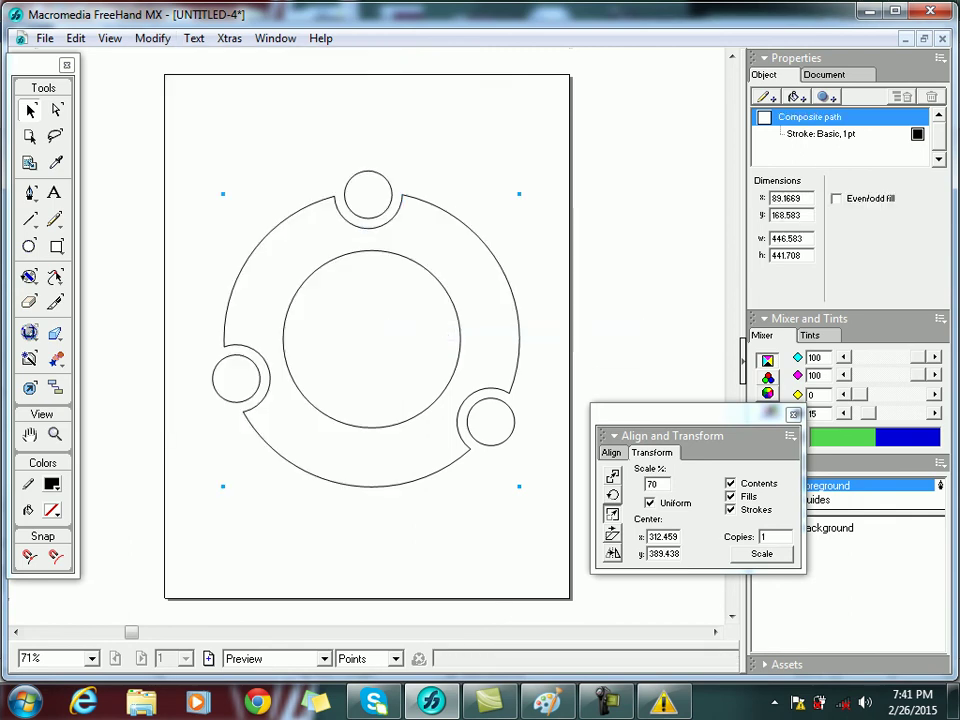
left_click(607, 702)
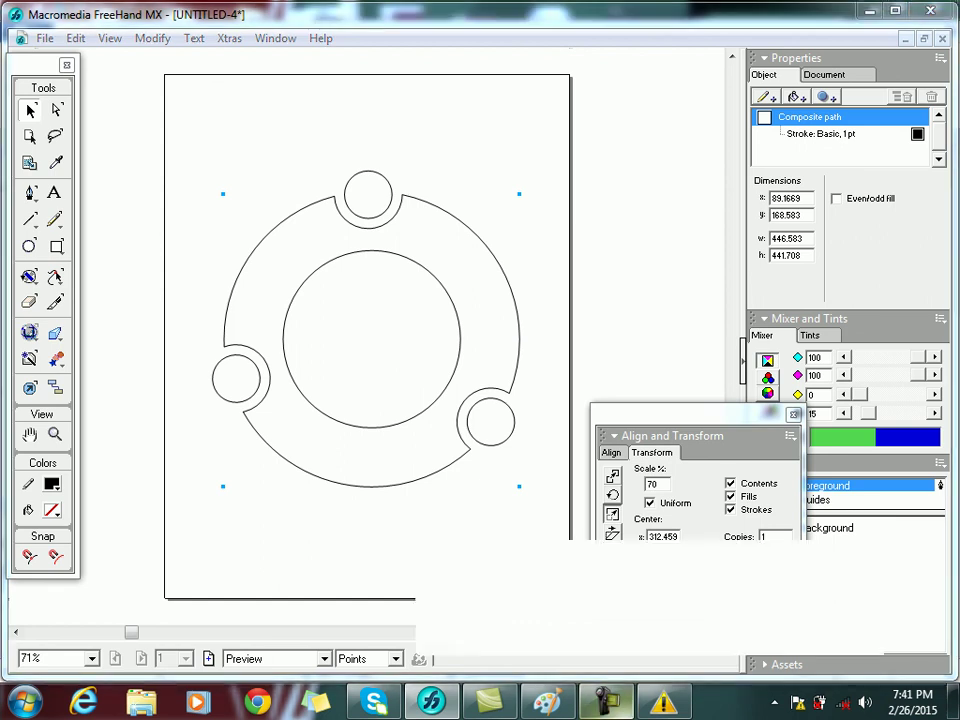